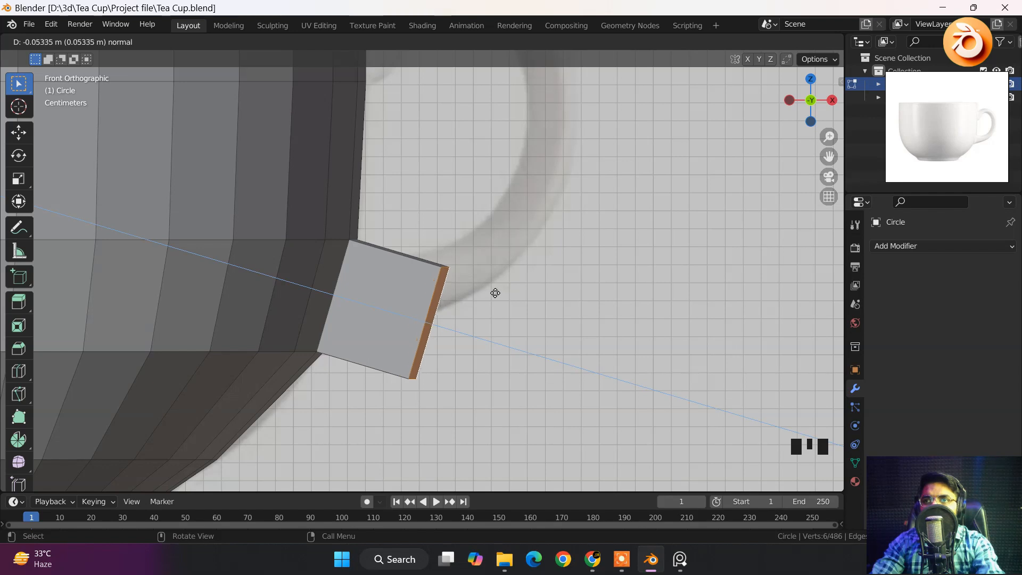
# Extrude the two lower side faces of the cup outward about 0.053 m and rotate the extruded end towards the reference handle.
pyautogui.click(495, 292)
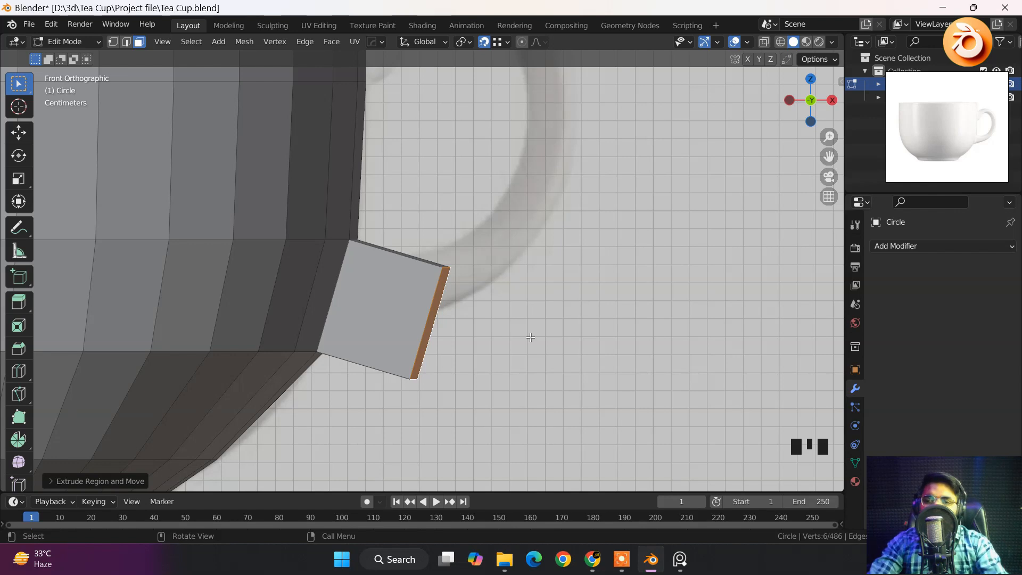
pyautogui.press('r')
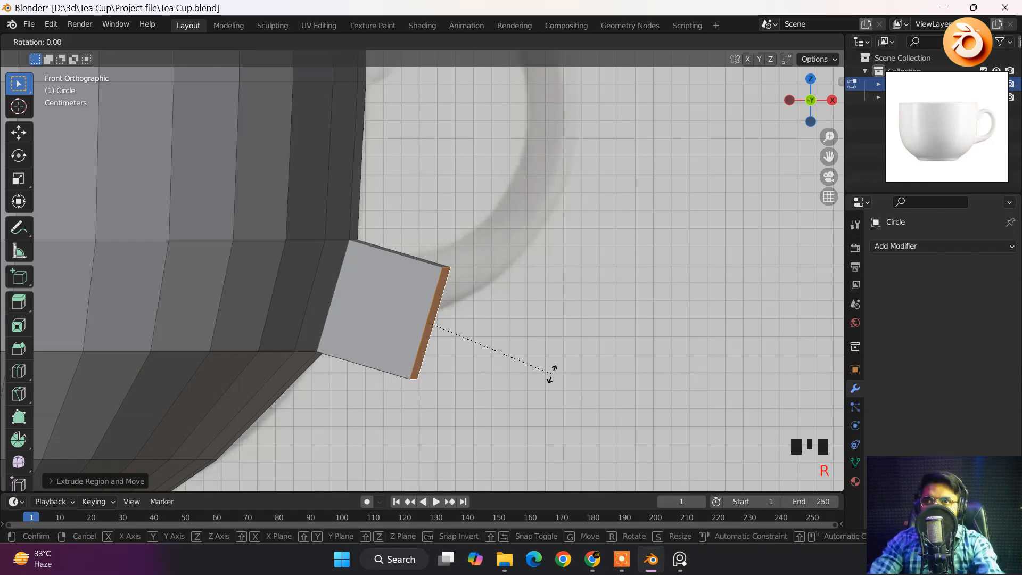
pyautogui.click(566, 316)
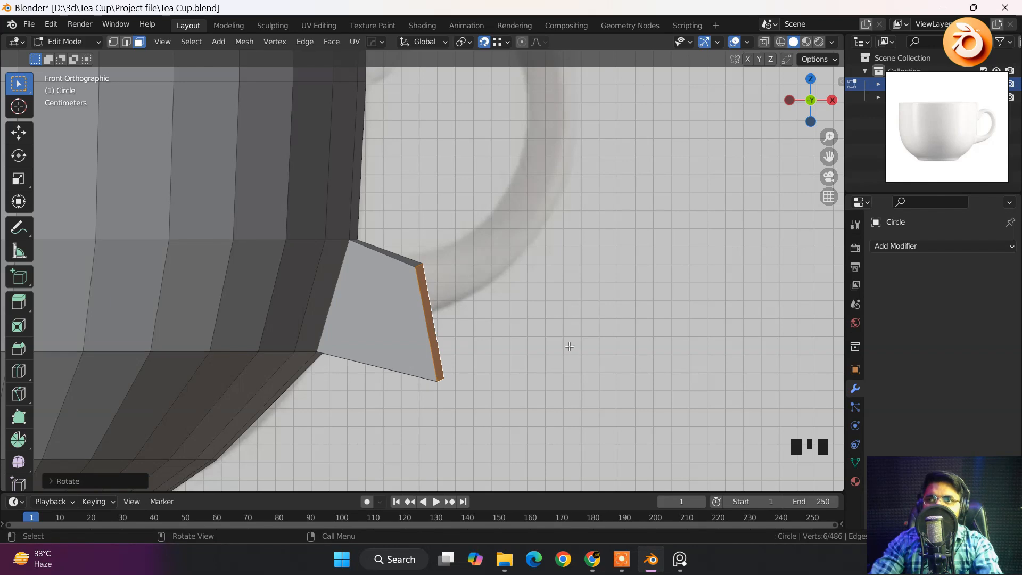
# Raise the extruded end faces along the Z axis to line up with the base of the reference handle.
pyautogui.press('g')
pyautogui.press('z')
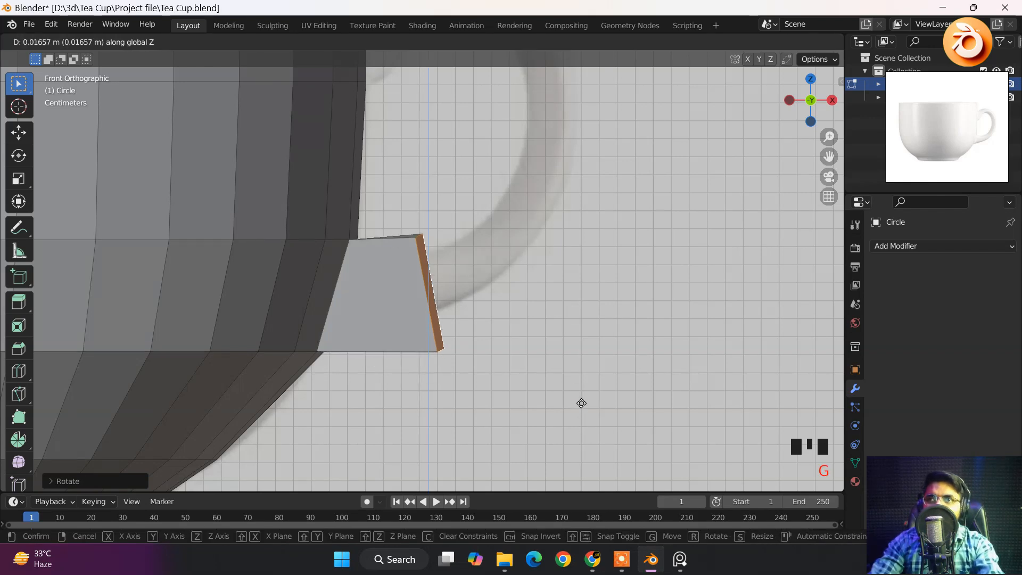
pyautogui.click(581, 401)
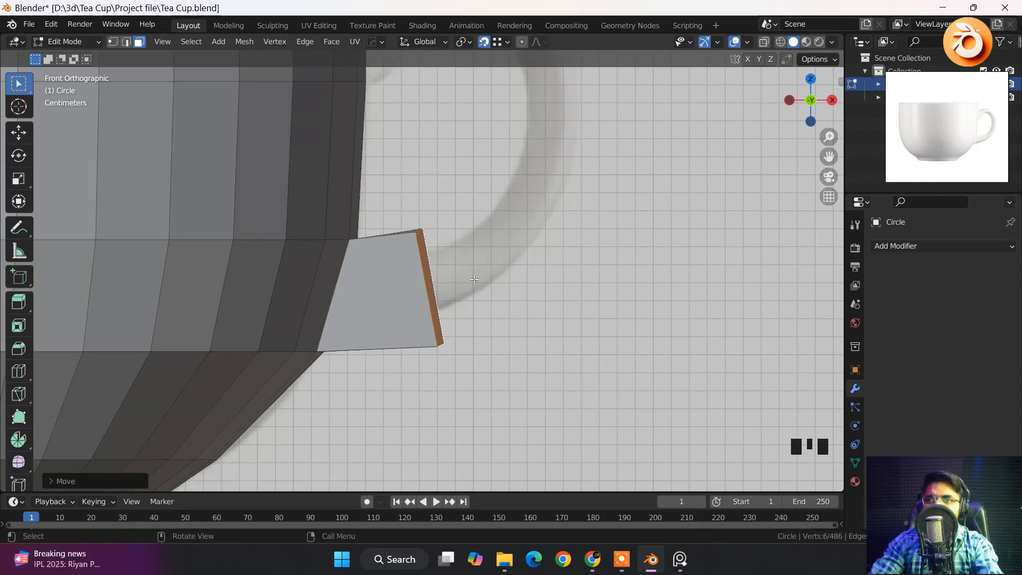
# Flatten the extruded end faces of the handle stub in top view by scaling them to 0 along the X axis.
pyautogui.moveTo(438, 257); pyautogui.dragTo(268, 256, button='middle')
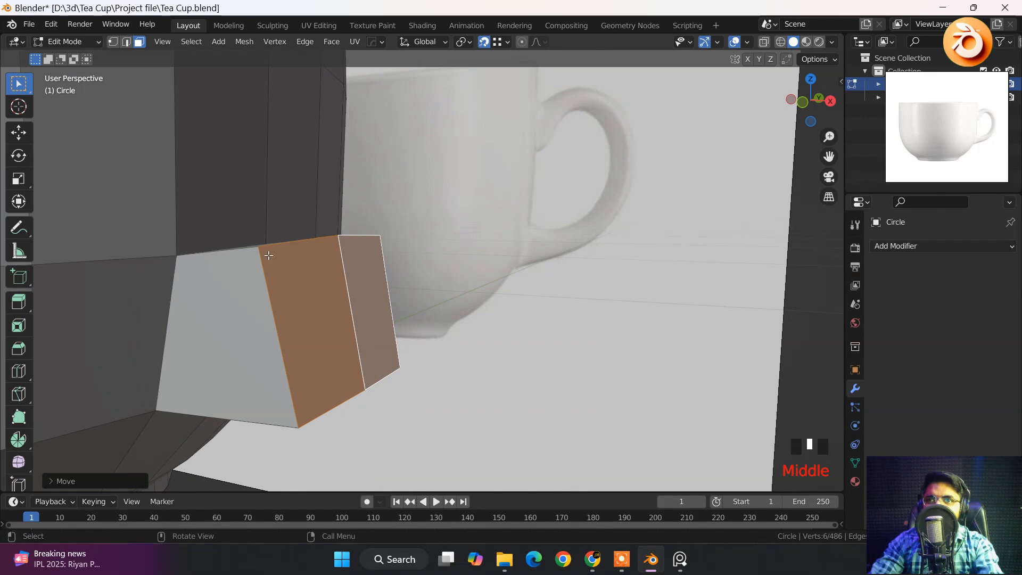
pyautogui.moveTo(268, 305); pyautogui.dragTo(336, 294, button='middle')
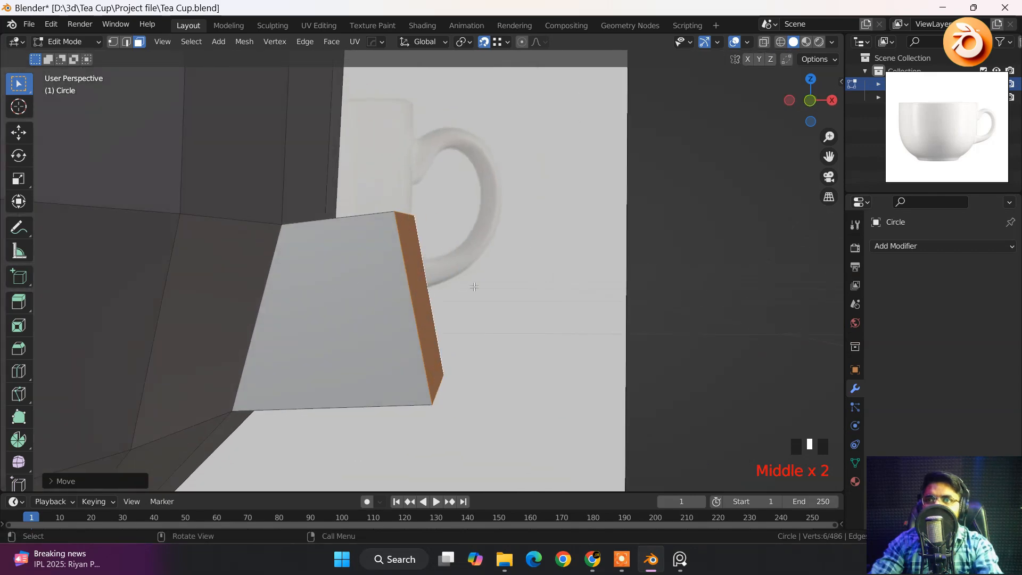
pyautogui.moveTo(481, 302); pyautogui.dragTo(393, 299, button='middle')
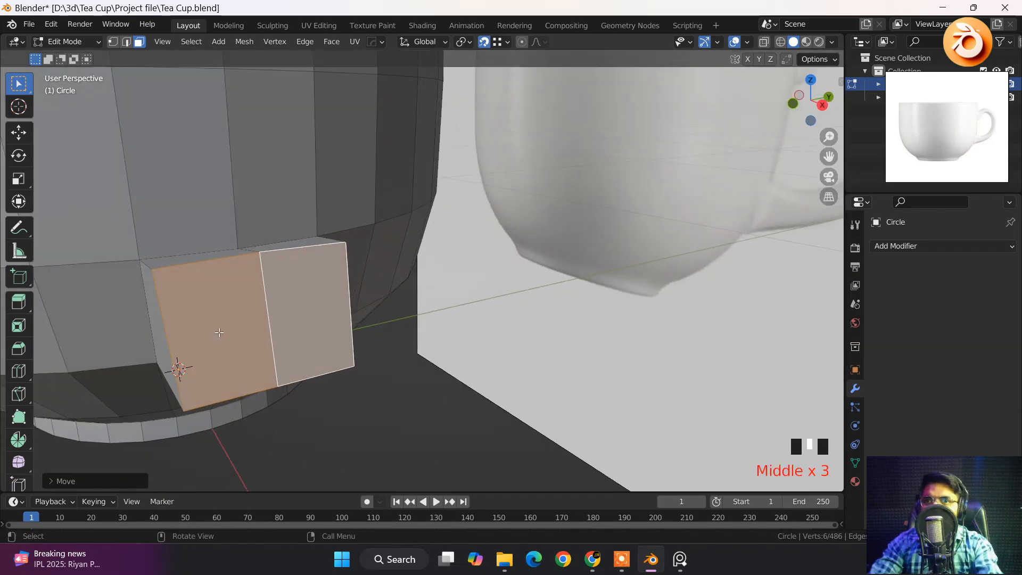
pyautogui.moveTo(221, 336); pyautogui.dragTo(414, 402, button='middle')
pyautogui.scroll(-2, 473, 365)
pyautogui.press('`')
pyautogui.click(419, 289)
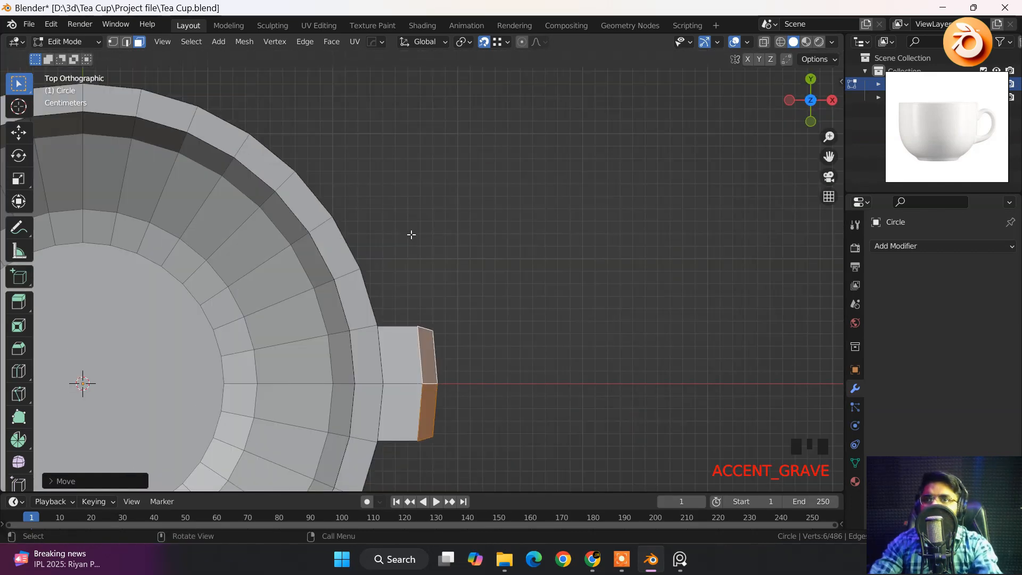
pyautogui.keyDown('shift'); pyautogui.moveTo(449, 372); pyautogui.dragTo(449, 358, button='middle'); pyautogui.keyUp('shift')
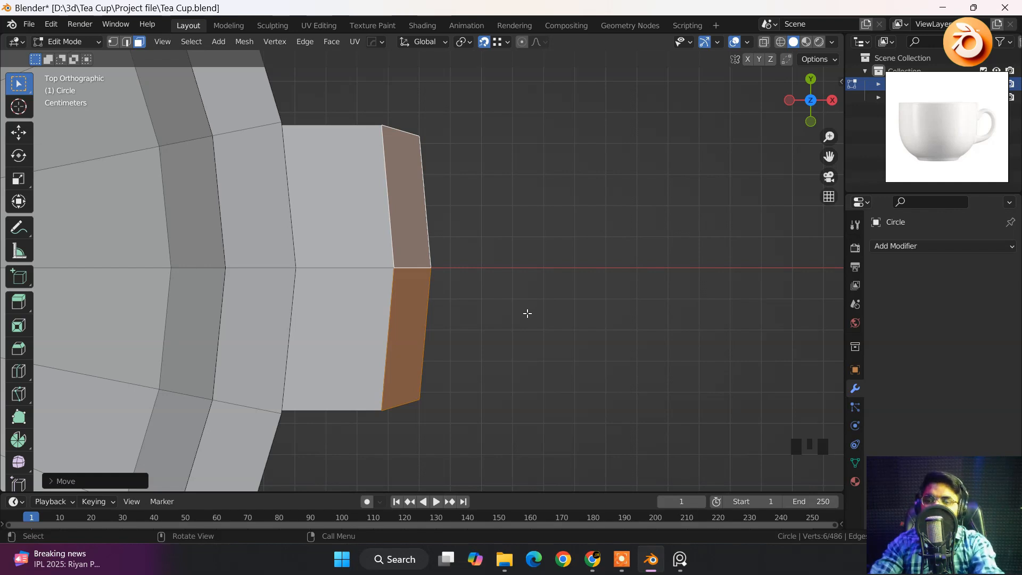
pyautogui.press('s')
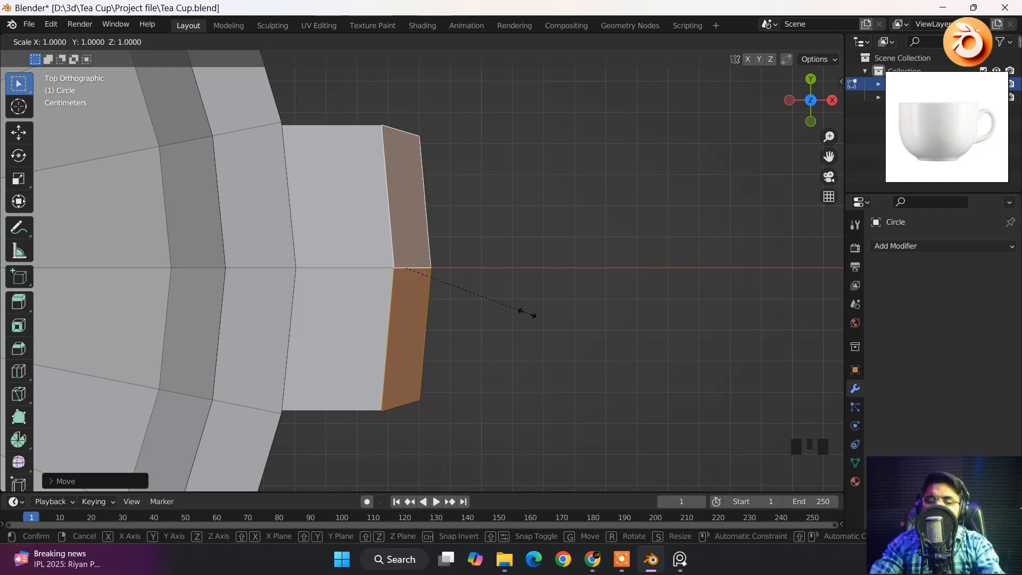
pyautogui.press('x')
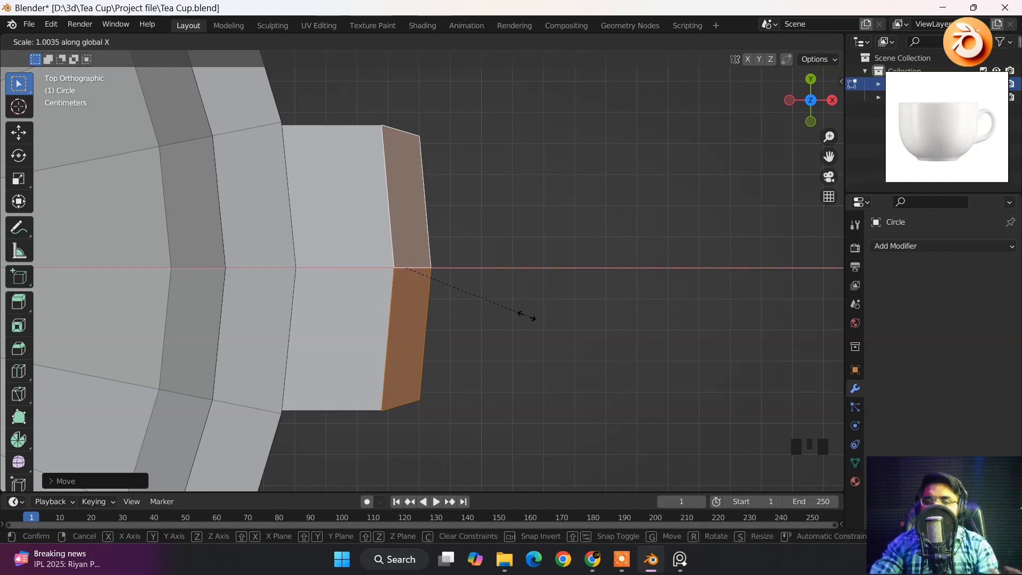
pyautogui.write('0')
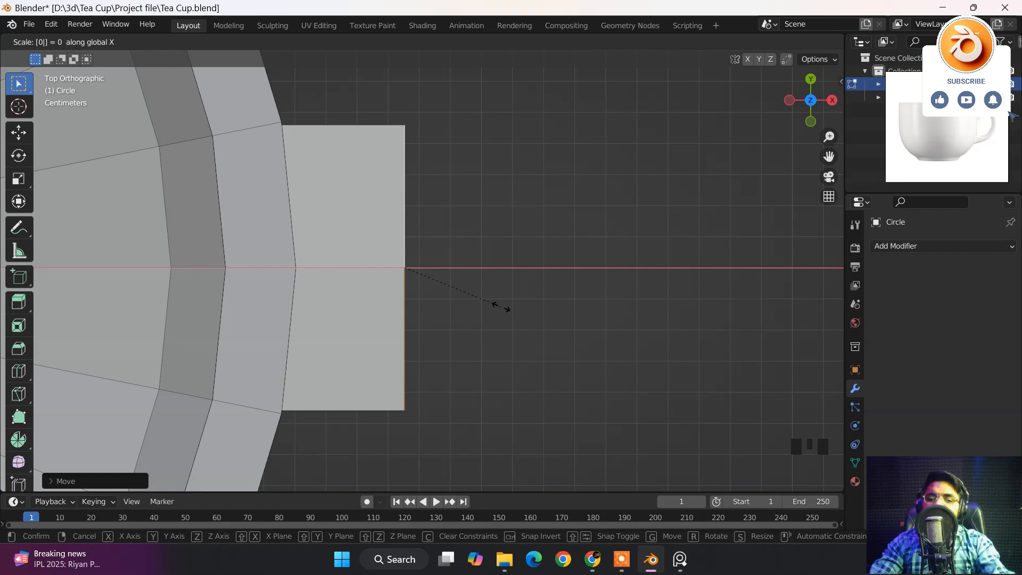
pyautogui.press('y')
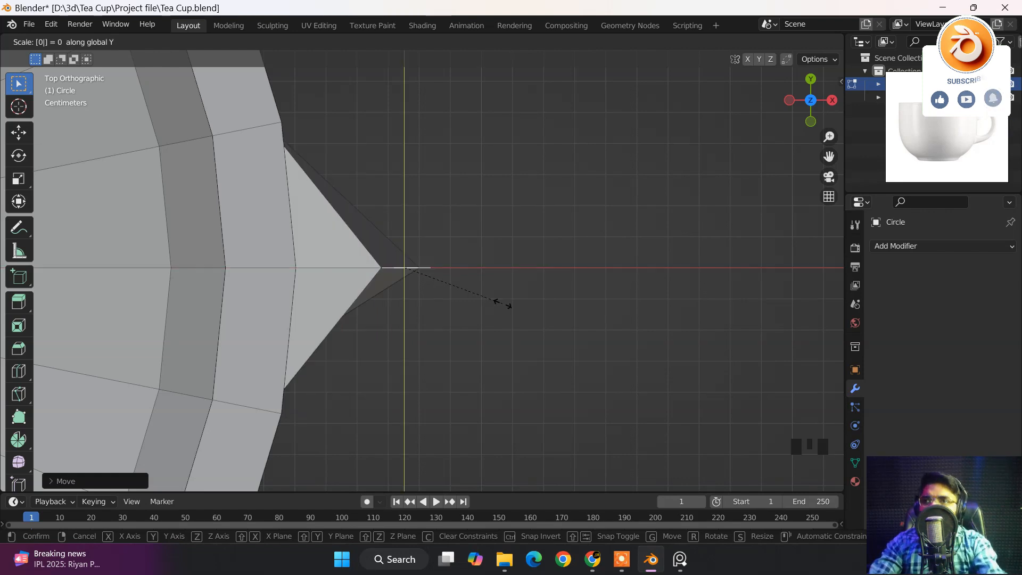
pyautogui.press('z')
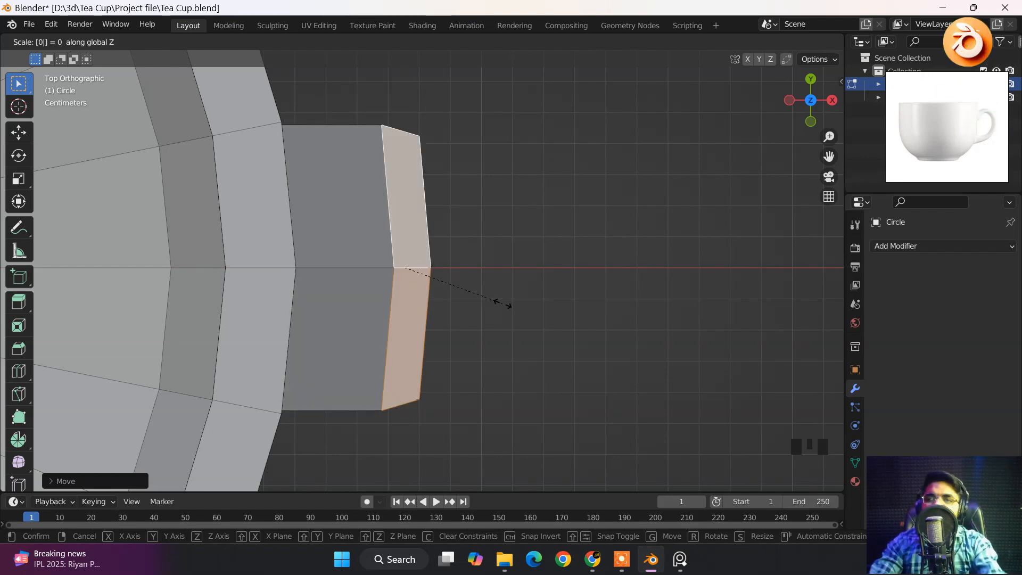
pyautogui.press('x')
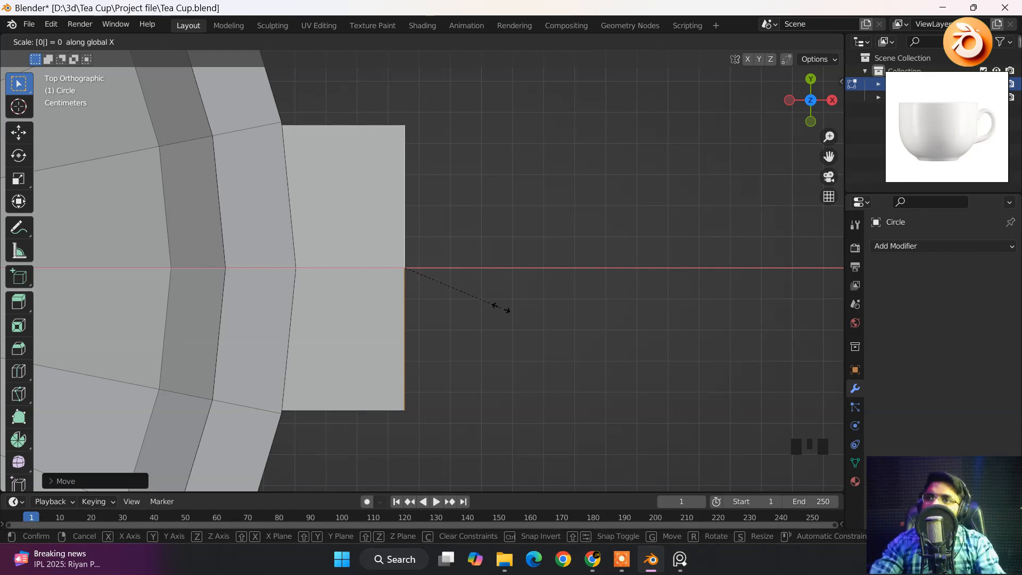
pyautogui.press('Return')
# Scale down the flattened end faces uniformly in front view to approach the thickness of the reference handle.
pyautogui.moveTo(512, 311); pyautogui.dragTo(445, 253, button='middle')
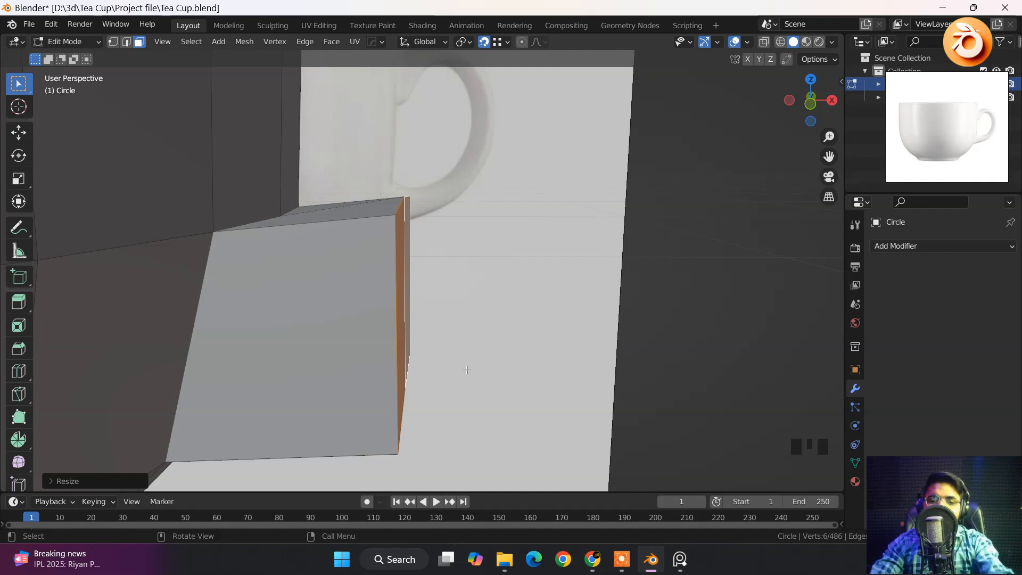
pyautogui.press('`')
pyautogui.click(371, 325)
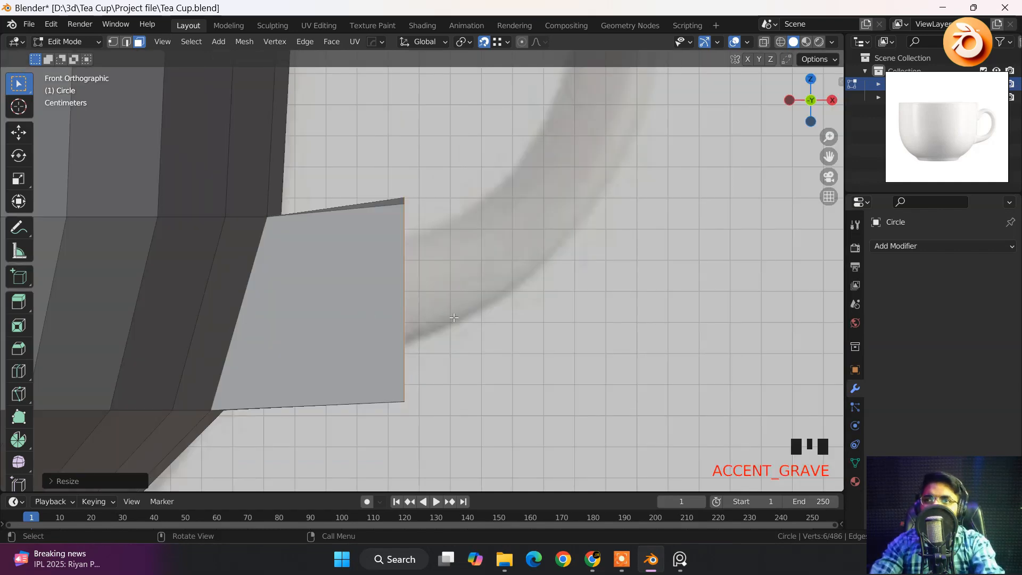
pyautogui.press('s')
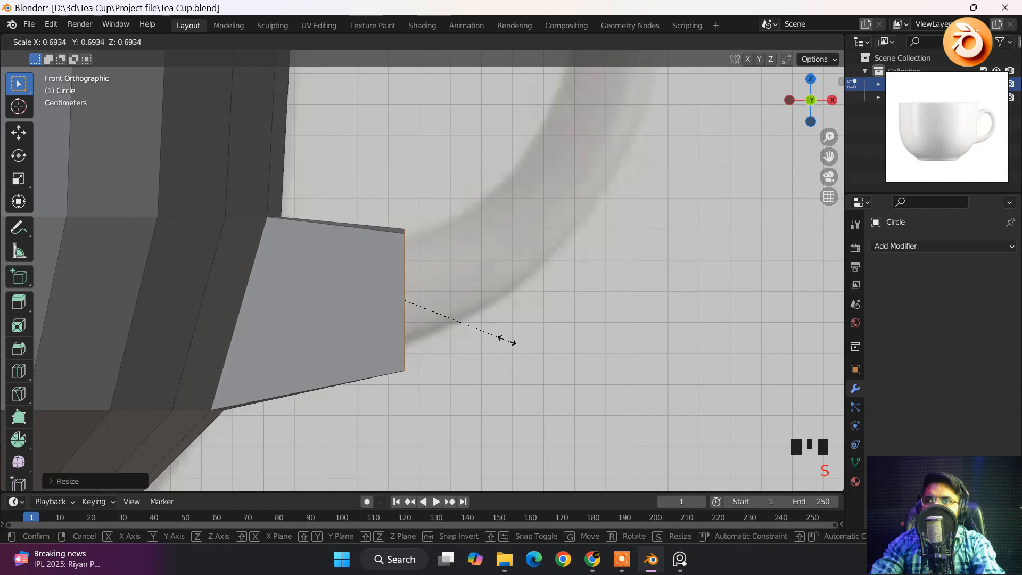
pyautogui.click(496, 336)
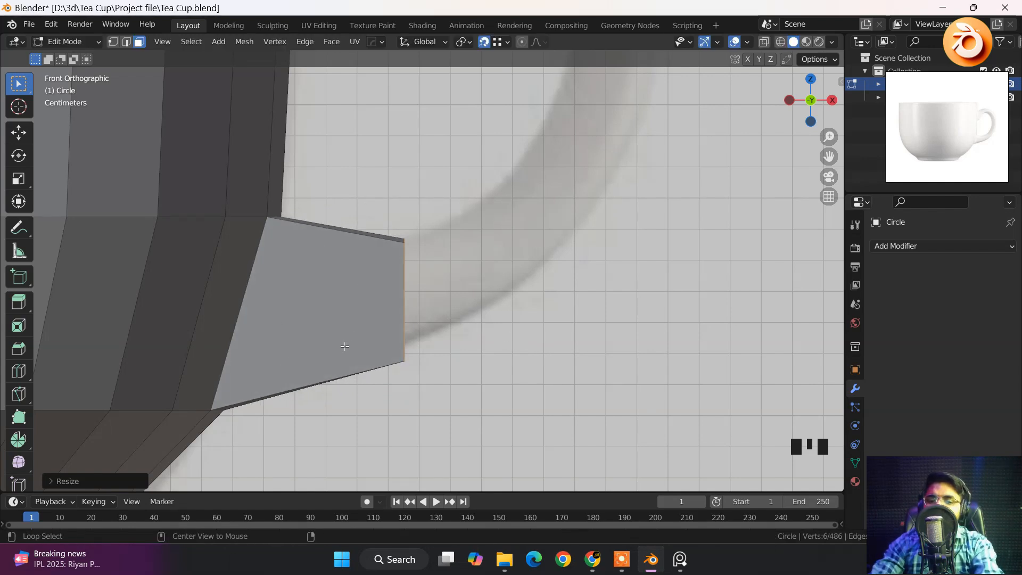
# Level the lower vertices of the handle stub's end with X-ray on by scaling them to 0 along the Z axis.
pyautogui.hotkey('alt', 'z')
pyautogui.keyDown('shift'); pyautogui.moveTo(236, 407); pyautogui.dragTo(282, 358, button='middle'); pyautogui.keyUp('shift')
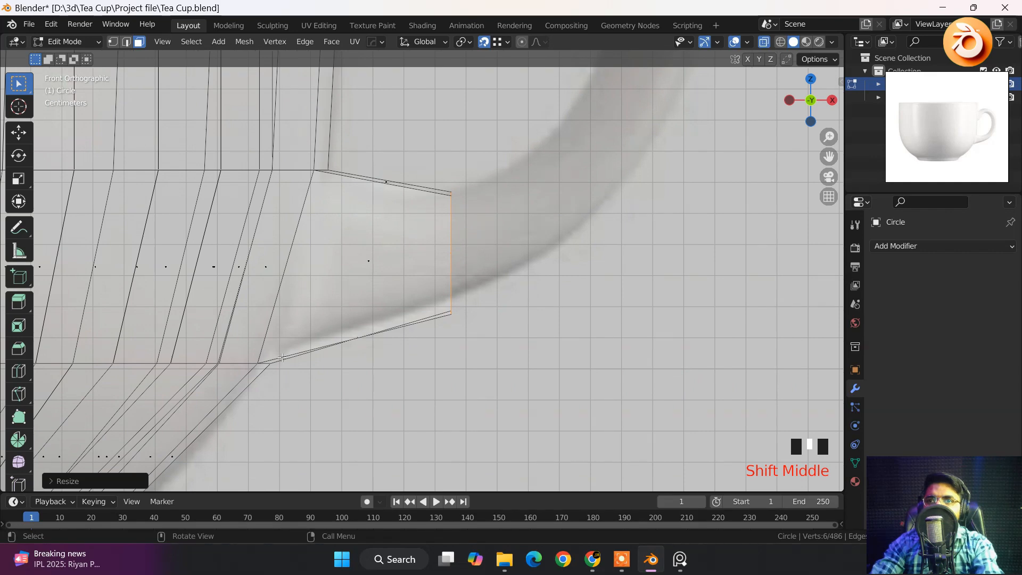
pyautogui.press('`')
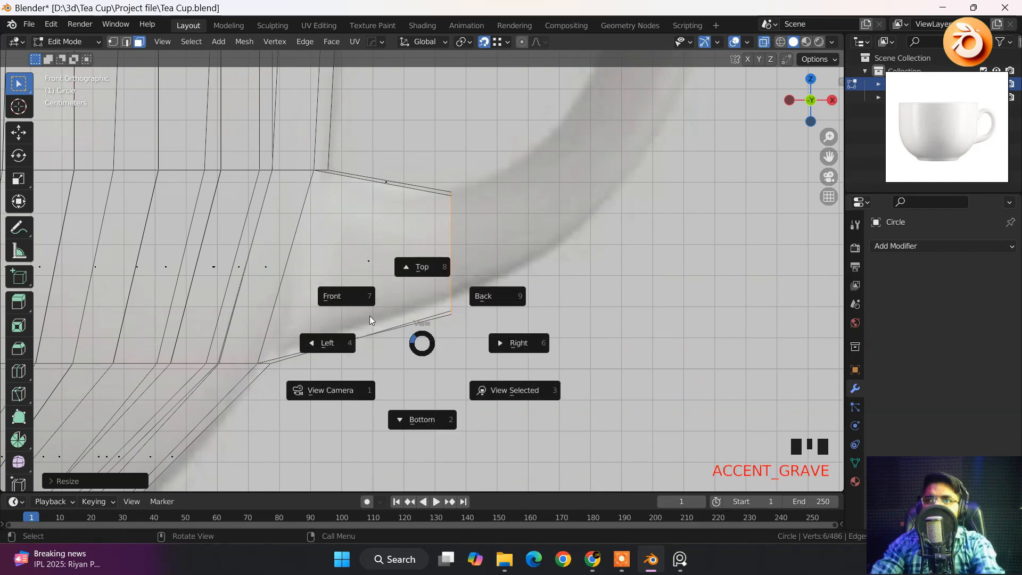
pyautogui.click(354, 298)
pyautogui.click(357, 326)
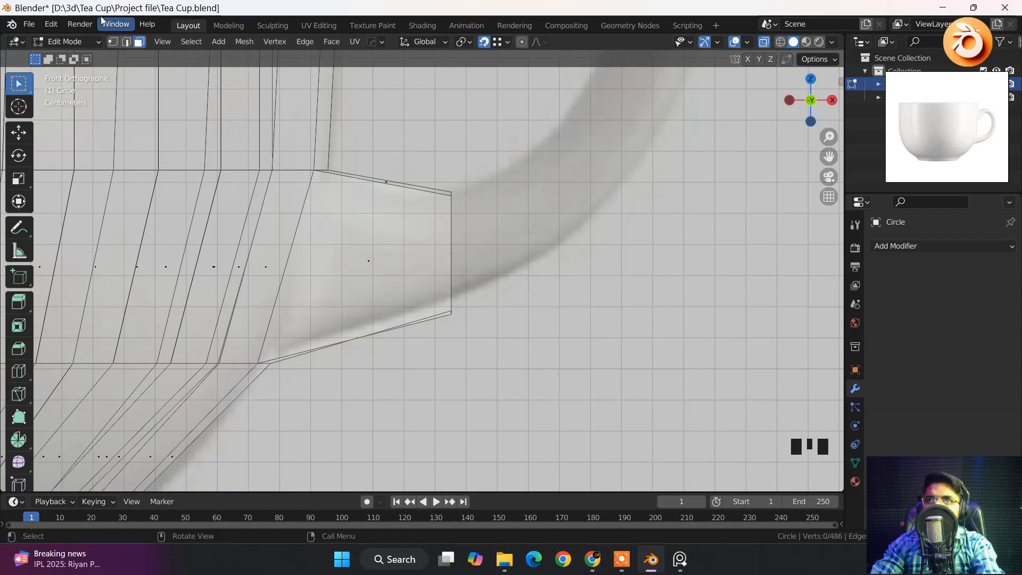
pyautogui.doubleClick(455, 331)
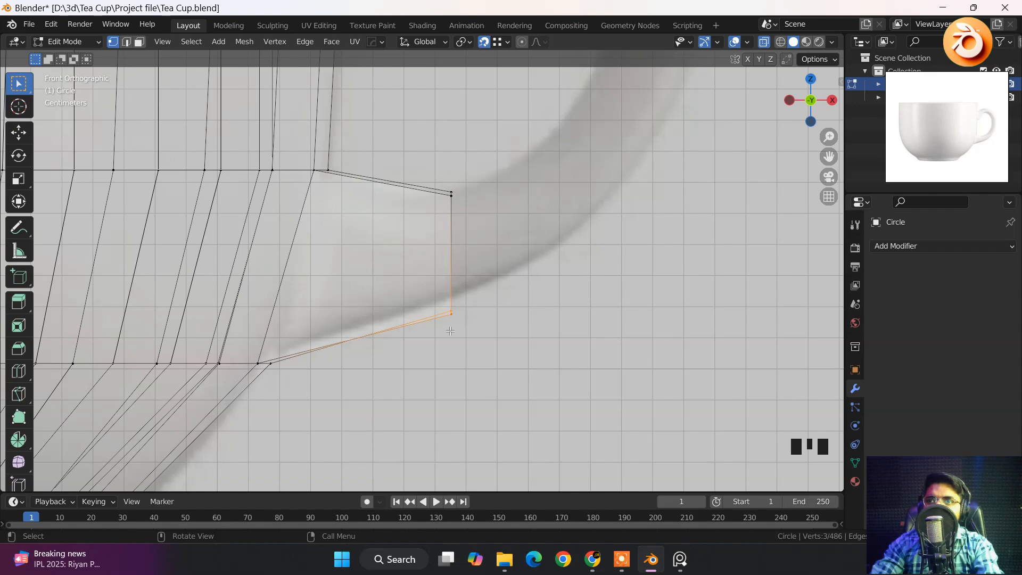
pyautogui.scroll(6, 450, 332)
pyautogui.keyDown('shift'); pyautogui.moveTo(508, 435); pyautogui.dragTo(454, 327, button='middle'); pyautogui.keyUp('shift')
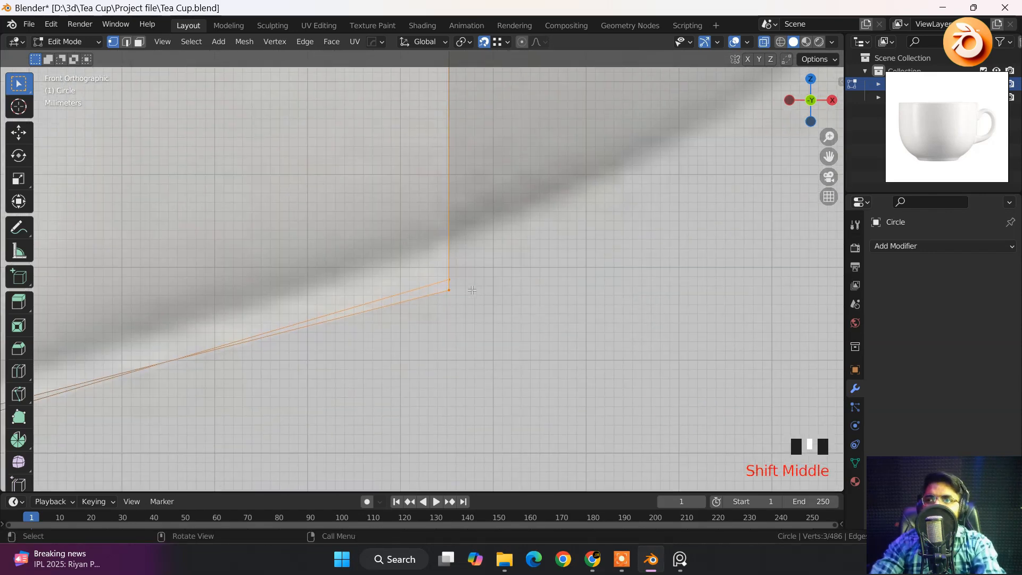
pyautogui.press('s')
pyautogui.write('z')
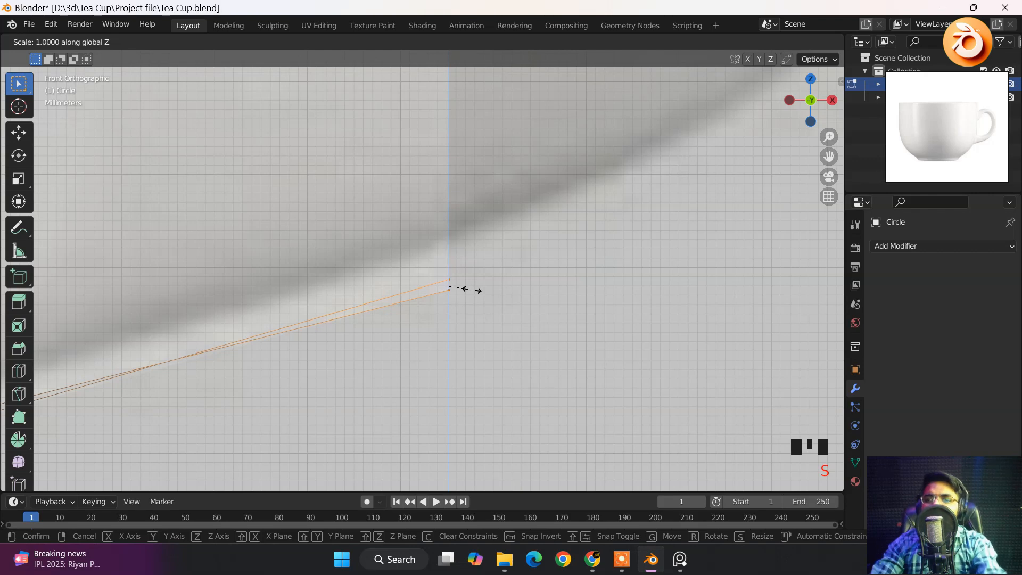
pyautogui.write('0')
pyautogui.press('Return')
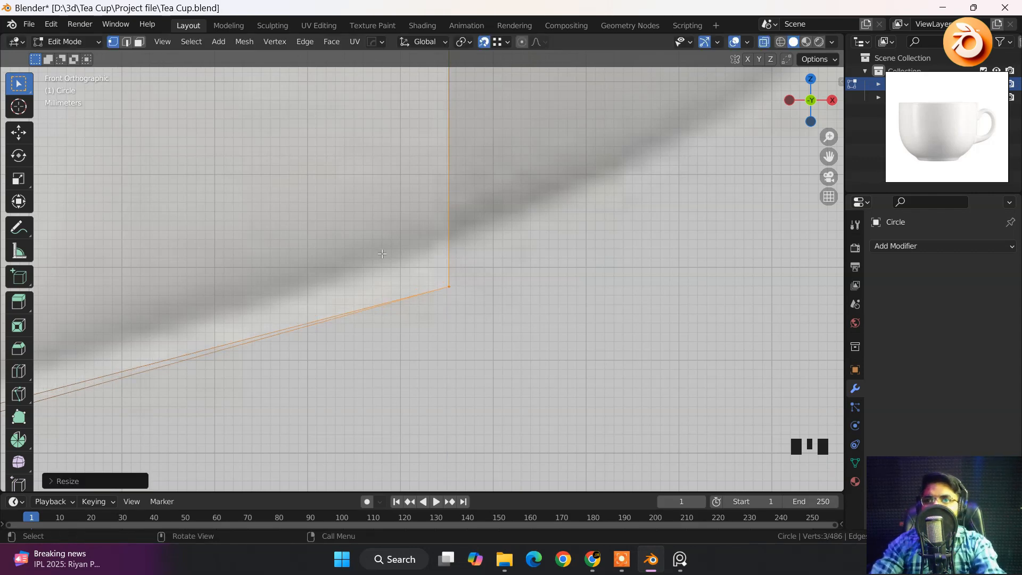
# Level the upper vertices of the handle stub's end by scaling them to 0 along the Z axis.
pyautogui.keyDown('shift'); pyautogui.moveTo(382, 254); pyautogui.dragTo(392, 154, button='middle'); pyautogui.keyUp('shift')
pyautogui.moveTo(394, 153); pyautogui.dragTo(446, 203)
pyautogui.press('s')
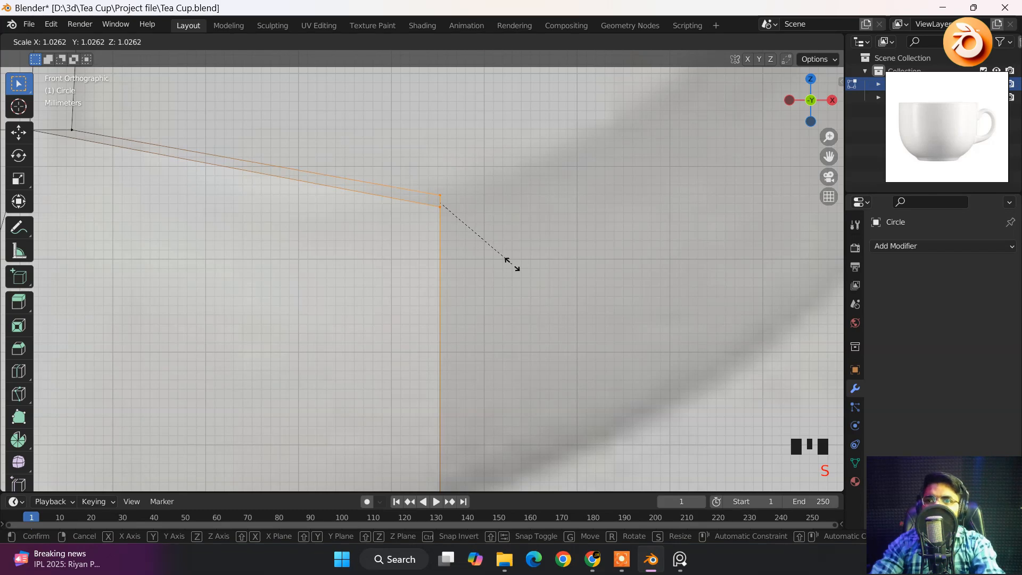
pyautogui.press('z')
pyautogui.press('0')
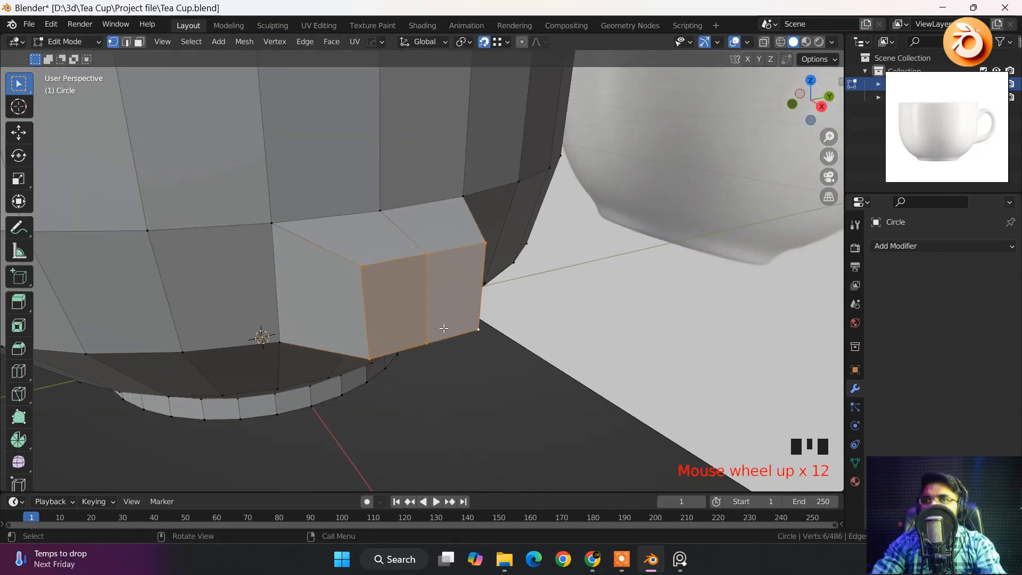
# Move the lower end vertices of the handle stub up along the Z axis onto the reference handle's lower edge.
pyautogui.scroll(6, 428, 318)
pyautogui.moveTo(427, 319); pyautogui.dragTo(674, 331, button='middle')
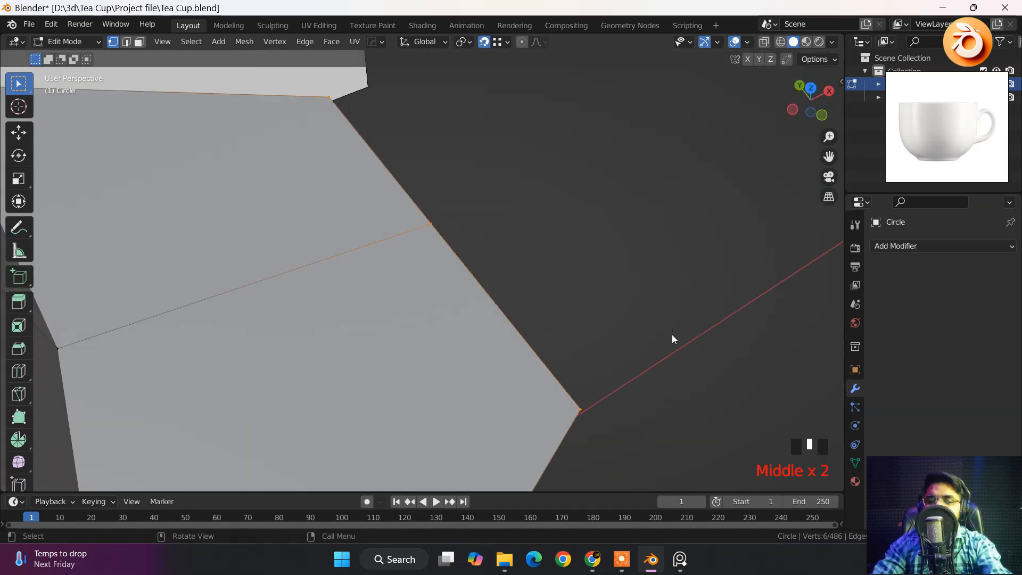
pyautogui.press('`')
pyautogui.keyDown('shift'); pyautogui.moveTo(463, 319); pyautogui.dragTo(457, 227, button='middle'); pyautogui.keyUp('shift')
pyautogui.scroll(-2, 456, 227)
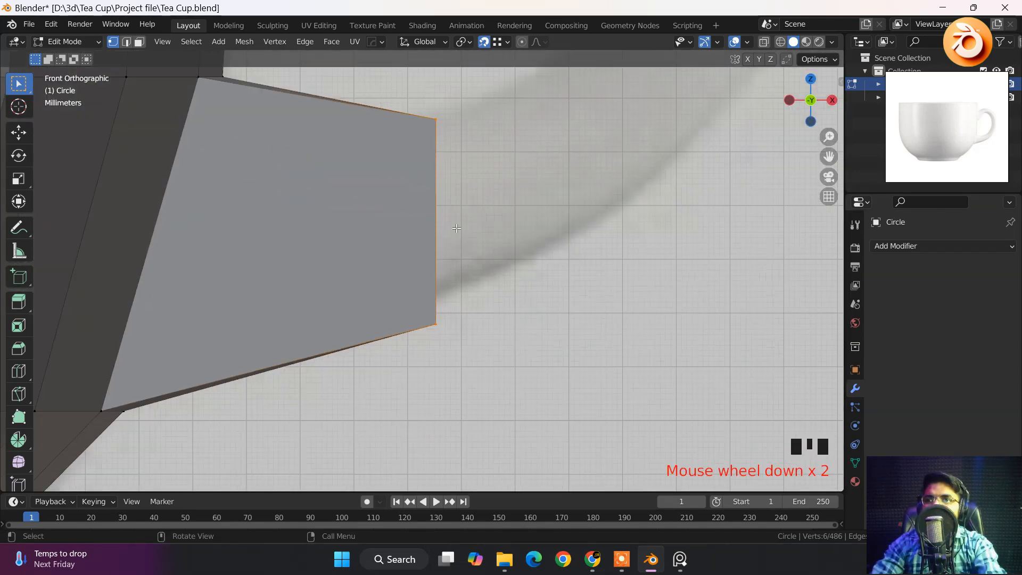
pyautogui.scroll(-4, 457, 227)
pyautogui.hotkey('alt', 'z')
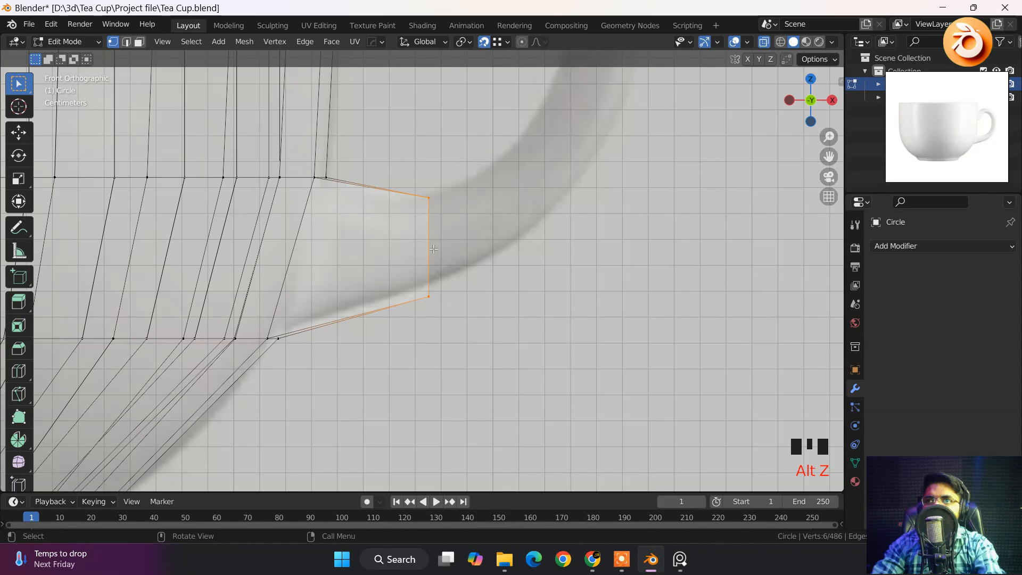
pyautogui.click(420, 288)
pyautogui.press('g')
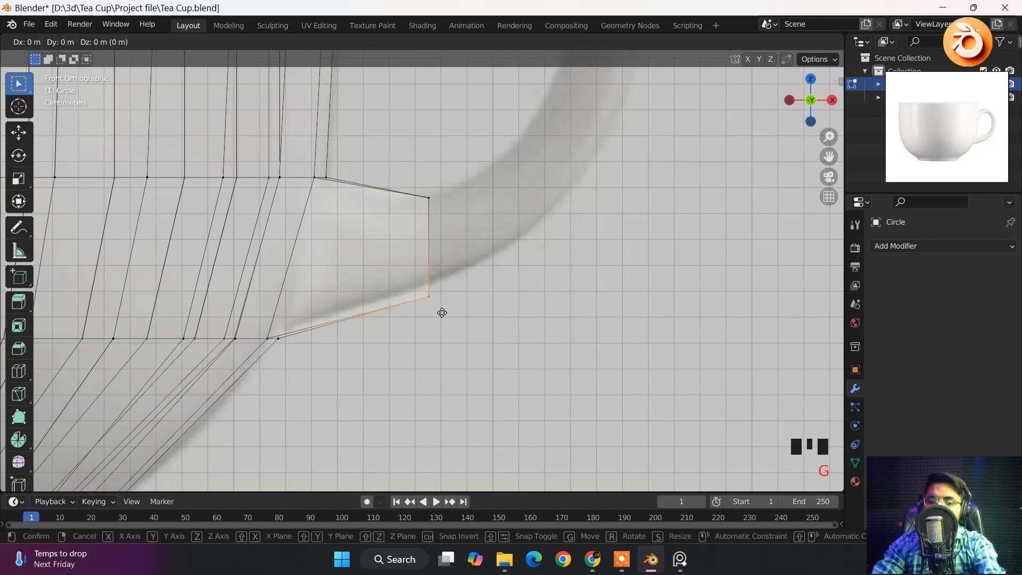
pyautogui.press('z')
pyautogui.click(445, 300)
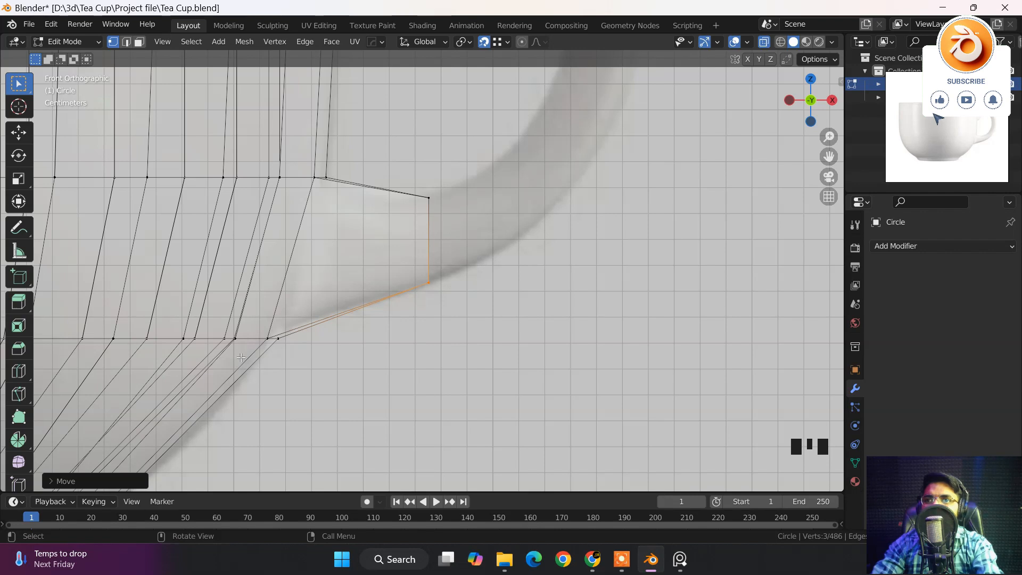
pyautogui.keyDown('shift'); pyautogui.moveTo(241, 358); pyautogui.dragTo(304, 289, button='middle'); pyautogui.keyUp('shift')
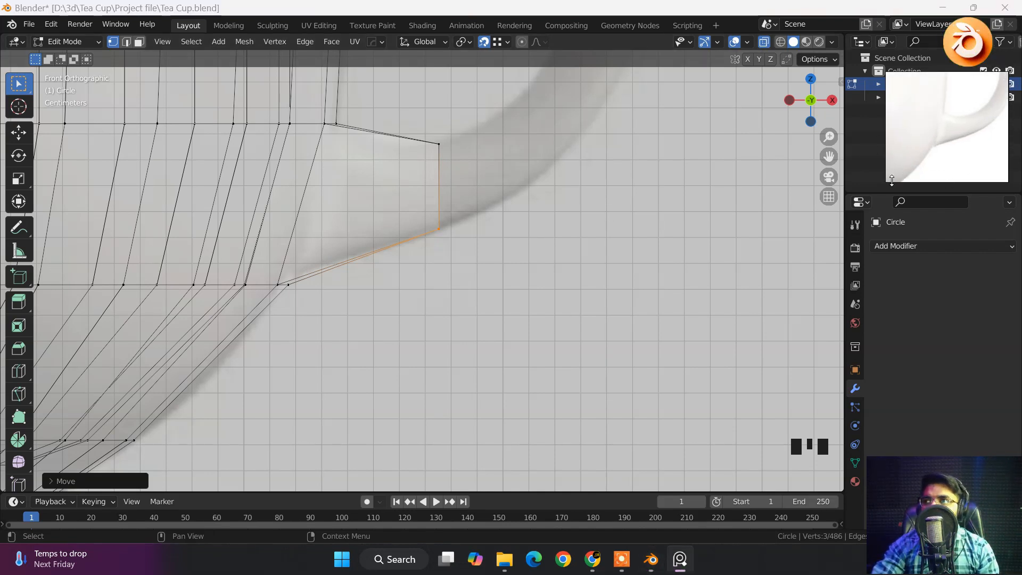
# Enlarge the reference photo window and compare its lower handle joint with the handle stub, ending in front view.
pyautogui.moveTo(887, 182); pyautogui.dragTo(845, 225)
pyautogui.scroll(5, 948, 155)
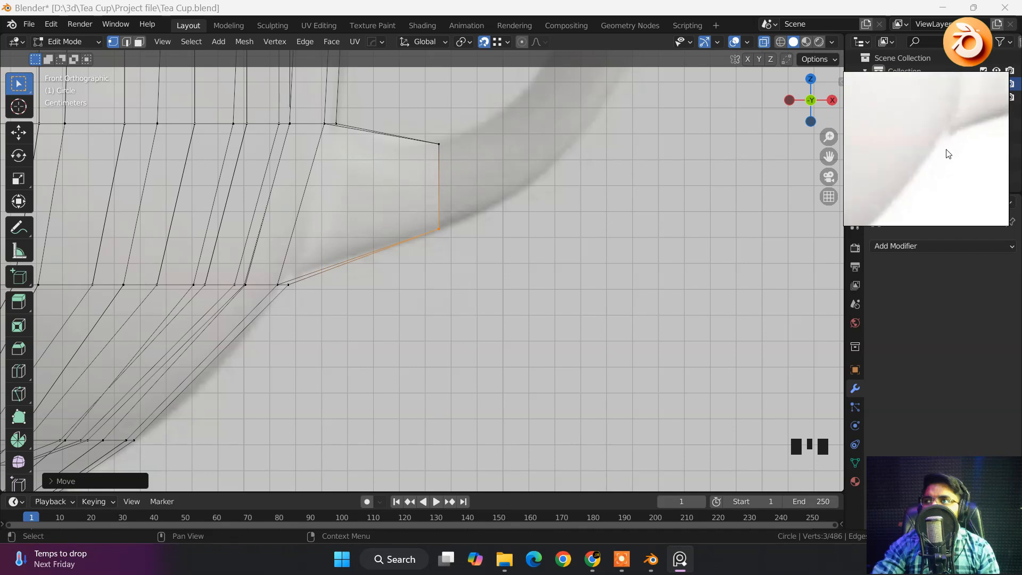
pyautogui.moveTo(948, 154); pyautogui.dragTo(925, 176, button='middle')
pyautogui.scroll(-4, 928, 139)
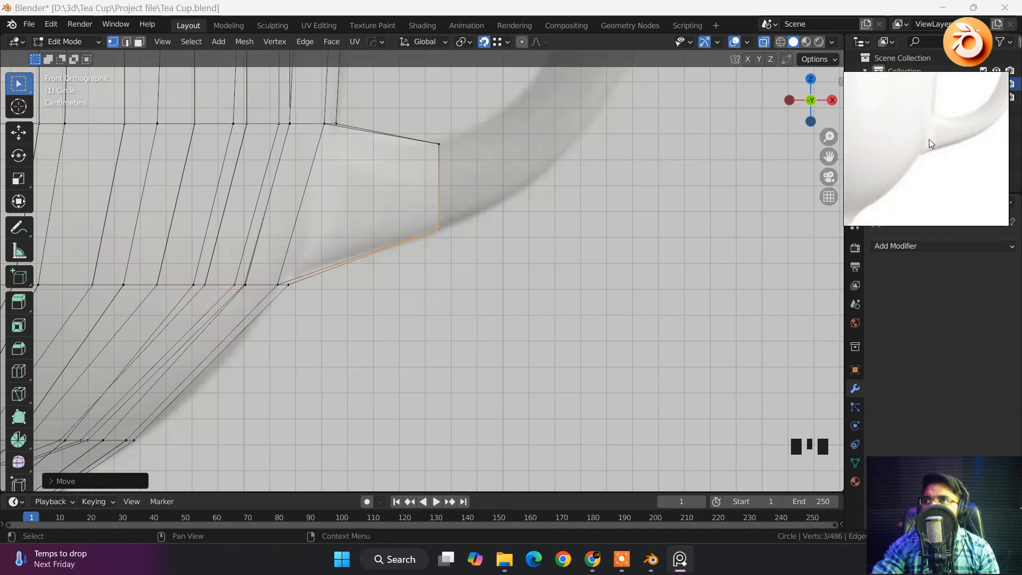
pyautogui.scroll(4, 922, 142)
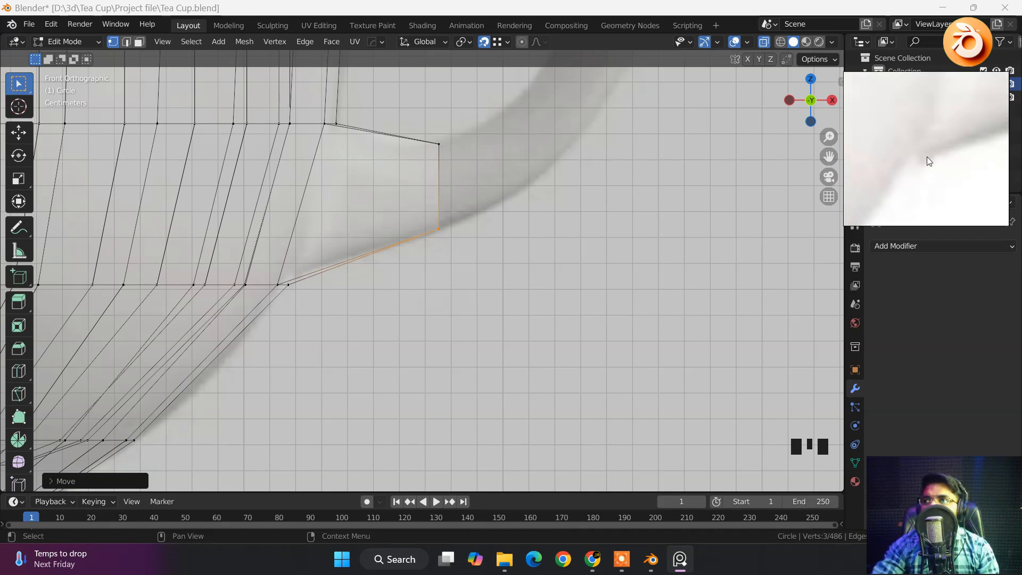
pyautogui.scroll(-4, 909, 157)
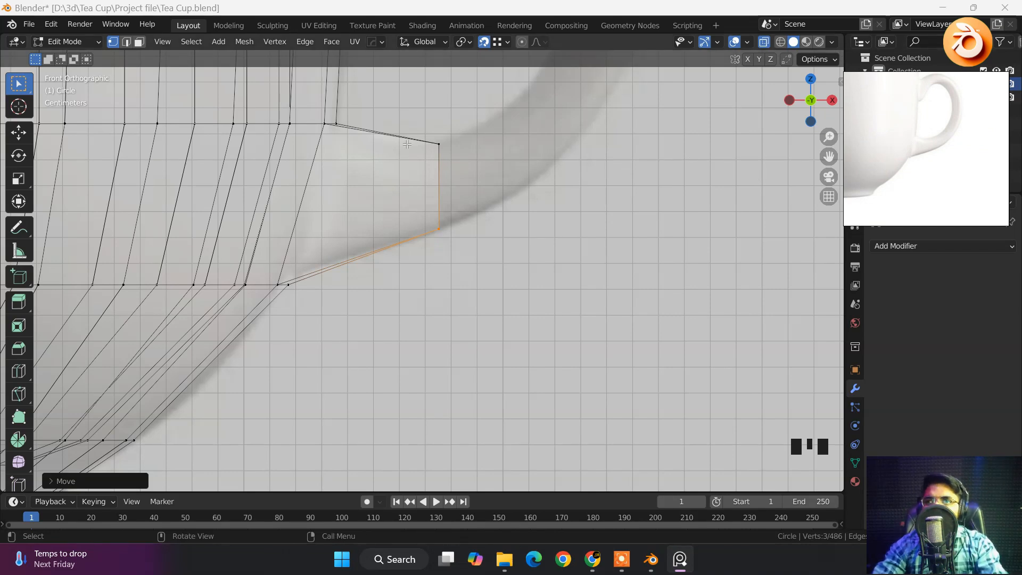
pyautogui.moveTo(409, 164); pyautogui.dragTo(467, 232, button='middle')
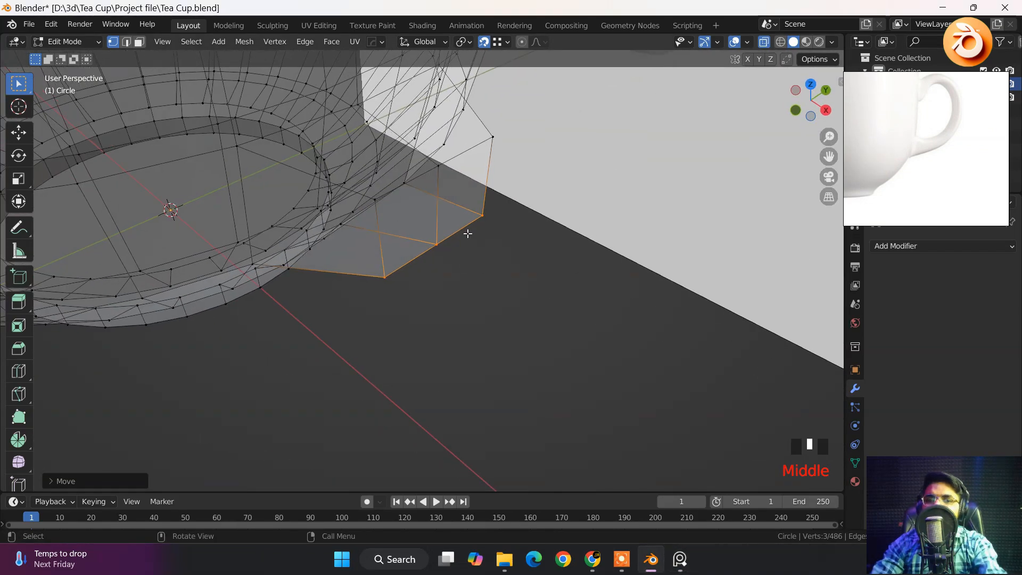
pyautogui.press('`')
# Add one centred loop cut around the handle stub between the cup body and the stub's end.
pyautogui.moveTo(426, 133); pyautogui.dragTo(493, 260)
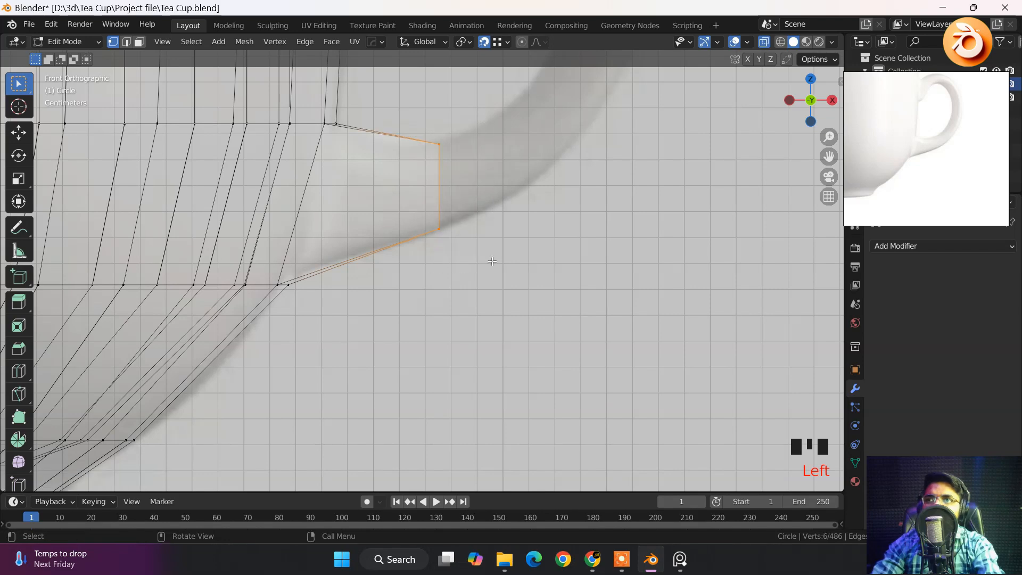
pyautogui.keyDown('shift'); pyautogui.moveTo(397, 145); pyautogui.dragTo(353, 199, button='middle'); pyautogui.keyUp('shift')
pyautogui.scroll(3, 340, 203)
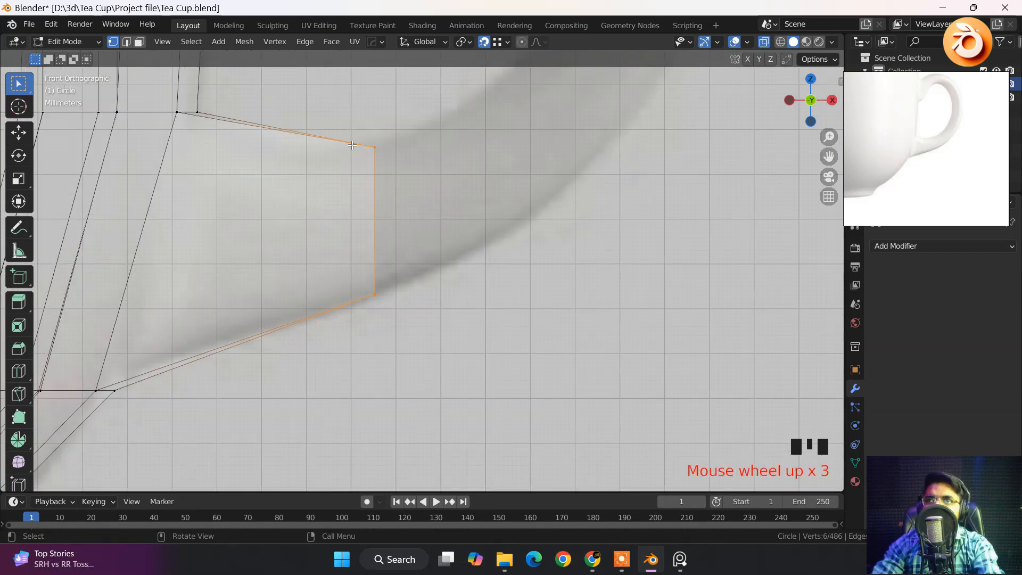
pyautogui.scroll(3, 924, 181)
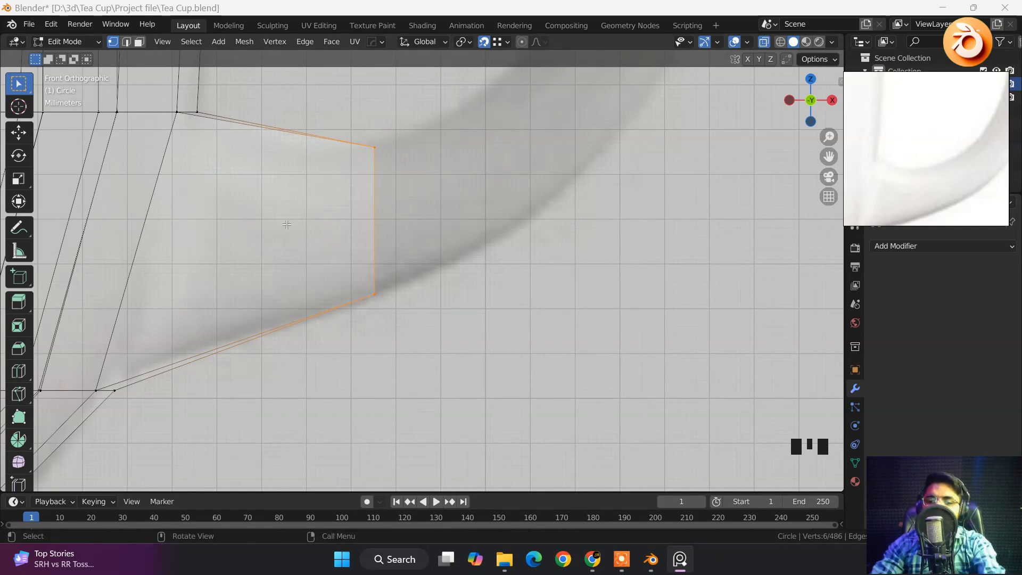
pyautogui.hotkey('ctrl', 'r')
pyautogui.click(286, 154)
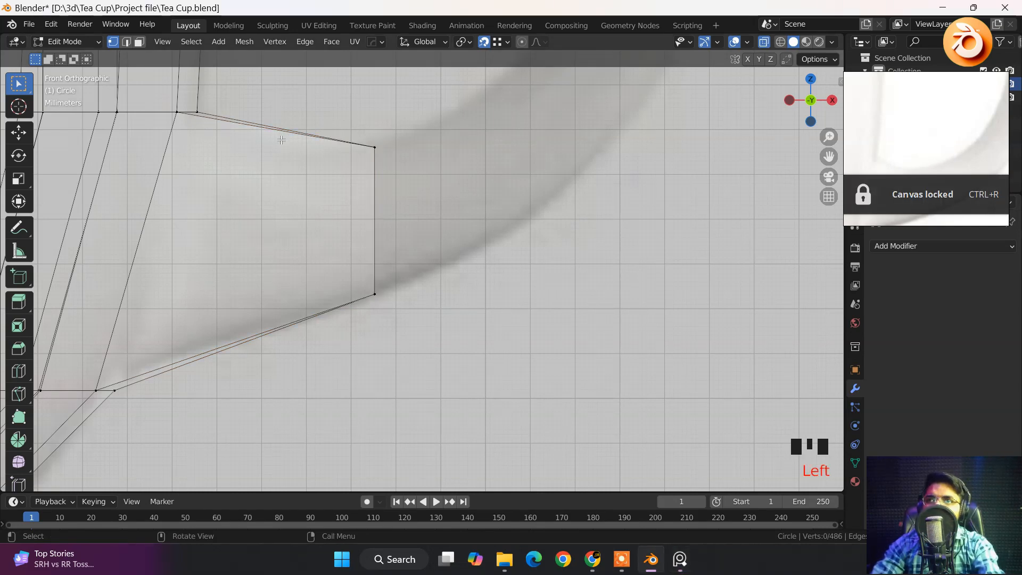
pyautogui.hotkey('ctrl', 'r')
pyautogui.click(281, 140)
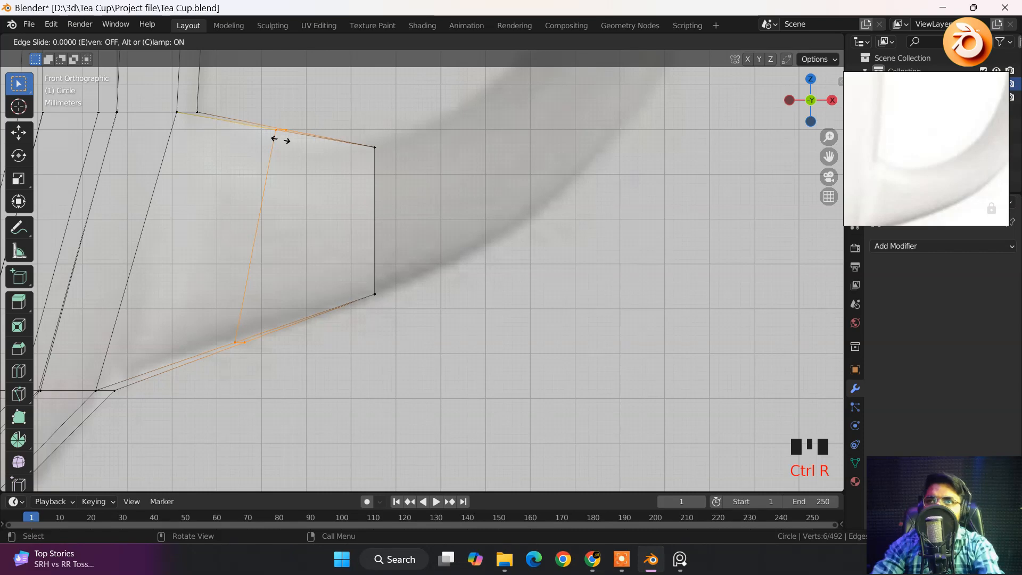
pyautogui.click(280, 139)
# Move the new loop's upper vertices down along the Z axis to follow the reference handle's upper edge.
pyautogui.click(314, 215)
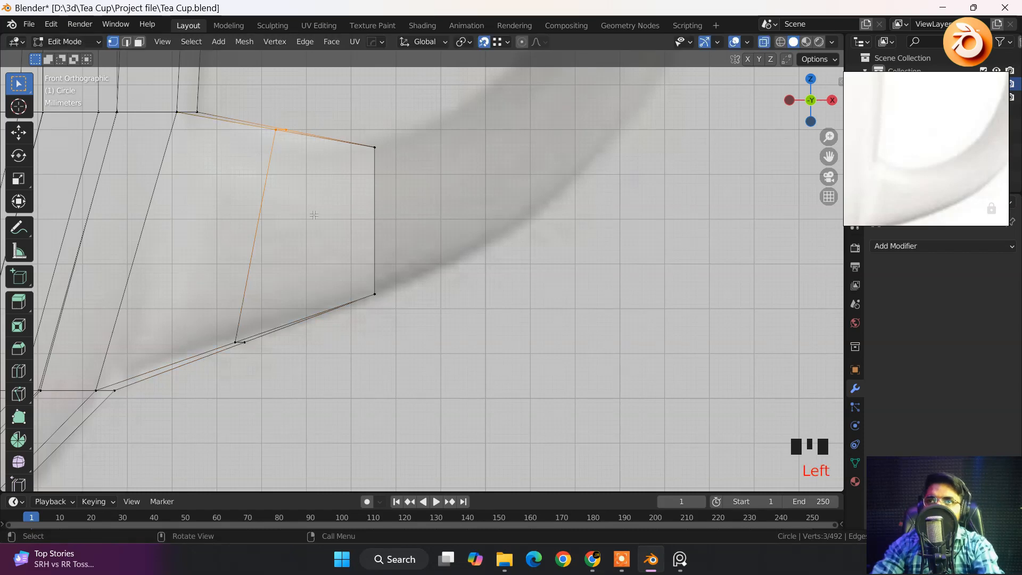
pyautogui.press('g')
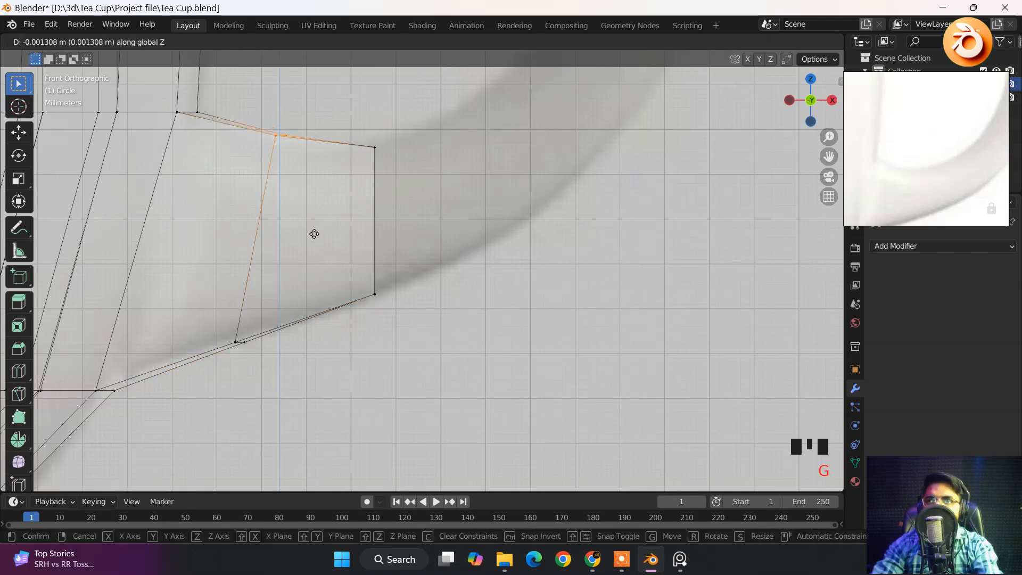
pyautogui.click(316, 244)
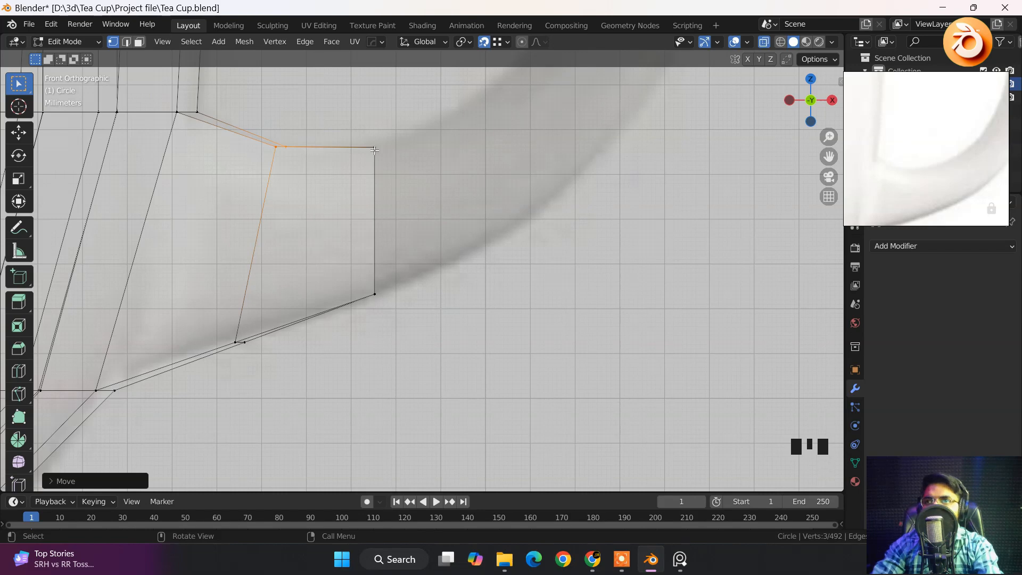
# Rotate the stub's end vertices by about -14° so the end sits across the reference handle's curve.
pyautogui.moveTo(365, 123); pyautogui.dragTo(450, 318)
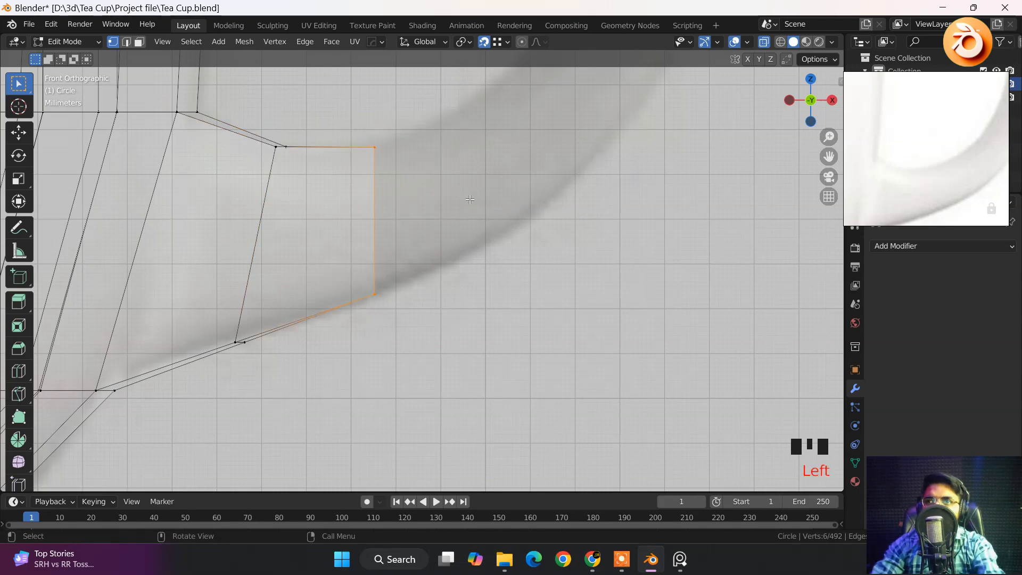
pyautogui.press('r')
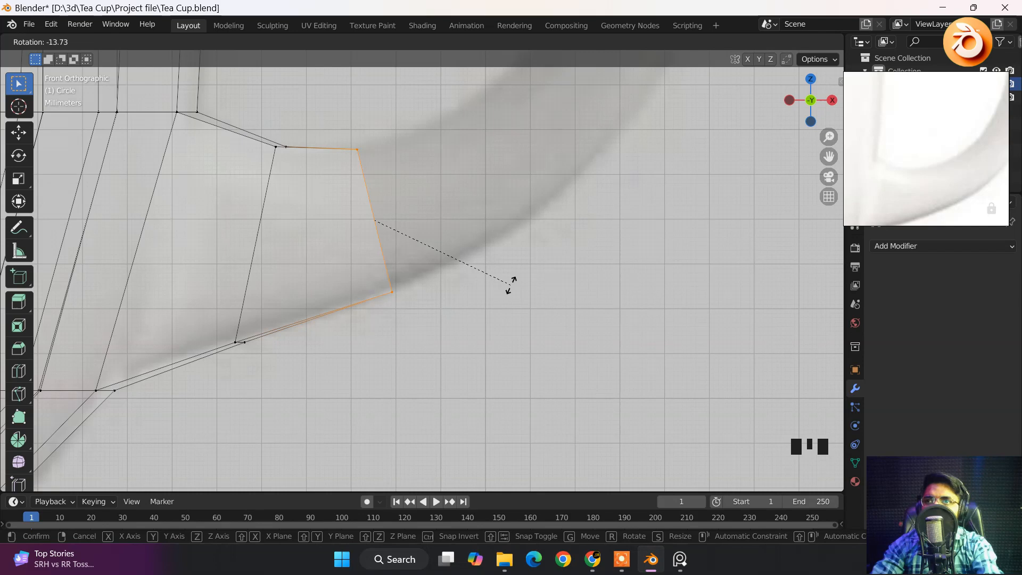
pyautogui.click(511, 285)
# Extrude the handle end outward and raise it about 0.0093 m along the Z axis onto the reference curve.
pyautogui.keyDown('shift'); pyautogui.moveTo(416, 243); pyautogui.dragTo(258, 328, button='middle'); pyautogui.keyUp('shift')
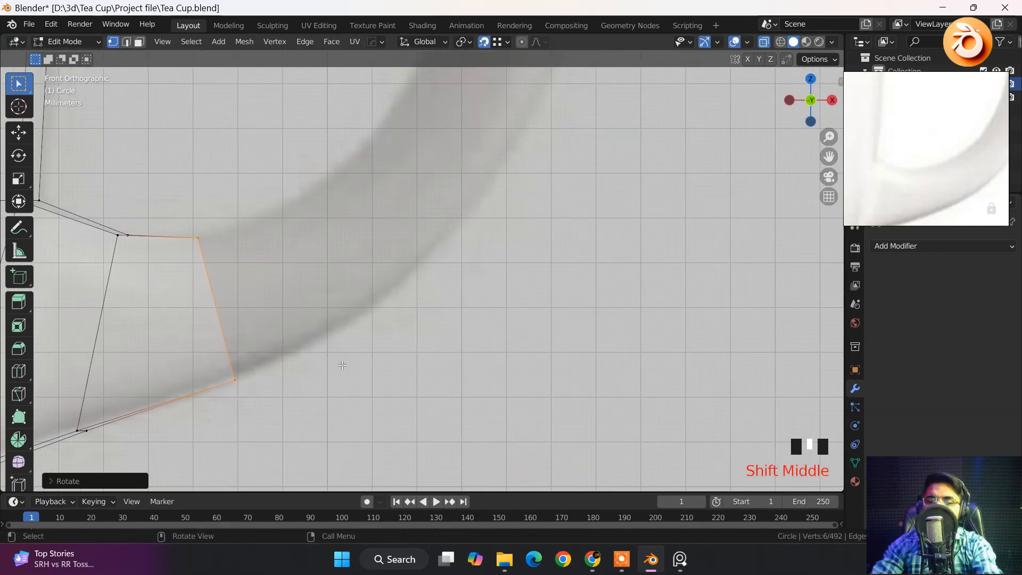
pyautogui.press('e')
pyautogui.click(469, 223)
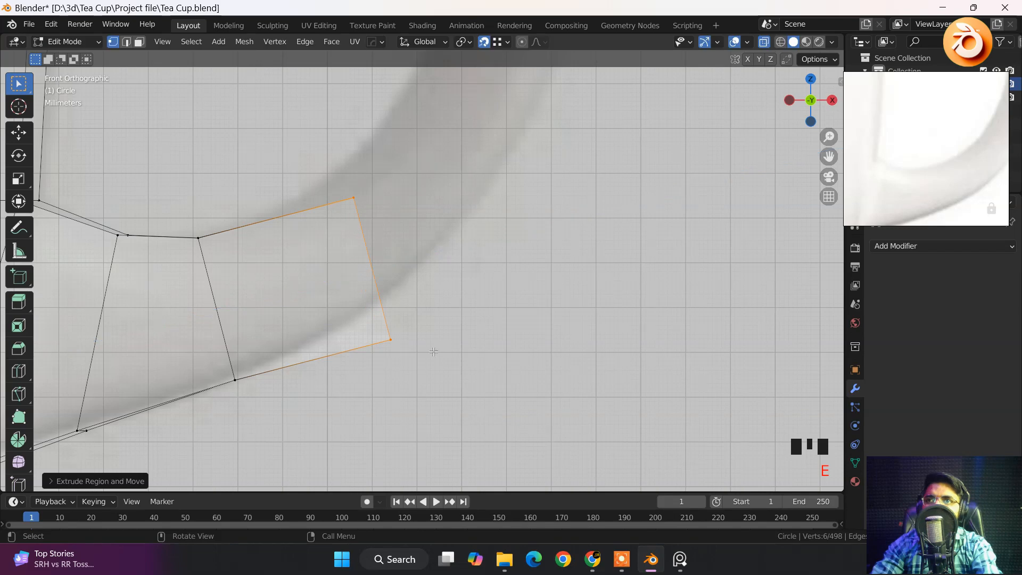
pyautogui.keyDown('shift'); pyautogui.moveTo(434, 351); pyautogui.dragTo(337, 414, button='middle'); pyautogui.keyUp('shift')
pyautogui.press('g')
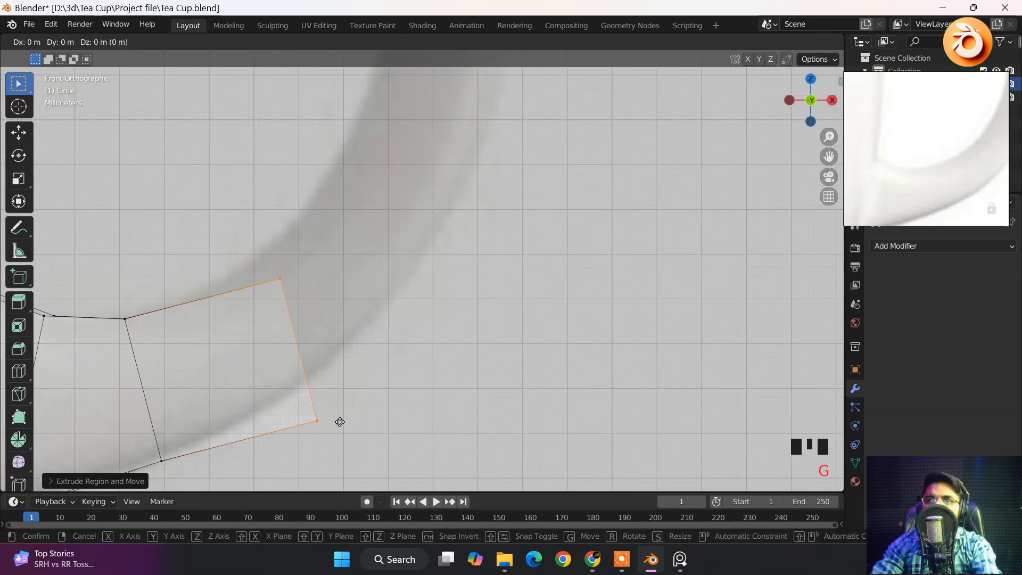
pyautogui.press('z')
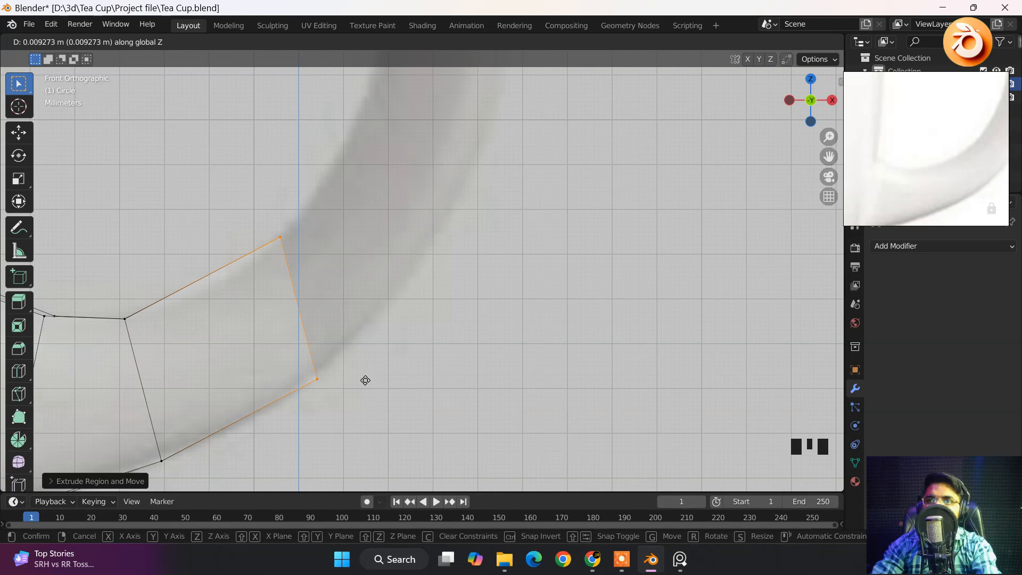
pyautogui.click(365, 380)
# Extrude another handle segment and move its end about -0.022 m in X and 0.037 m in Z onto the reference handle.
pyautogui.keyDown('shift'); pyautogui.moveTo(191, 307); pyautogui.dragTo(270, 235, button='middle'); pyautogui.keyUp('shift')
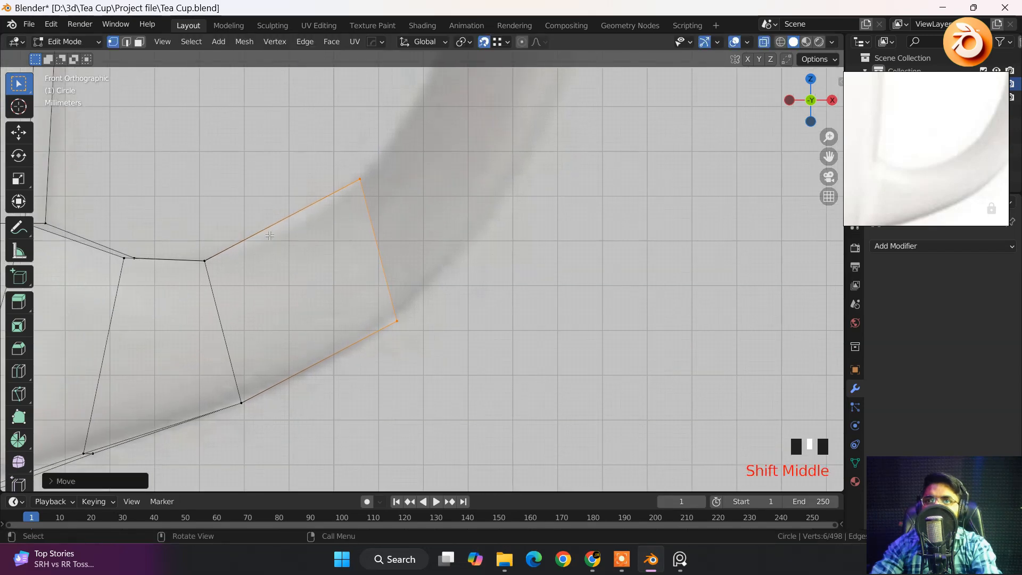
pyautogui.keyDown('shift'); pyautogui.moveTo(379, 222); pyautogui.dragTo(171, 394, button='middle'); pyautogui.keyUp('shift')
pyautogui.scroll(-4, 240, 349)
pyautogui.press('e')
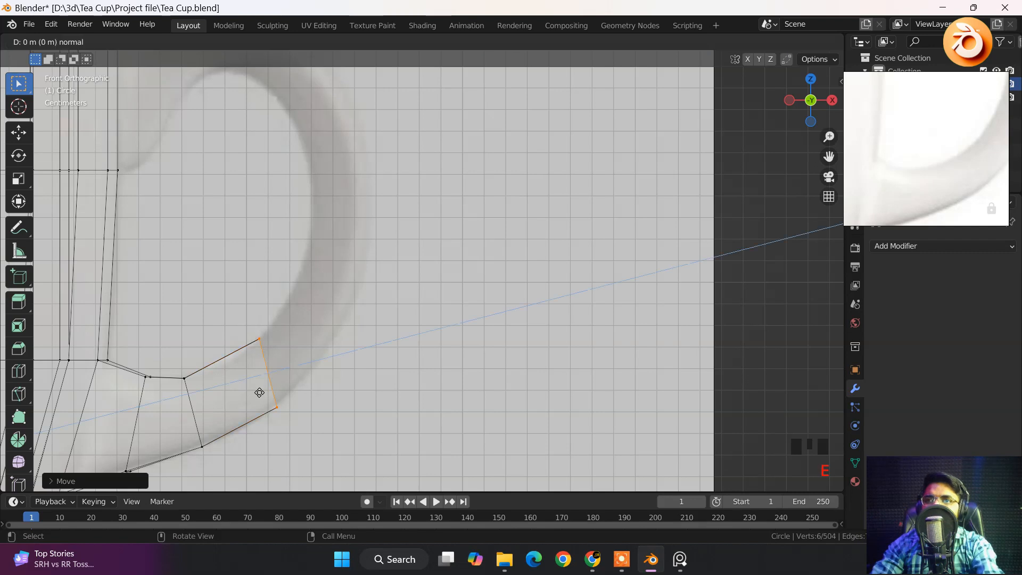
pyautogui.click(369, 298)
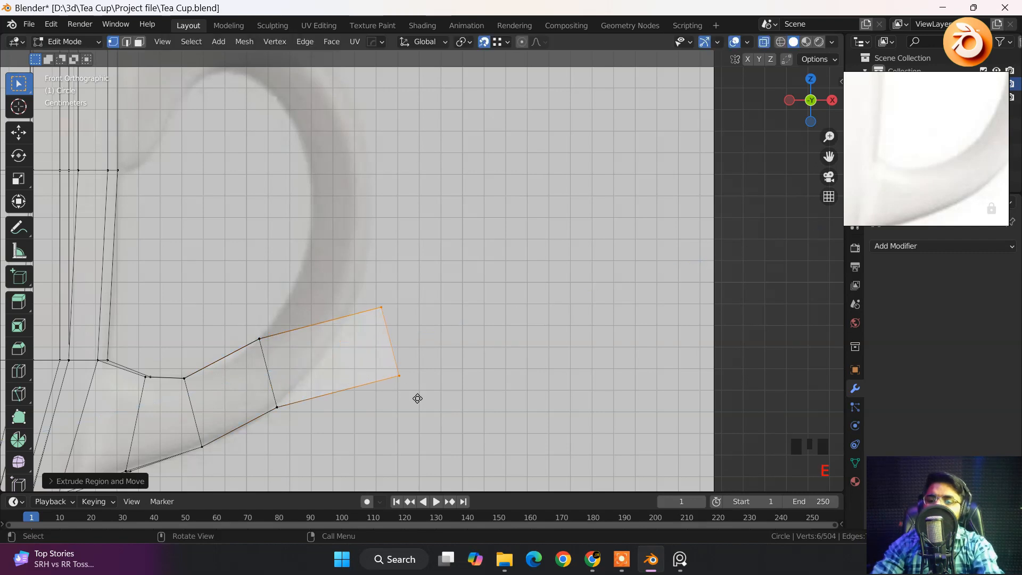
pyautogui.press('g')
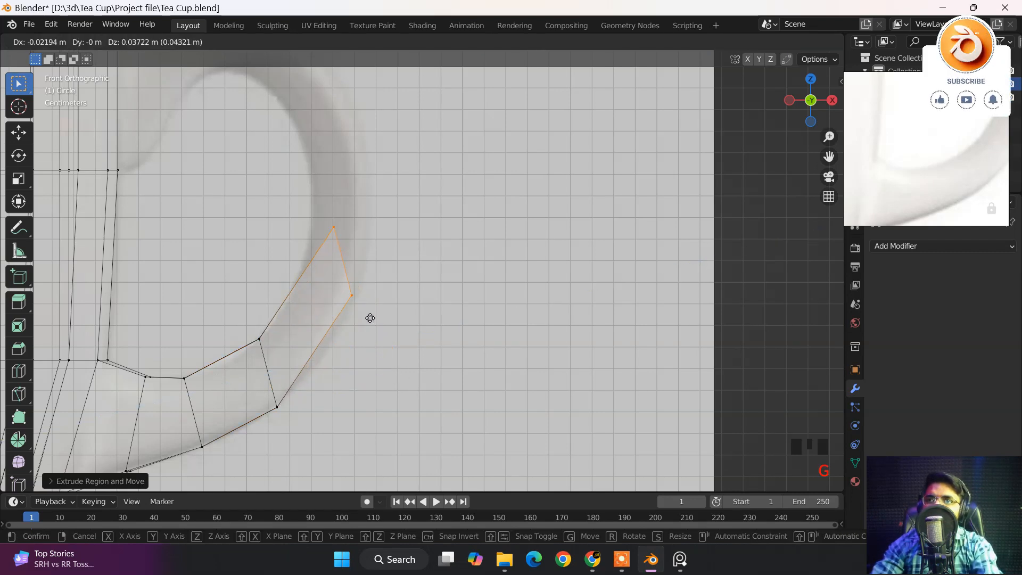
pyautogui.click(370, 318)
# Rotate the new segment's end until it is horizontal and scale it down to about 0.71.
pyautogui.press('r')
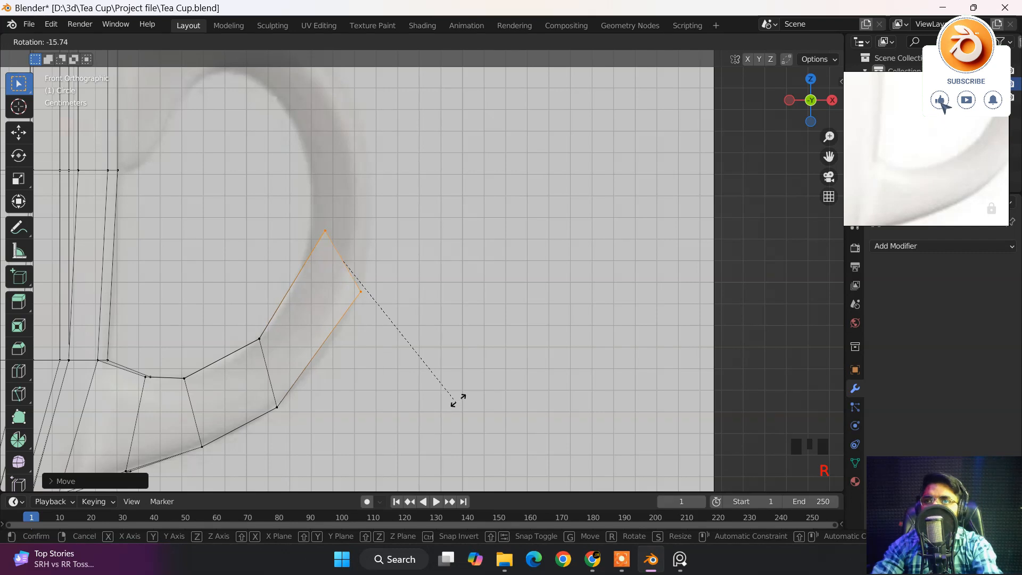
pyautogui.click(409, 254)
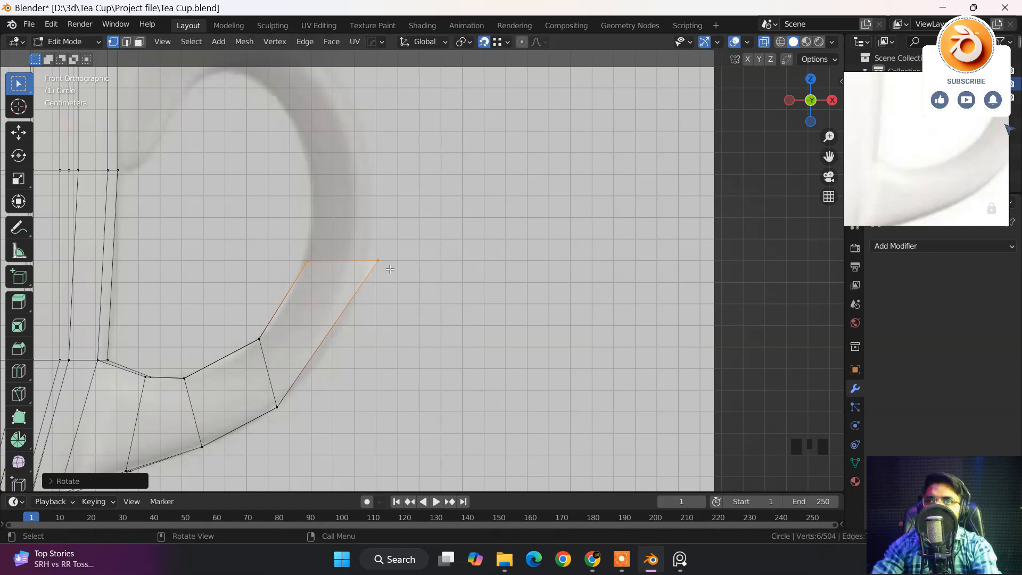
pyautogui.press('s')
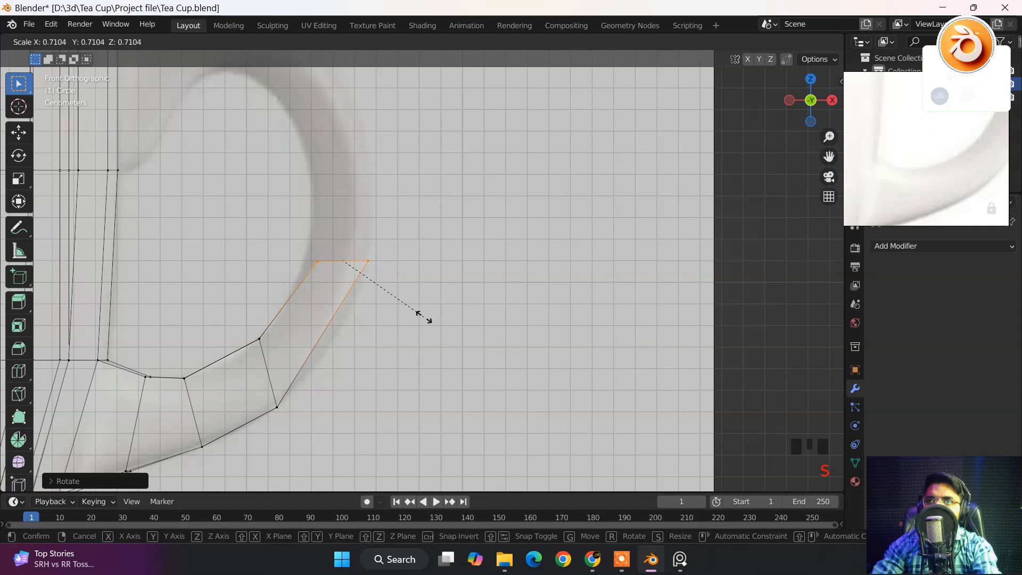
pyautogui.click(424, 317)
# Shift the horizontal handle end inward along the X axis to centre it on the reference handle.
pyautogui.press('g')
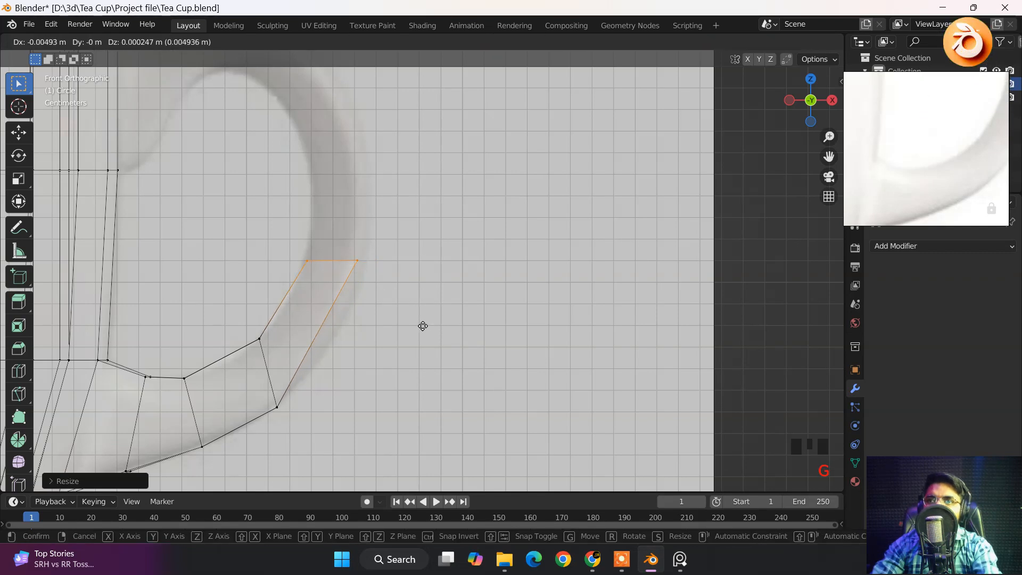
pyautogui.press('x')
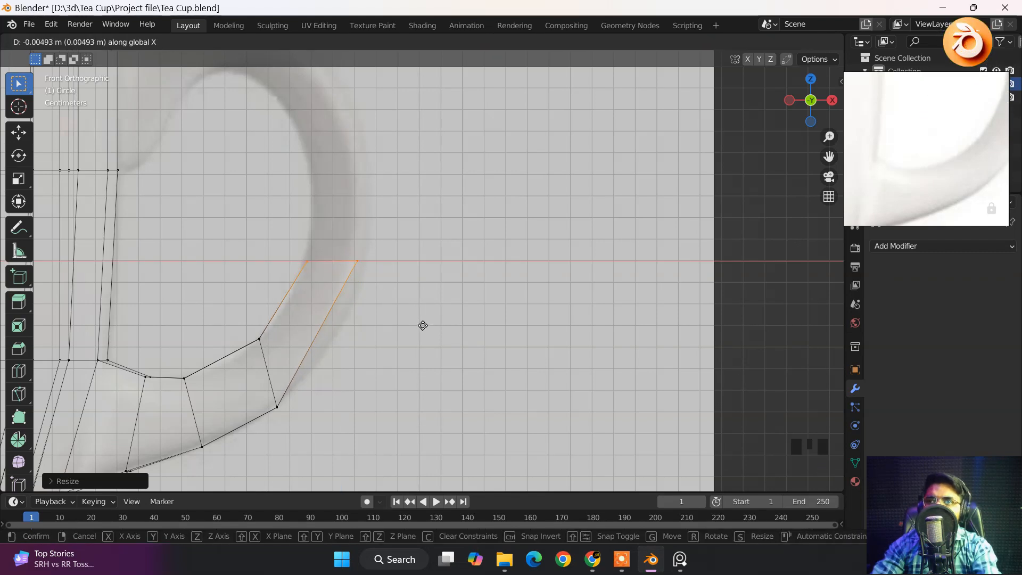
pyautogui.click(427, 325)
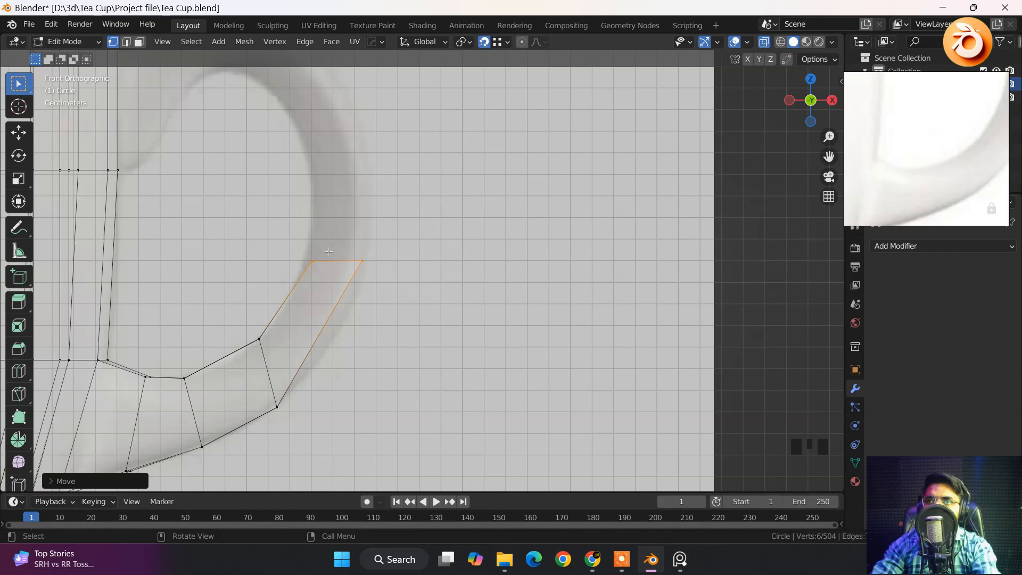
# Scale the horizontal handle end up slightly to cover the full thickness of the reference handle.
pyautogui.scroll(6, 320, 251)
pyautogui.keyDown('shift'); pyautogui.moveTo(319, 251); pyautogui.dragTo(603, 315, button='middle'); pyautogui.keyUp('shift')
pyautogui.press('s')
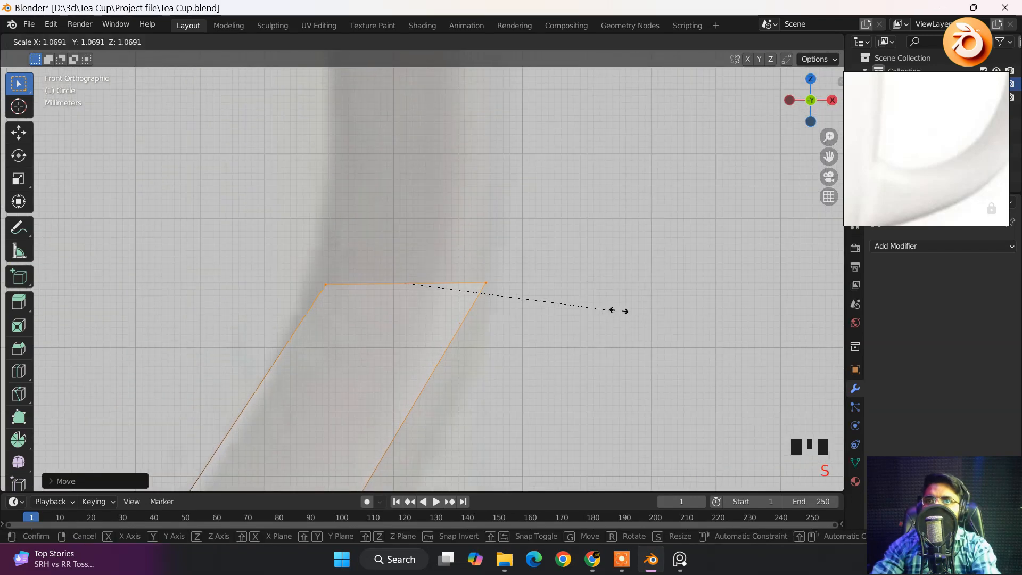
pyautogui.click(615, 311)
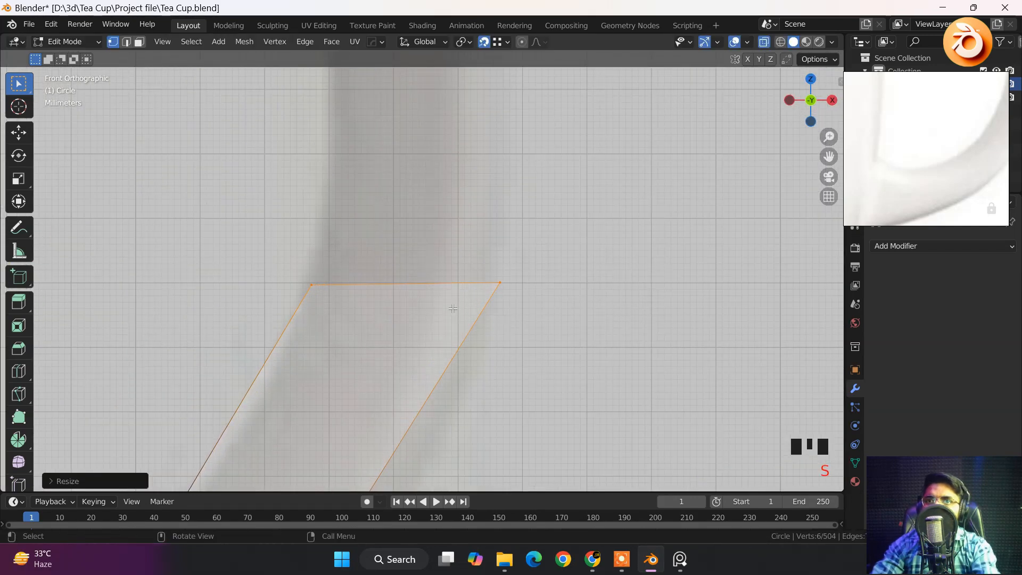
# Extrude the horizontal handle end straight up along Z by about 0.052 m.
pyautogui.scroll(-5, 453, 308)
pyautogui.keyDown('shift'); pyautogui.moveTo(369, 359); pyautogui.dragTo(360, 313, button='middle'); pyautogui.keyUp('shift')
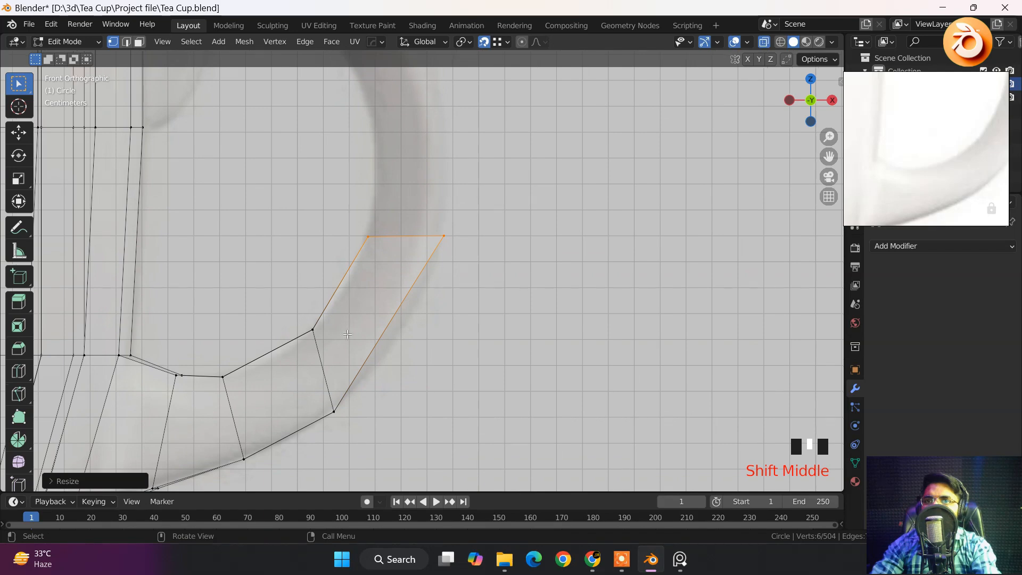
pyautogui.keyDown('shift'); pyautogui.moveTo(416, 242); pyautogui.dragTo(415, 344, button='middle'); pyautogui.keyUp('shift')
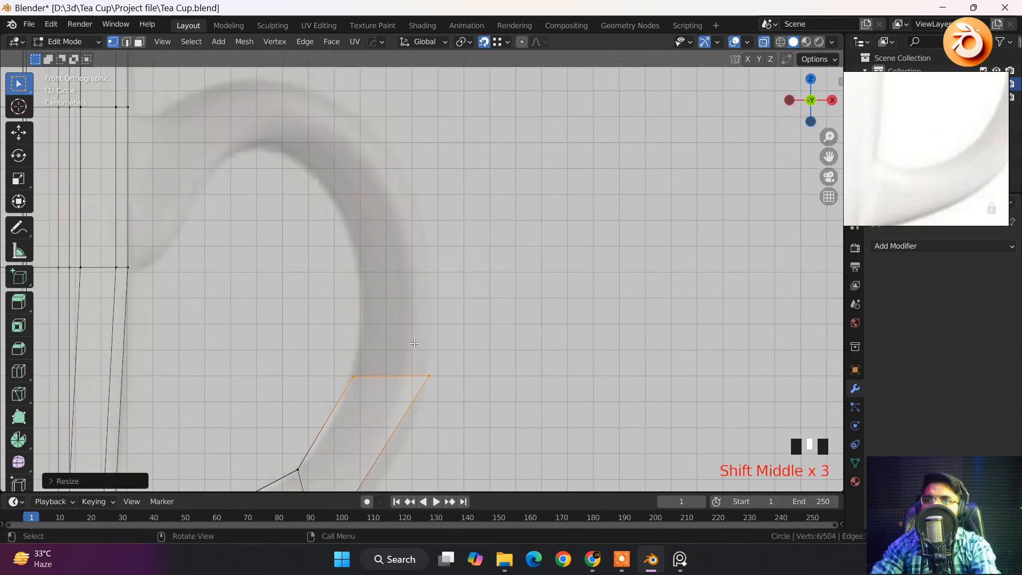
pyautogui.press('e')
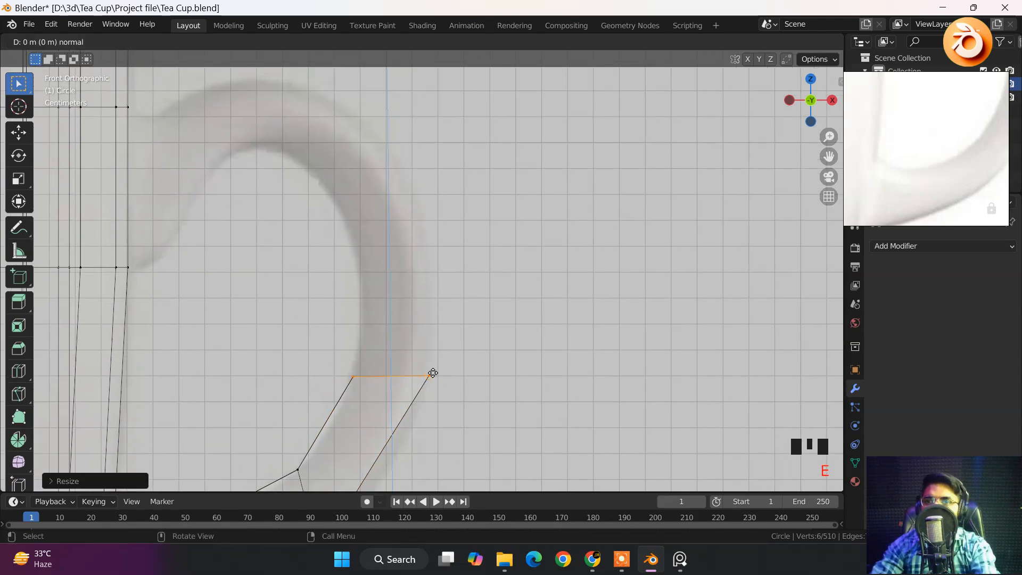
pyautogui.press('z')
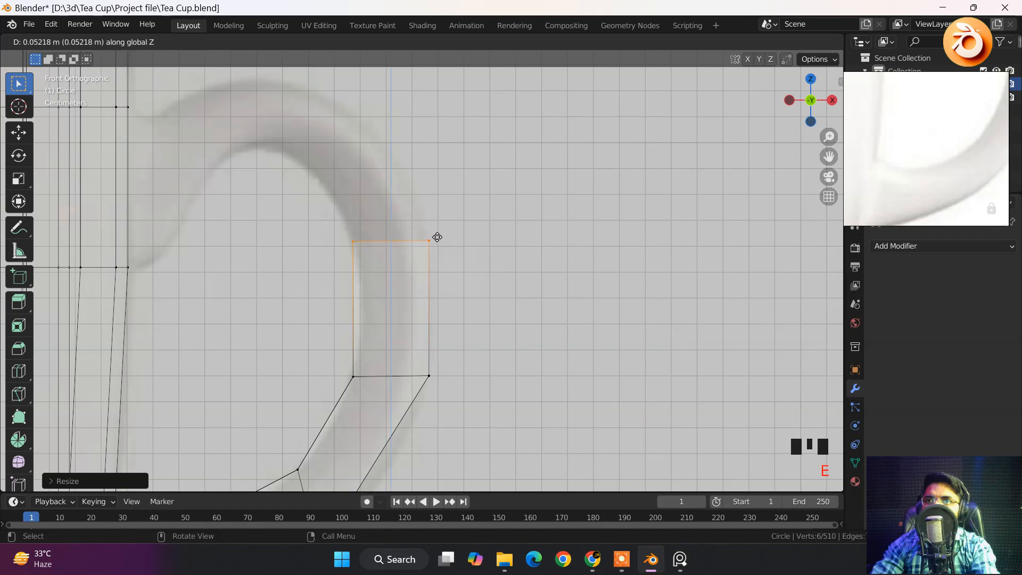
pyautogui.click(436, 239)
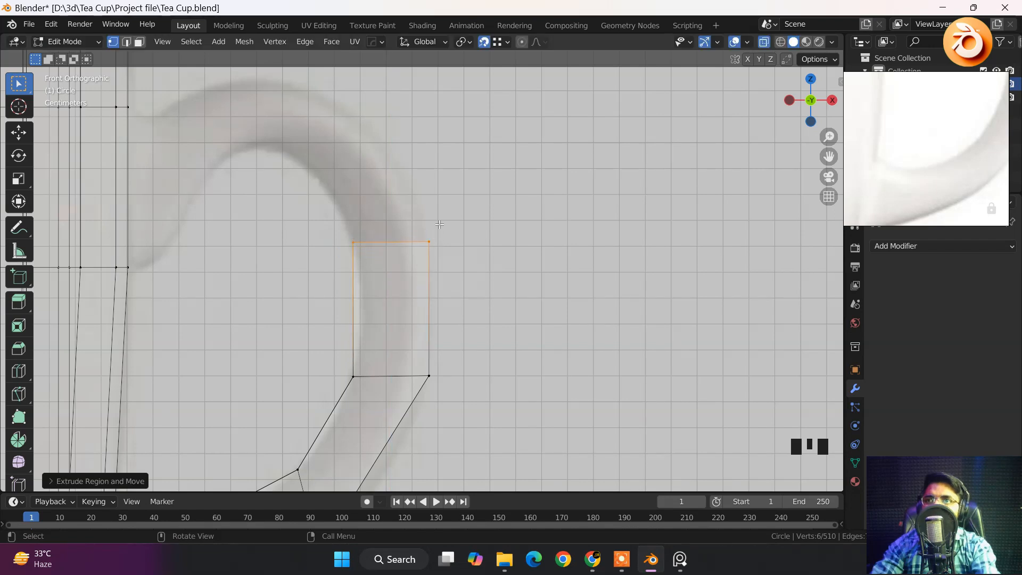
# Extrude another handle segment upward, shift its end inward along X towards the cup, and lower it slightly along Z onto the reference curve.
pyautogui.press('e')
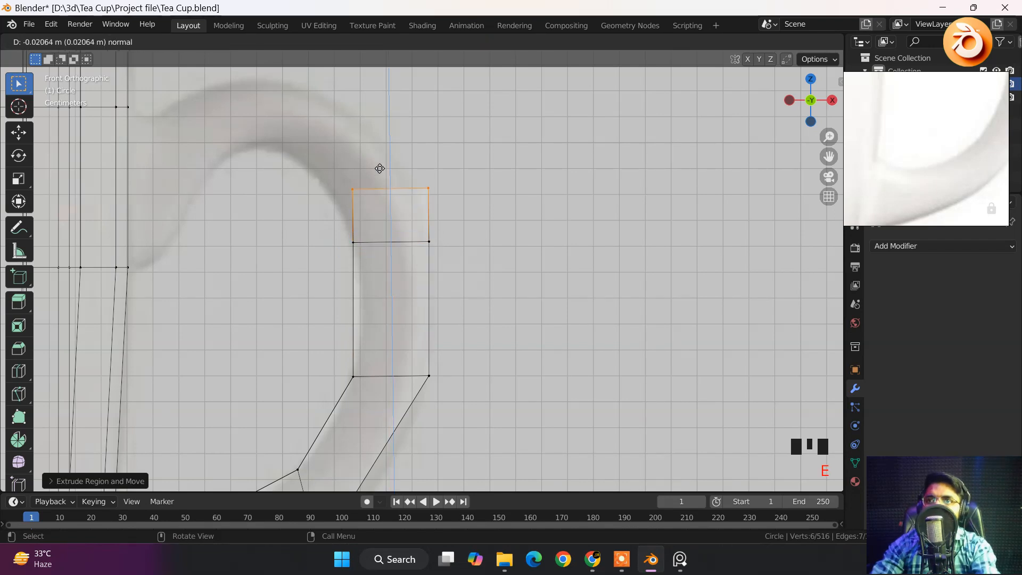
pyautogui.click(377, 122)
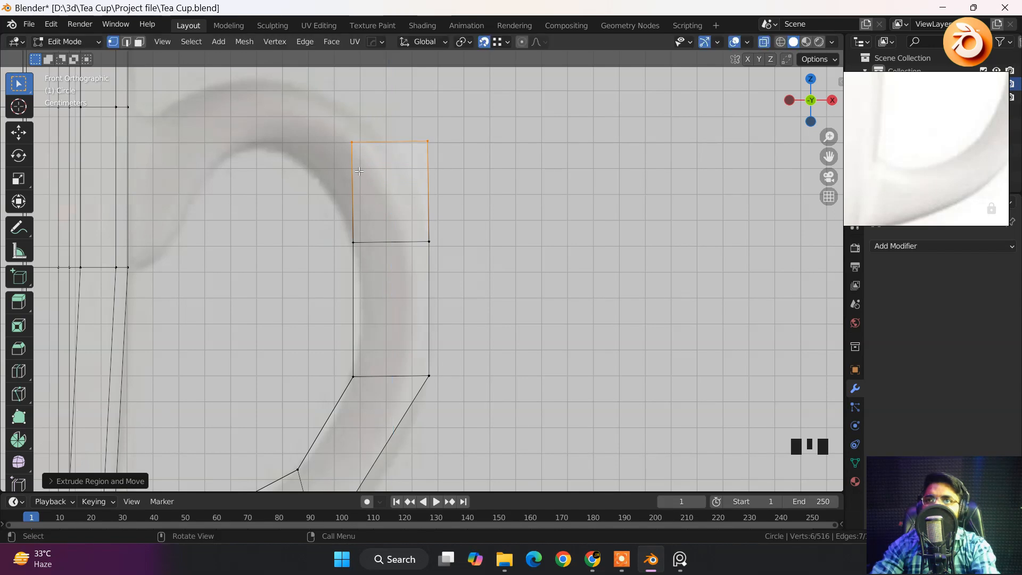
pyautogui.keyDown('shift'); pyautogui.moveTo(415, 218); pyautogui.dragTo(530, 357, button='middle'); pyautogui.keyUp('shift')
pyautogui.press('g')
pyautogui.press('x')
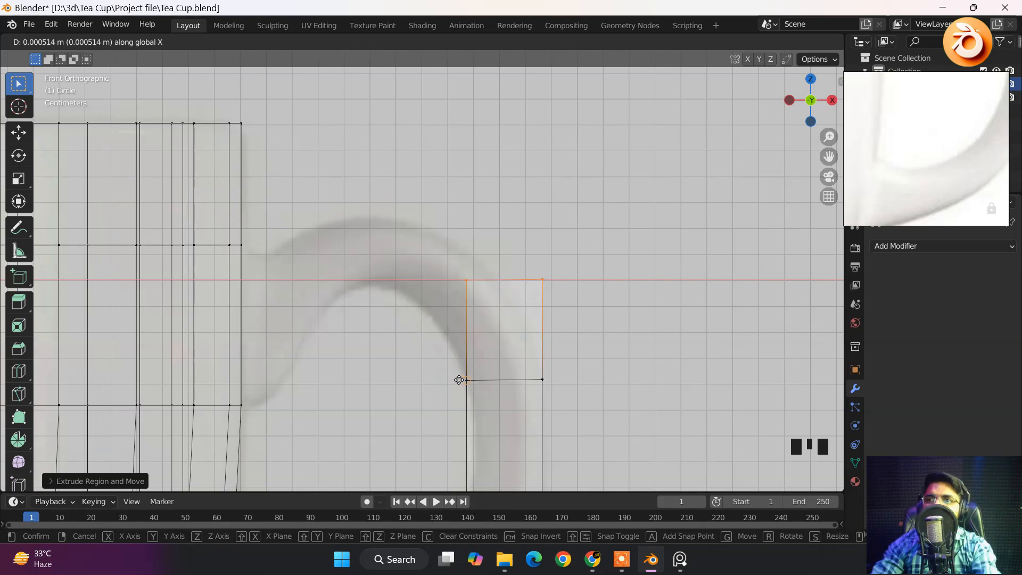
pyautogui.click(464, 337)
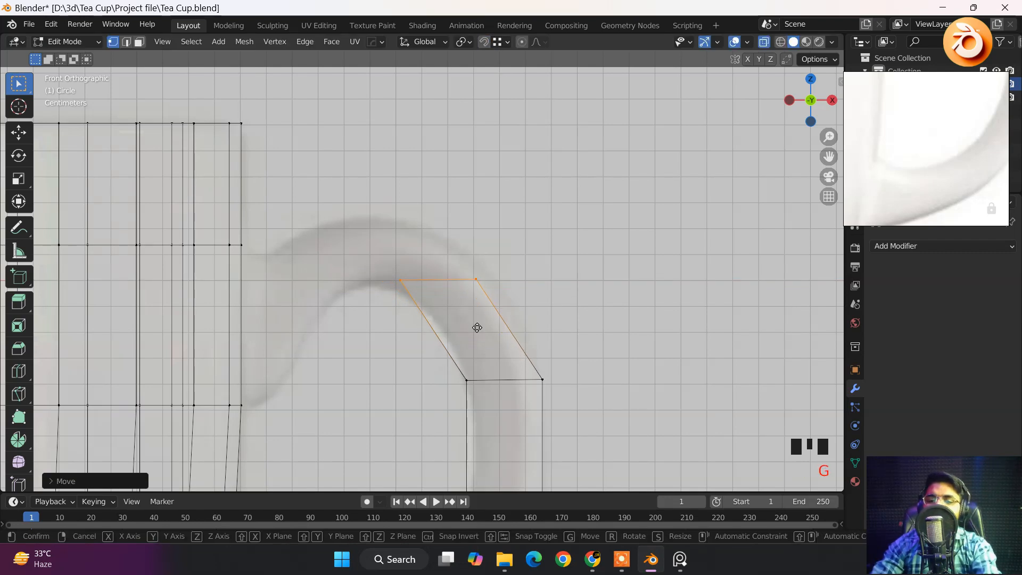
pyautogui.press('g')
pyautogui.press('z')
pyautogui.click(489, 340)
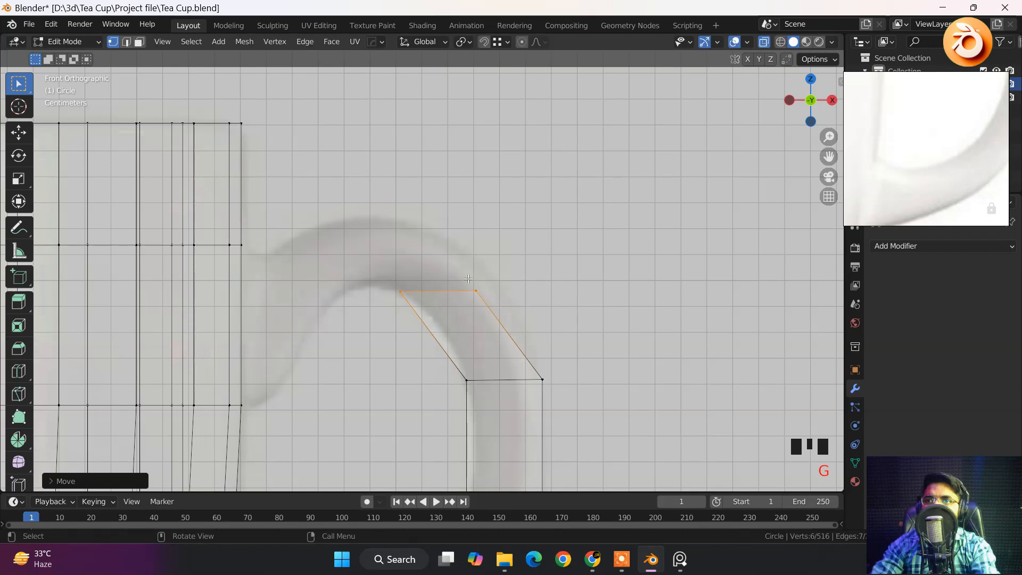
# Move the outer corner of the new segment's end outward about 0.0115 m along X to meet the reference outline.
pyautogui.click(513, 312)
pyautogui.press('g')
pyautogui.press('x')
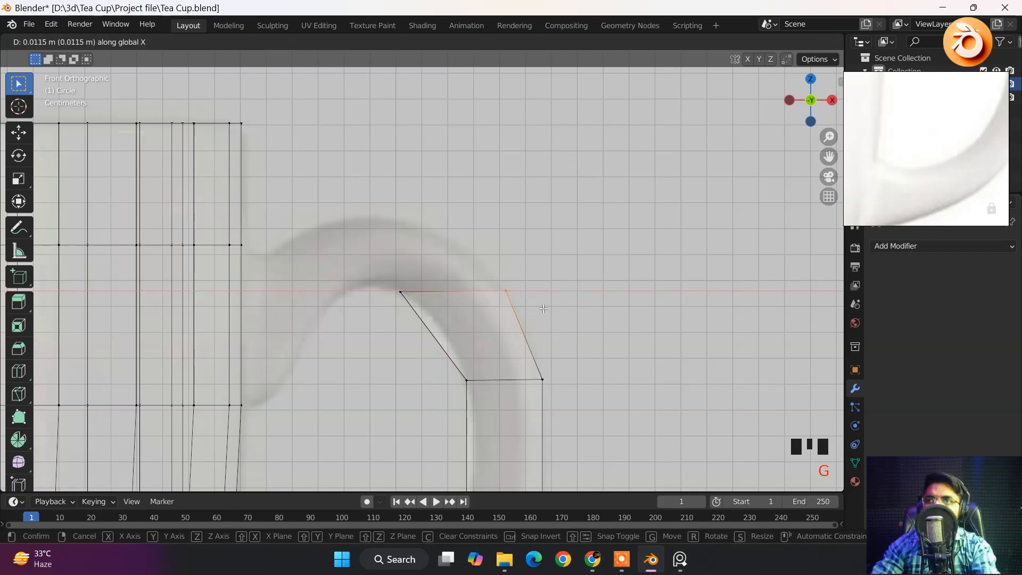
pyautogui.click(543, 309)
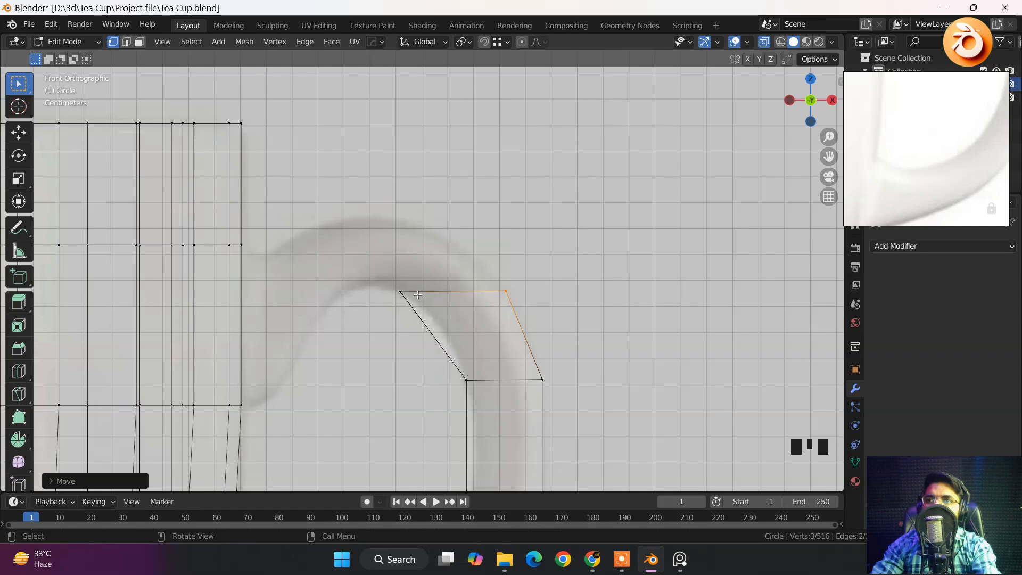
# Extrude the whole segment end upward and shift the new end about 0.03 m along X towards the cup.
pyautogui.moveTo(362, 273); pyautogui.dragTo(598, 305)
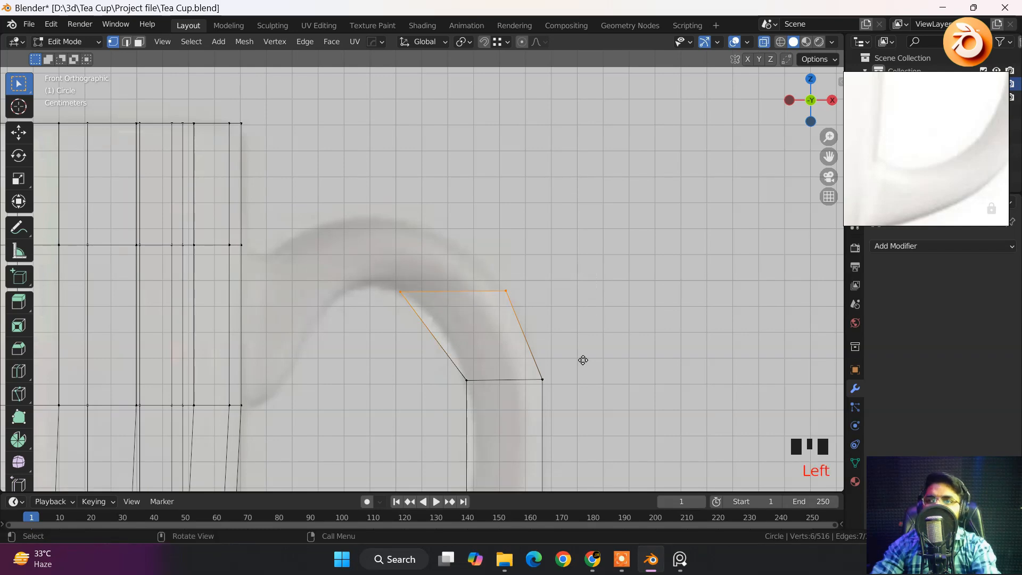
pyautogui.press('e')
pyautogui.click(553, 288)
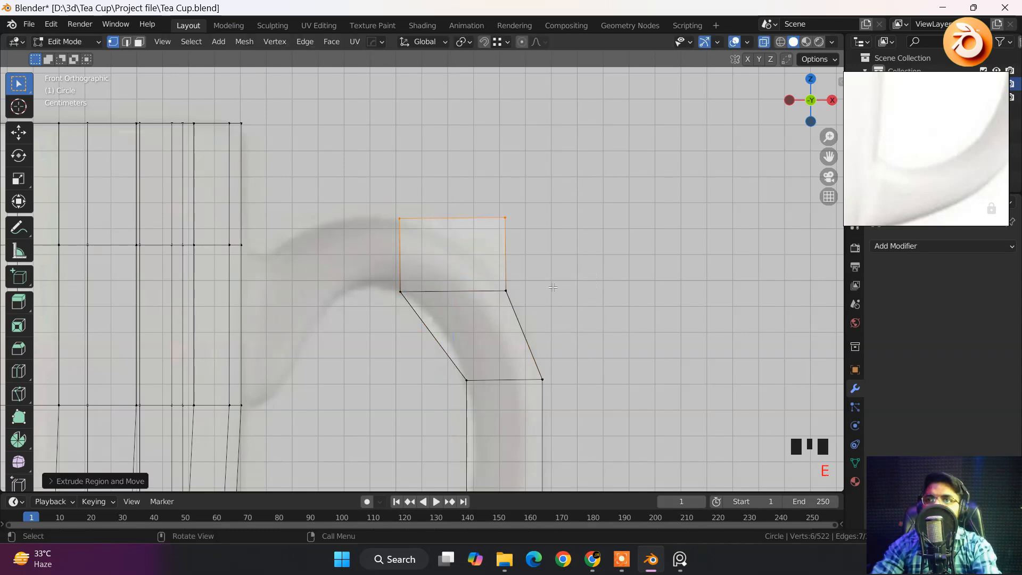
pyautogui.press('g')
pyautogui.press('x')
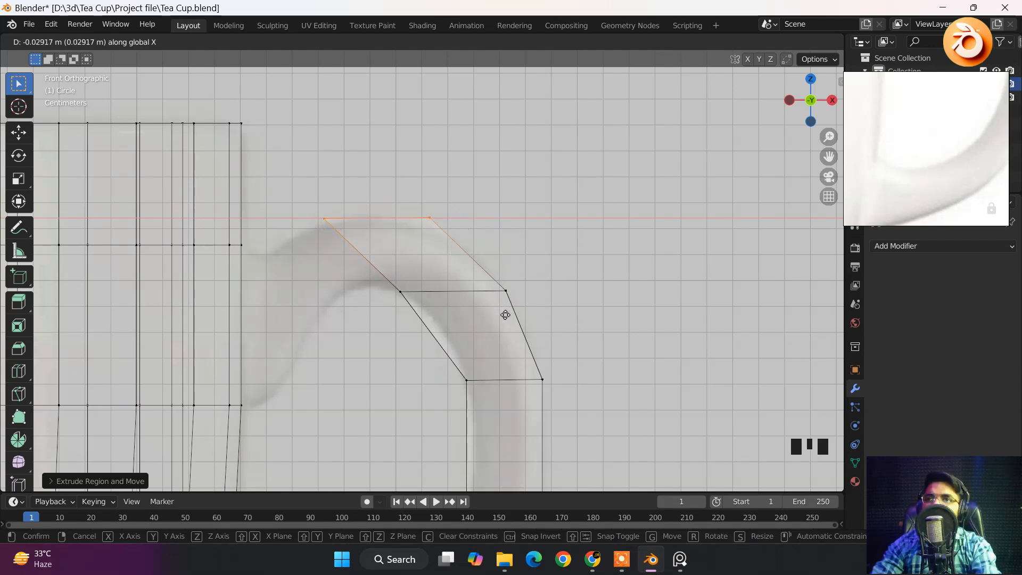
pyautogui.click(502, 315)
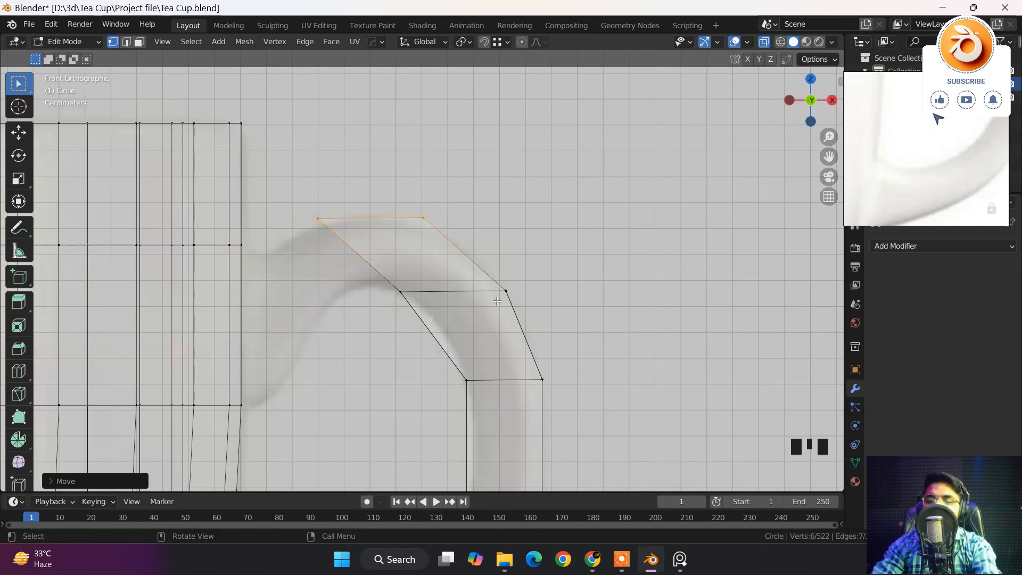
# Rotate the new end about -89° until it is vertical and lower it onto the inner edge of the reference handle.
pyautogui.press('r')
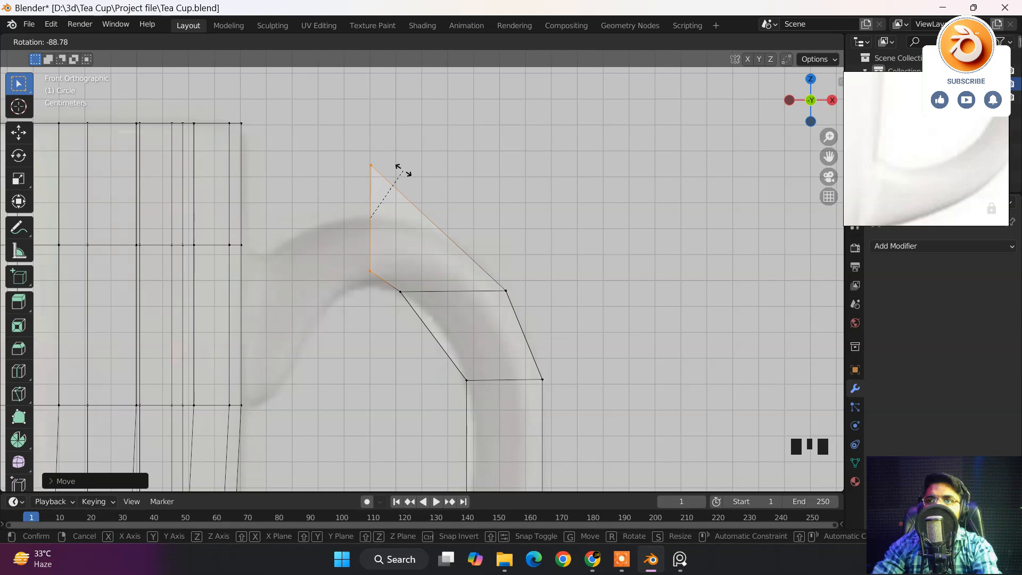
pyautogui.click(403, 170)
pyautogui.press('g')
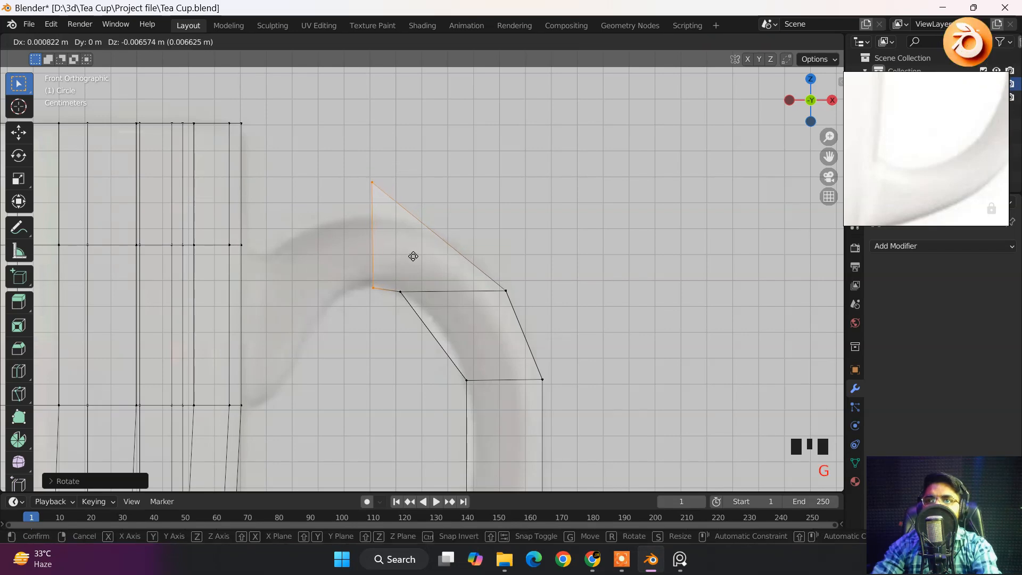
pyautogui.click(413, 255)
# Lower the upper corner of the vertical end along Z to the top outline of the reference handle.
pyautogui.click(372, 180)
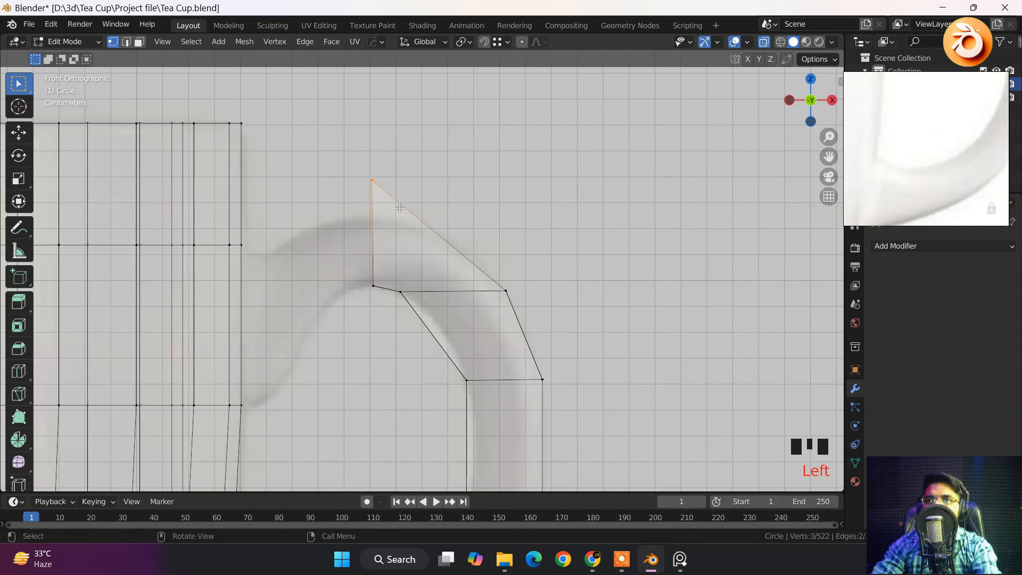
pyautogui.press('g')
pyautogui.press('z')
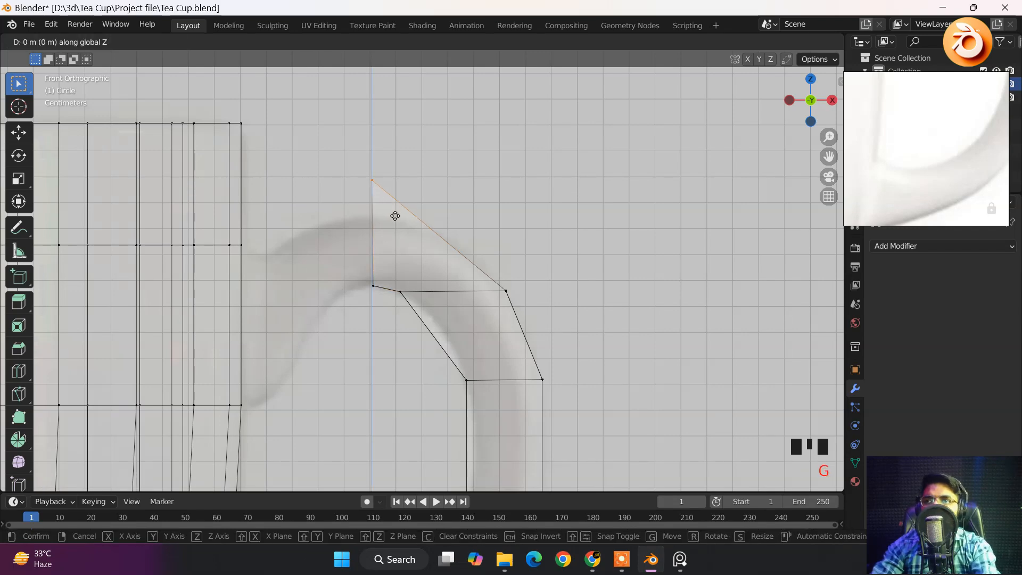
pyautogui.click(397, 251)
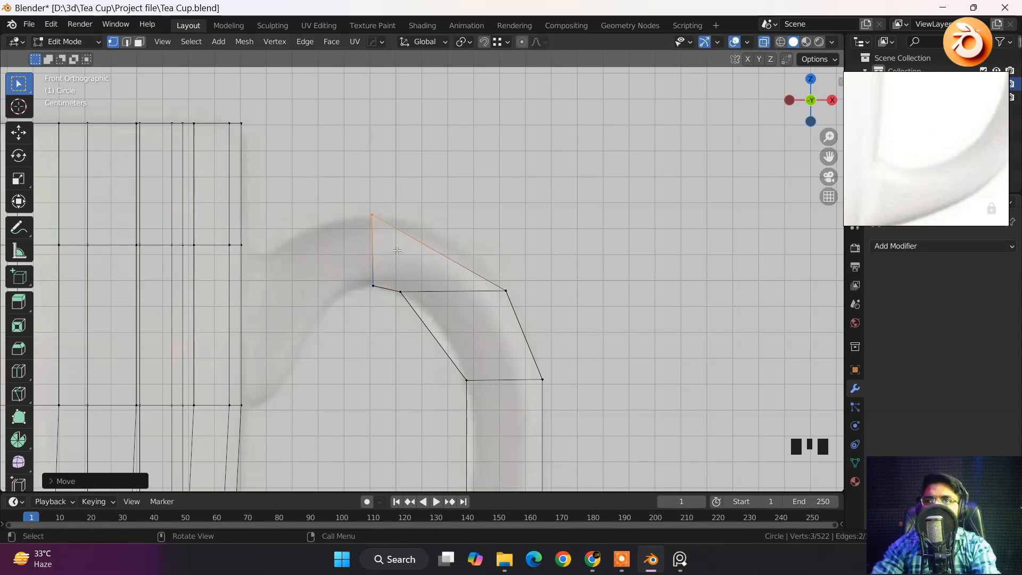
# Move the horizontal edge loop below the vertical end down about 0.006 m in Z and slightly outward along X.
pyautogui.click(402, 291)
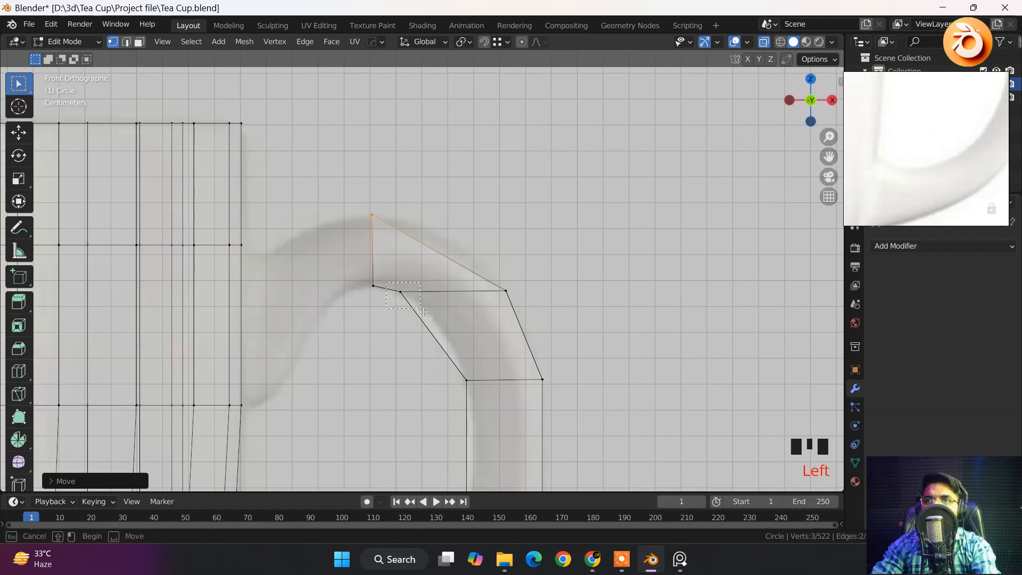
pyautogui.keyDown('shift'); pyautogui.click(514, 296); pyautogui.keyUp('shift')
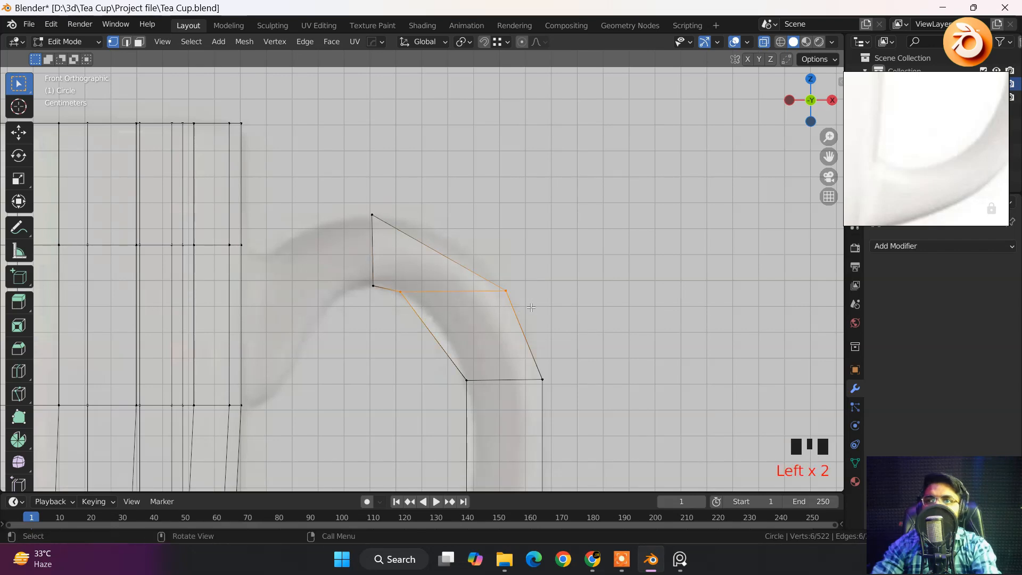
pyautogui.press('g')
pyautogui.press('z')
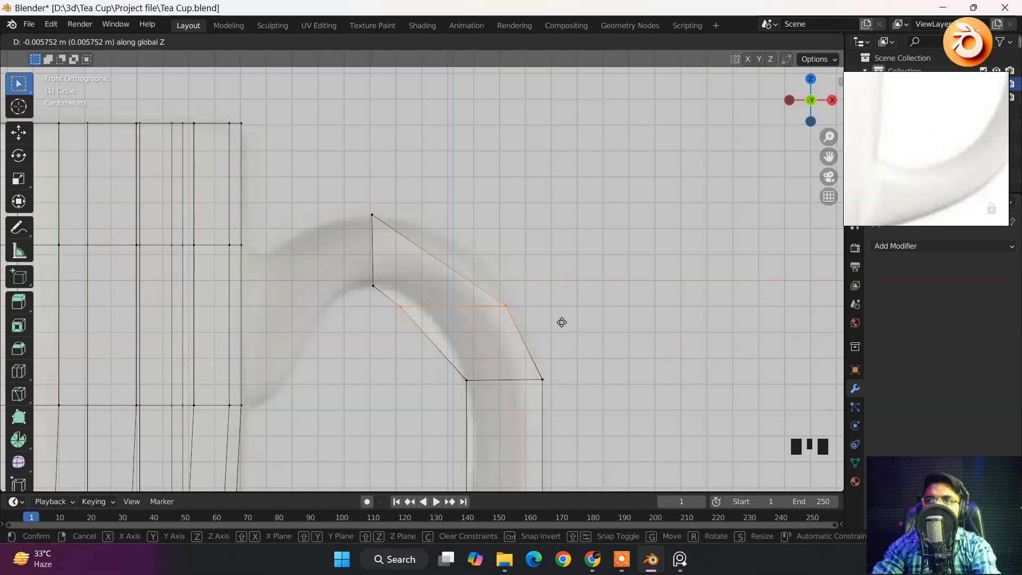
pyautogui.click(562, 323)
pyautogui.press('g')
pyautogui.press('x')
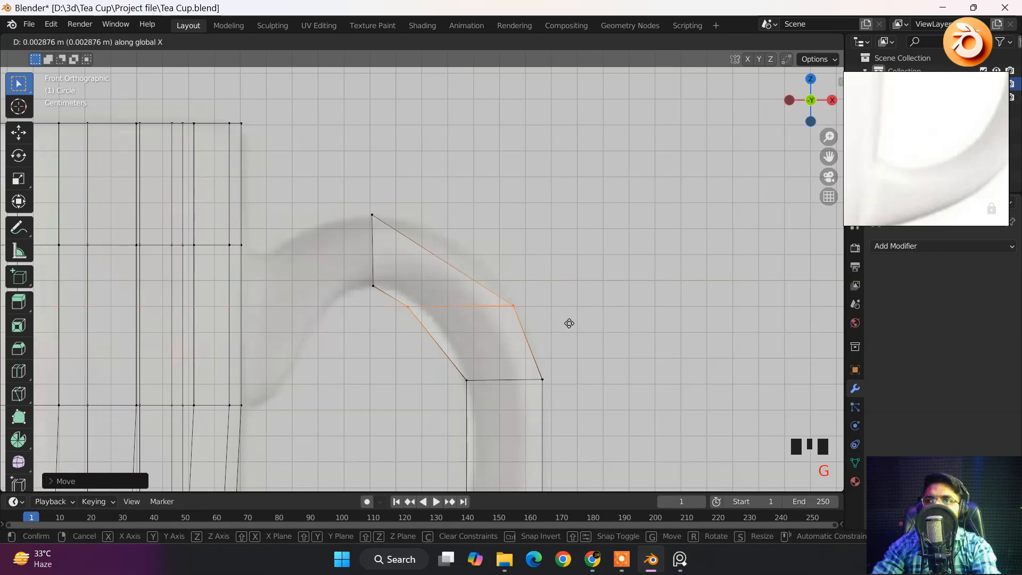
pyautogui.click(572, 322)
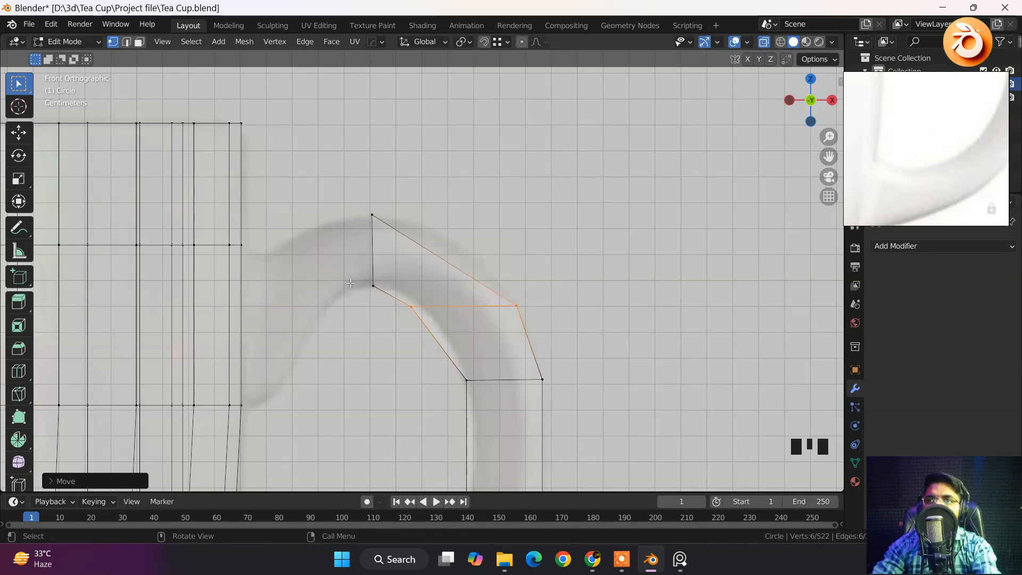
# Move the inner corner of that horizontal loop outward along X onto the reference handle's inner edge.
pyautogui.click(409, 306)
pyautogui.press('g')
pyautogui.press('x')
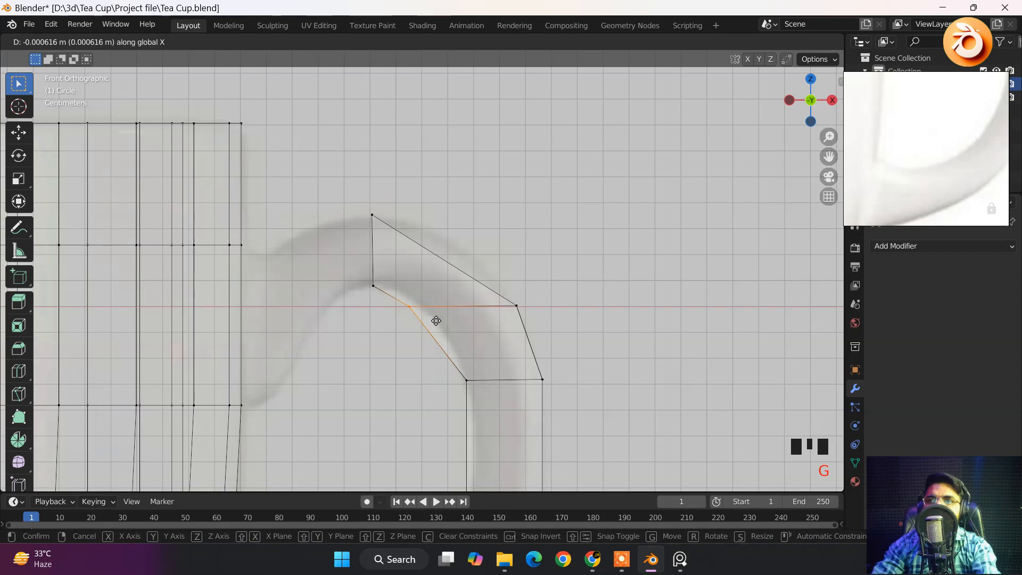
pyautogui.click(447, 323)
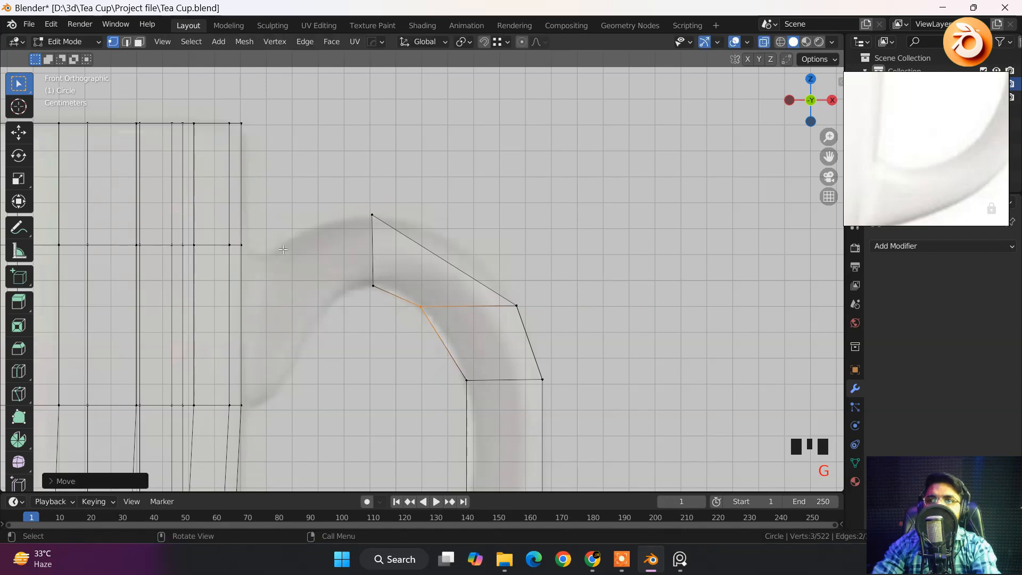
# Extrude the vertical handle end about 0.03 m towards the cup and lower the new end about 0.029 m along Z.
pyautogui.moveTo(318, 163); pyautogui.dragTo(400, 300)
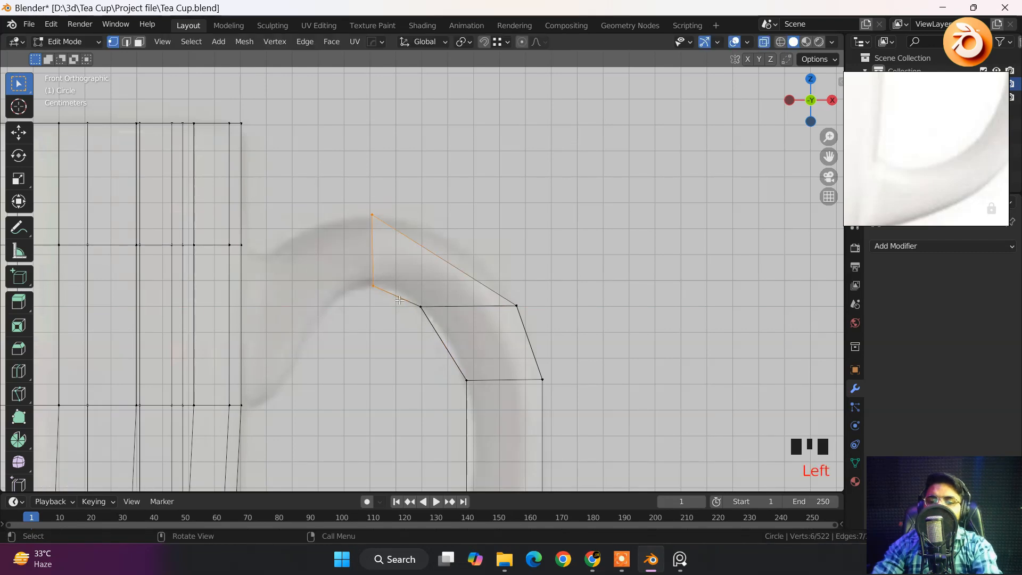
pyautogui.press('e')
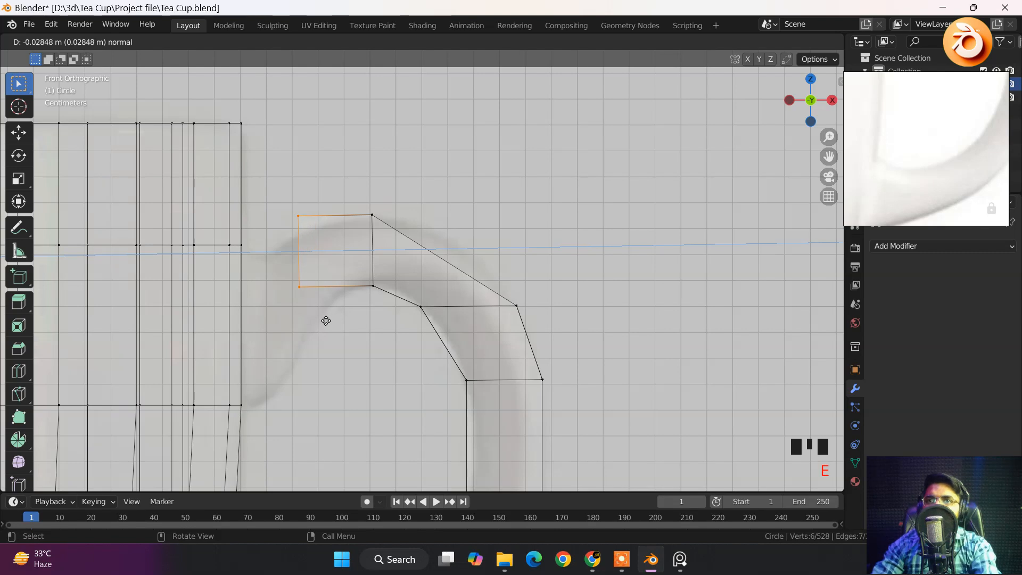
pyautogui.click(320, 321)
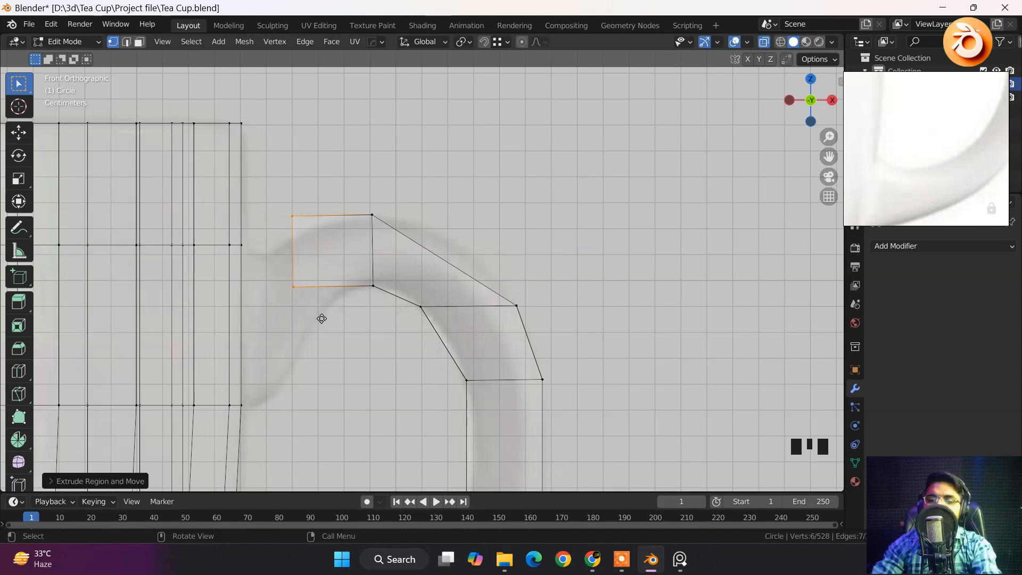
pyautogui.press('g')
pyautogui.press('z')
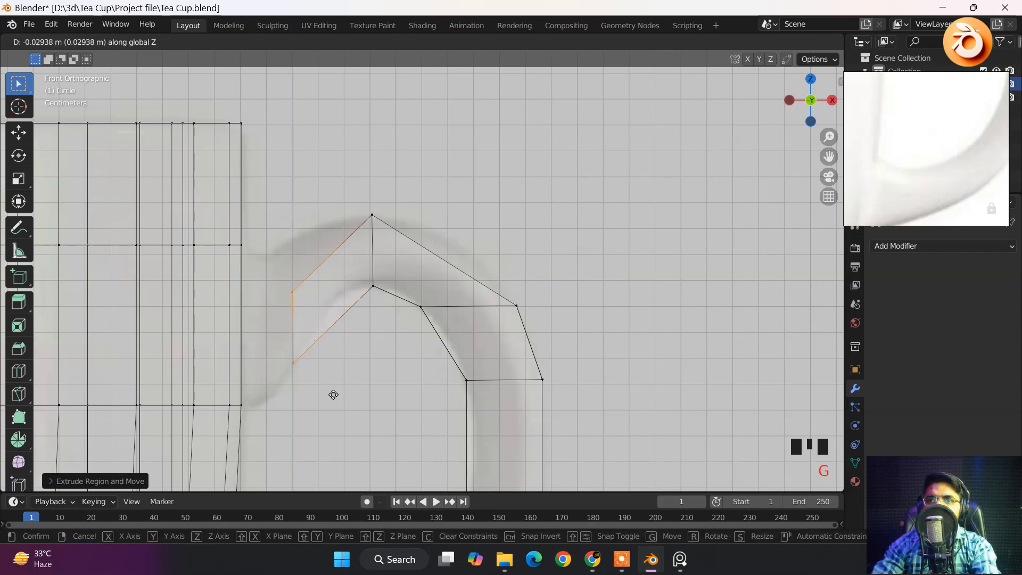
pyautogui.click(333, 394)
# Raise the upper corner of the newest end about 0.021 m along Z to the reference outline, and select the whole end.
pyautogui.click(311, 307)
pyautogui.press('g')
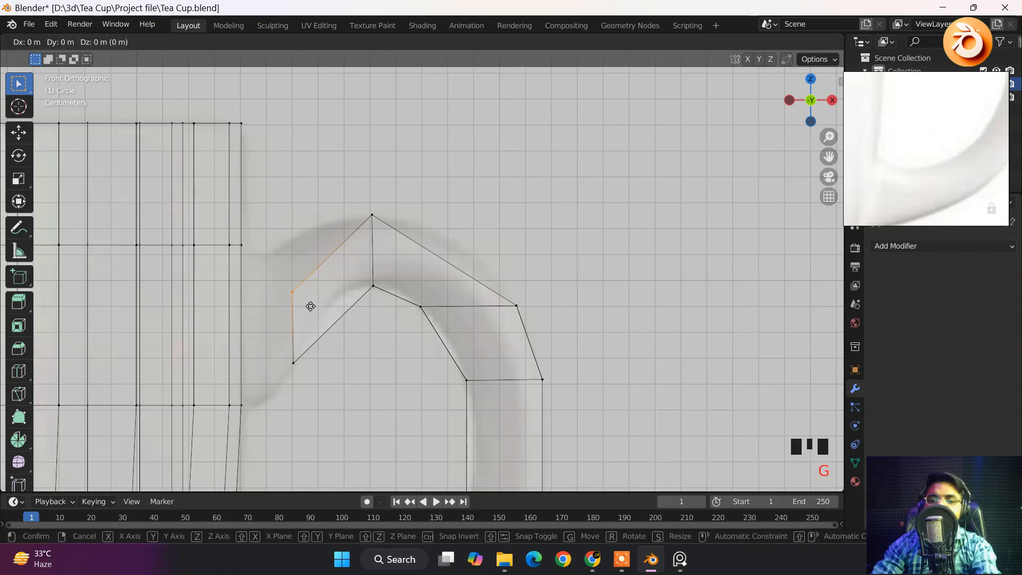
pyautogui.press('z')
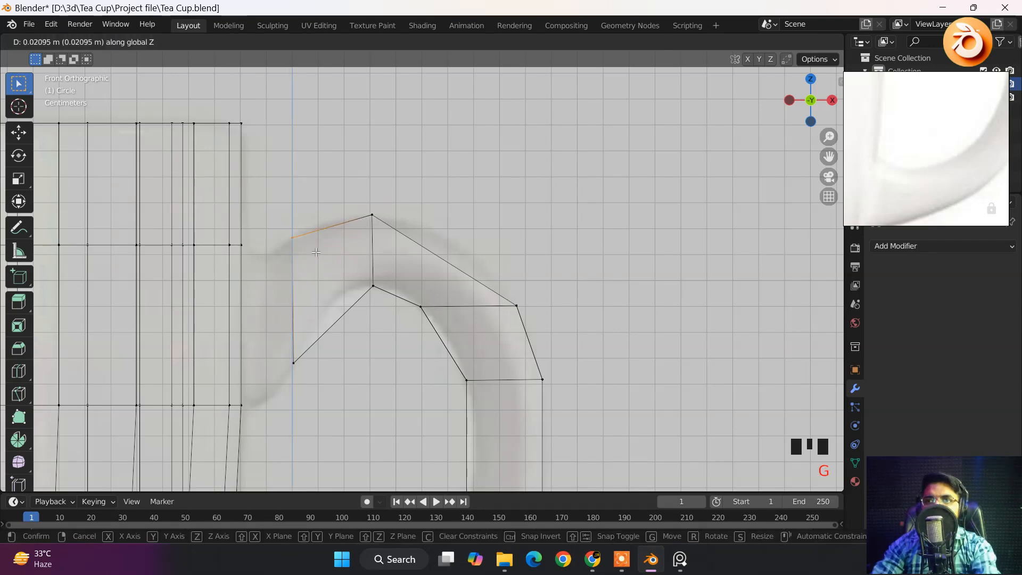
pyautogui.click(317, 252)
pyautogui.moveTo(271, 221); pyautogui.dragTo(328, 377)
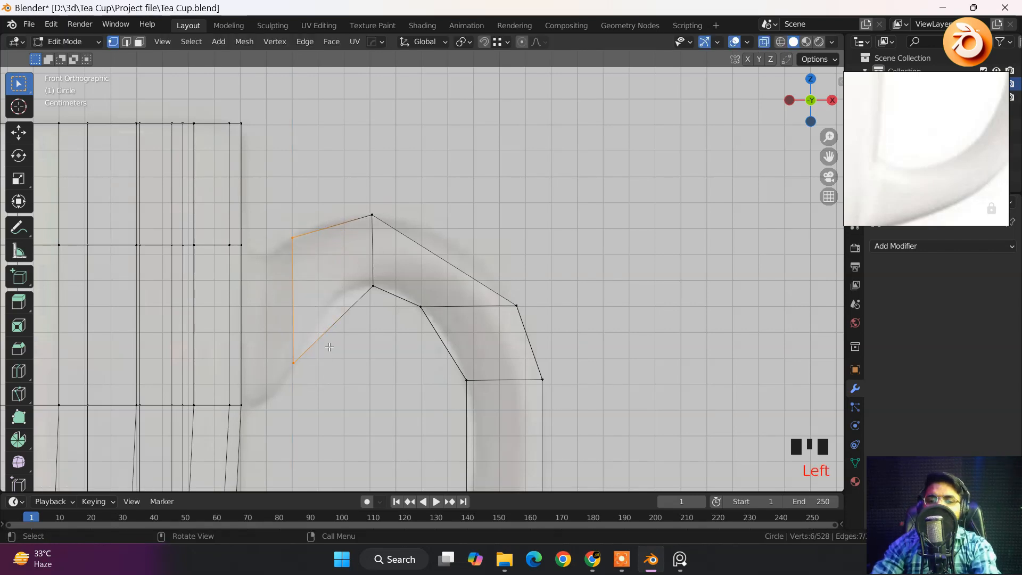
# Extrude the handle end about 0.01 m towards the cup and lower the new end's lower corner along Z to the reference outline.
pyautogui.press('e')
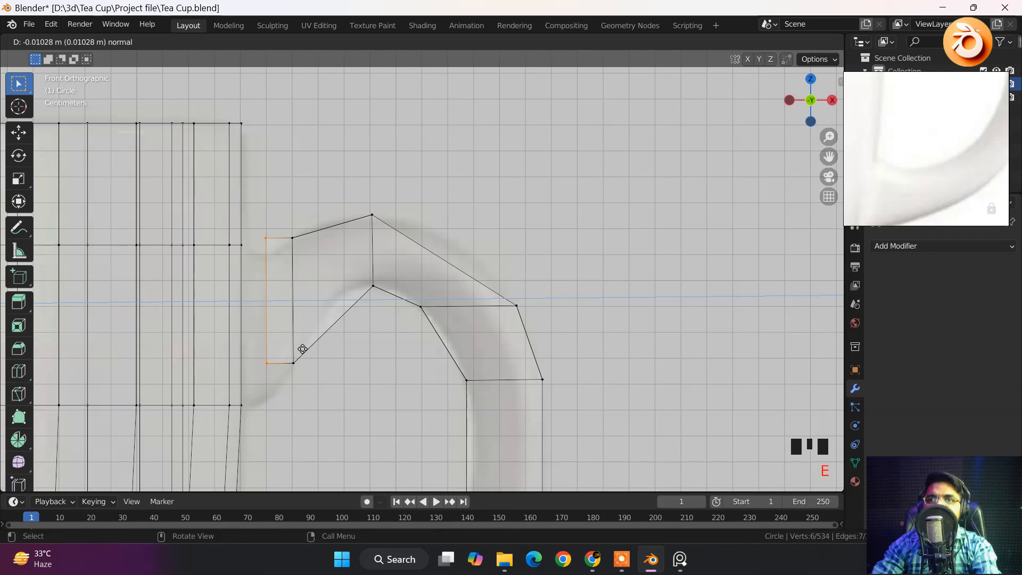
pyautogui.click(303, 349)
pyautogui.click(270, 372)
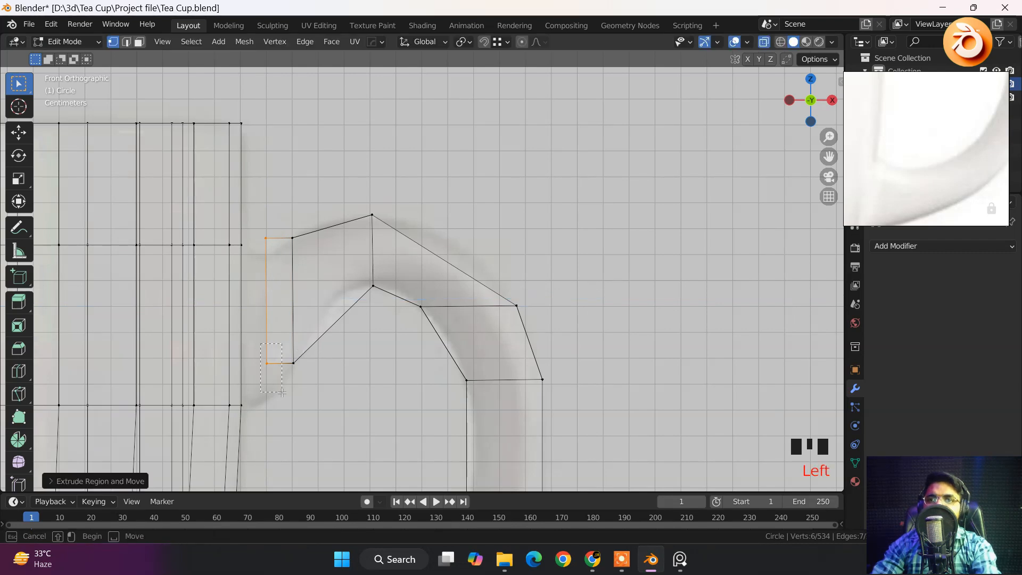
pyautogui.press('g')
pyautogui.press('z')
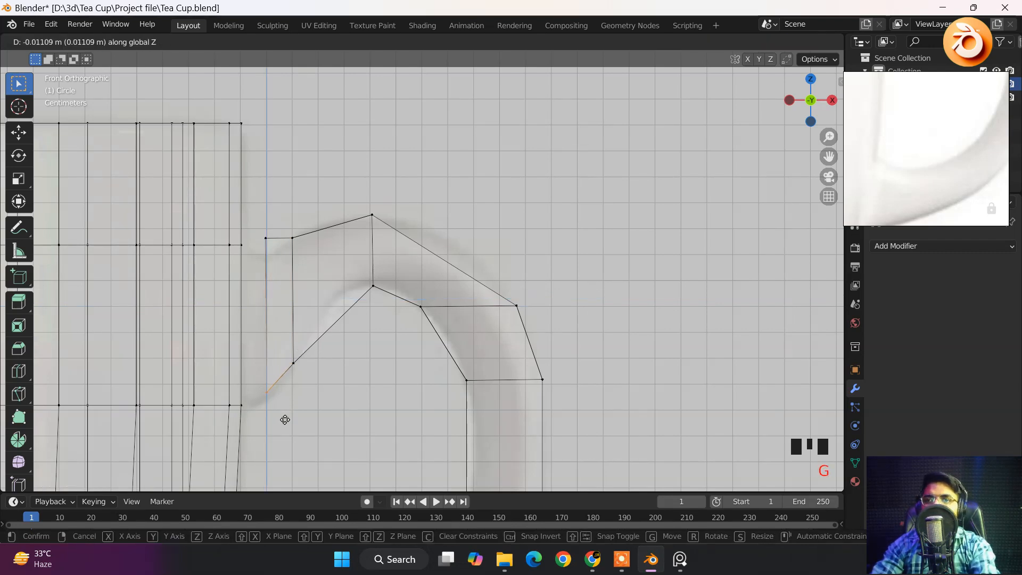
pyautogui.click(284, 422)
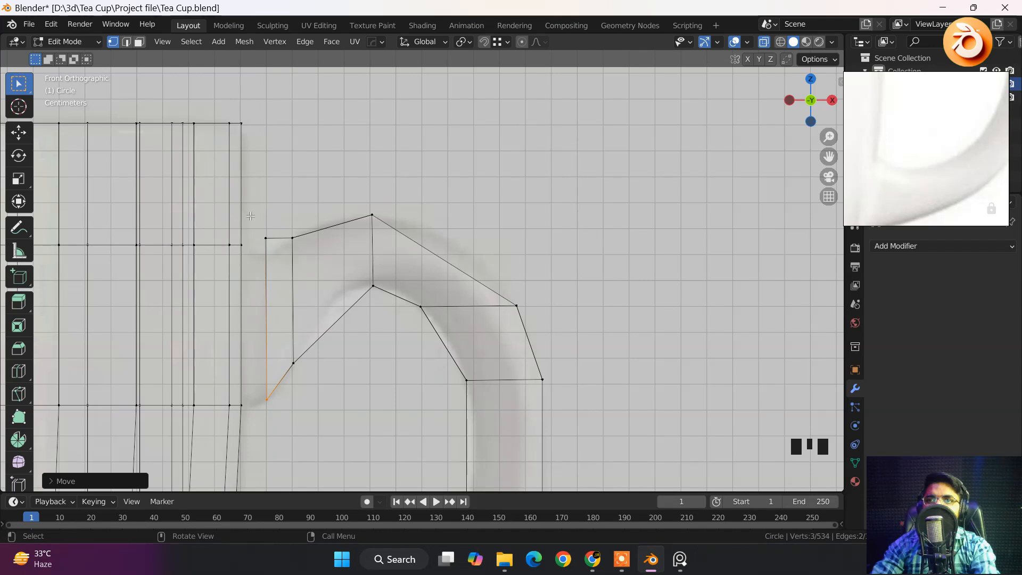
# Lower the newest end's upper corner slightly along Z onto the reference outline, and select the whole end.
pyautogui.click(266, 238)
pyautogui.press('g')
pyautogui.press('z')
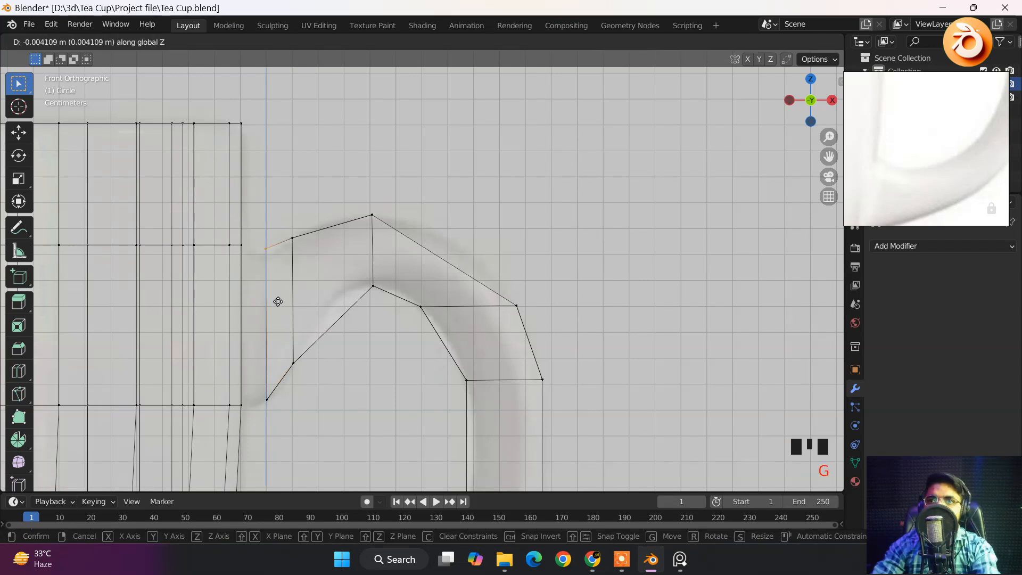
pyautogui.click(282, 305)
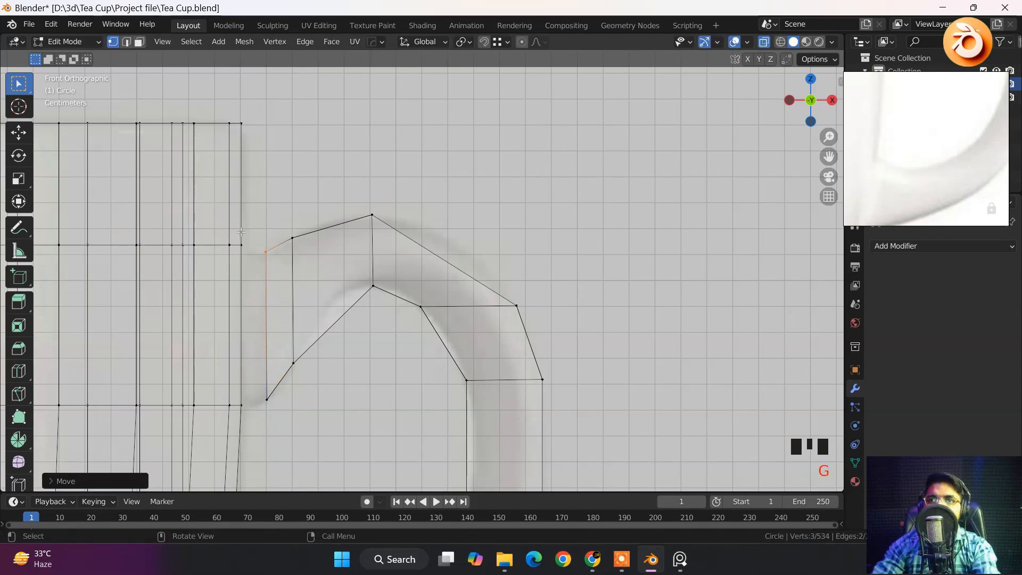
pyautogui.keyDown('shift'); pyautogui.click(268, 397); pyautogui.keyUp('shift')
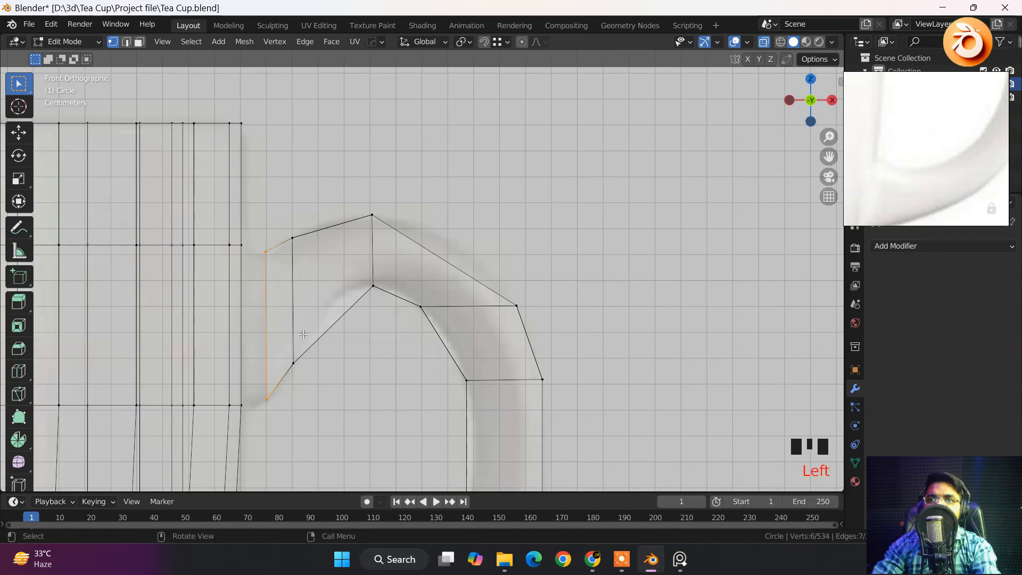
# Examine in solid shading how the handle end's vertices line up with the neighbouring vertices of the cup wall.
pyautogui.moveTo(303, 334); pyautogui.dragTo(286, 362, button='middle')
pyautogui.hotkey('alt', 'z')
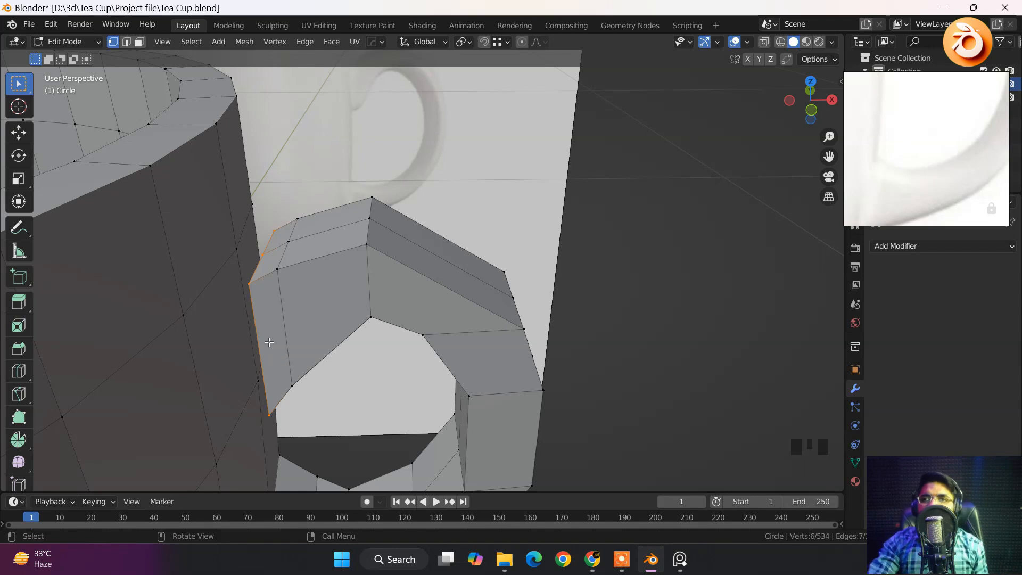
pyautogui.click(296, 350)
pyautogui.scroll(-3, 209, 240)
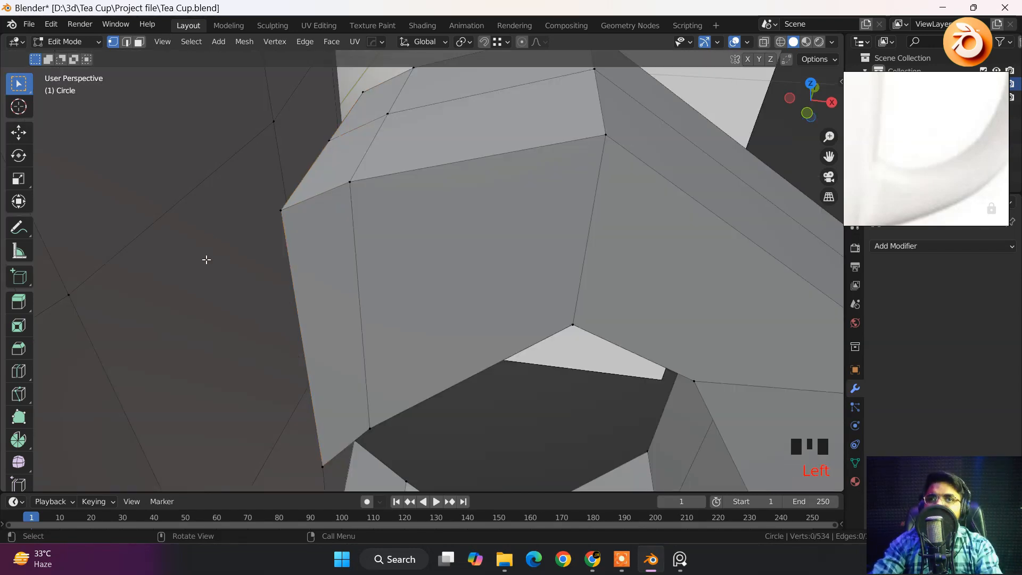
pyautogui.click(267, 281)
pyautogui.click(341, 189)
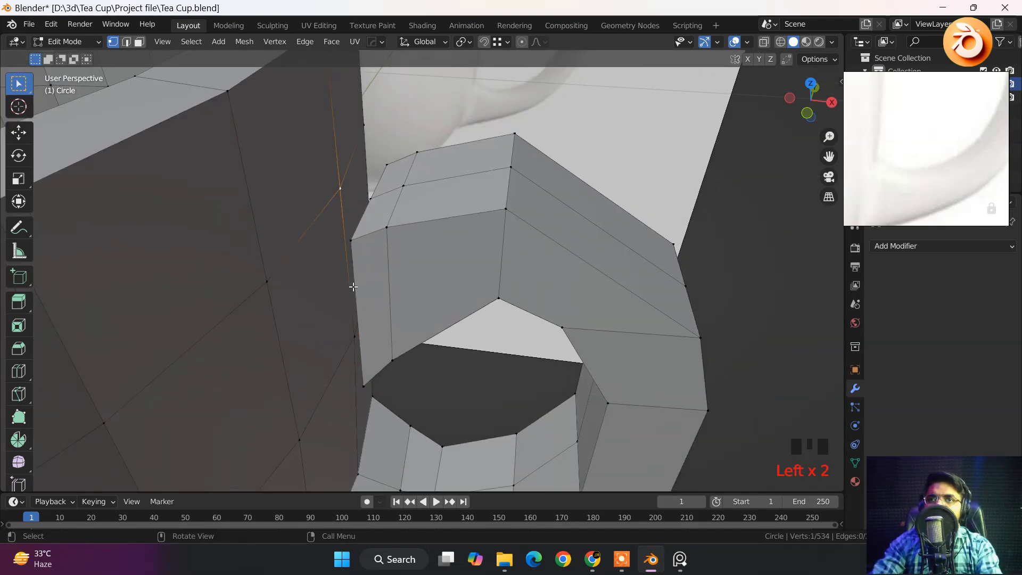
pyautogui.click(356, 335)
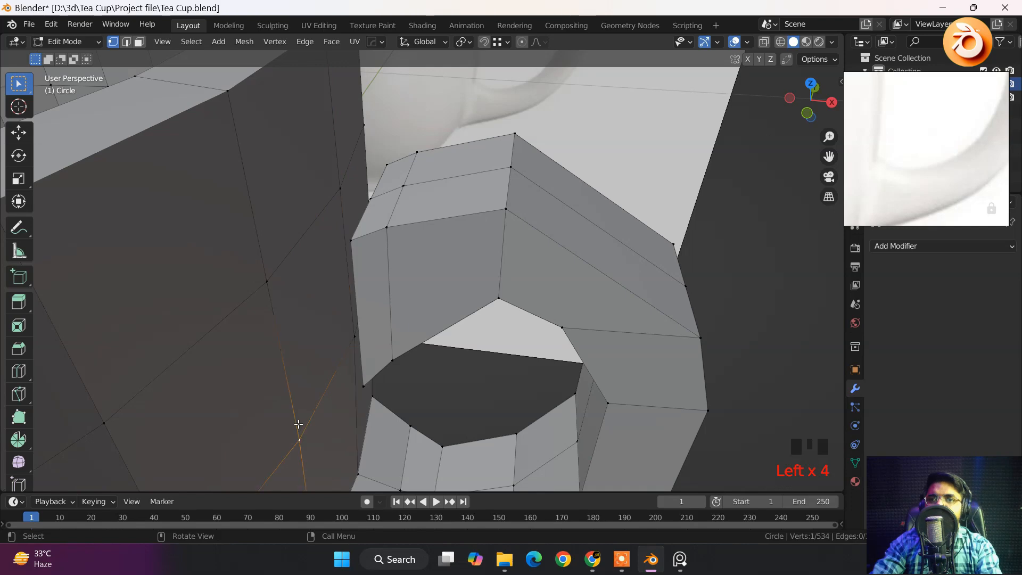
pyautogui.moveTo(302, 343); pyautogui.dragTo(354, 339, button='middle')
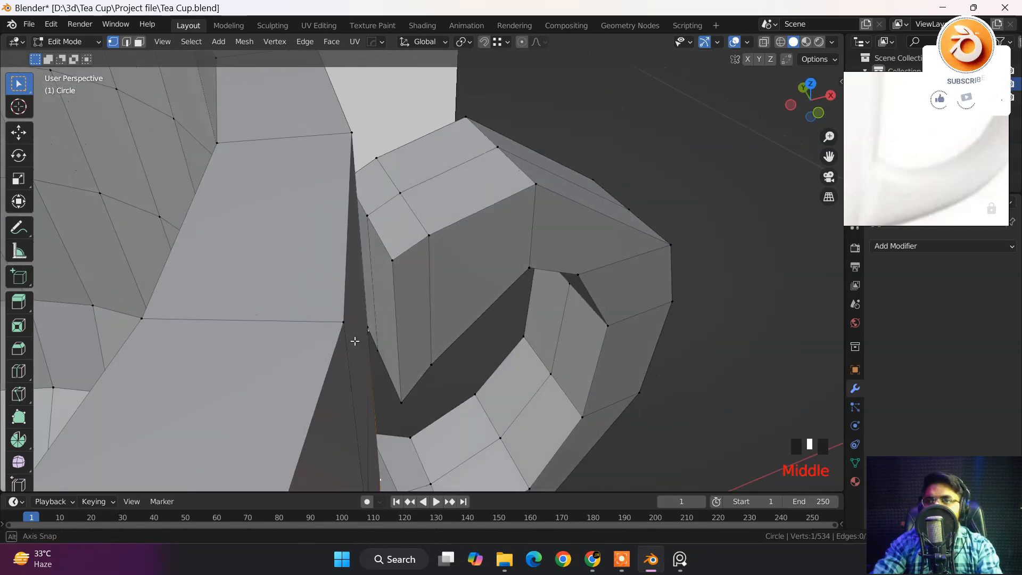
pyautogui.click(401, 398)
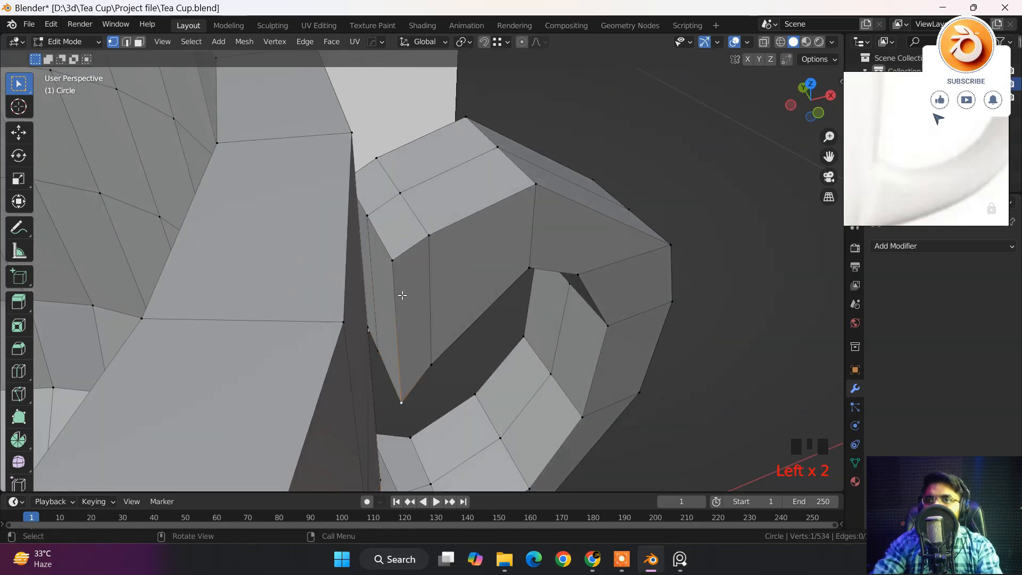
pyautogui.click(395, 264)
pyautogui.click(369, 217)
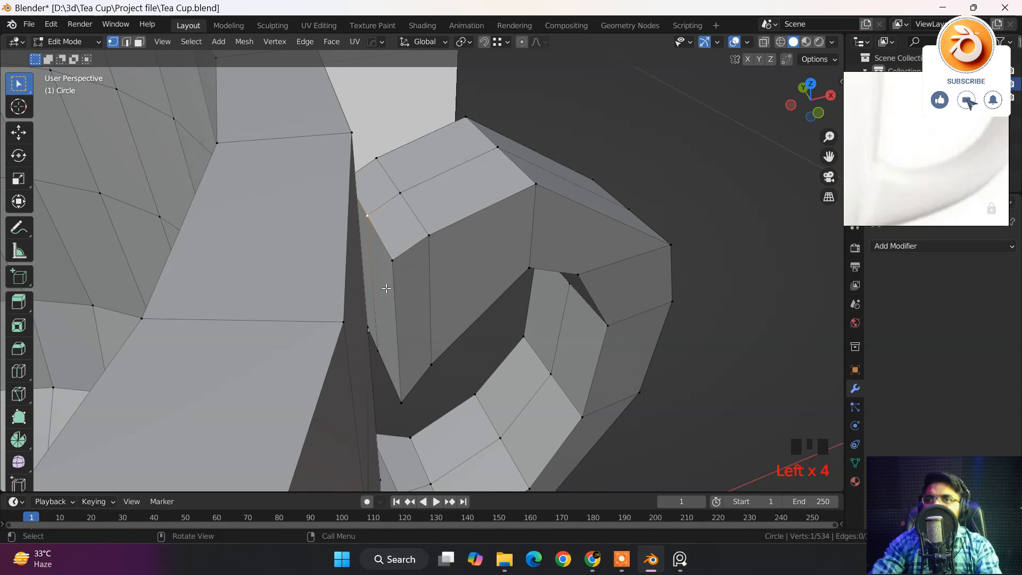
pyautogui.moveTo(387, 288); pyautogui.dragTo(349, 199, button='middle')
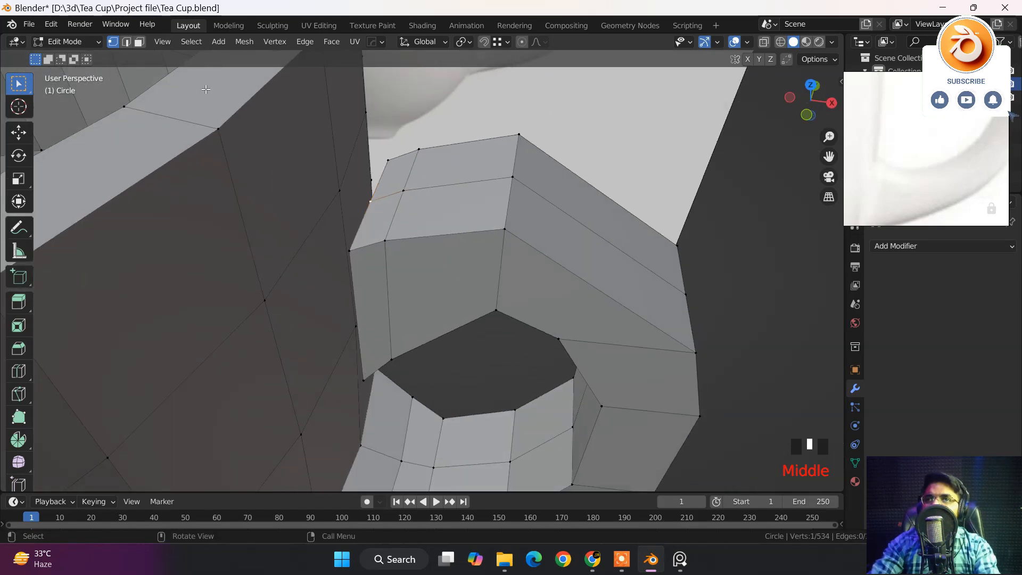
# Delete the cup wall face beside the handle's upper end together with the matching half of the handle's end face.
pyautogui.click(320, 324)
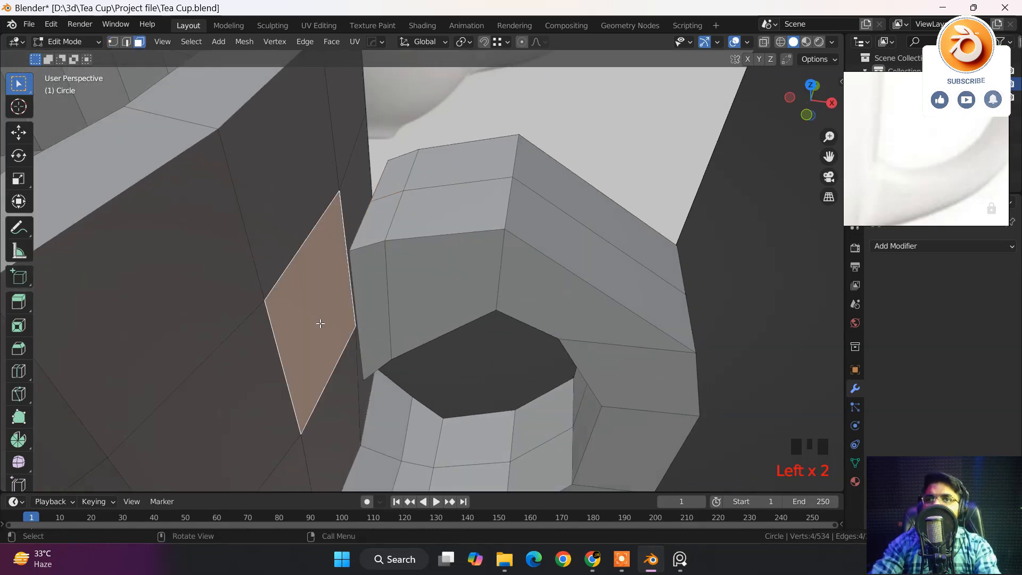
pyautogui.moveTo(320, 324); pyautogui.dragTo(419, 328, button='middle')
pyautogui.keyDown('shift'); pyautogui.click(383, 285); pyautogui.keyUp('shift')
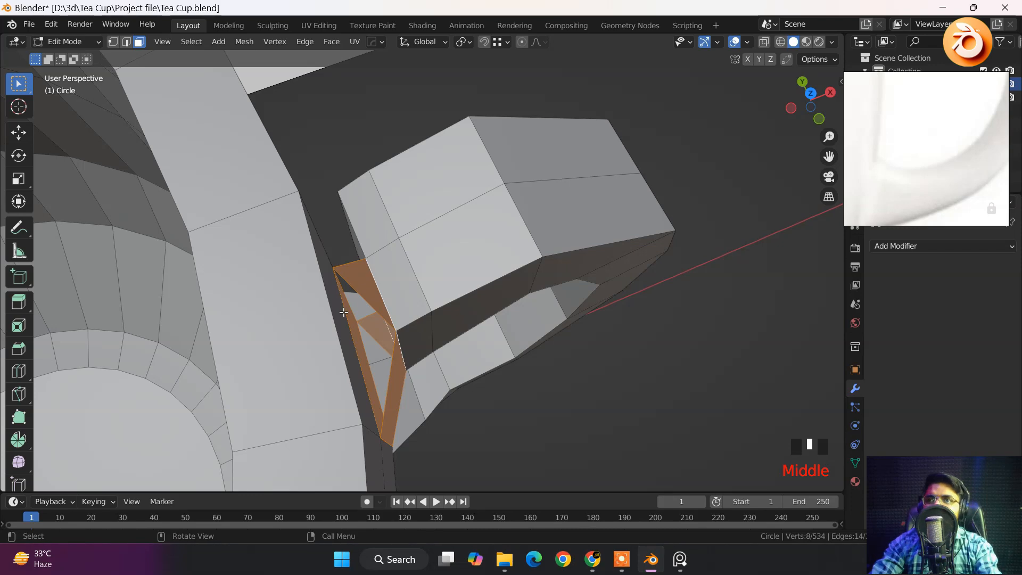
pyautogui.hotkey('ctrl', 'z')
pyautogui.moveTo(377, 322); pyautogui.dragTo(293, 313, button='middle')
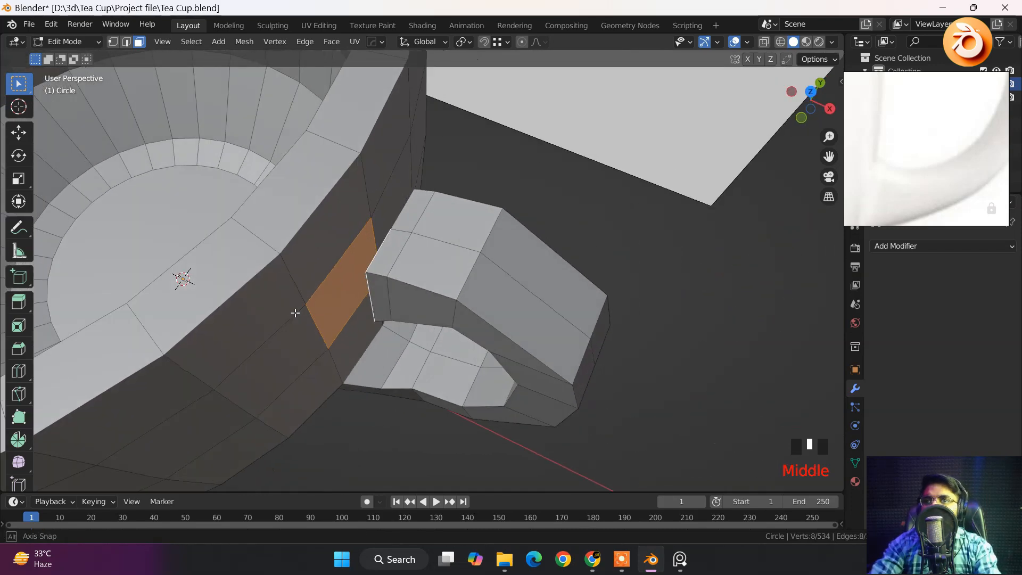
pyautogui.press('x')
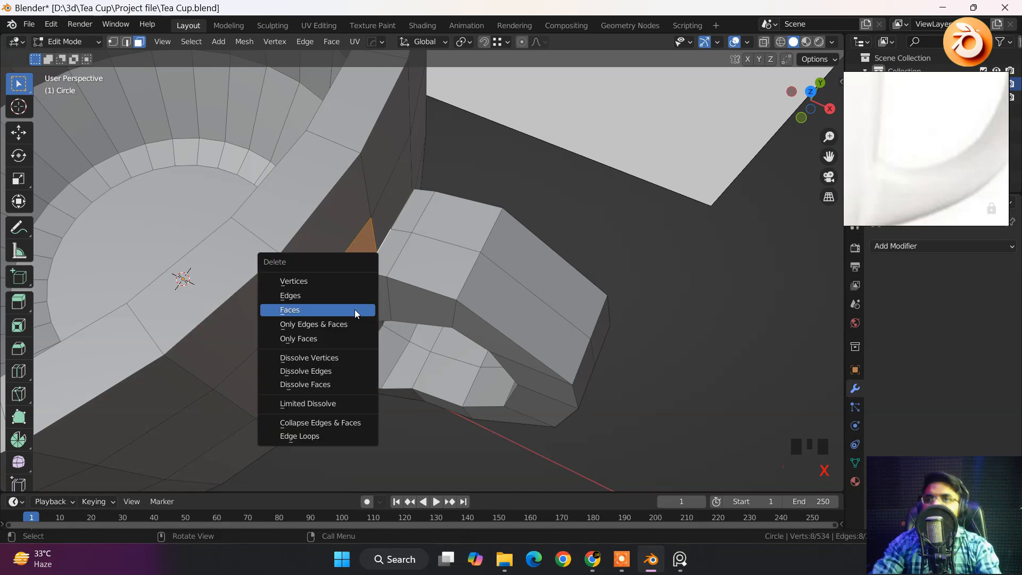
pyautogui.click(314, 310)
# Delete the second cup wall face behind the handle's upper end and the other half of the handle's end face.
pyautogui.click(393, 203)
pyautogui.moveTo(392, 203); pyautogui.dragTo(375, 241, button='middle')
pyautogui.keyDown('shift'); pyautogui.click(376, 240); pyautogui.keyUp('shift')
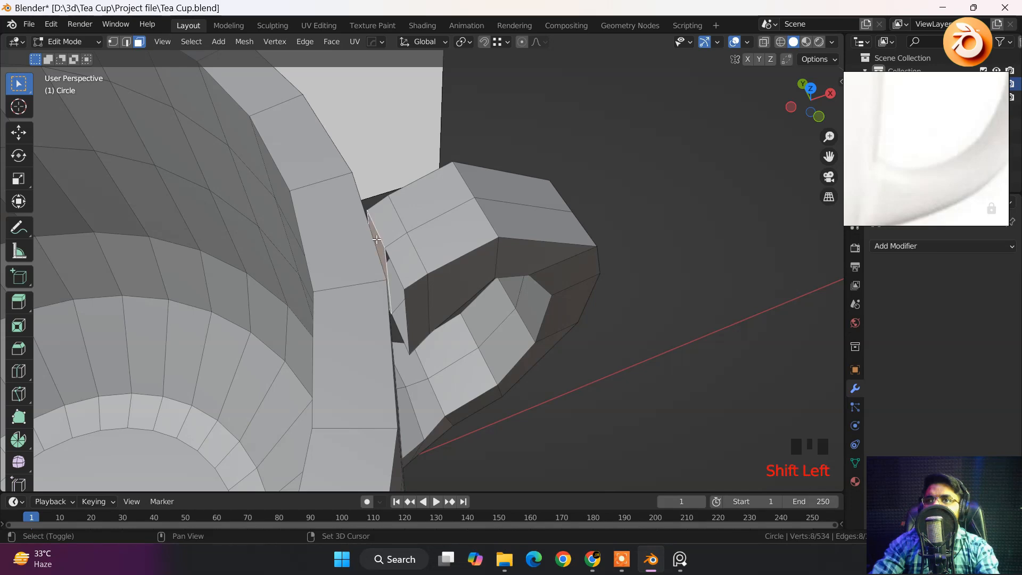
pyautogui.press('x')
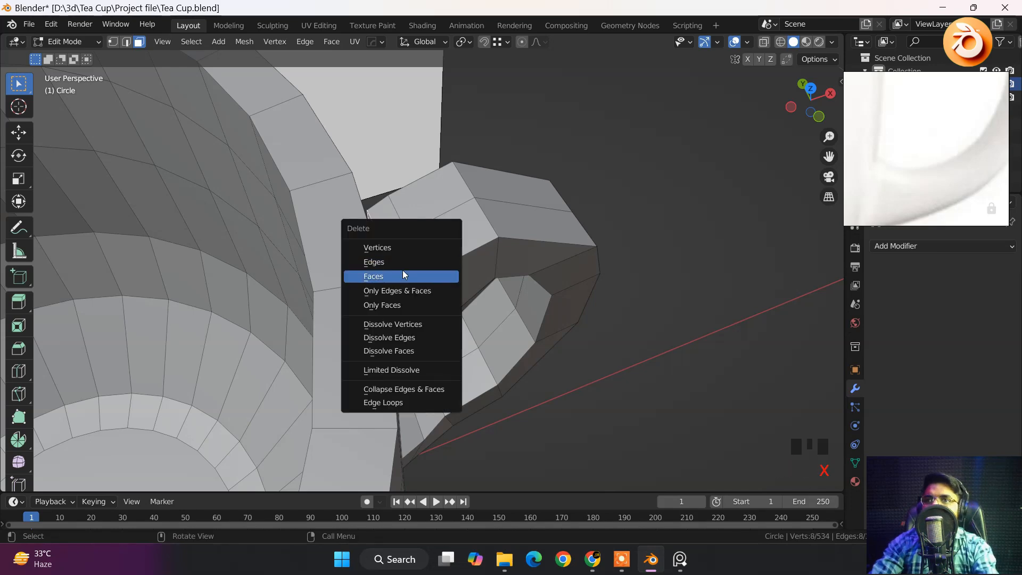
pyautogui.click(402, 273)
# Fill a face between the cup opening's upper edge and the facing top edge of the handle end.
pyautogui.moveTo(402, 273); pyautogui.dragTo(373, 224, button='middle')
pyautogui.scroll(4, 376, 219)
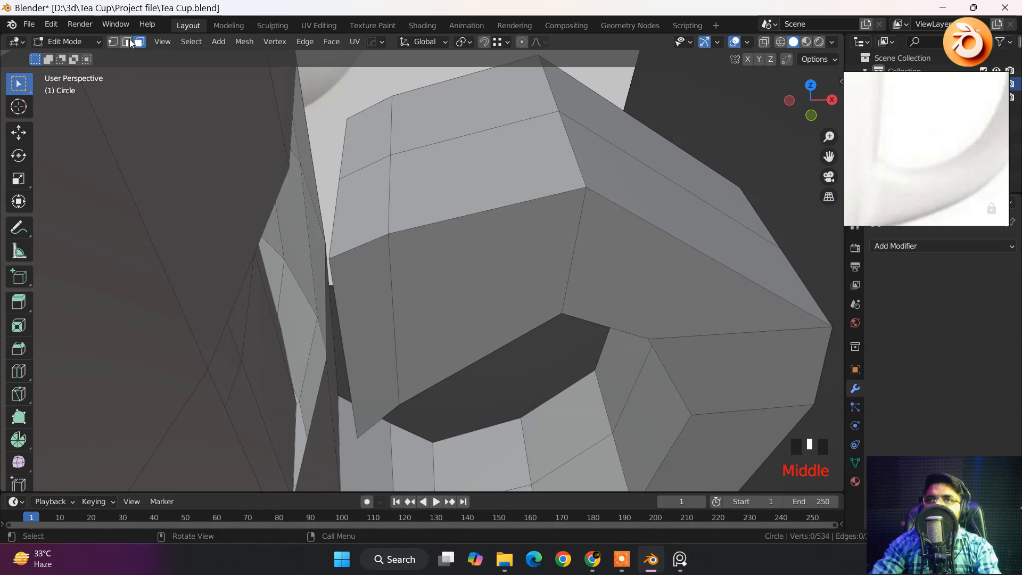
pyautogui.click(127, 42)
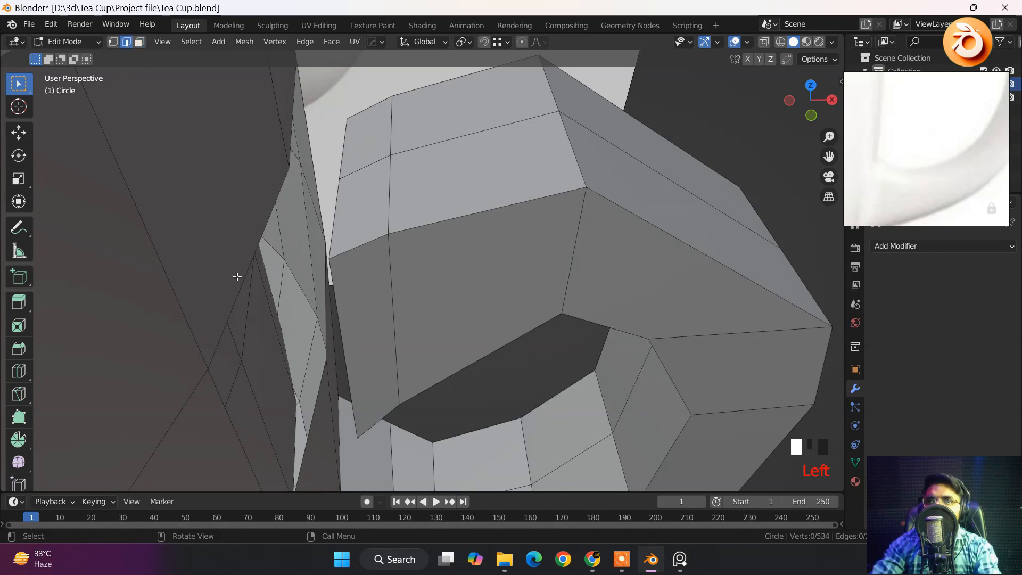
pyautogui.moveTo(259, 283); pyautogui.dragTo(296, 263, button='middle')
pyautogui.keyDown('shift'); pyautogui.click(306, 254); pyautogui.keyUp('shift')
pyautogui.press('f')
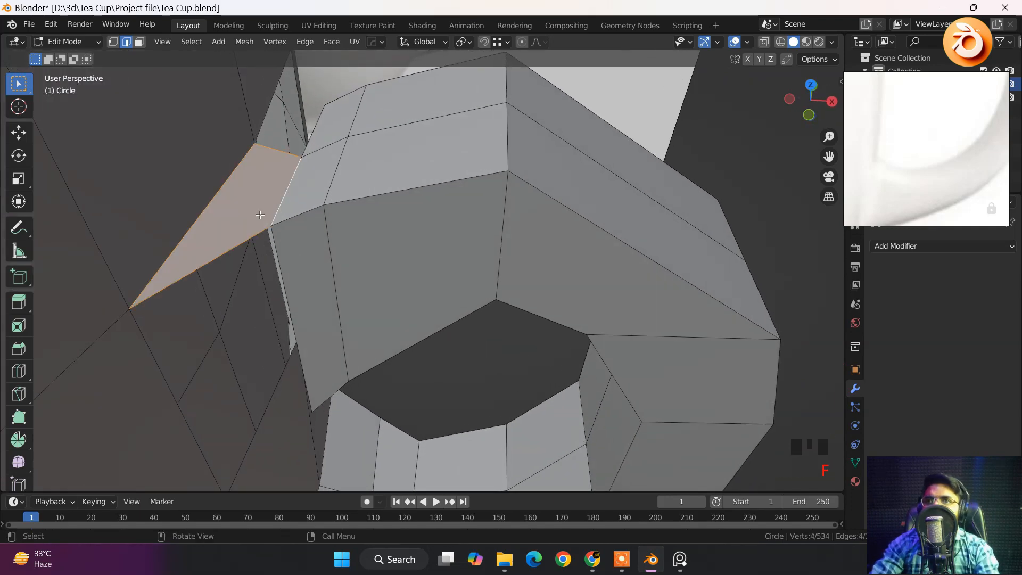
# Fill the remaining gaps around the handle's upper end with faces to join it to the cup opening.
pyautogui.moveTo(210, 219); pyautogui.dragTo(226, 288, button='middle')
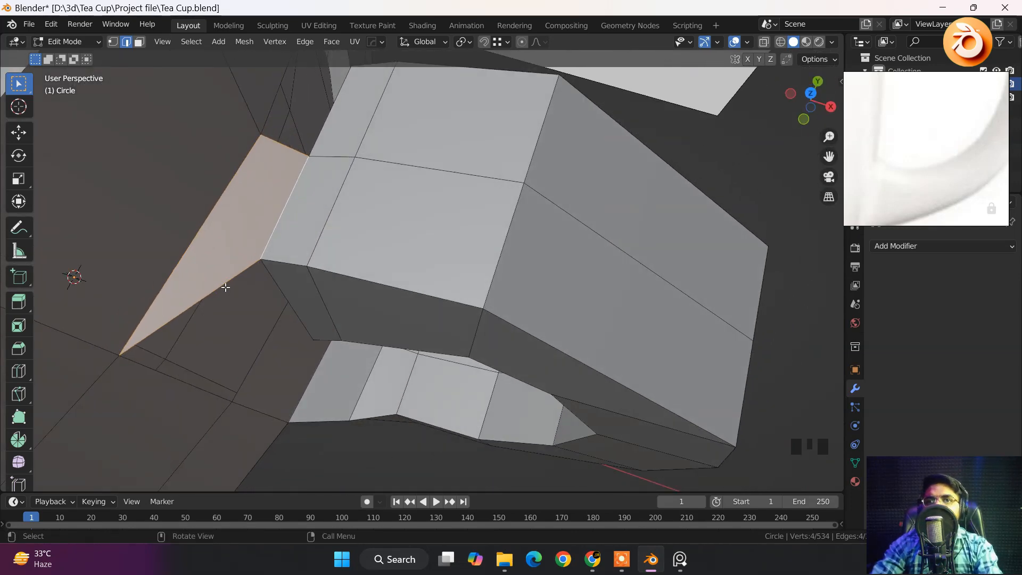
pyautogui.click(292, 145)
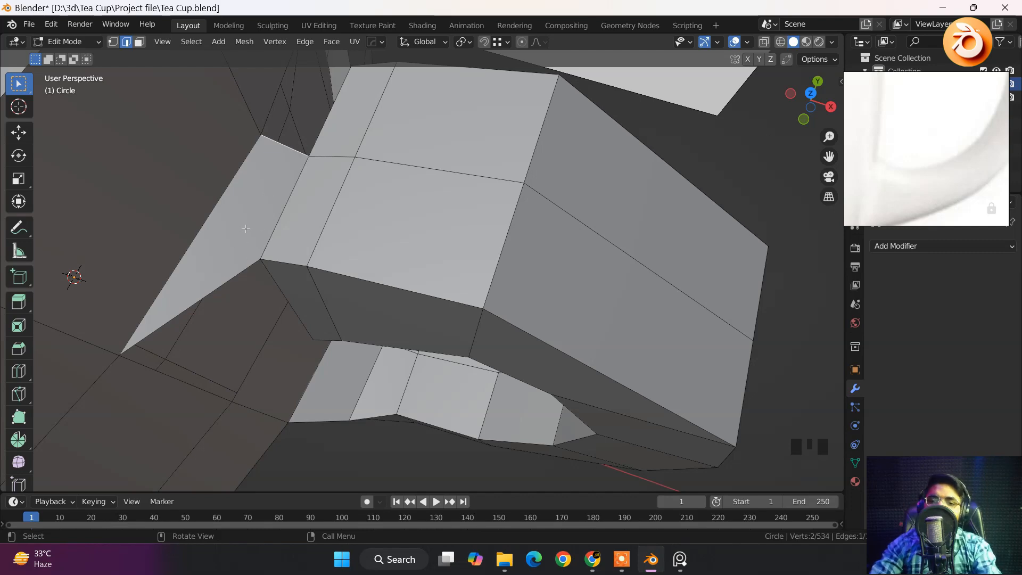
pyautogui.press('f')
pyautogui.moveTo(267, 251); pyautogui.dragTo(271, 298, button='middle')
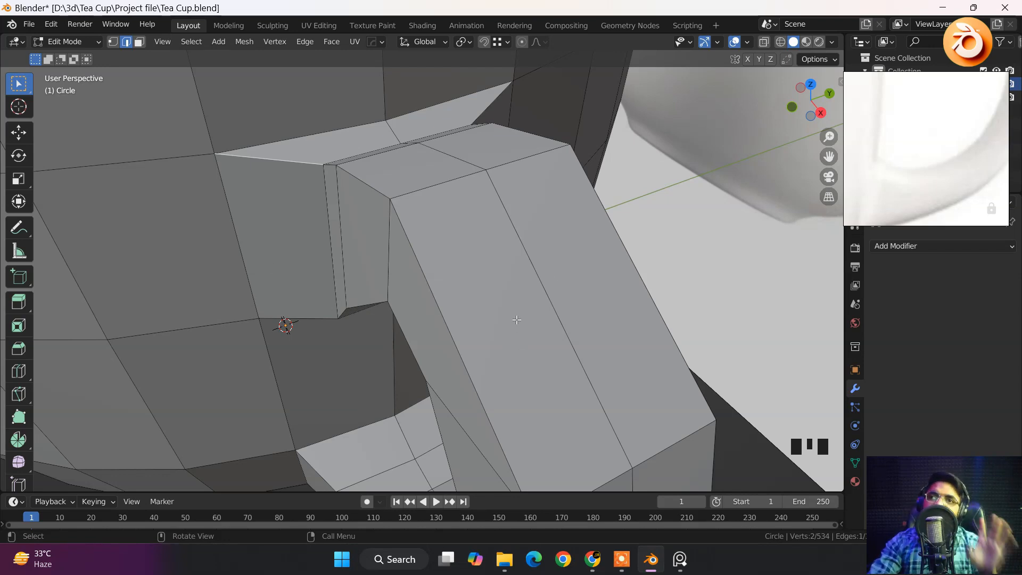
# Examine the joined handle and the whole cup from several angles, and return to Object Mode.
pyautogui.moveTo(458, 251); pyautogui.dragTo(321, 239, button='middle')
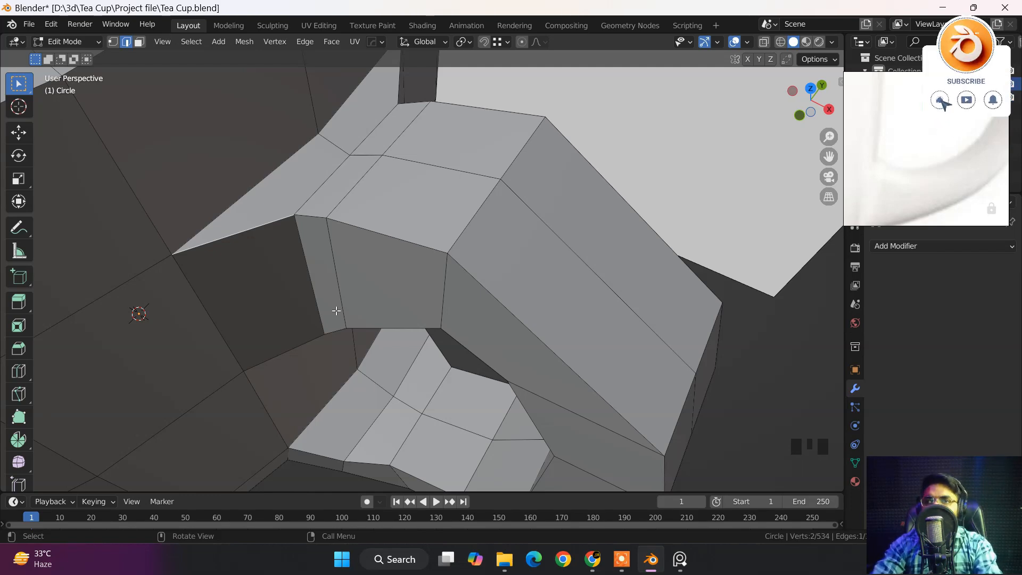
pyautogui.scroll(-2, 336, 311)
pyautogui.moveTo(346, 287); pyautogui.dragTo(499, 424, button='middle')
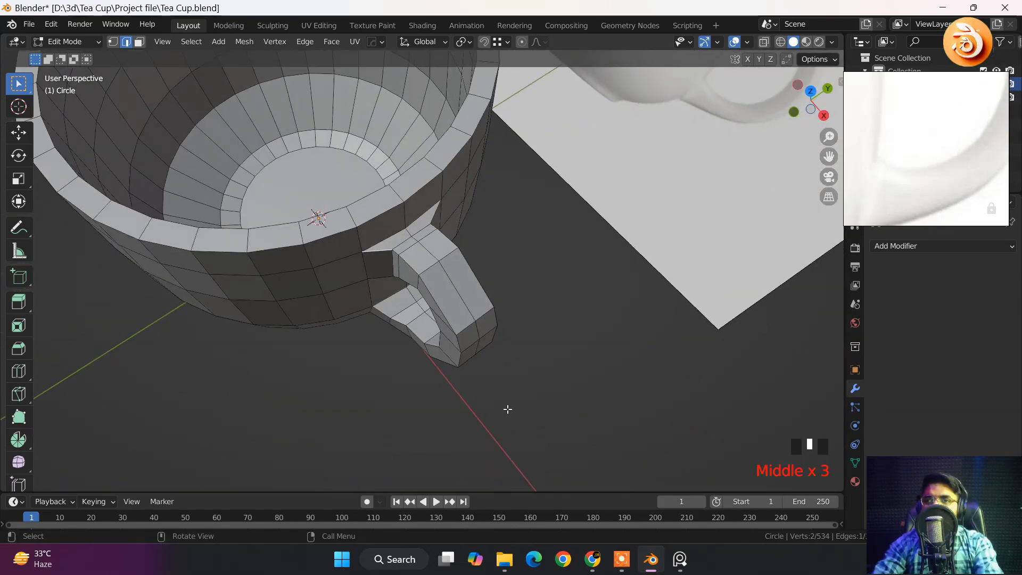
pyautogui.moveTo(481, 356); pyautogui.dragTo(456, 153, button='middle')
pyautogui.scroll(-5, 471, 255)
pyautogui.moveTo(471, 255); pyautogui.dragTo(508, 373, button='middle')
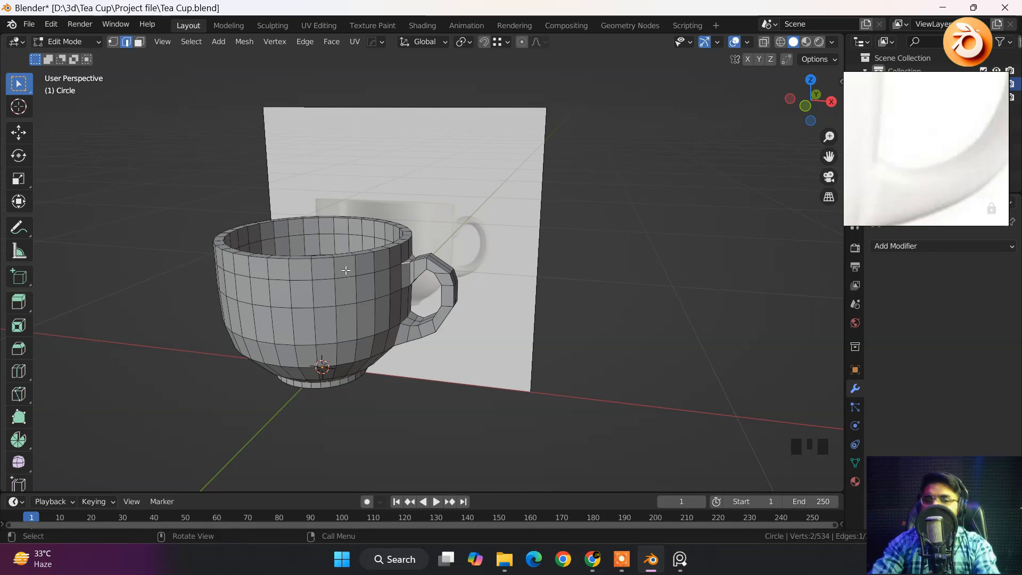
pyautogui.press('Tab')
pyautogui.moveTo(374, 308); pyautogui.dragTo(446, 315, button='middle')
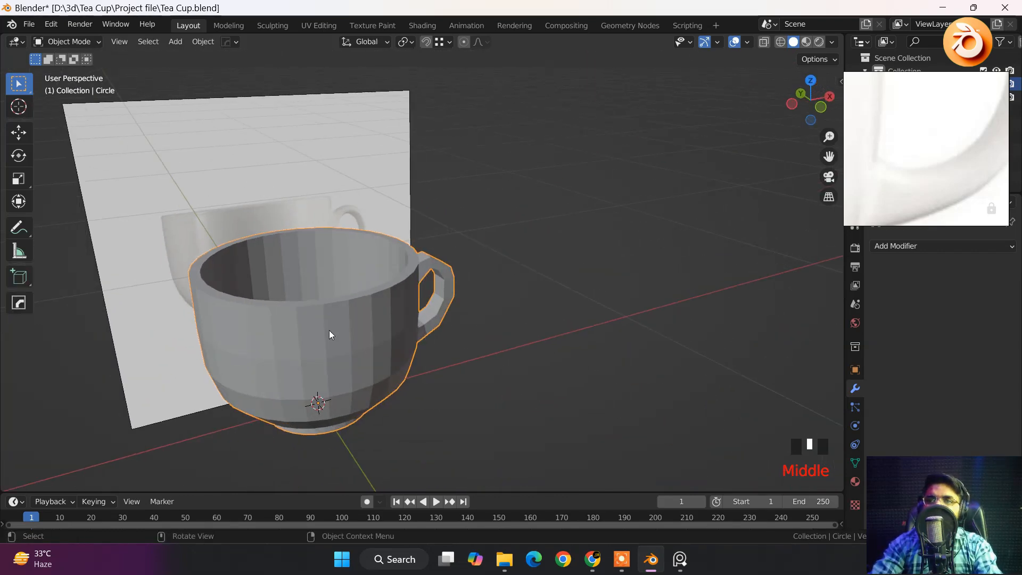
pyautogui.press('g')
pyautogui.press('x')
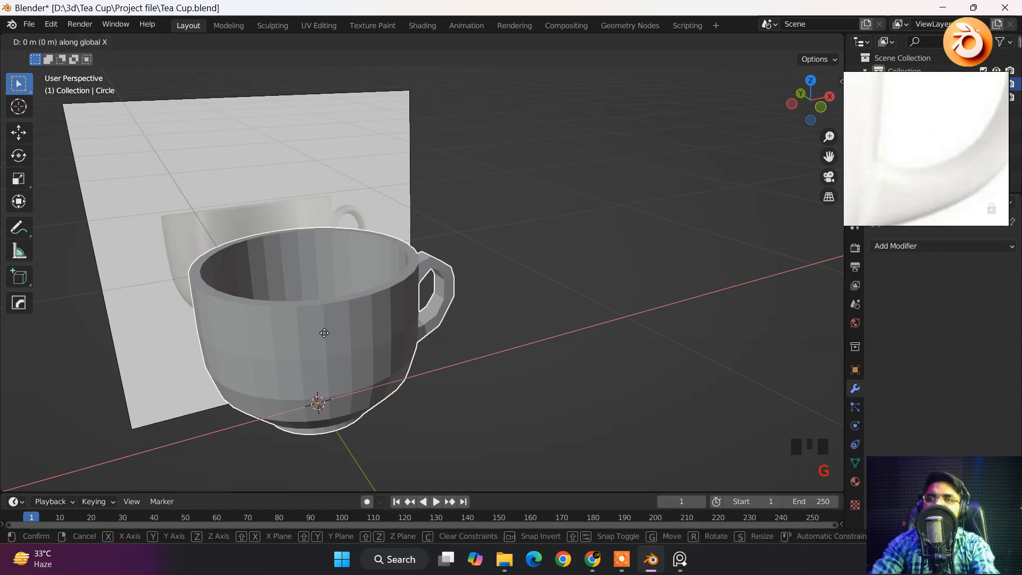
pyautogui.click(376, 354)
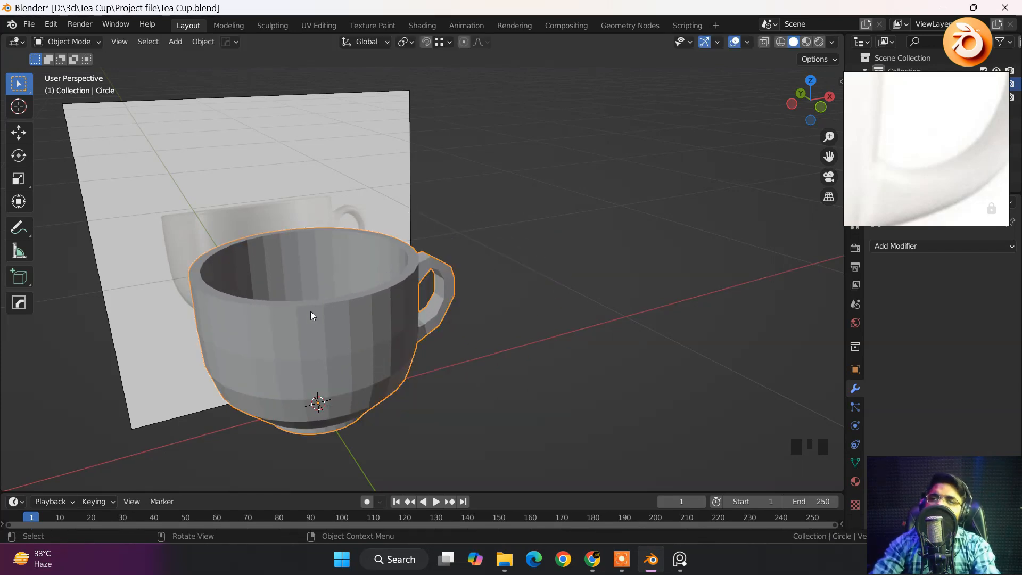
# Hide the cup and its reference image, and switch to the front view.
pyautogui.press('h')
pyautogui.click(330, 205)
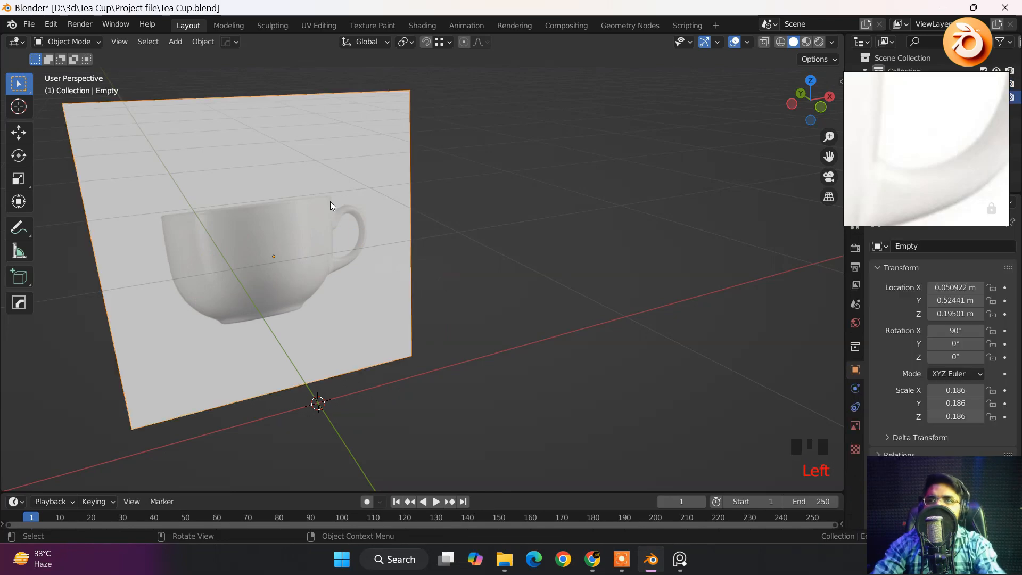
pyautogui.press('h')
pyautogui.press('`')
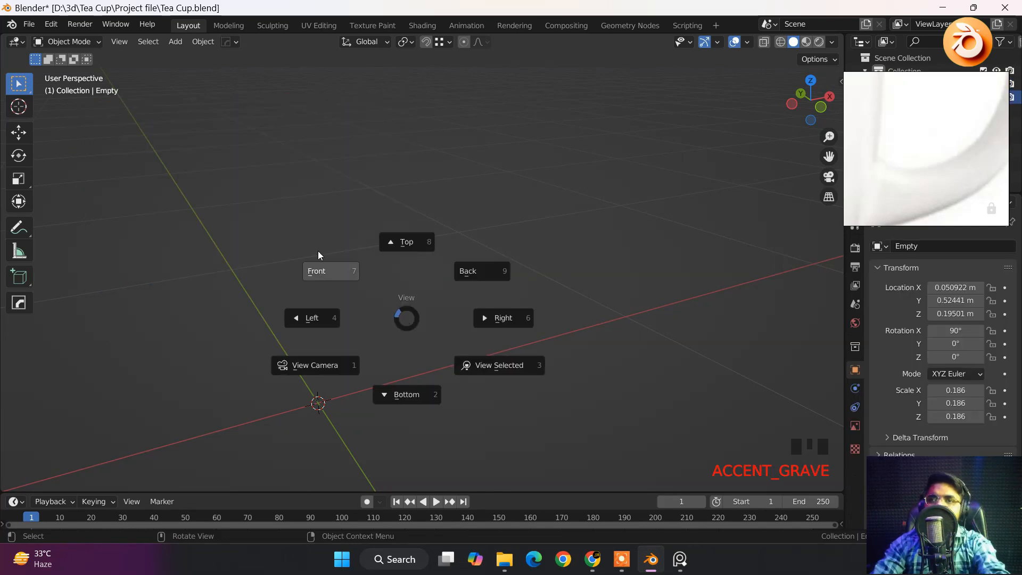
pyautogui.click(318, 255)
pyautogui.scroll(-4, 290, 213)
pyautogui.keyDown('shift'); pyautogui.moveTo(313, 253); pyautogui.dragTo(424, 234, button='middle'); pyautogui.keyUp('shift')
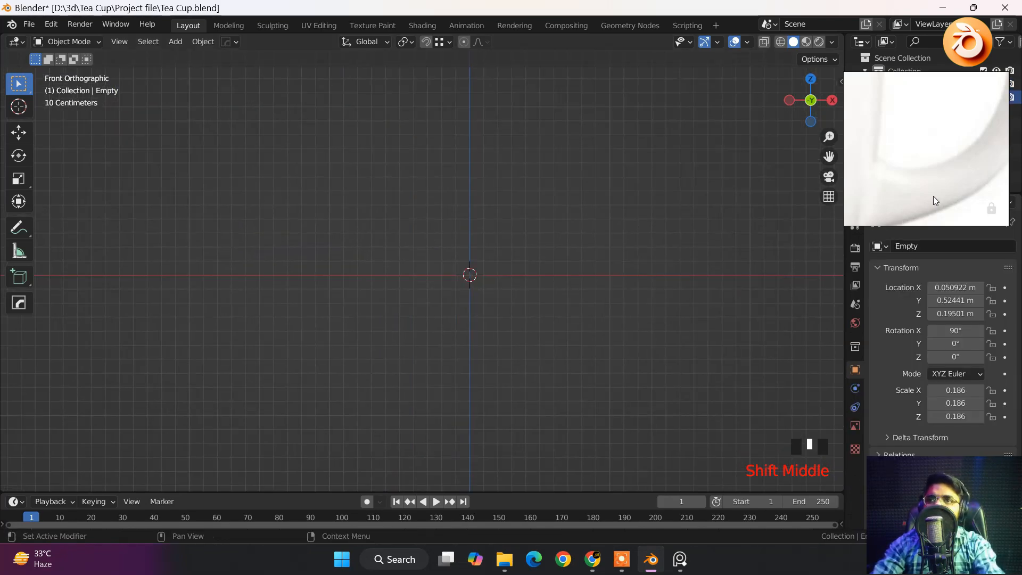
# In the floating Cup or Mug Ref window, unlock the canvas and frame the plate photo.
pyautogui.hotkey('ctrl', 'r')
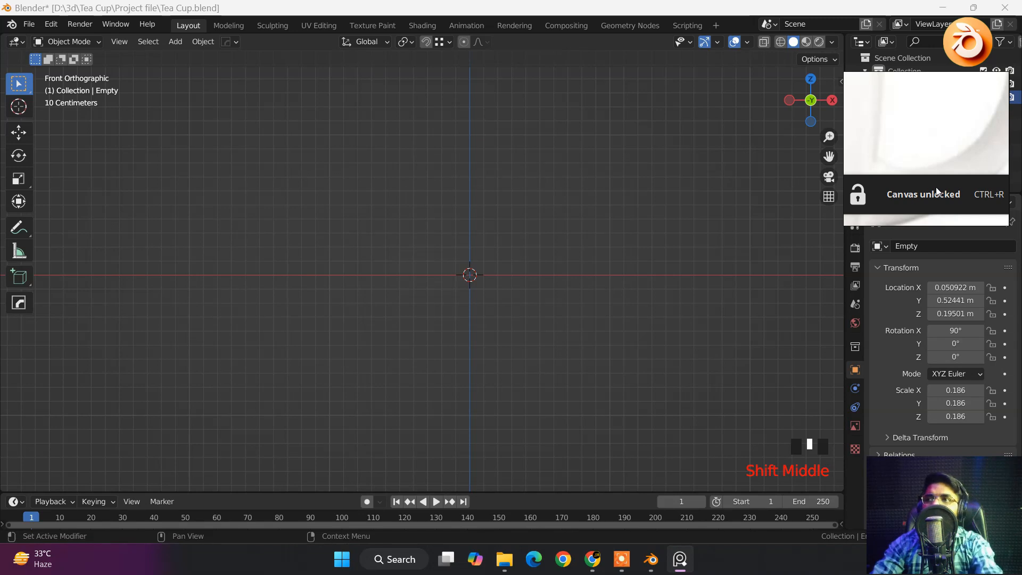
pyautogui.scroll(-3, 937, 181)
pyautogui.scroll(-5, 938, 148)
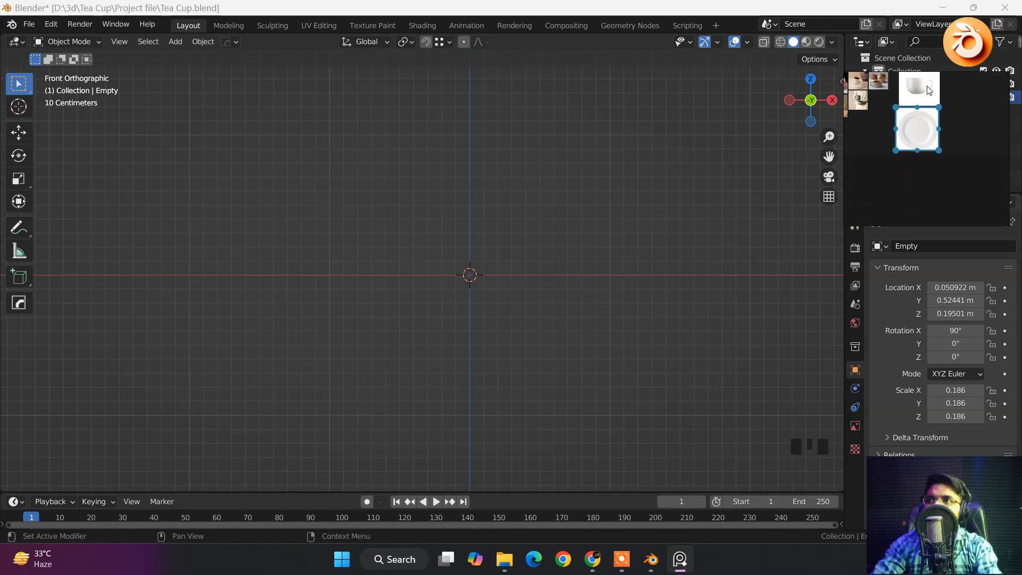
pyautogui.scroll(5, 925, 130)
pyautogui.click(931, 158)
pyautogui.scroll(-1, 935, 156)
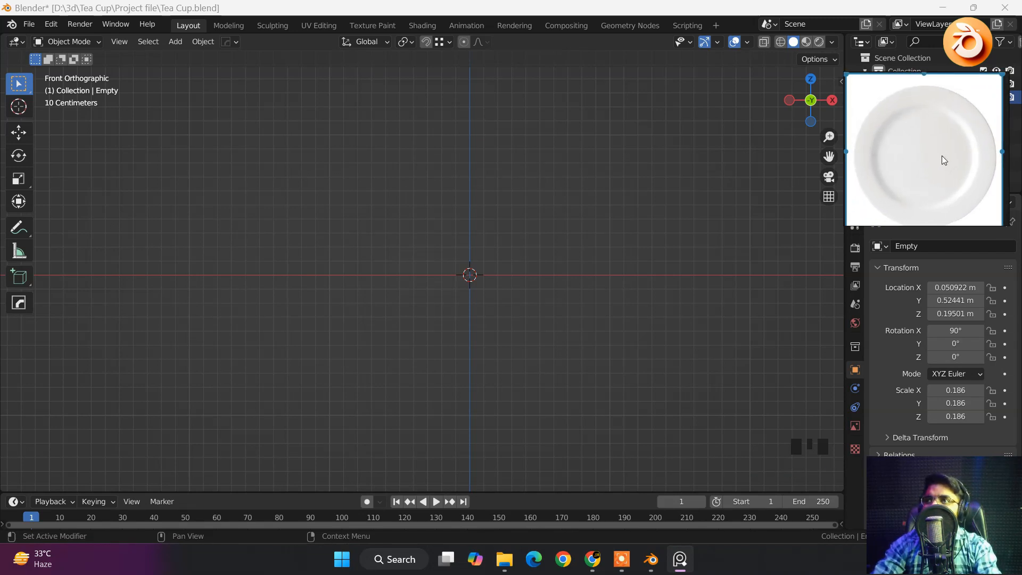
pyautogui.scroll(-2, 942, 155)
pyautogui.scroll(2, 941, 148)
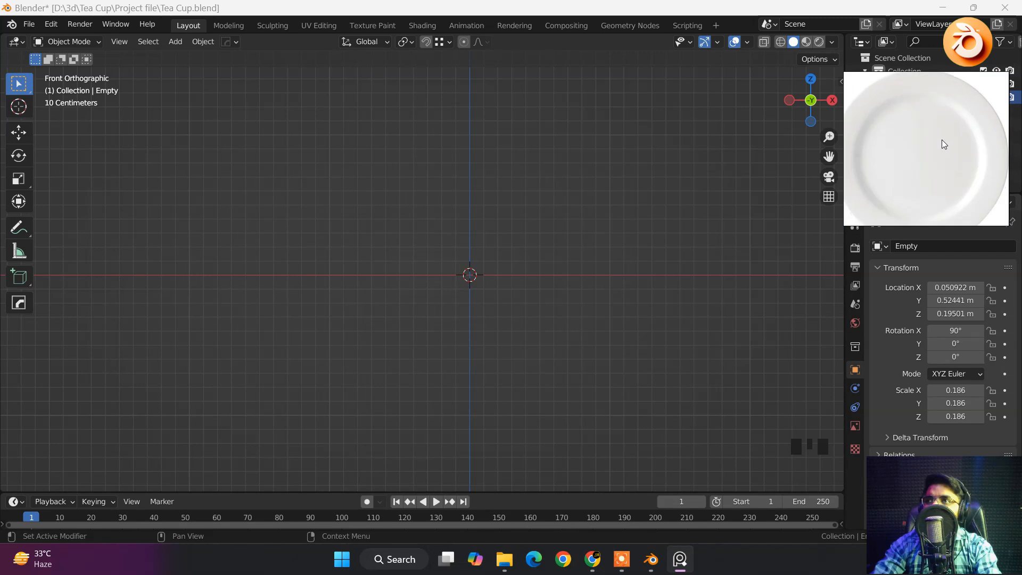
pyautogui.scroll(-1, 942, 142)
pyautogui.moveTo(946, 139); pyautogui.dragTo(944, 134, button='middle')
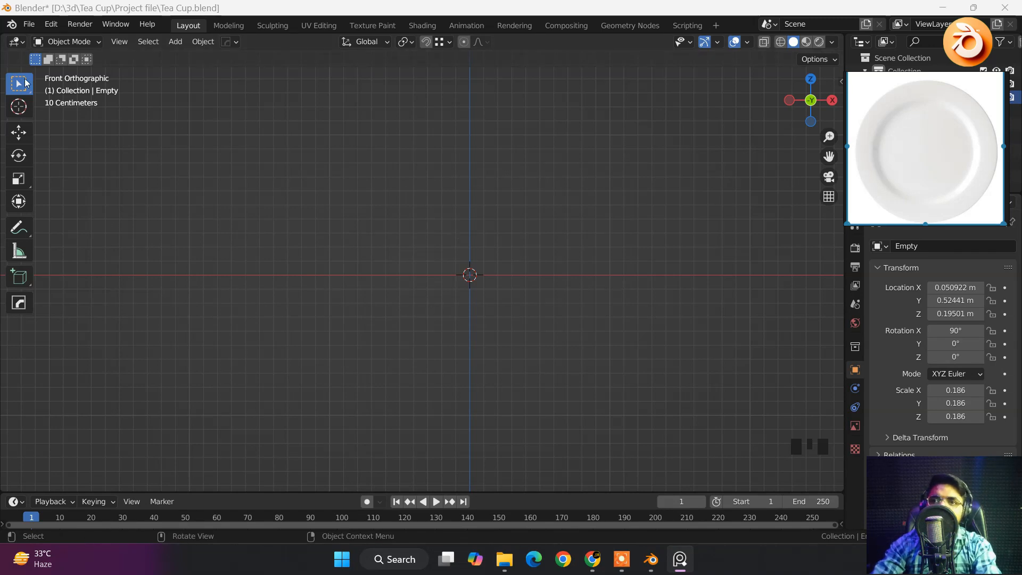
# Add the plate photo to the scene as a reference image and snap it to the 3D cursor at the world origin.
pyautogui.moveTo(385, 203); pyautogui.dragTo(462, 241)
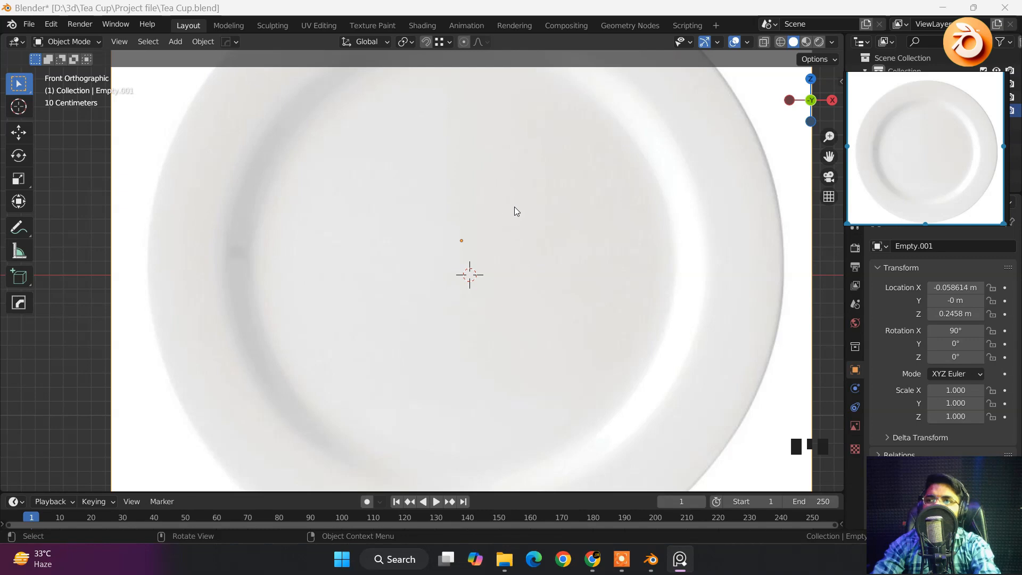
pyautogui.hotkey('shift', 's')
pyautogui.click(484, 151)
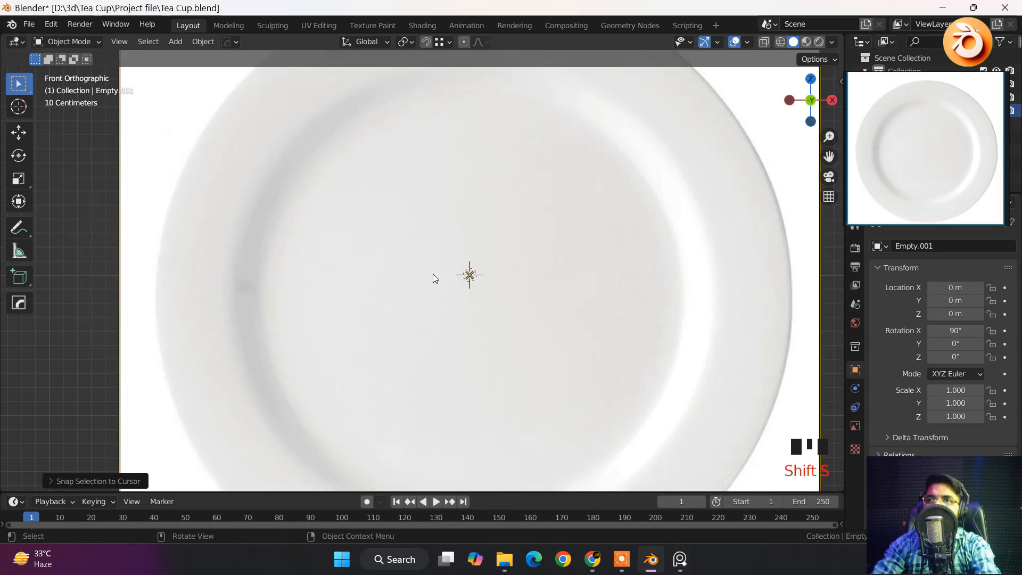
# Scale the plate reference image down to about 0.237.
pyautogui.scroll(-7, 434, 278)
pyautogui.press('s')
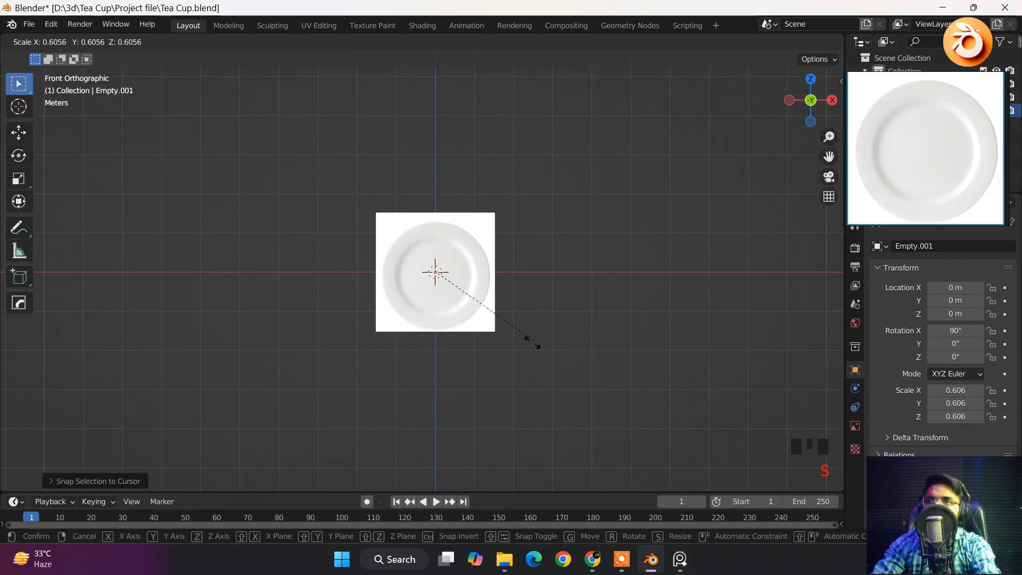
pyautogui.click(472, 309)
pyautogui.scroll(4, 440, 254)
pyautogui.scroll(8, 440, 254)
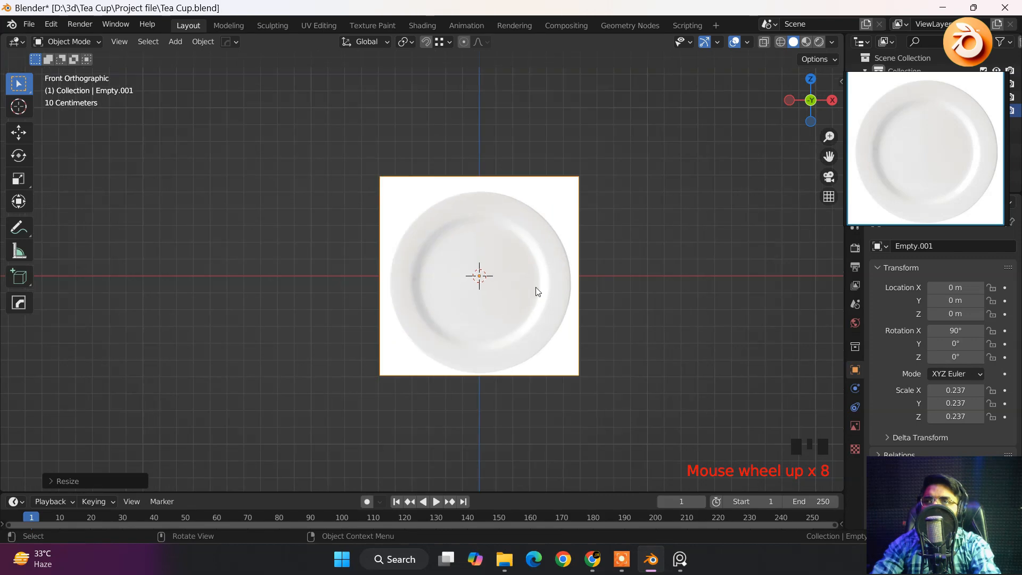
pyautogui.keyDown('shift'); pyautogui.moveTo(447, 287); pyautogui.dragTo(411, 263, button='middle'); pyautogui.keyUp('shift')
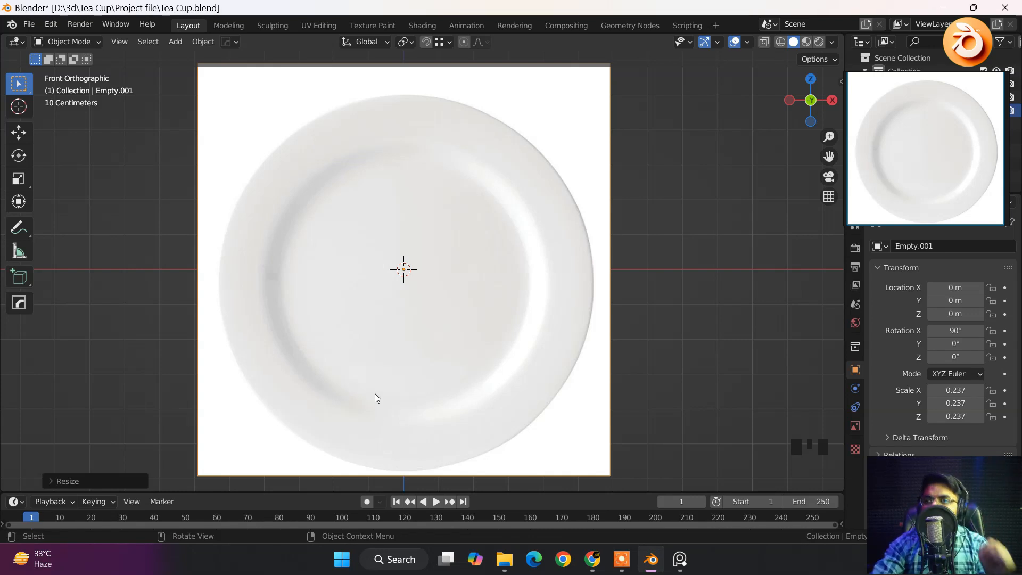
# In the top view, rotate the plate reference image 90° about the global X axis to lay it flat.
pyautogui.moveTo(375, 395); pyautogui.dragTo(387, 295, button='middle')
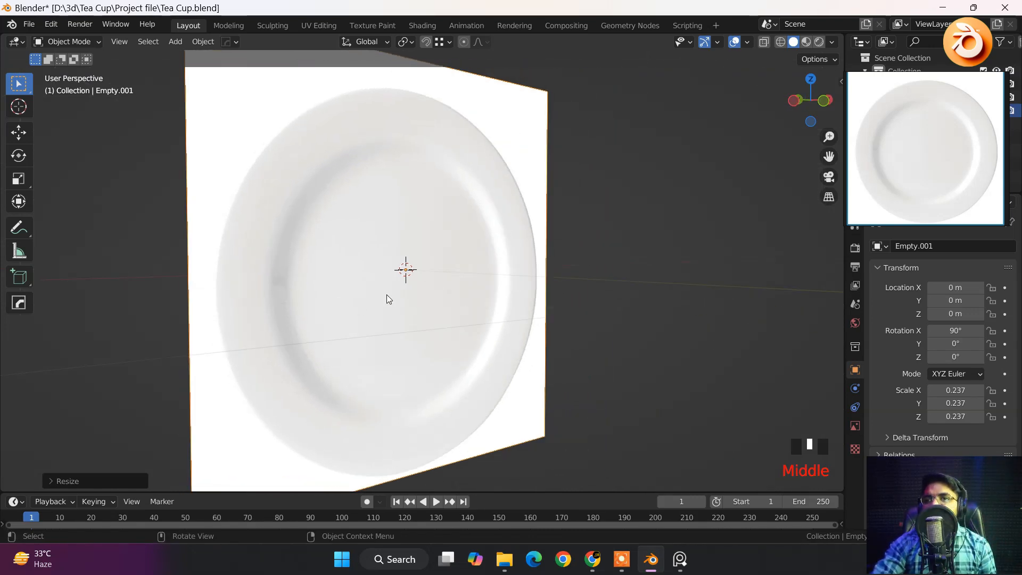
pyautogui.scroll(-4, 386, 295)
pyautogui.moveTo(374, 342); pyautogui.dragTo(404, 424, button='middle')
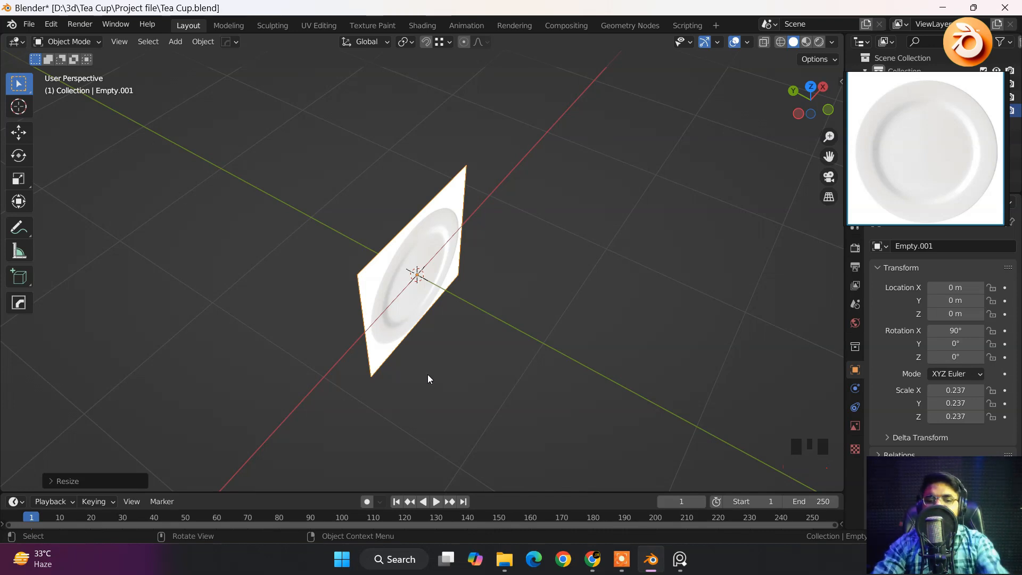
pyautogui.press('`')
pyautogui.click(404, 257)
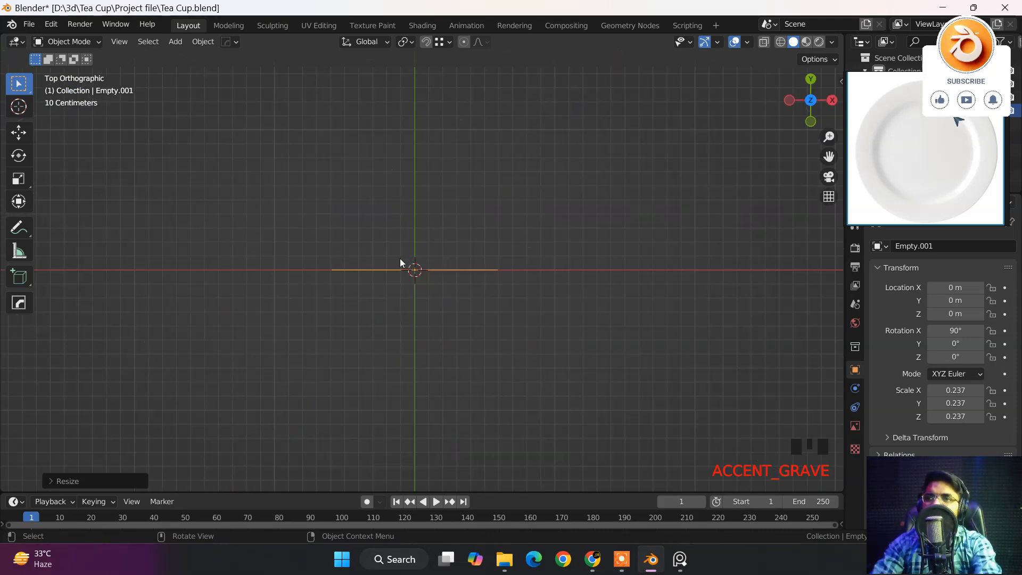
pyautogui.press('r')
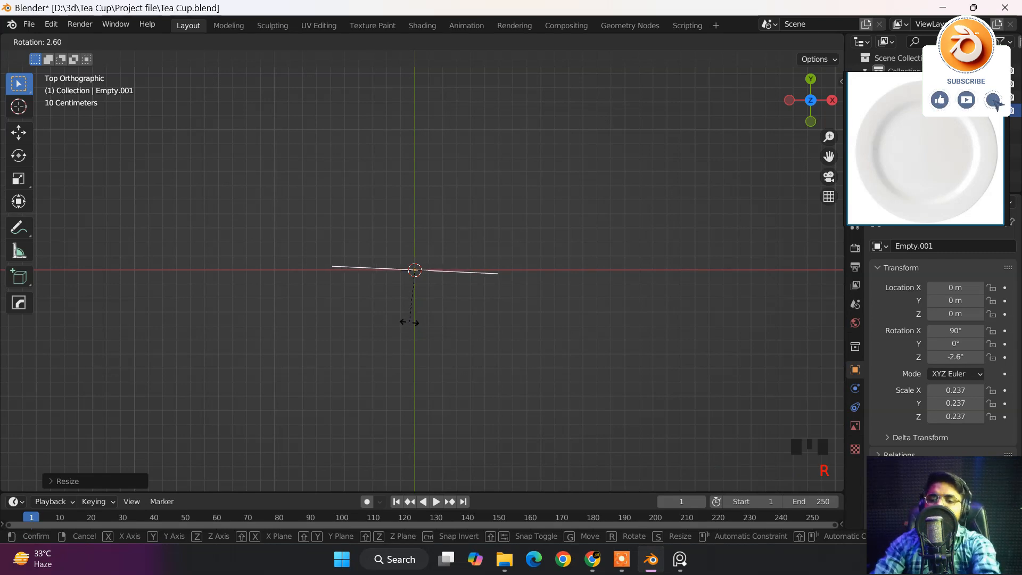
pyautogui.write('90')
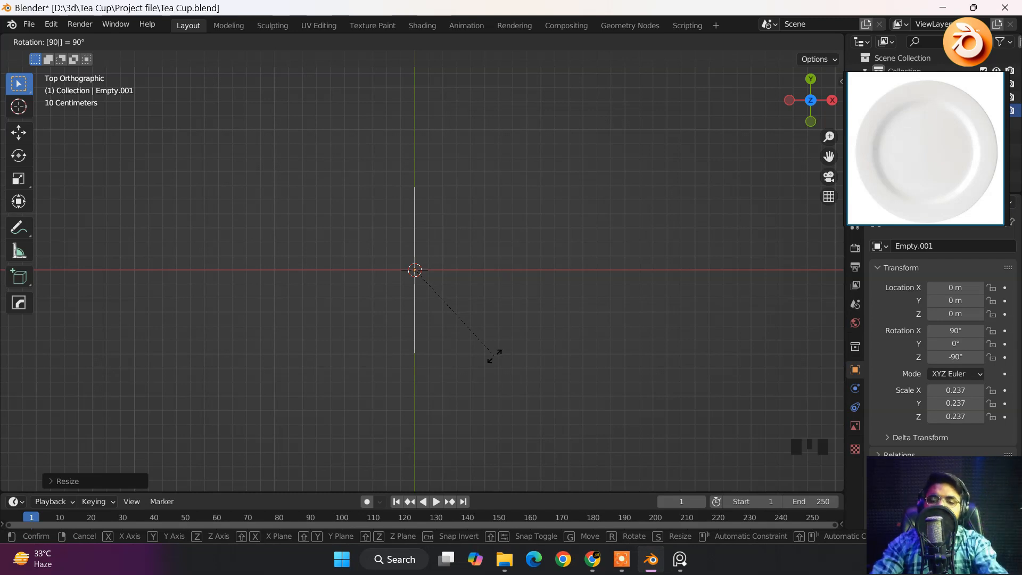
pyautogui.press('z')
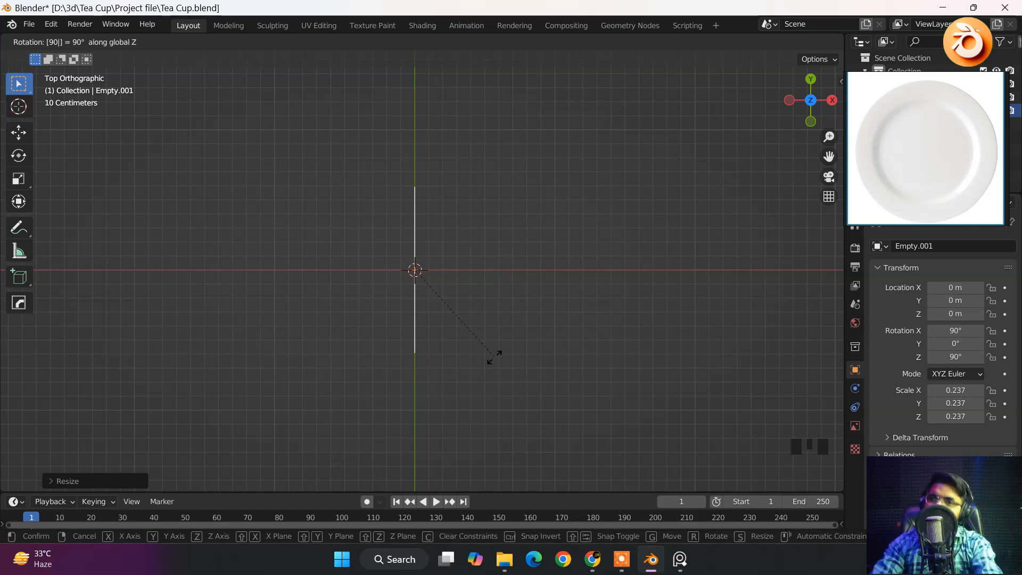
pyautogui.press('x')
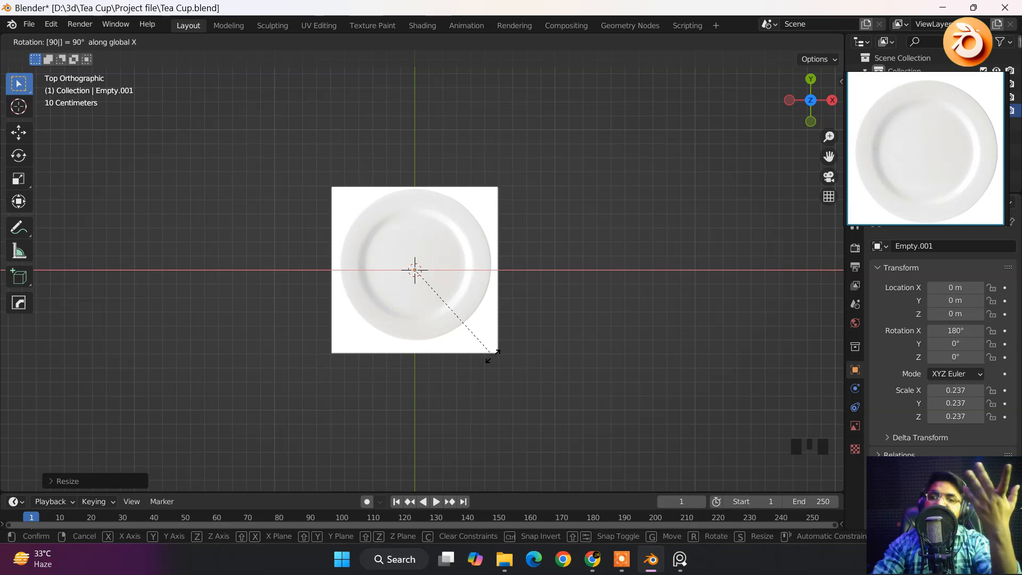
pyautogui.press('y')
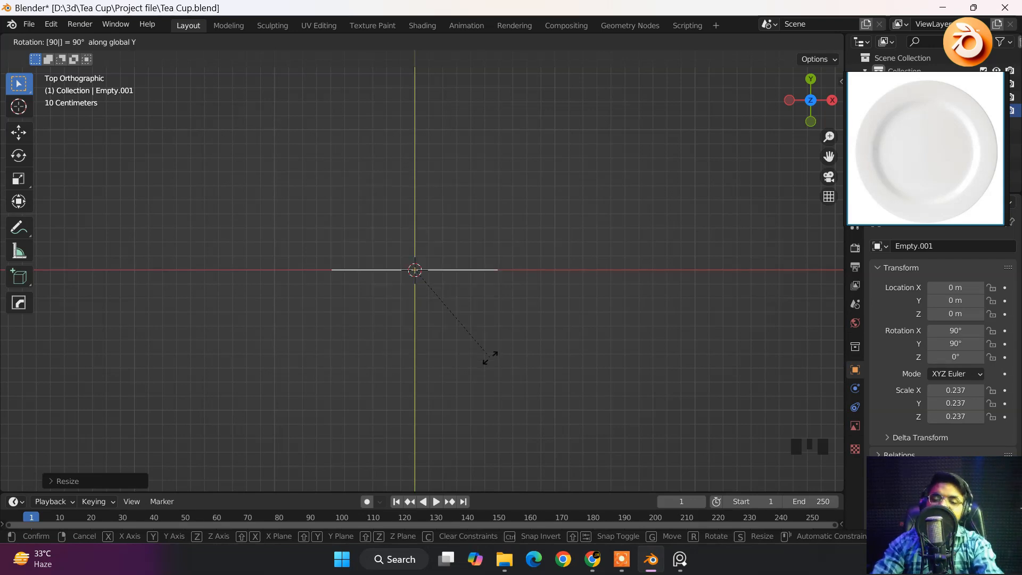
pyautogui.press('x')
pyautogui.press('Return')
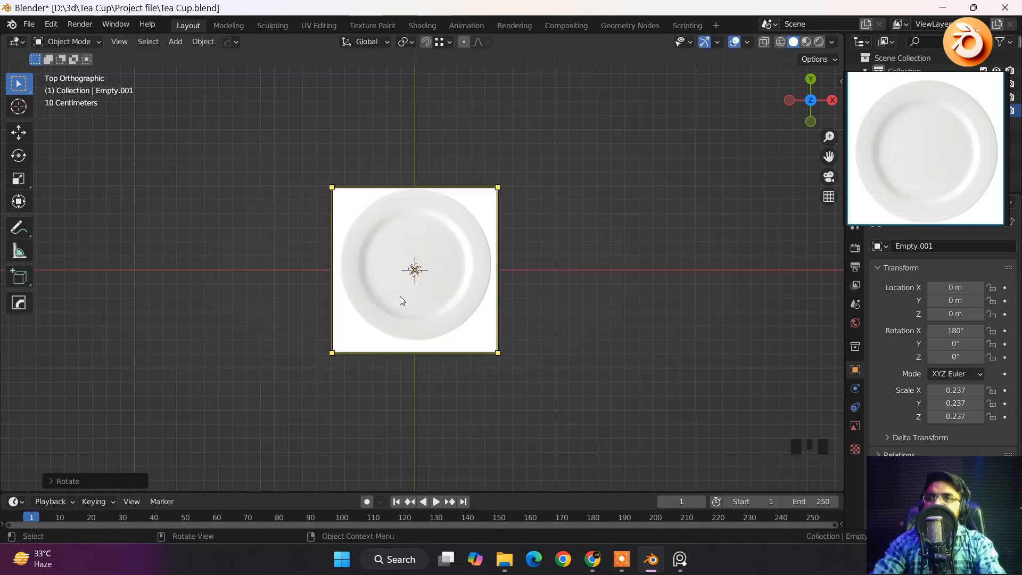
# Scale the plate image down to about 0.099 and move the floating reference window clear of the scene's object list.
pyautogui.press('s')
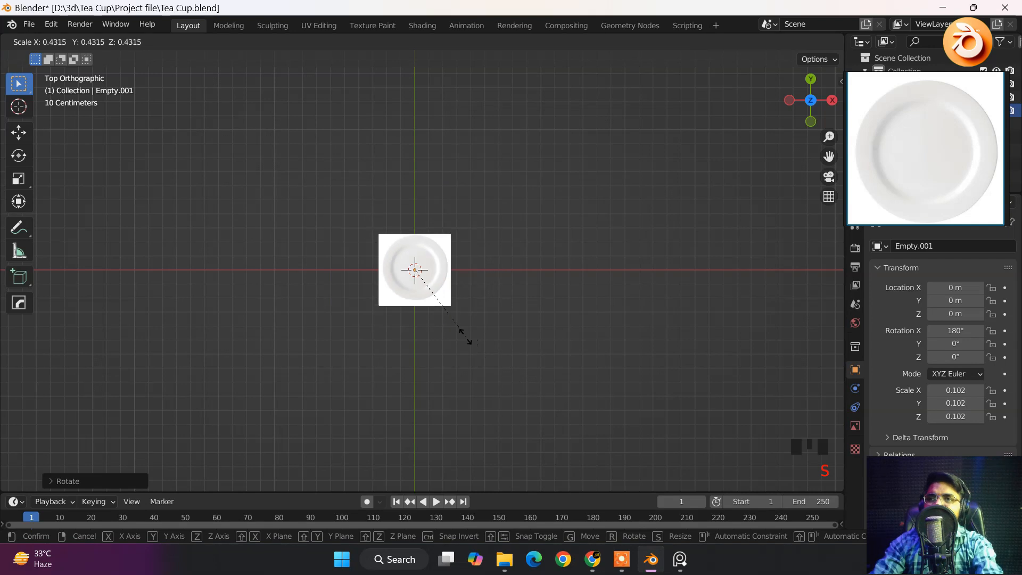
pyautogui.click(464, 335)
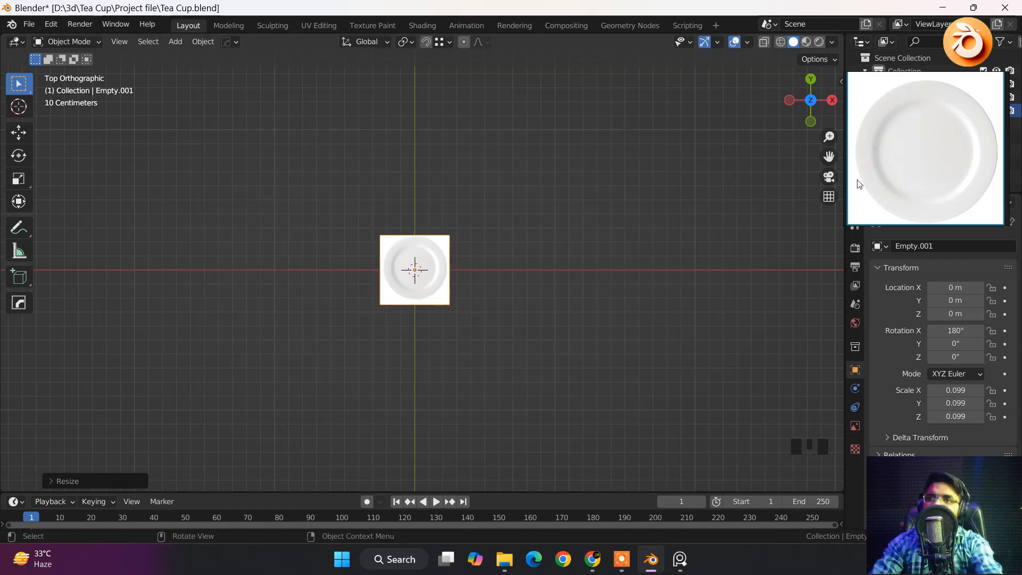
pyautogui.moveTo(957, 180); pyautogui.dragTo(946, 218)
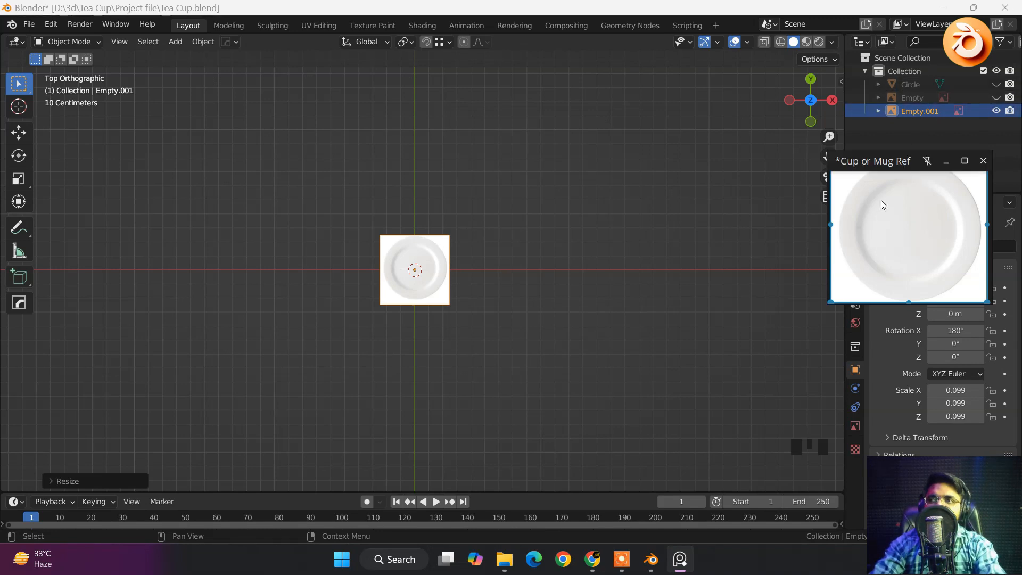
pyautogui.moveTo(881, 200); pyautogui.dragTo(912, 193)
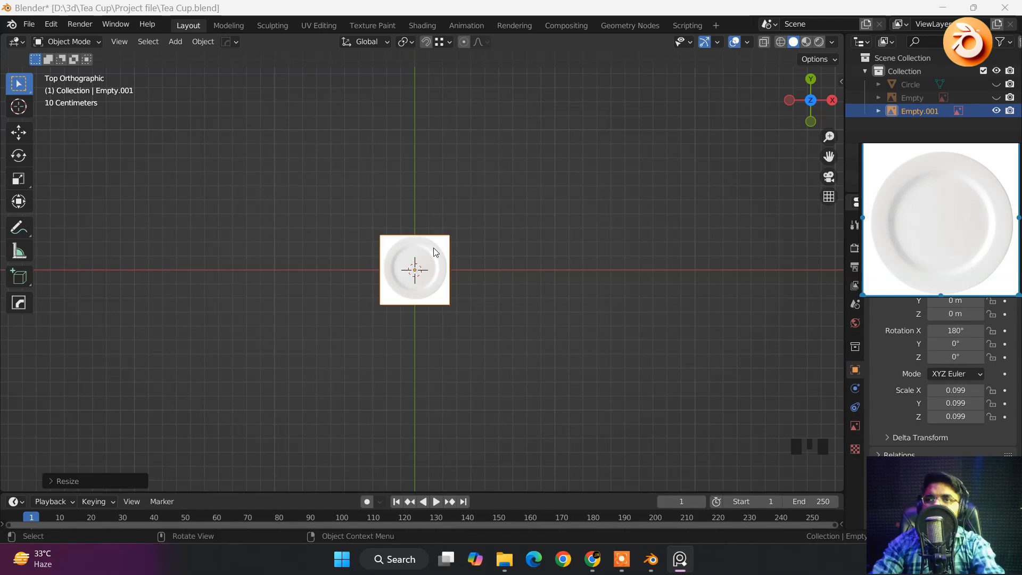
pyautogui.scroll(7, 435, 251)
pyautogui.click(435, 288)
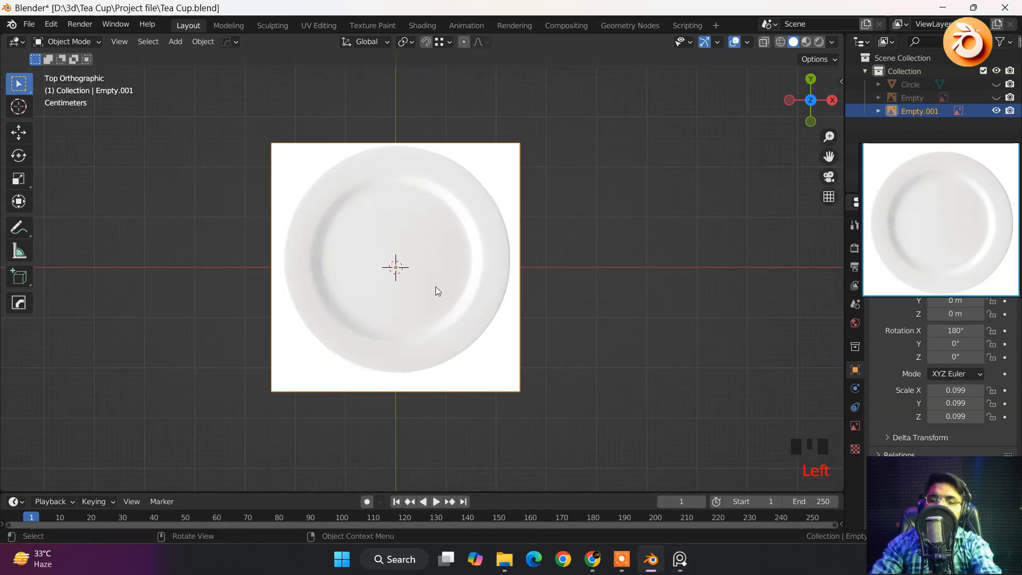
# Unhide the cup and its reference image, and enlarge the plate image to a scale of about 0.150 to suit the cup.
pyautogui.hotkey('alt', 'h')
pyautogui.moveTo(437, 318); pyautogui.dragTo(484, 214, button='middle')
pyautogui.click(487, 299)
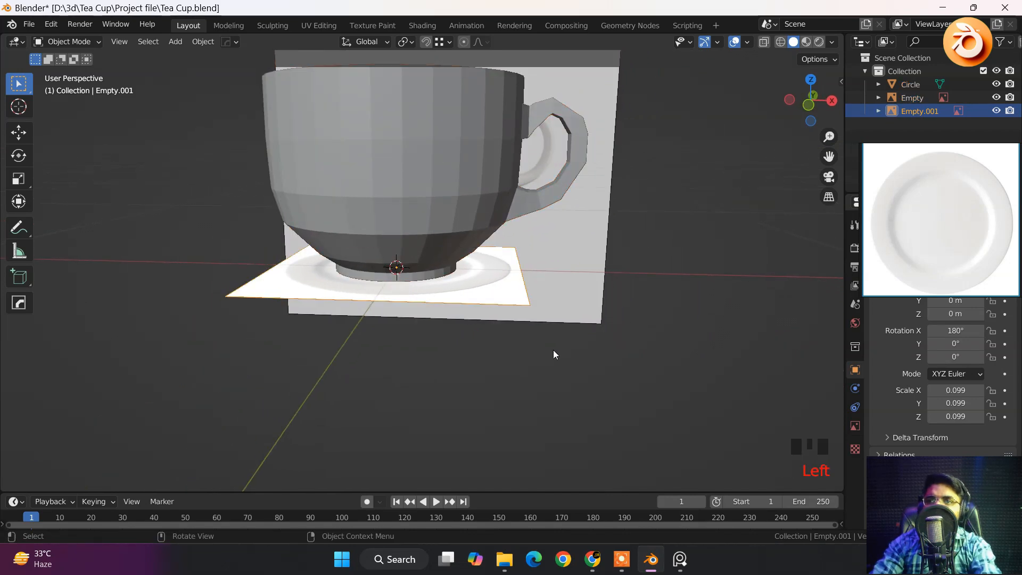
pyautogui.press('s')
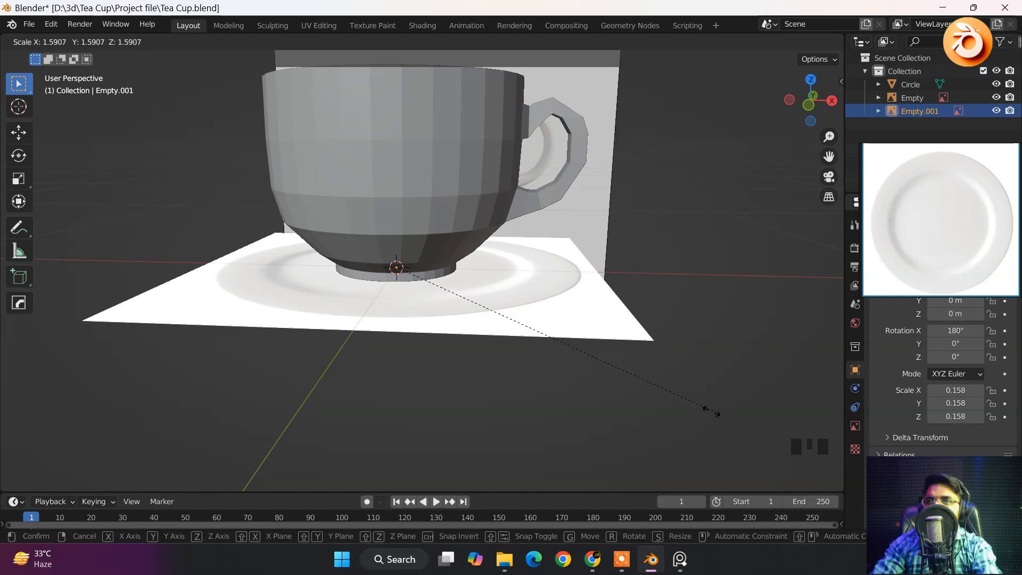
pyautogui.click(695, 409)
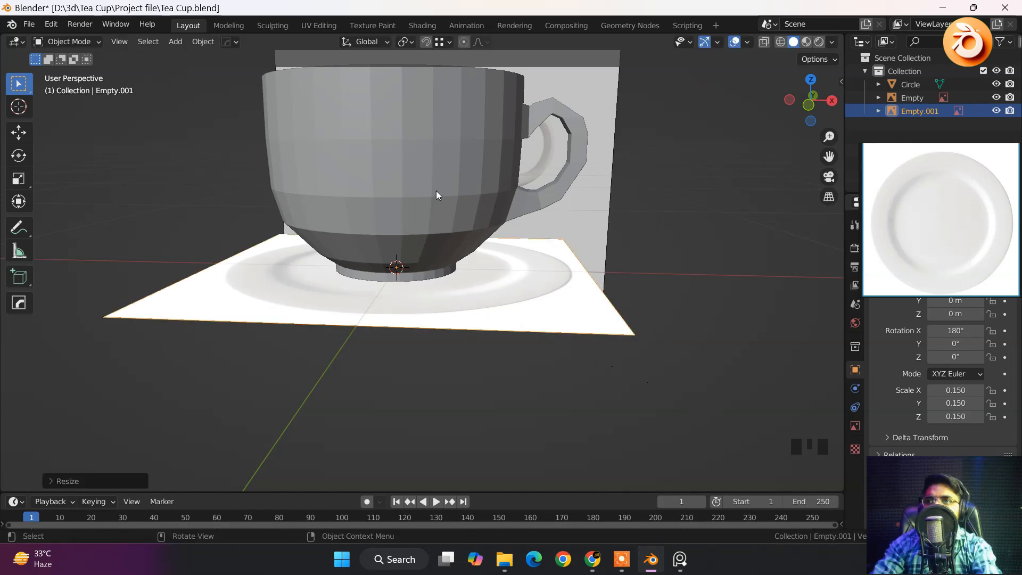
pyautogui.moveTo(361, 314); pyautogui.dragTo(404, 321, button='middle')
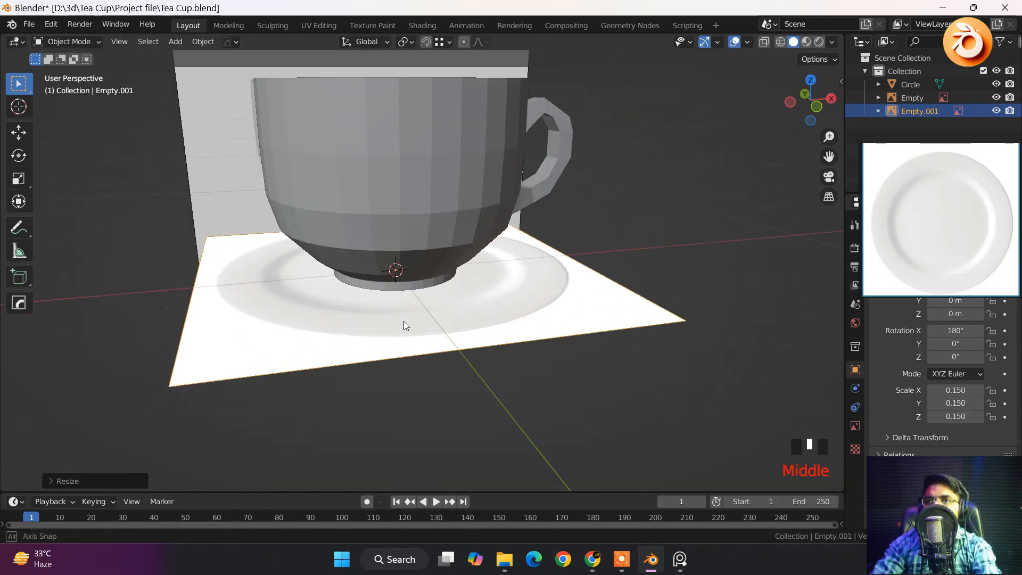
# Hide the cup together with its upright reference image, and select the plate image.
pyautogui.click(394, 200)
pyautogui.keyDown('shift'); pyautogui.click(241, 203); pyautogui.keyUp('shift')
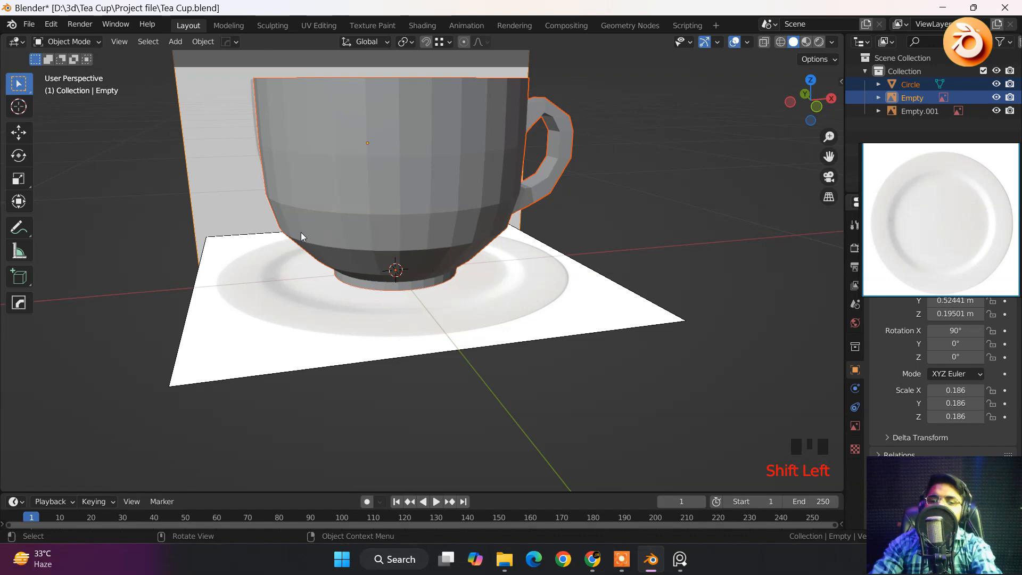
pyautogui.press('h')
pyautogui.click(920, 111)
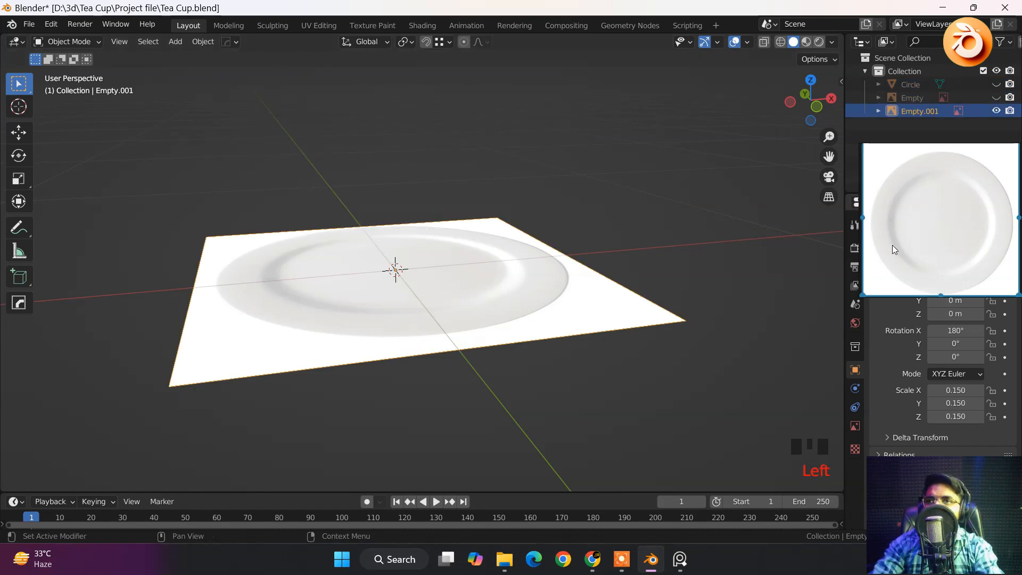
# Move the floating reference window clear of the object properties and enable opacity for the plate image at about 0.477.
pyautogui.moveTo(893, 245); pyautogui.dragTo(890, 150)
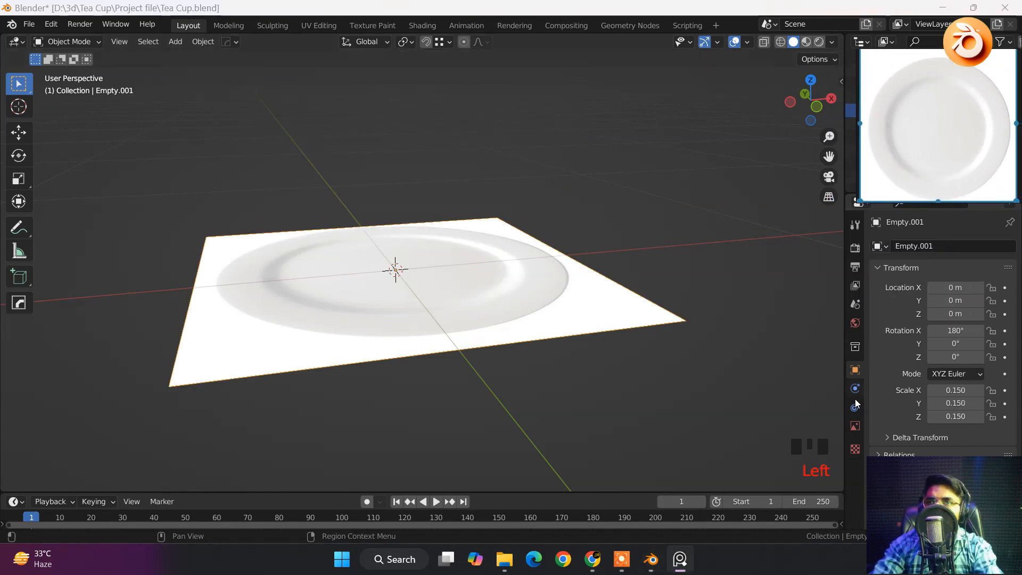
pyautogui.click(856, 425)
pyautogui.scroll(-6, 887, 370)
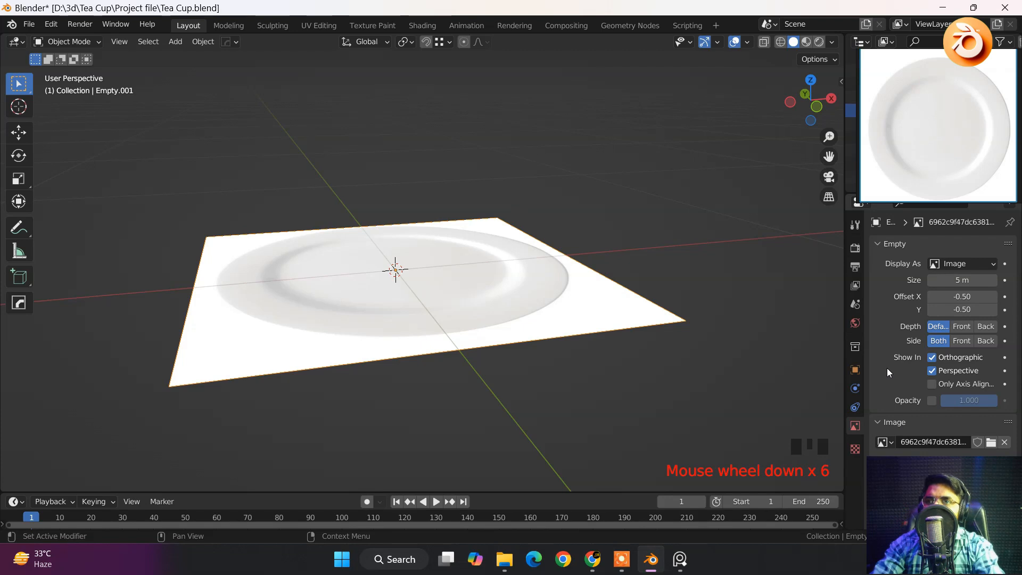
pyautogui.click(932, 400)
pyautogui.moveTo(963, 401); pyautogui.dragTo(939, 401)
# Look at the plate image from the top view and save the file.
pyautogui.moveTo(504, 234); pyautogui.dragTo(483, 295, button='middle')
pyautogui.press('`')
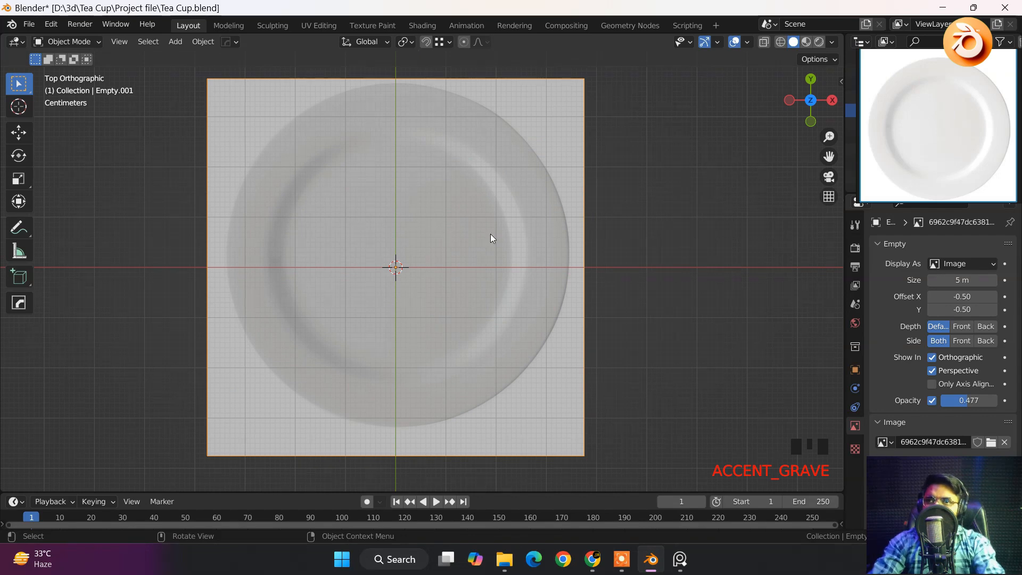
pyautogui.scroll(-2, 488, 240)
pyautogui.keyDown('shift'); pyautogui.moveTo(433, 214); pyautogui.dragTo(436, 233, button='middle'); pyautogui.keyUp('shift')
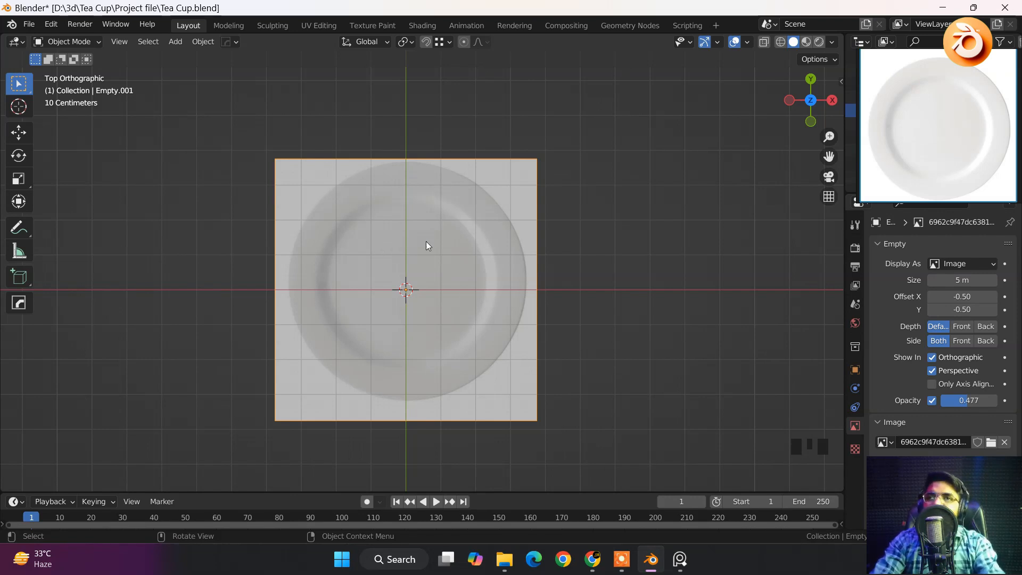
pyautogui.hotkey('ctrl', 's')
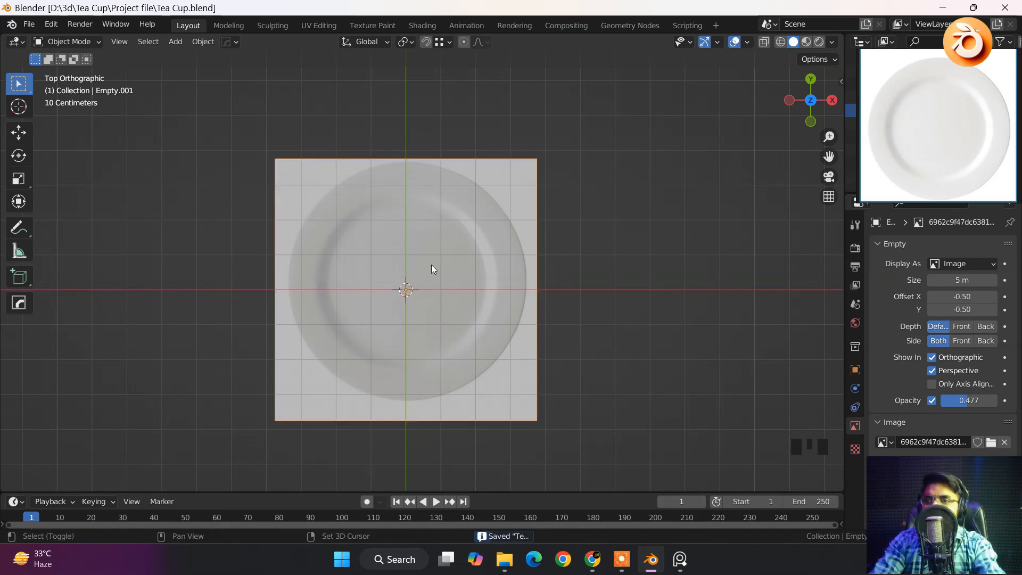
pyautogui.moveTo(432, 266)
pyautogui.keyDown('shift'); pyautogui.mouseDown(button='middle')
pyautogui.moveTo(441, 285)
pyautogui.moveTo(440, 266)
pyautogui.mouseUp(button='middle'); pyautogui.keyUp('shift')
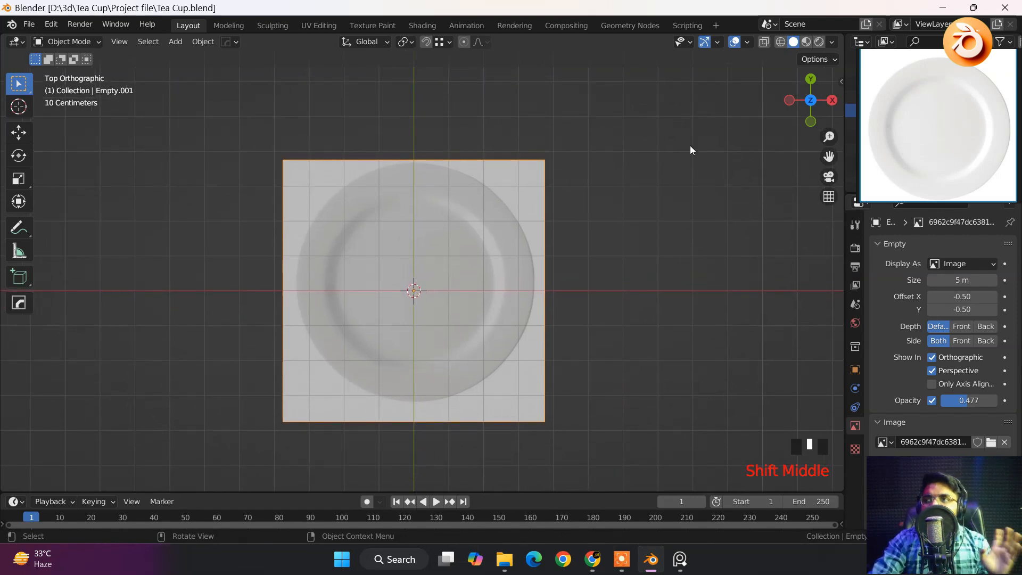
# Move the floating reference window off the scene's object list and rename the cup object from Circle to Cup.
pyautogui.moveTo(922, 99); pyautogui.dragTo(918, 204, button='right')
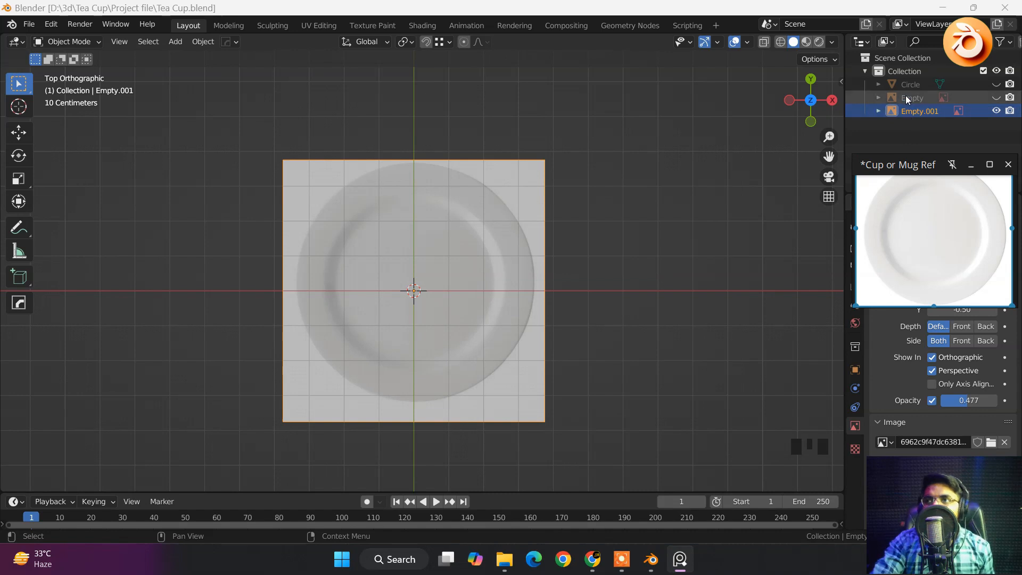
pyautogui.click(909, 85)
pyautogui.click(909, 84)
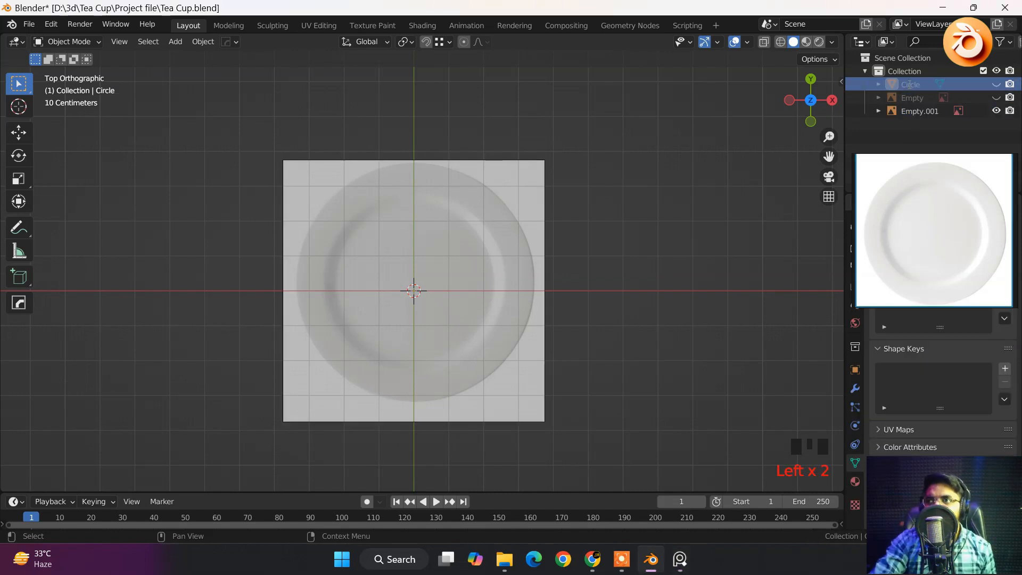
pyautogui.doubleClick(909, 84)
pyautogui.press('BackSpace')
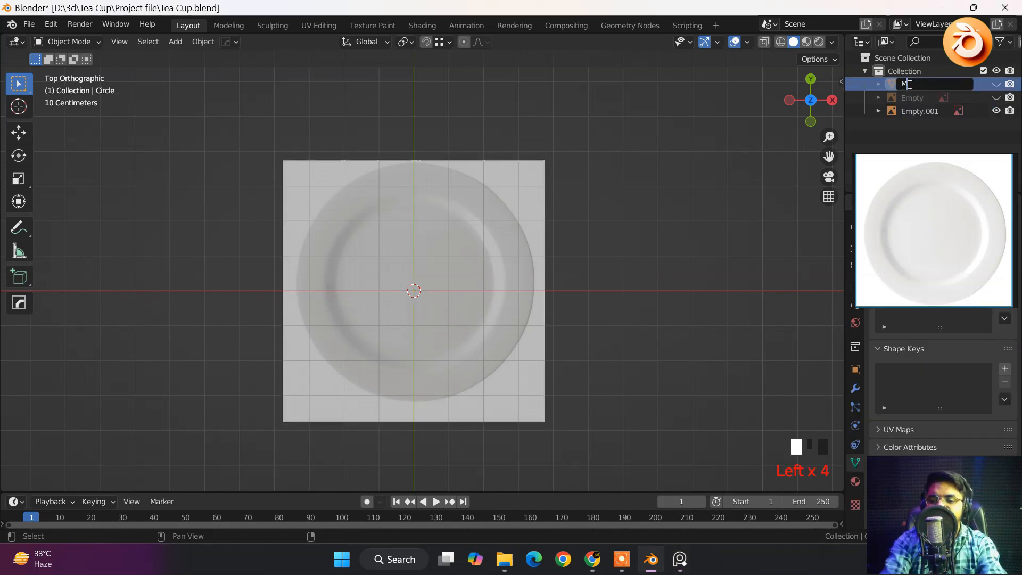
pyautogui.write('Cup')
pyautogui.press('Return')
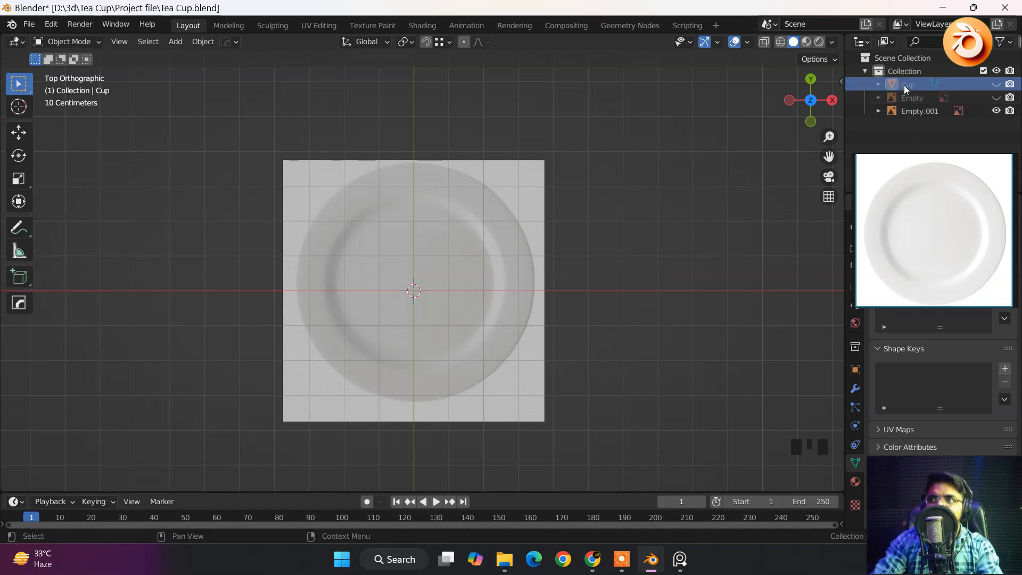
# Unhide the cup to examine its body and handle above the plate image, and hide it again.
pyautogui.click(995, 84)
pyautogui.moveTo(442, 288); pyautogui.dragTo(400, 179, button='middle')
pyautogui.moveTo(461, 232); pyautogui.dragTo(440, 222, button='middle')
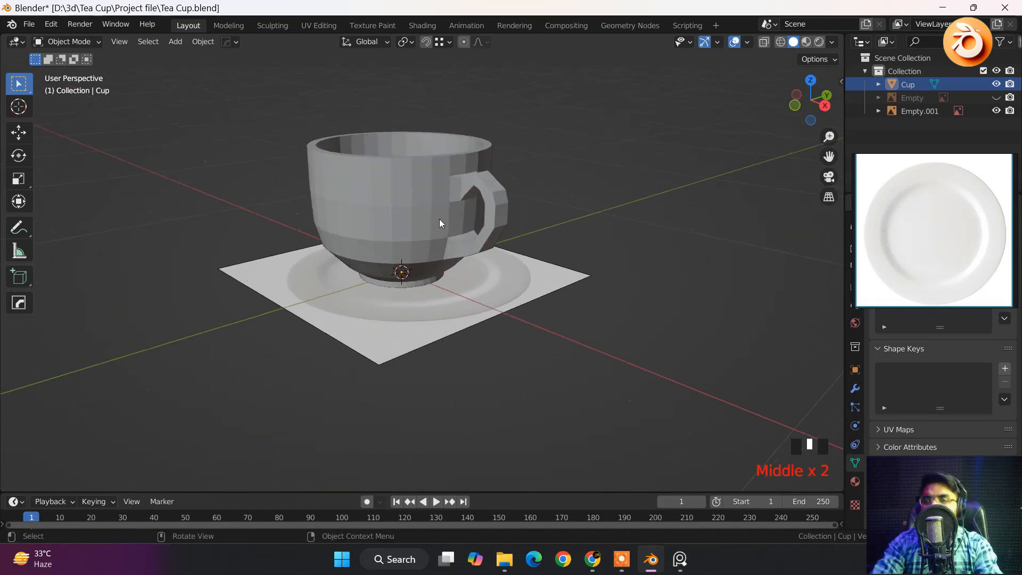
pyautogui.click(368, 166)
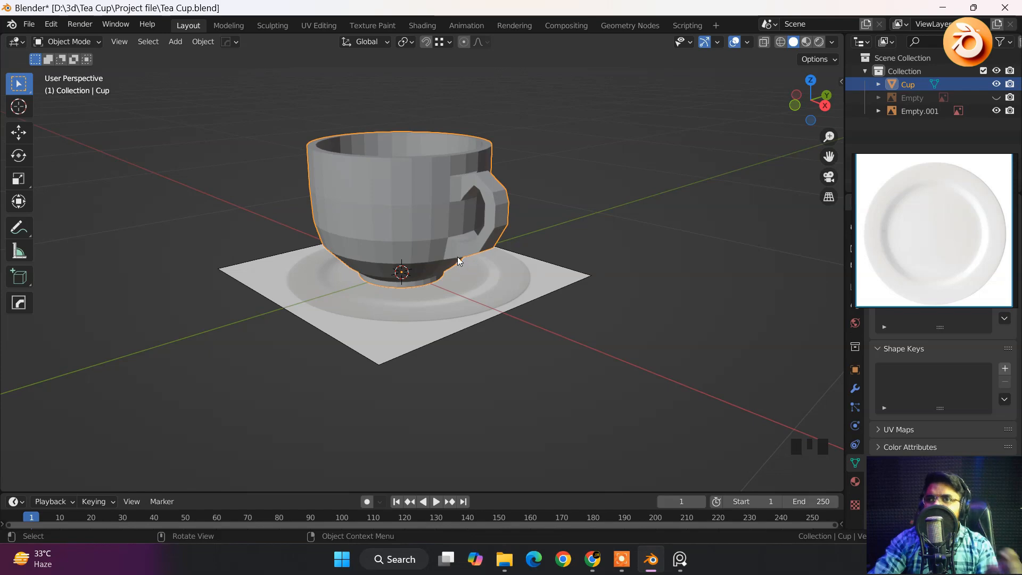
pyautogui.moveTo(458, 258); pyautogui.dragTo(570, 278, button='middle')
pyautogui.scroll(6, 522, 191)
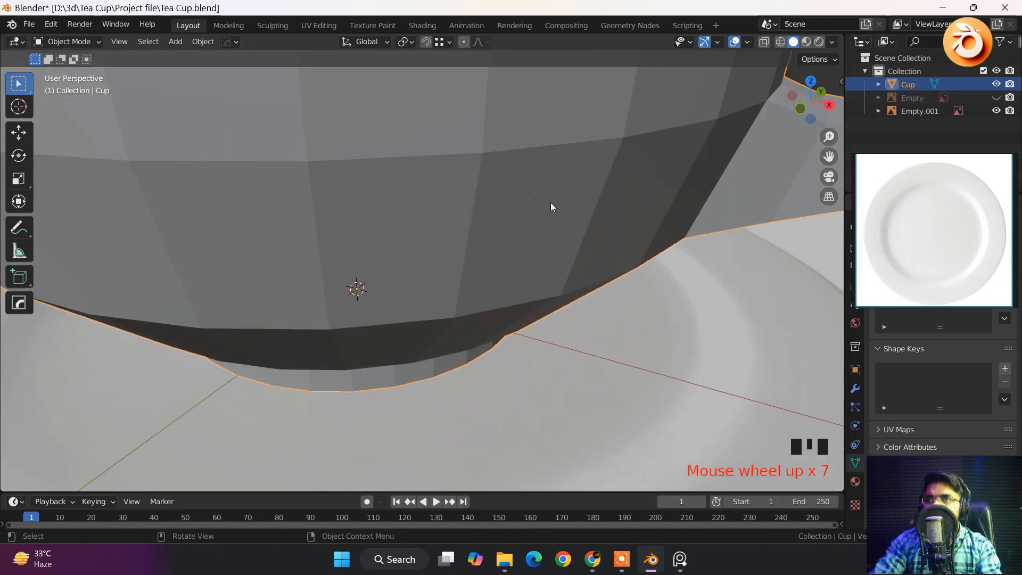
pyautogui.scroll(-4, 562, 210)
pyautogui.keyDown('shift'); pyautogui.moveTo(587, 187); pyautogui.dragTo(446, 198, button='middle'); pyautogui.keyUp('shift')
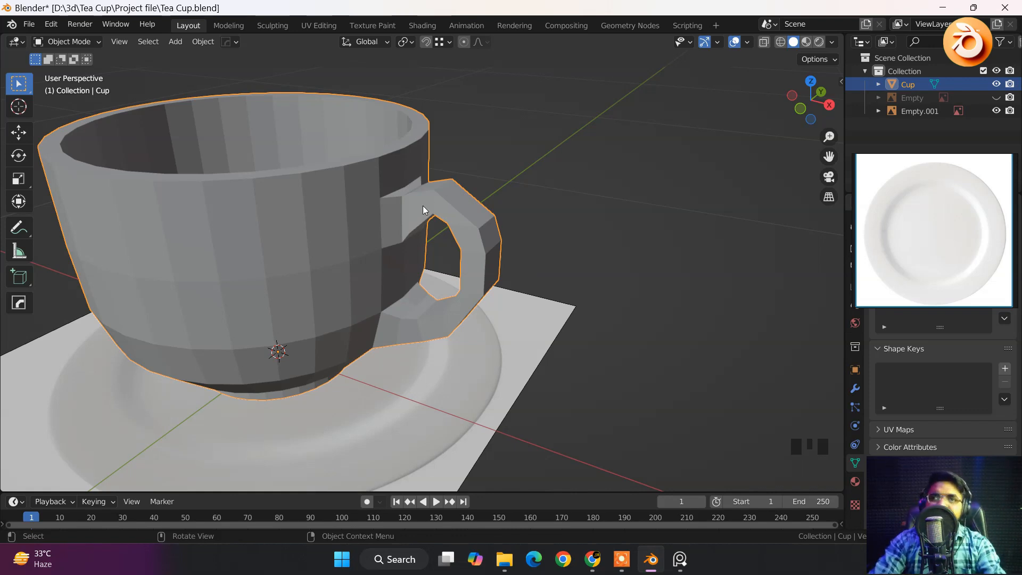
pyautogui.press('h')
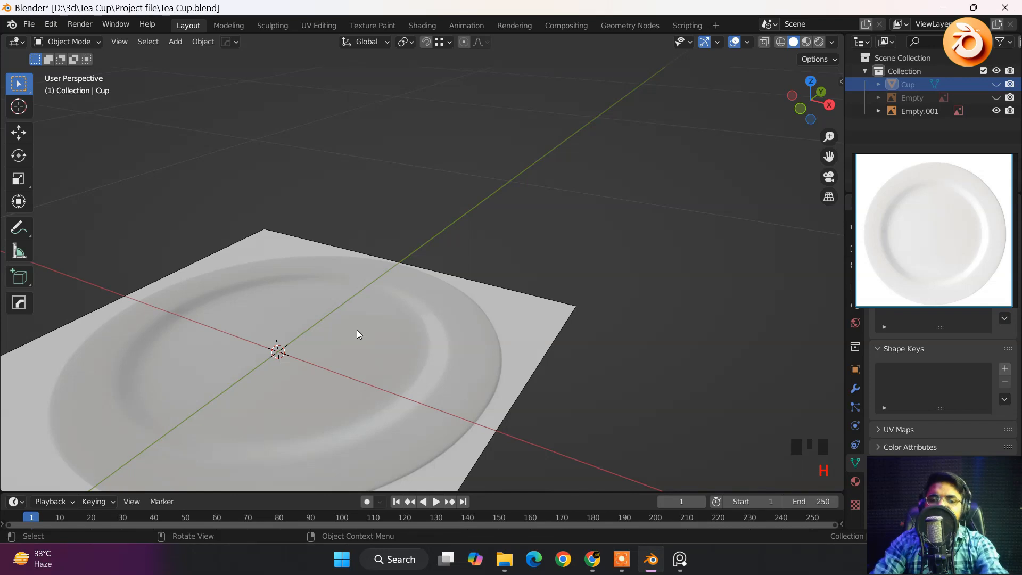
pyautogui.press('`')
pyautogui.keyDown('shift'); pyautogui.moveTo(361, 213); pyautogui.dragTo(414, 188, button='middle'); pyautogui.keyUp('shift')
pyautogui.scroll(-1, 414, 188)
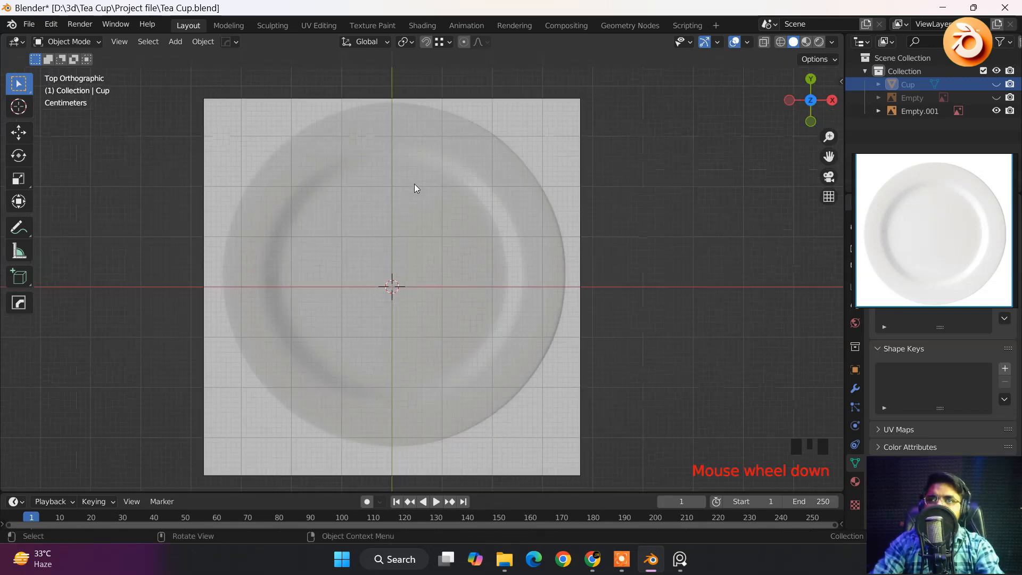
pyautogui.scroll(-2, 416, 188)
pyautogui.scroll(1, 385, 224)
pyautogui.keyDown('shift'); pyautogui.moveTo(384, 224); pyautogui.dragTo(390, 224, button='middle'); pyautogui.keyUp('shift')
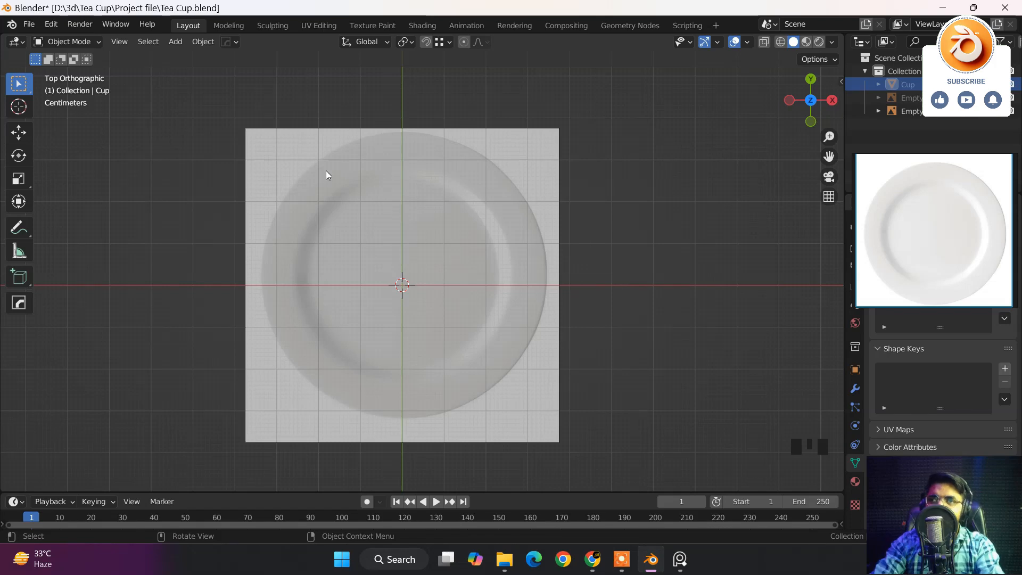
pyautogui.scroll(2, 314, 290)
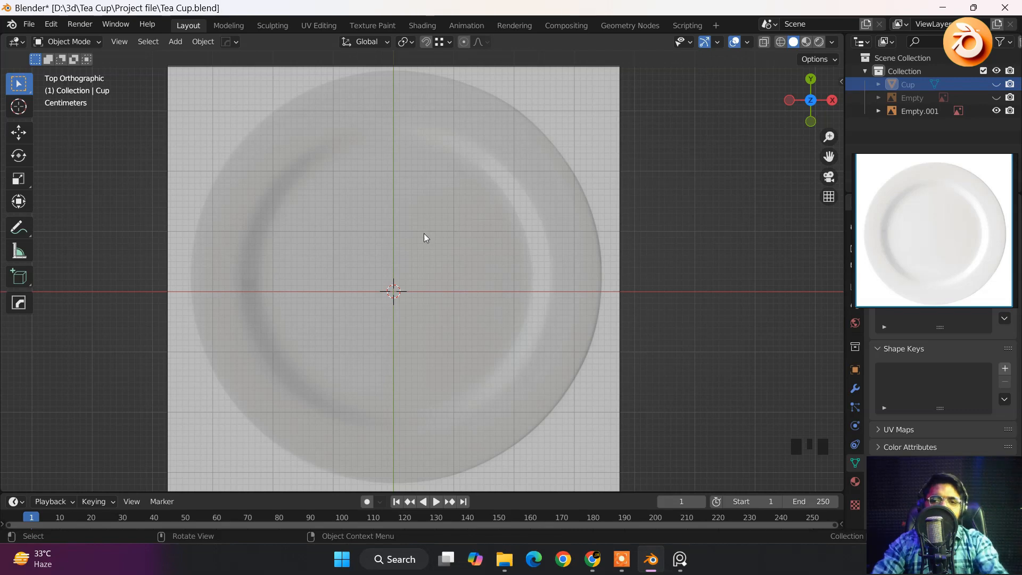
pyautogui.click(174, 42)
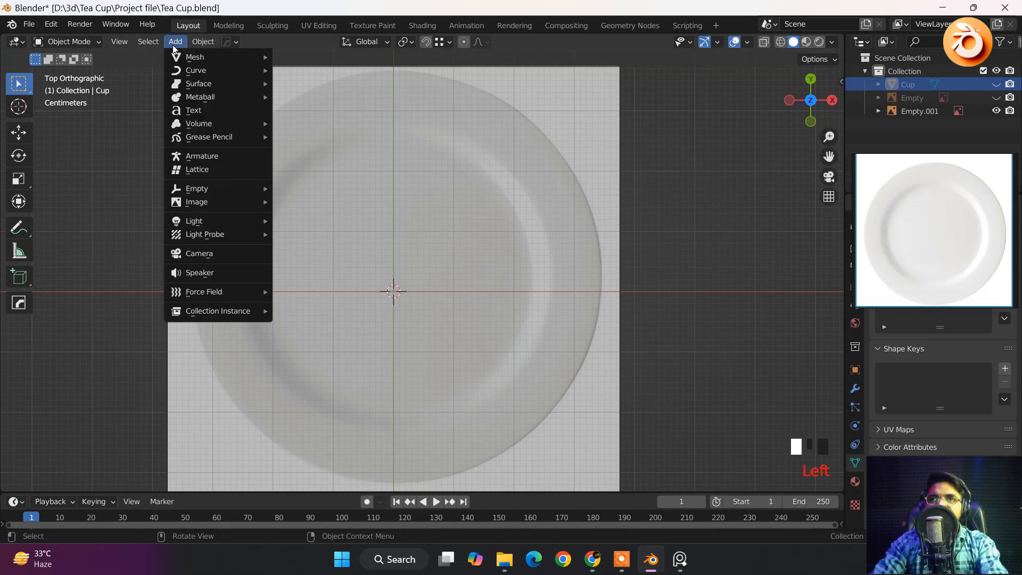
pyautogui.click(131, 156)
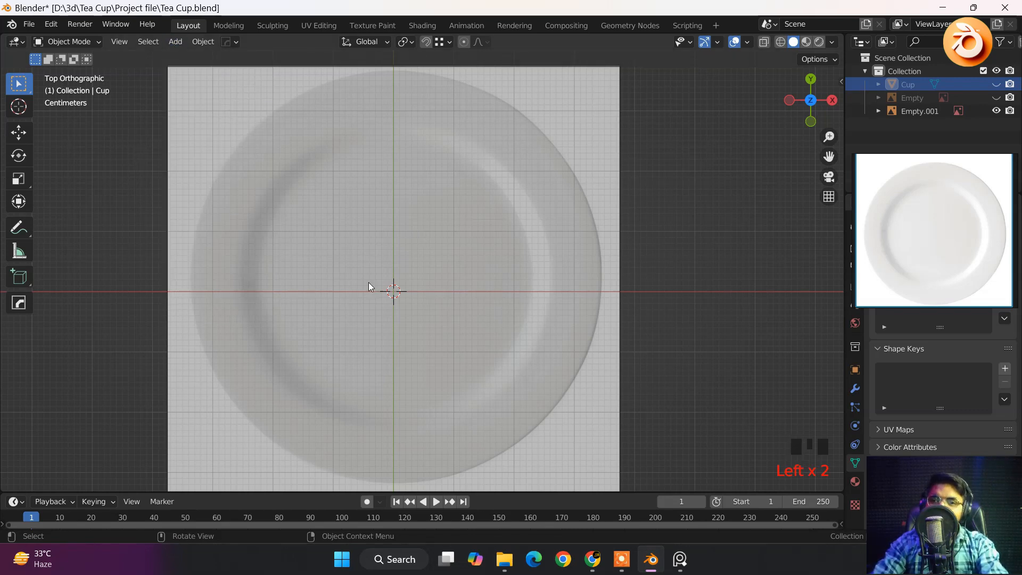
pyautogui.scroll(-2, 439, 323)
pyautogui.moveTo(440, 323); pyautogui.dragTo(448, 211, button='middle')
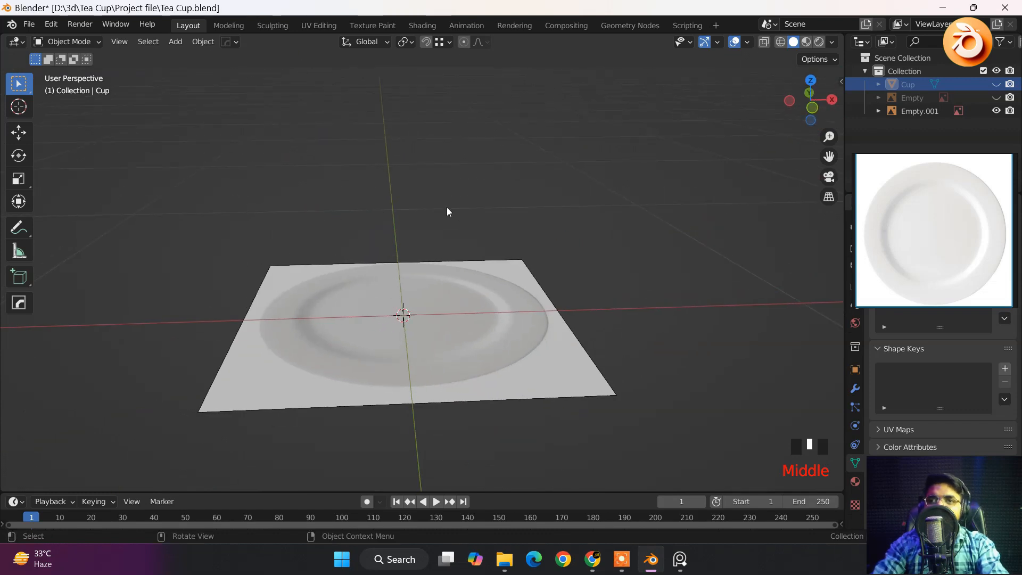
pyautogui.click(178, 41)
pyautogui.moveTo(188, 54)
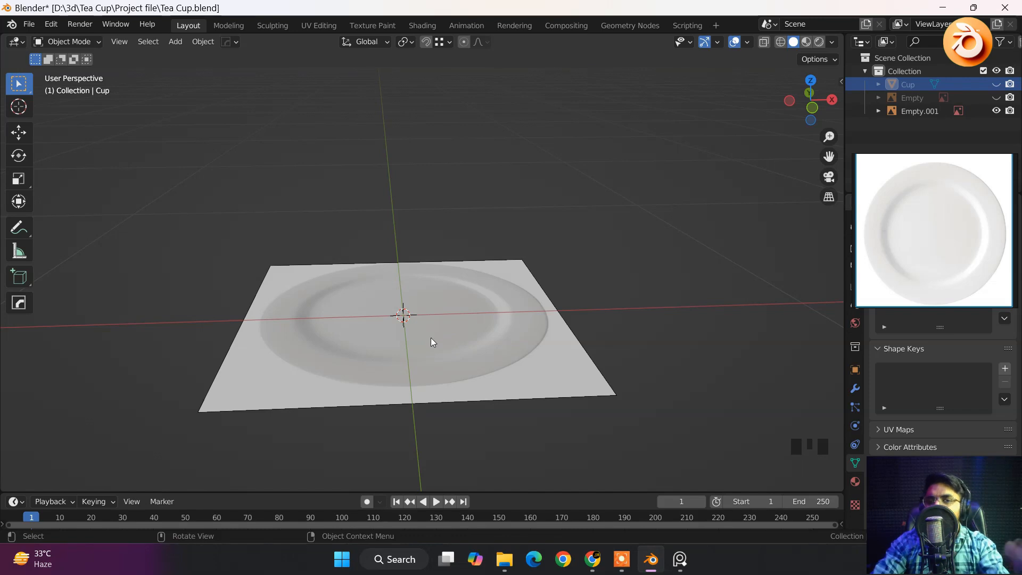
# Add a cylinder mesh at the world origin as the base shape for the plate.
pyautogui.click(175, 42)
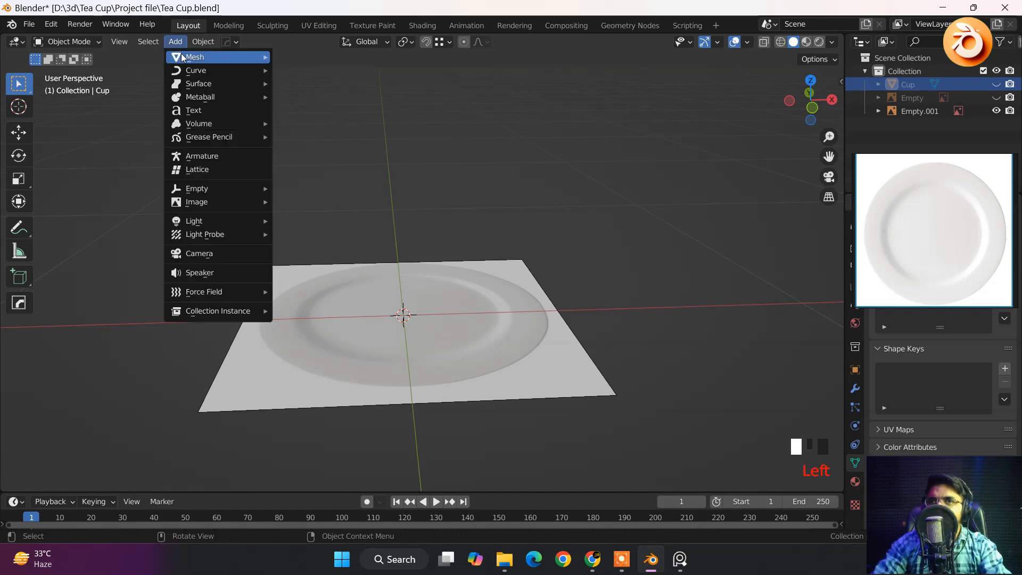
pyautogui.moveTo(191, 57)
pyautogui.click(306, 122)
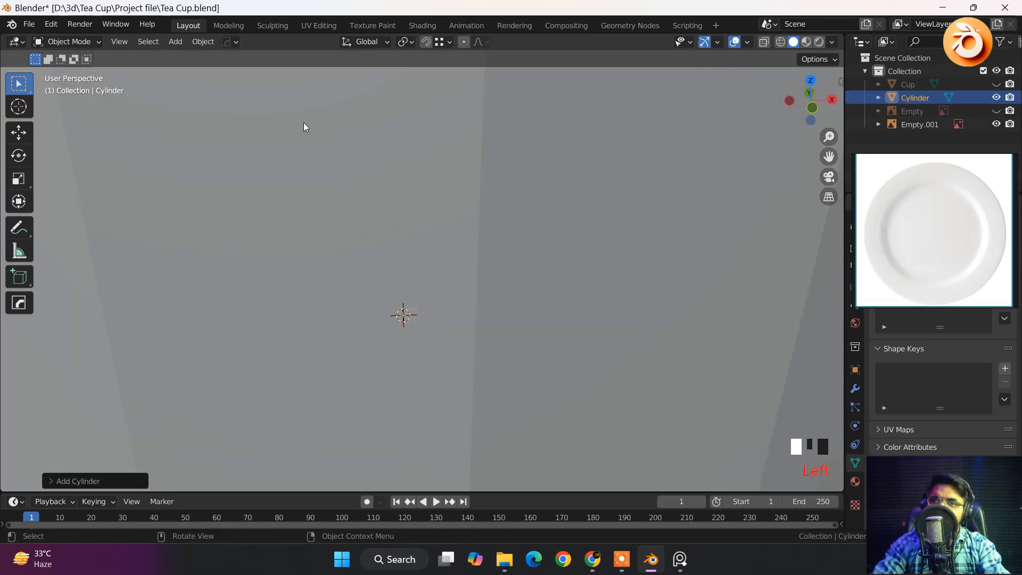
pyautogui.scroll(-7, 421, 261)
# In the front view, scale the cylinder down along the Z axis into a thin disc.
pyautogui.press('`')
pyautogui.click(256, 126)
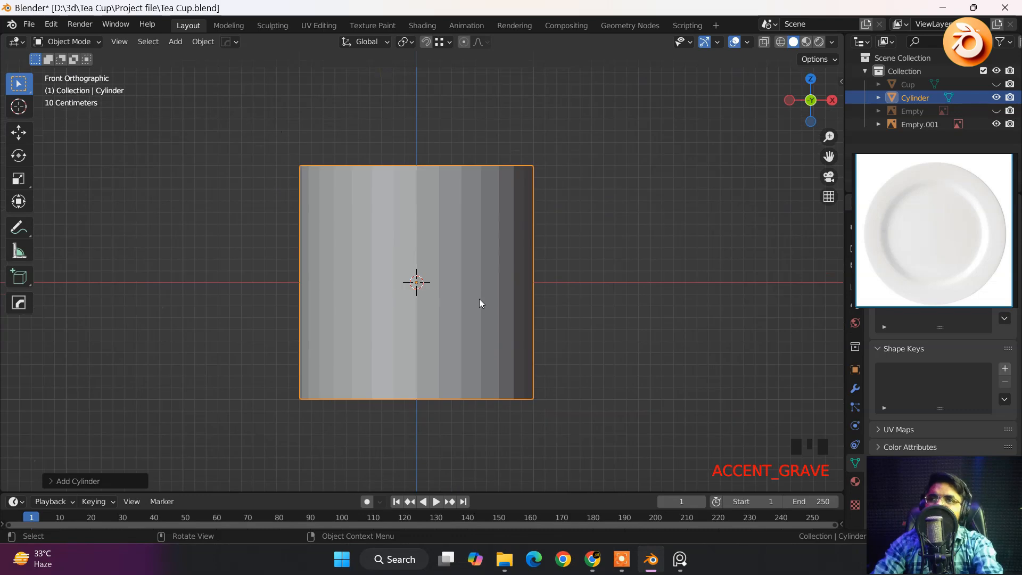
pyautogui.press('s')
pyautogui.press('z')
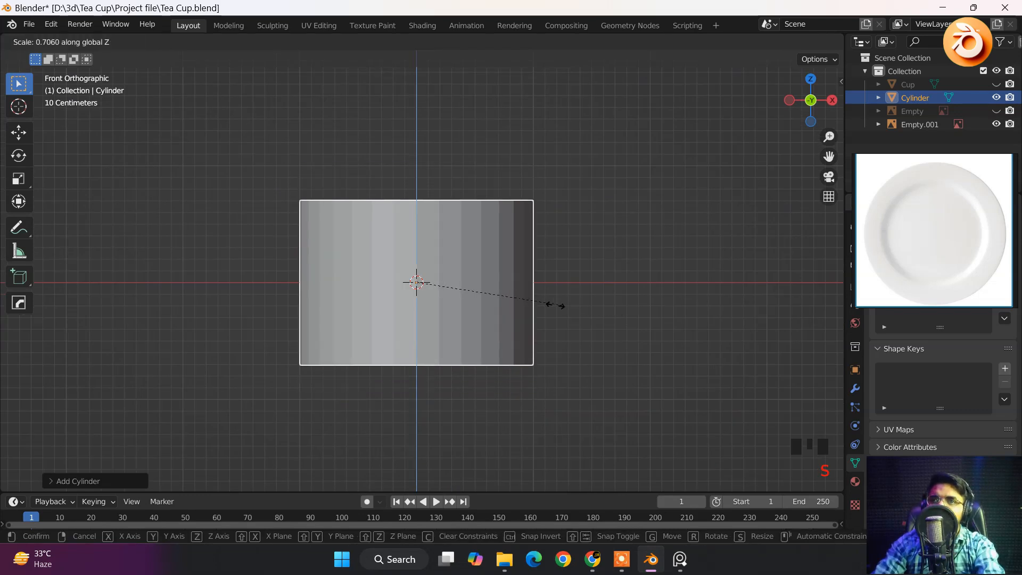
pyautogui.click(423, 287)
pyautogui.scroll(6, 424, 288)
pyautogui.keyDown('shift'); pyautogui.moveTo(416, 287); pyautogui.dragTo(544, 312, button='middle'); pyautogui.keyUp('shift')
pyautogui.keyDown('shift'); pyautogui.scroll(-1, 452, 267); pyautogui.keyUp('shift')
pyautogui.scroll(-3, 563, 272)
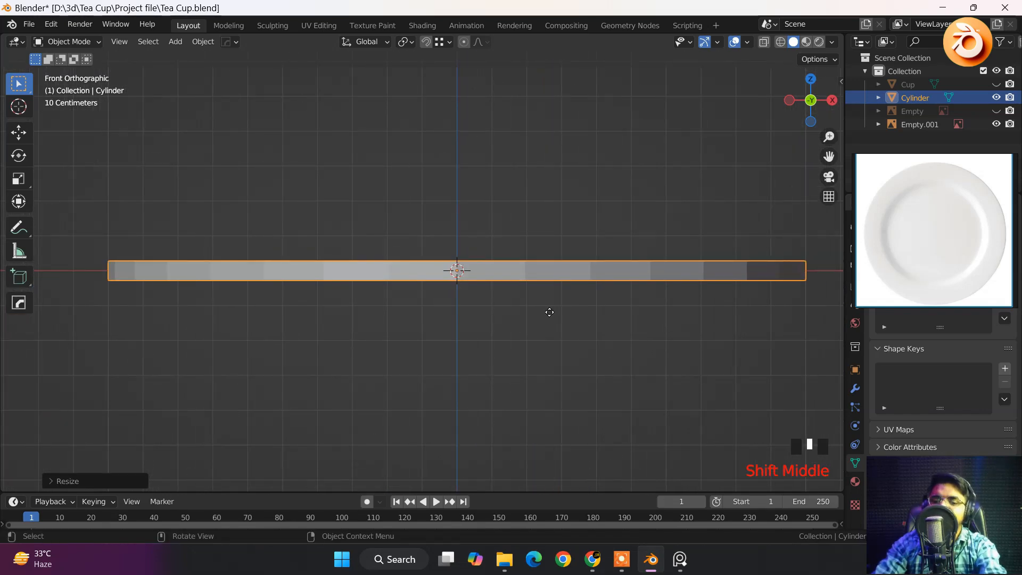
# Raise the disc about 0.078 m along the Z axis and scale its thickness by about 0.48 along Z.
pyautogui.press('g')
pyautogui.press('z')
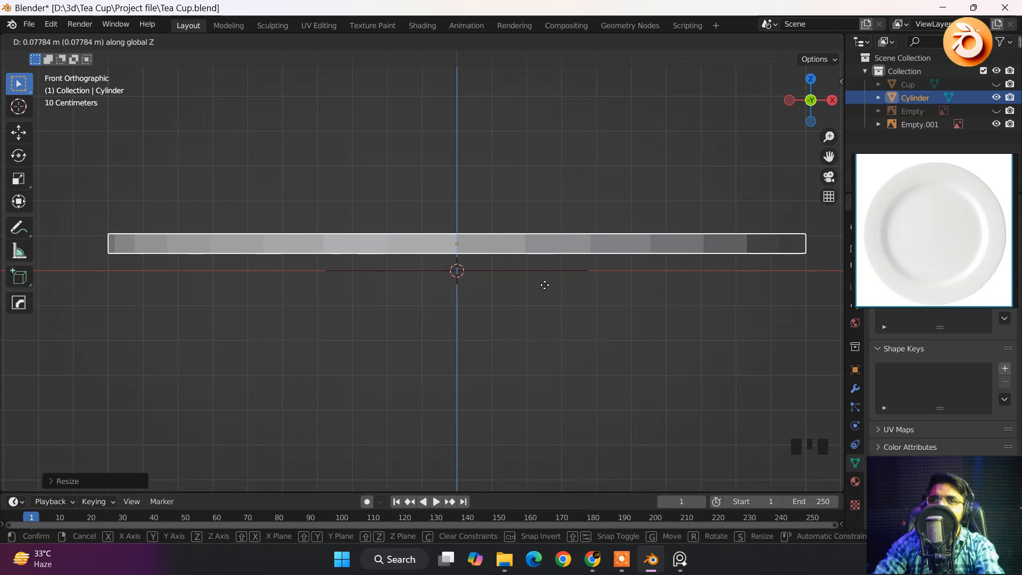
pyautogui.click(544, 285)
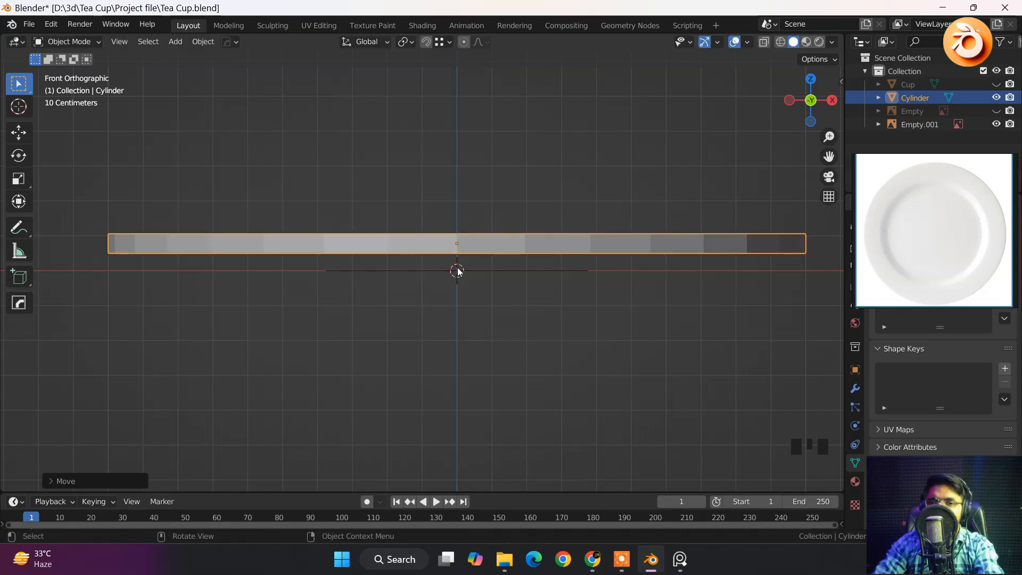
pyautogui.press('s')
pyautogui.press('z')
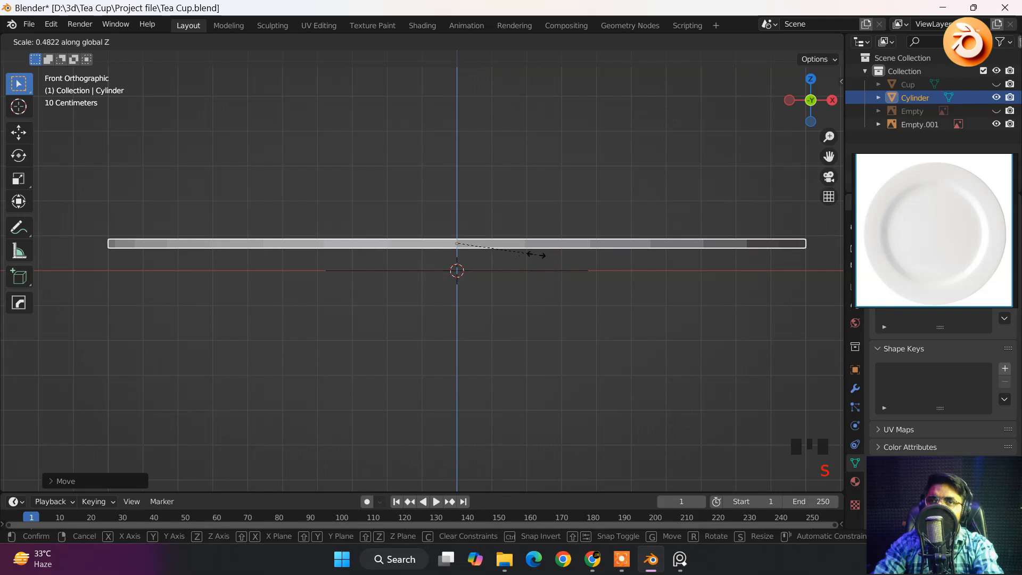
pyautogui.click(537, 259)
# From the top view, turn on X-ray to see the plate image through the disc and enter Edit Mode.
pyautogui.scroll(2, 442, 222)
pyautogui.moveTo(441, 229); pyautogui.dragTo(382, 249, button='middle')
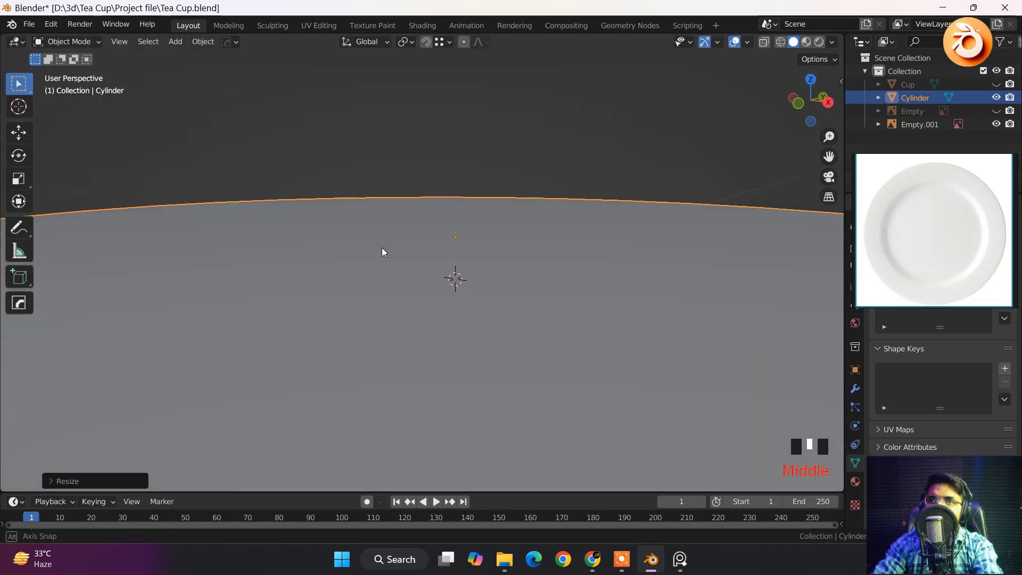
pyautogui.scroll(-6, 424, 246)
pyautogui.press('`')
pyautogui.click(486, 189)
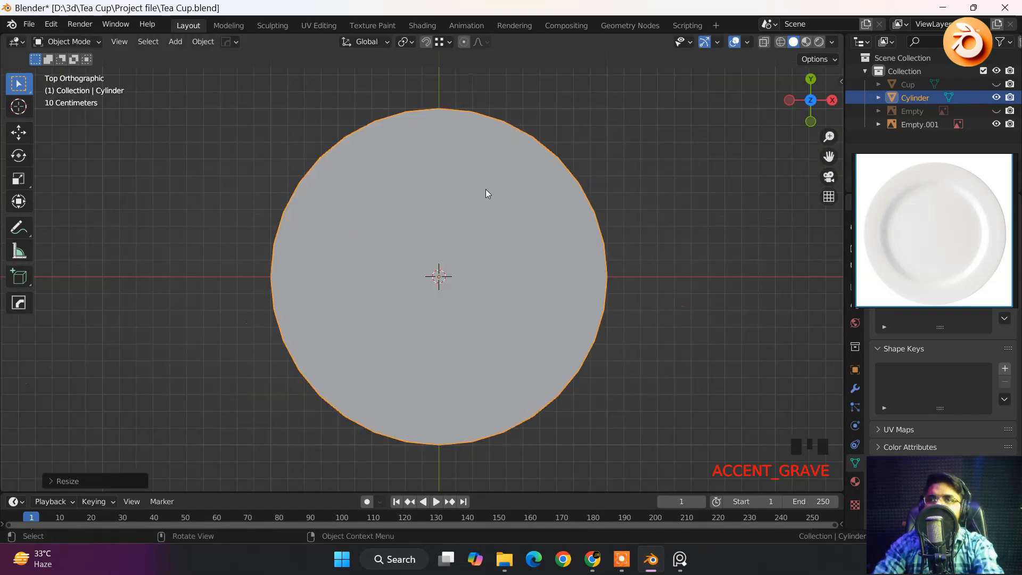
pyautogui.hotkey('alt', 'z')
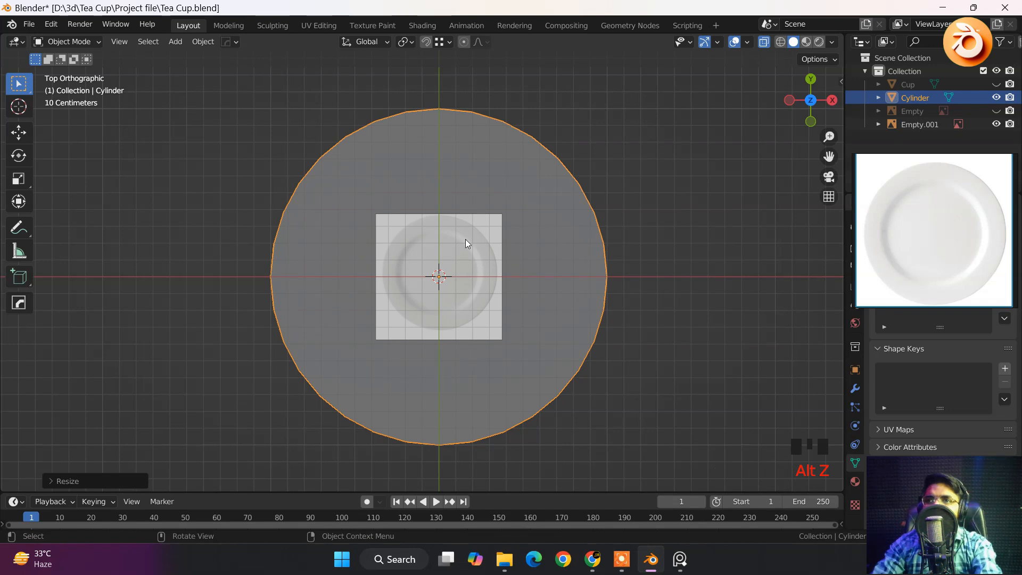
pyautogui.click(74, 42)
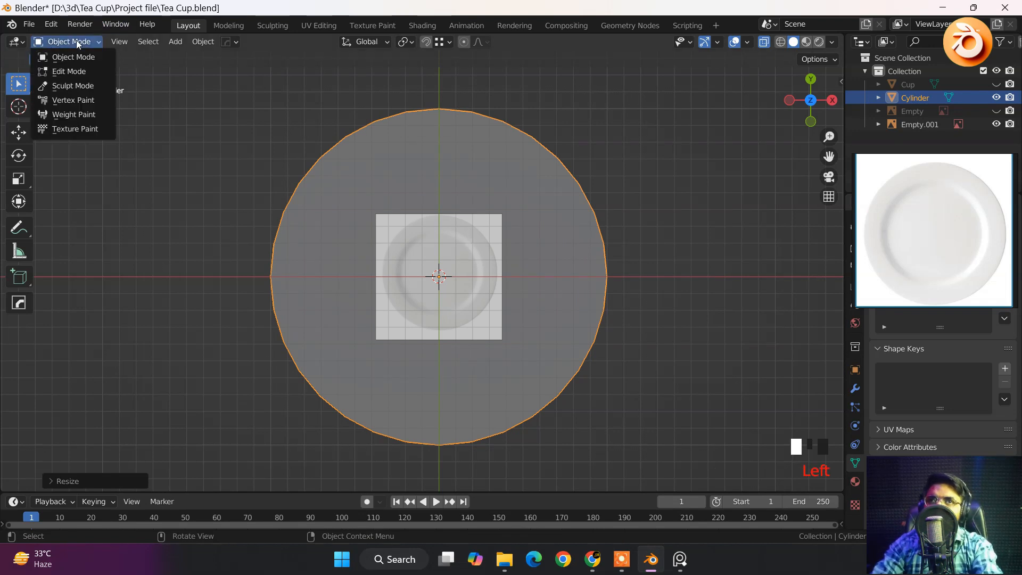
pyautogui.click(70, 74)
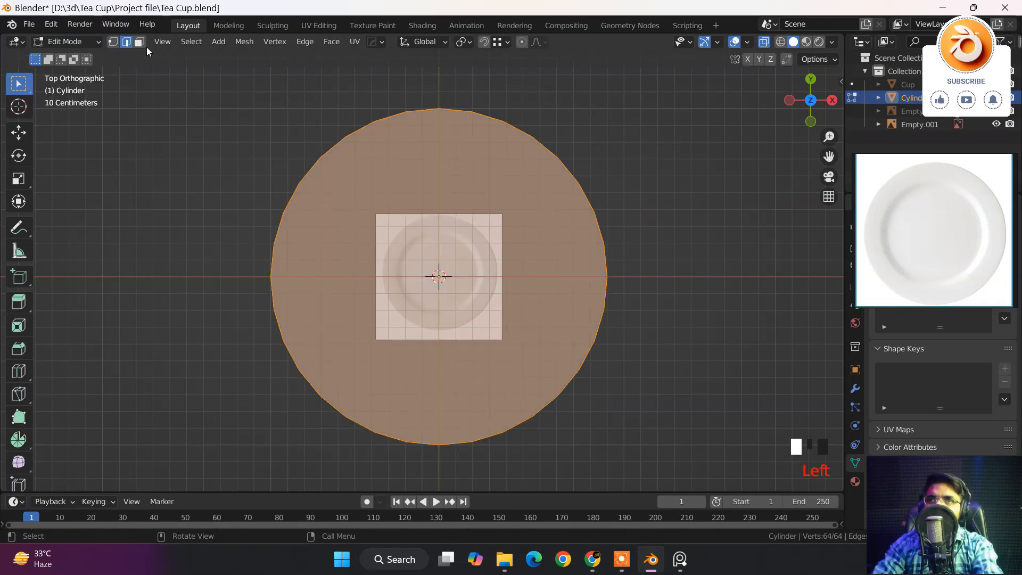
# In face select mode, select both the top and bottom faces of the disc and turn off X-ray.
pyautogui.click(139, 42)
pyautogui.click(510, 259)
pyautogui.moveTo(510, 260); pyautogui.dragTo(535, 173, button='middle')
pyautogui.click(481, 255)
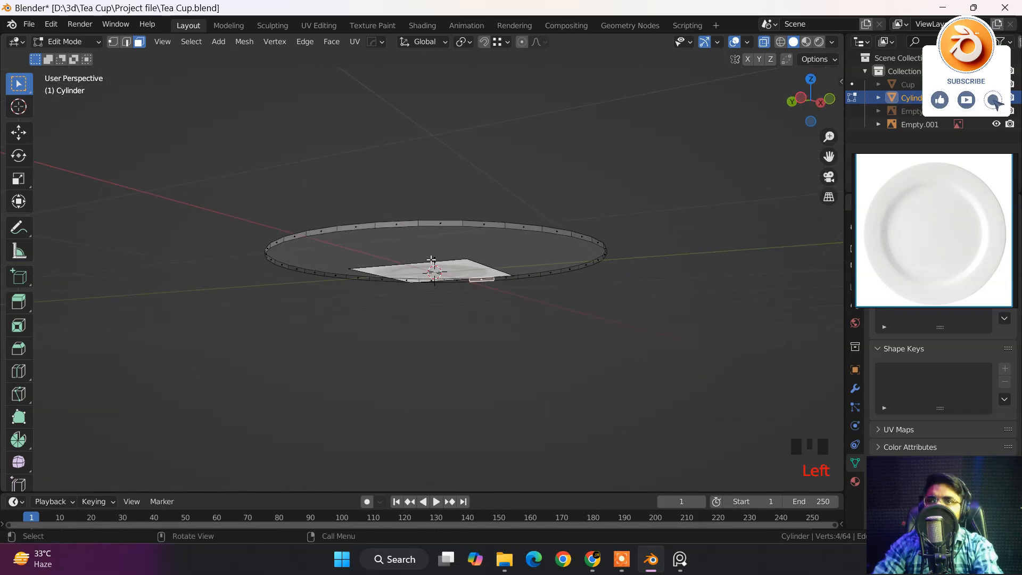
pyautogui.click(431, 260)
pyautogui.keyDown('shift'); pyautogui.moveTo(432, 260); pyautogui.dragTo(408, 360, button='middle'); pyautogui.keyUp('shift')
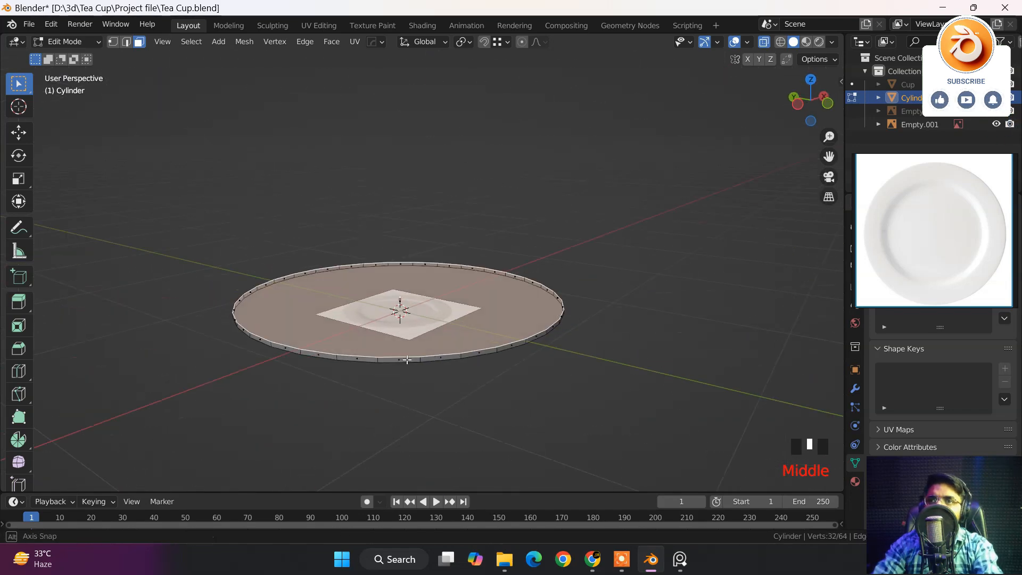
pyautogui.keyDown('shift'); pyautogui.click(403, 323); pyautogui.keyUp('shift')
pyautogui.hotkey('alt', 'z')
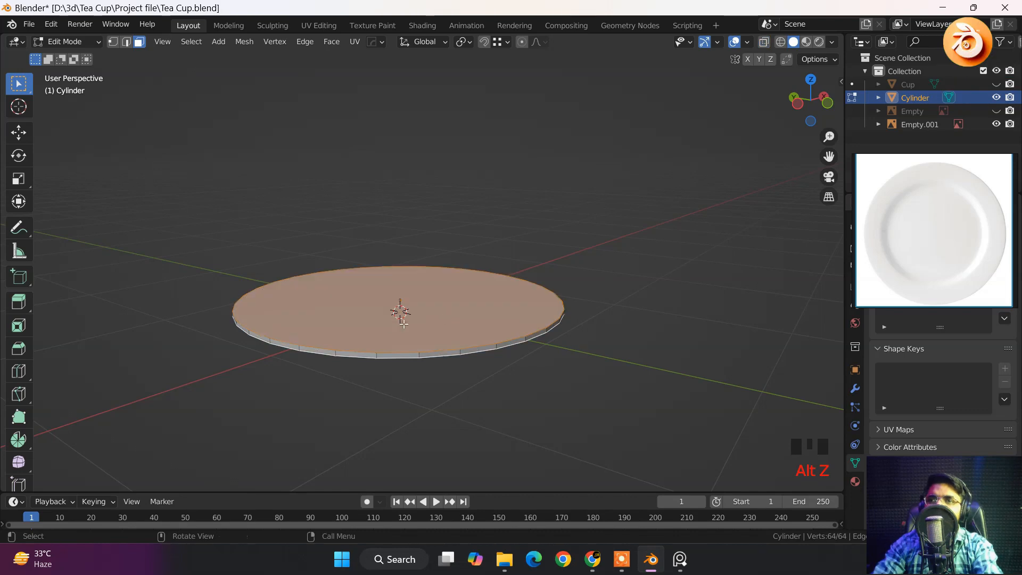
# From the top view with X-ray on, return to Object Mode and scale the disc down uniformly to roughly the photographed plate's size.
pyautogui.moveTo(403, 324); pyautogui.dragTo(419, 241, button='middle')
pyautogui.press('`')
pyautogui.click(419, 165)
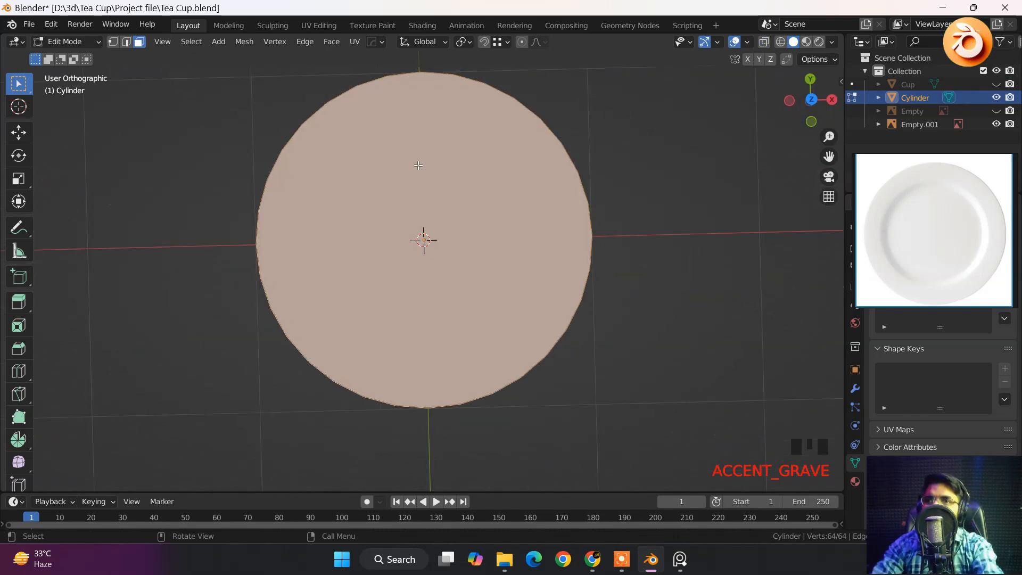
pyautogui.hotkey('alt', 'z')
pyautogui.scroll(5, 433, 187)
pyautogui.keyDown('shift'); pyautogui.moveTo(433, 187); pyautogui.dragTo(391, 340, button='middle'); pyautogui.keyUp('shift')
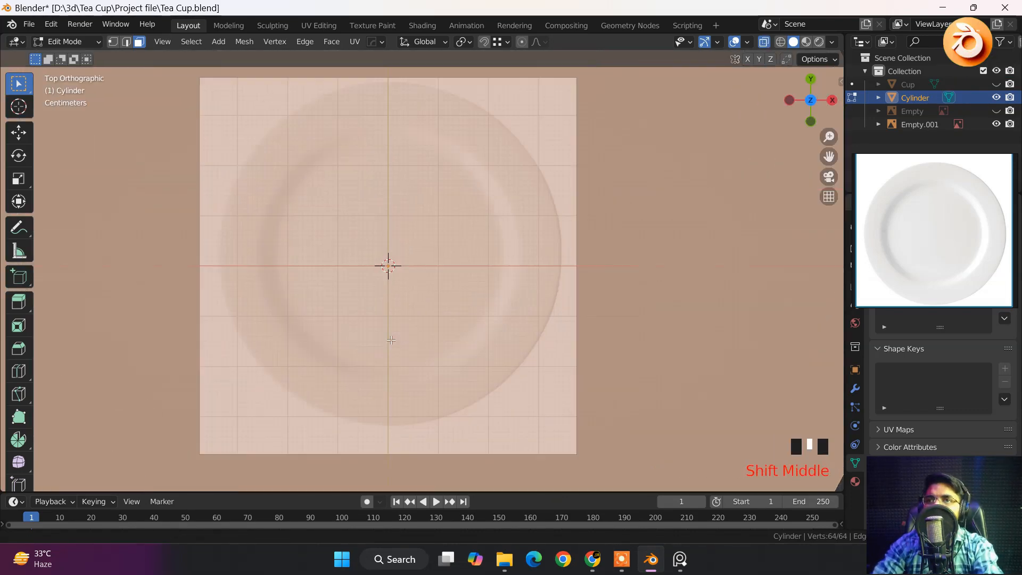
pyautogui.scroll(-6, 391, 339)
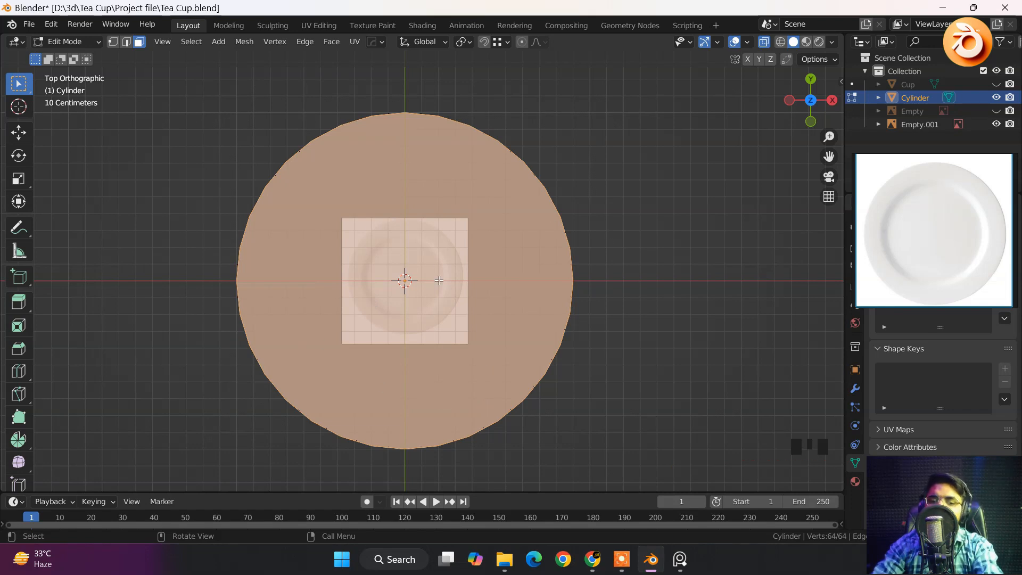
pyautogui.press('Tab')
pyautogui.press('s')
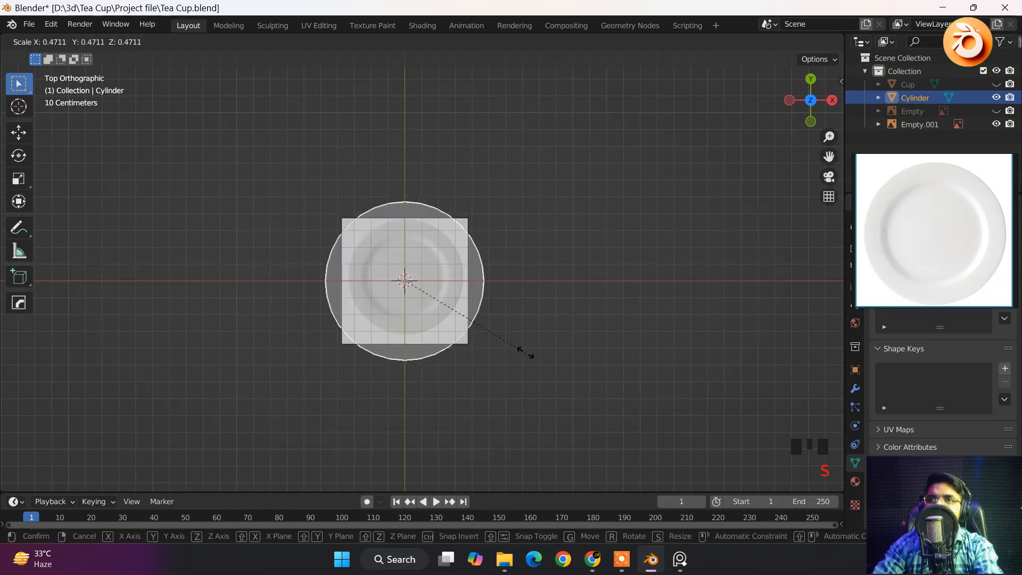
pyautogui.click(505, 336)
# Scale the disc down slightly to the photographed plate's width and shift it a little along the positive X axis.
pyautogui.scroll(4, 474, 270)
pyautogui.scroll(3, 473, 266)
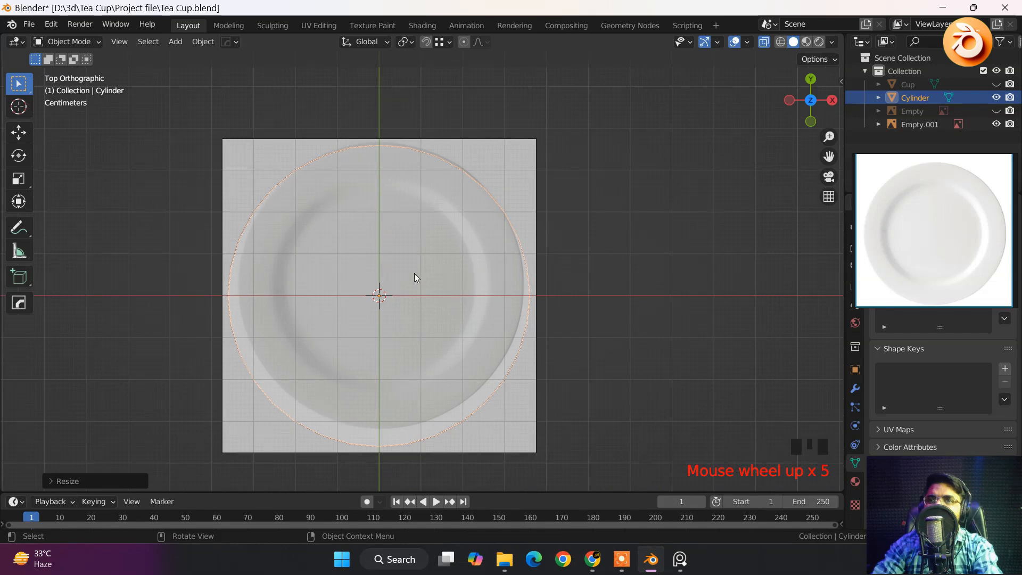
pyautogui.keyDown('shift'); pyautogui.moveTo(415, 277); pyautogui.dragTo(435, 269, button='middle'); pyautogui.keyUp('shift')
pyautogui.press('s')
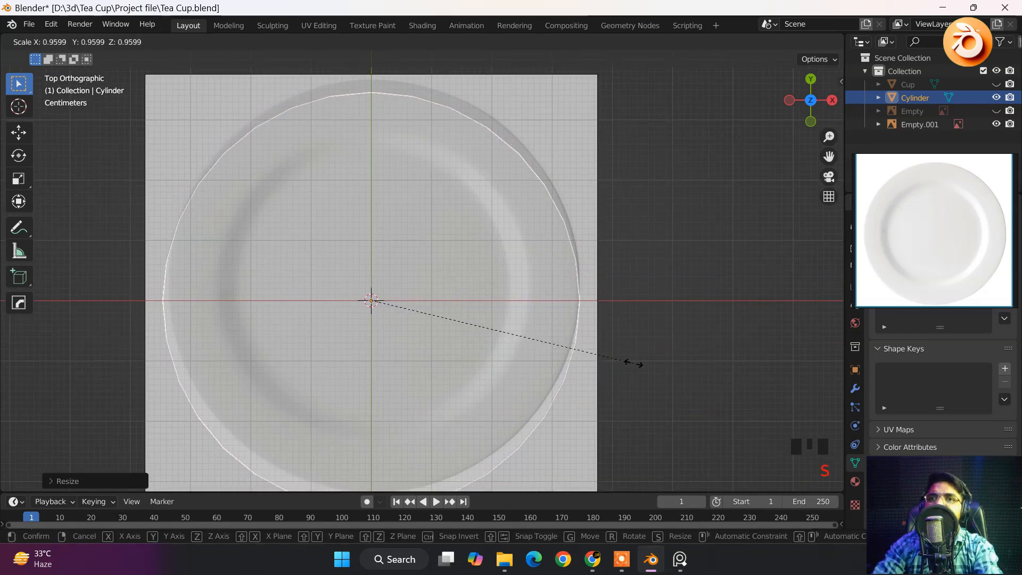
pyautogui.click(629, 365)
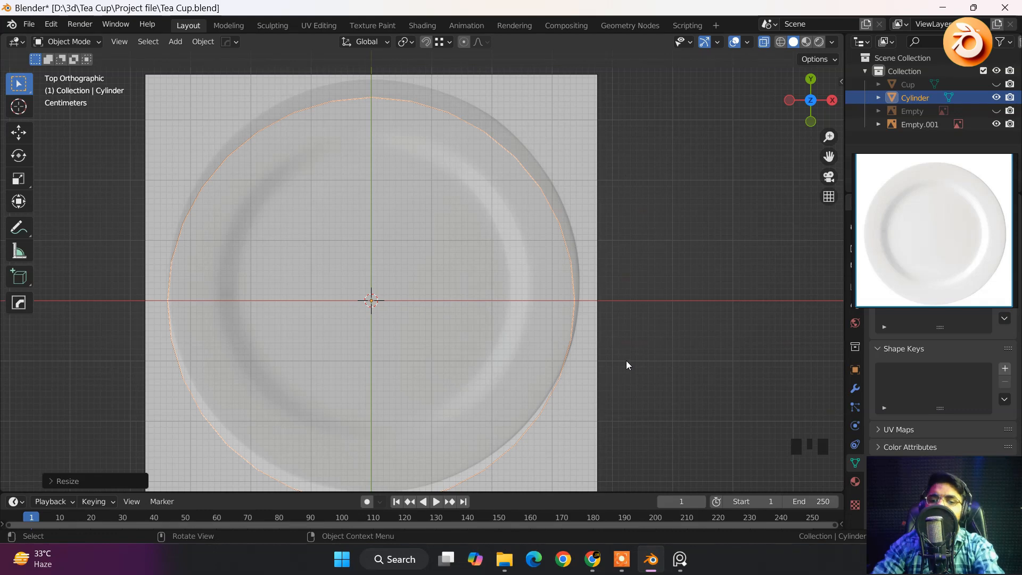
pyautogui.press('g')
pyautogui.press('x')
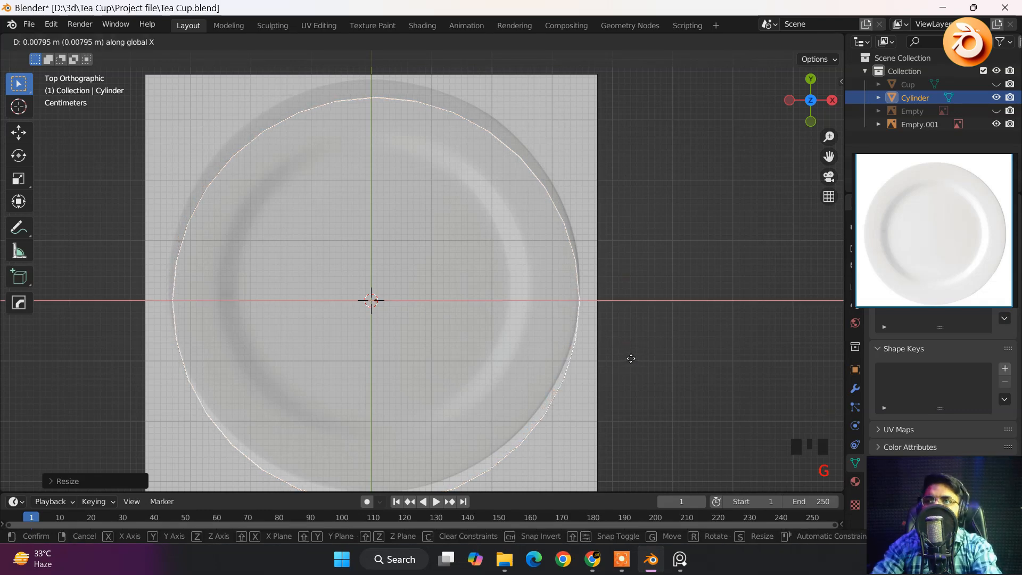
pyautogui.click(629, 359)
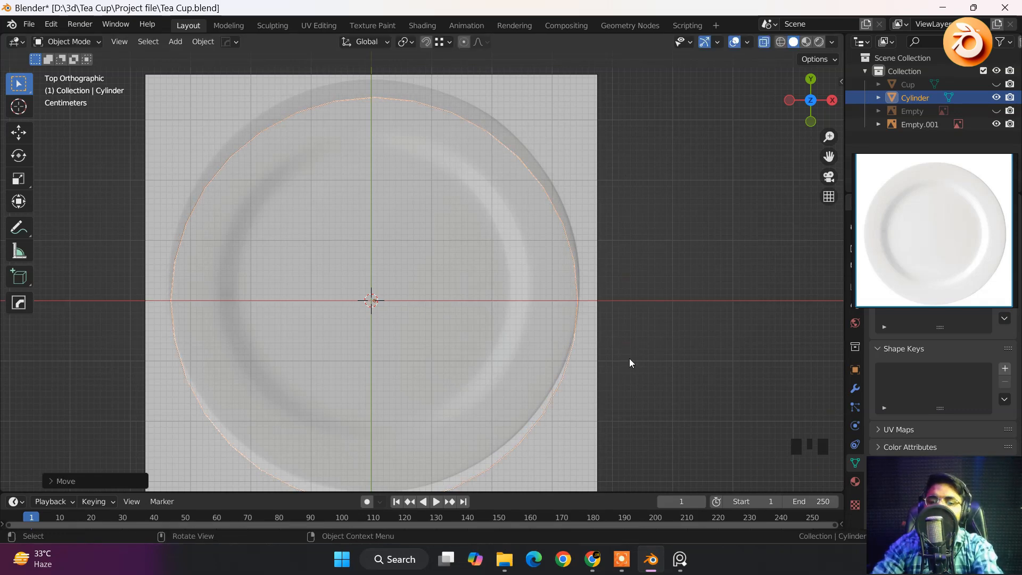
# Move the disc about 0.022 m along the Y axis and scale it up slightly to match the plate photo's rim.
pyautogui.press('g')
pyautogui.press('y')
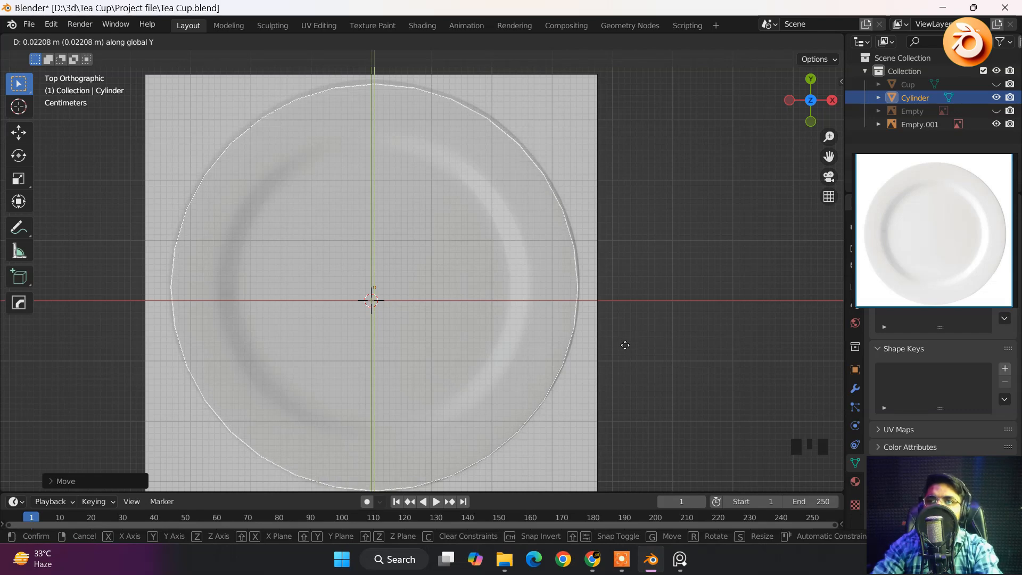
pyautogui.click(626, 345)
pyautogui.press('s')
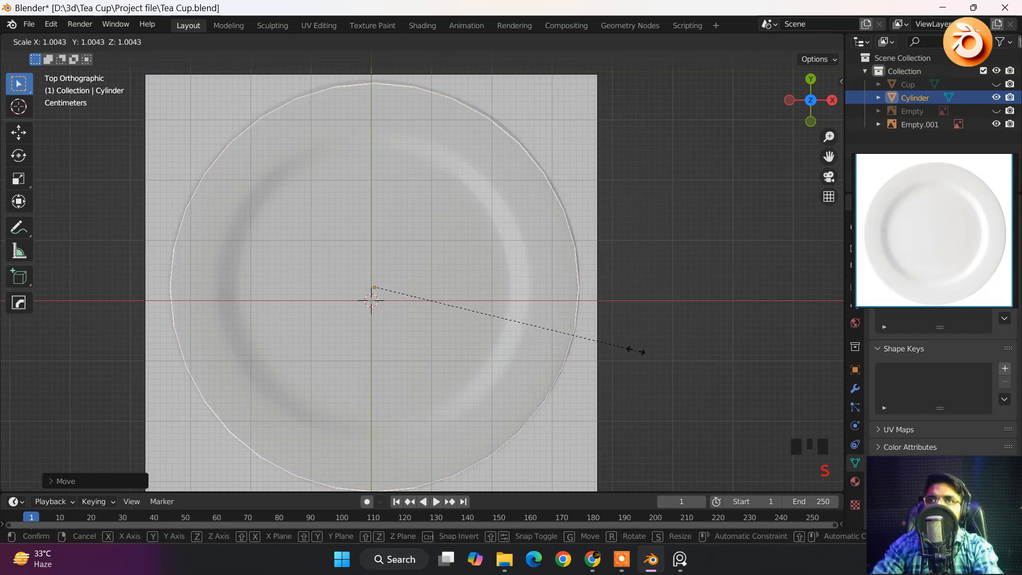
pyautogui.click(632, 365)
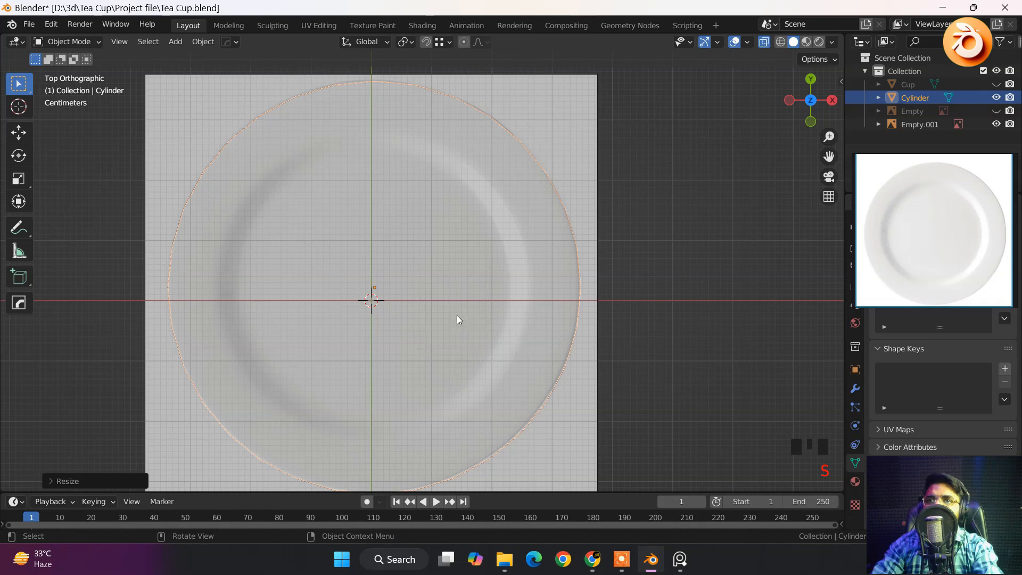
pyautogui.scroll(-3, 449, 285)
pyautogui.scroll(1, 376, 270)
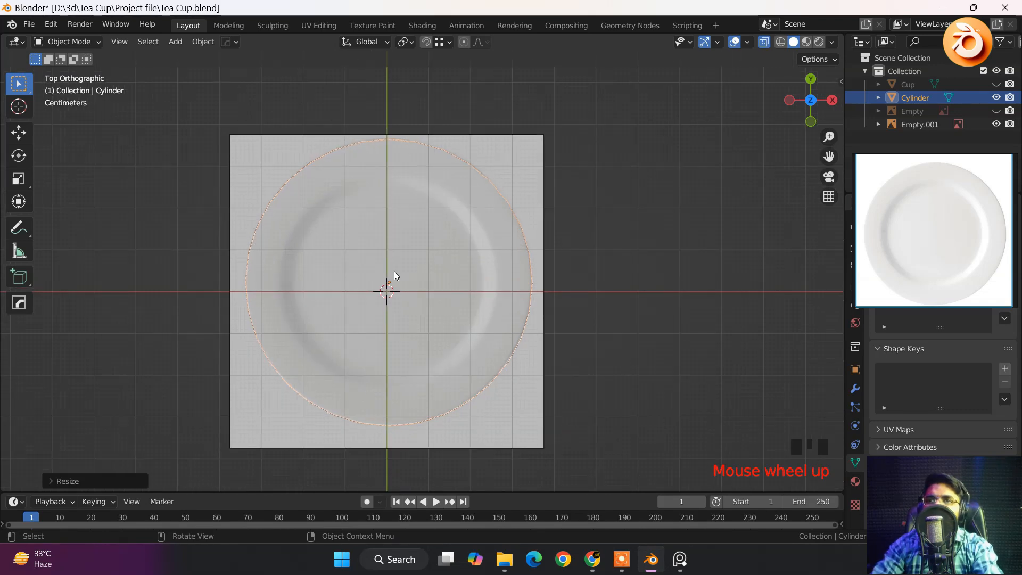
pyautogui.hotkey('alt', 'z')
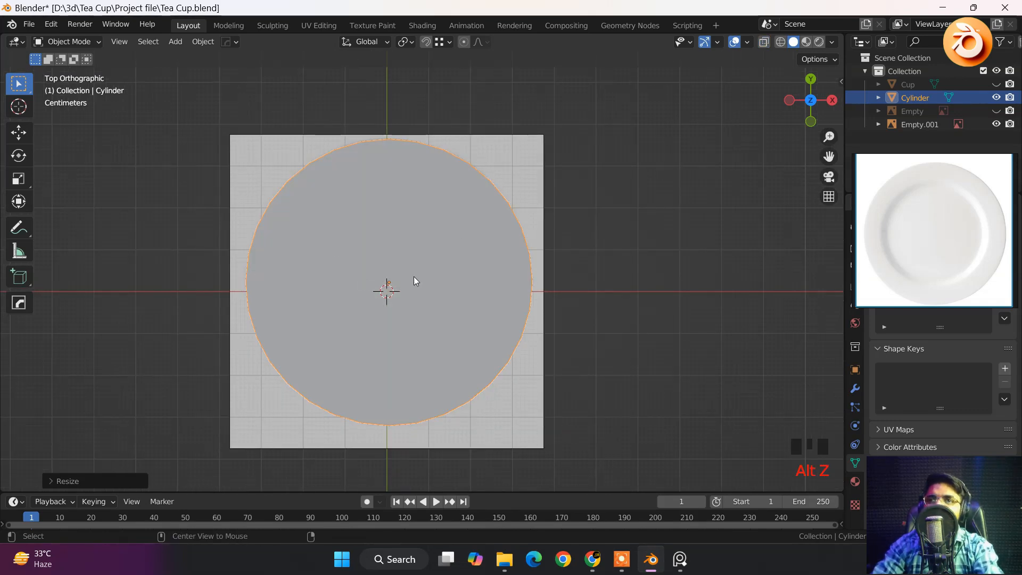
pyautogui.hotkey('alt', 'z')
# In Edit Mode, inset the selected disc faces twice, by about 0.2271 m and about 0.1034 m, following the plate's inner rings.
pyautogui.press('Tab')
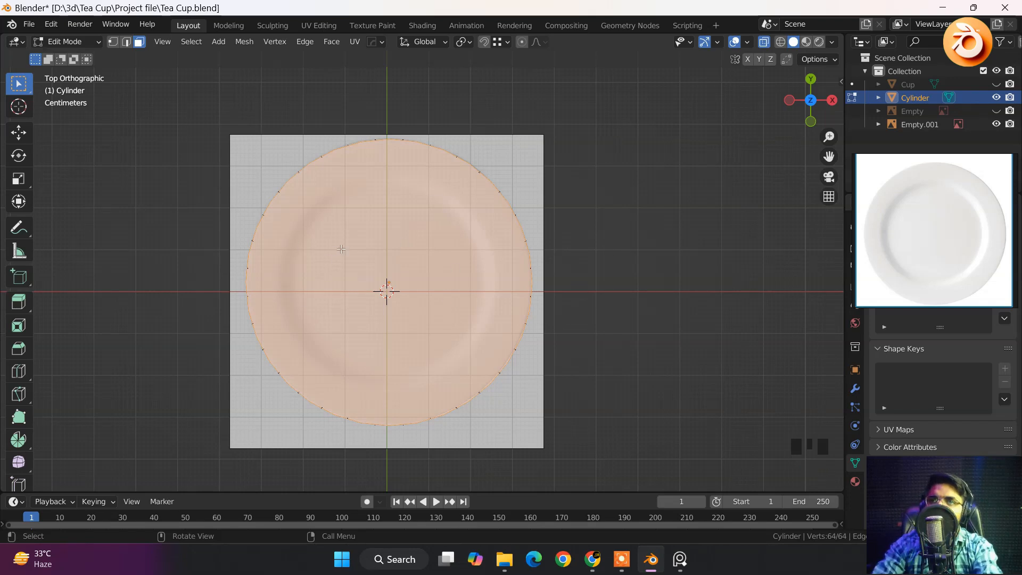
pyautogui.click(441, 306)
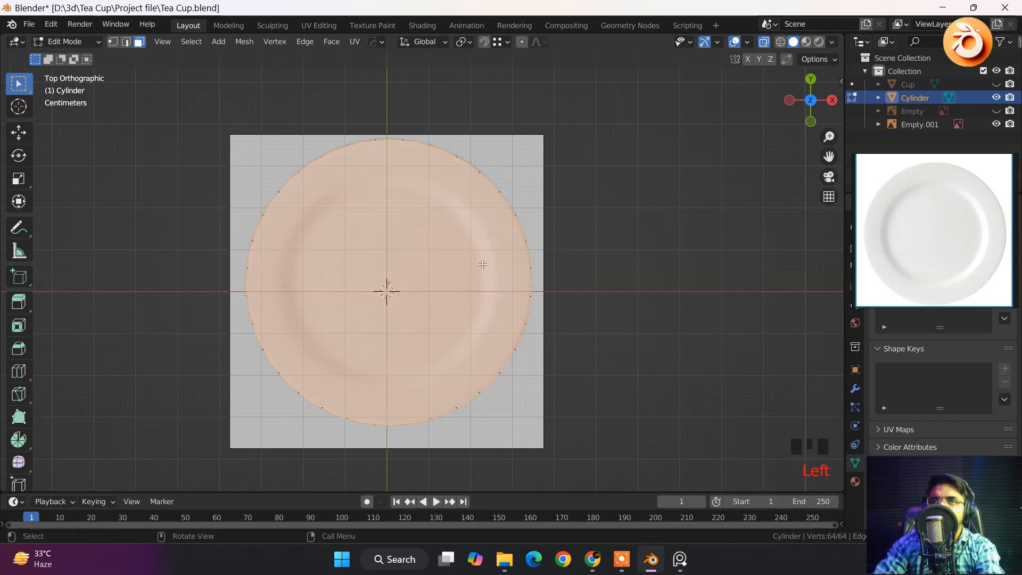
pyautogui.click(953, 229)
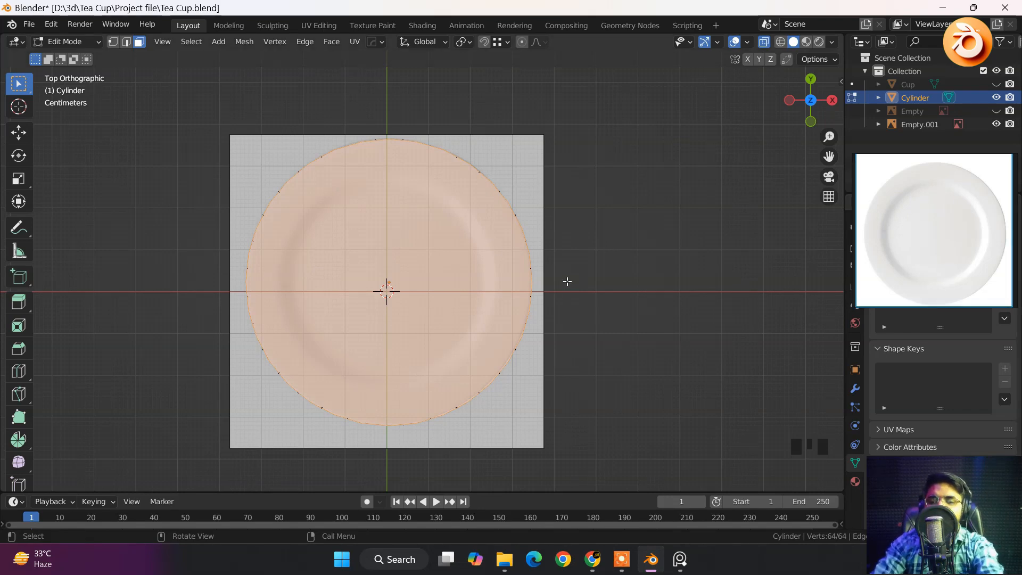
pyautogui.press('i')
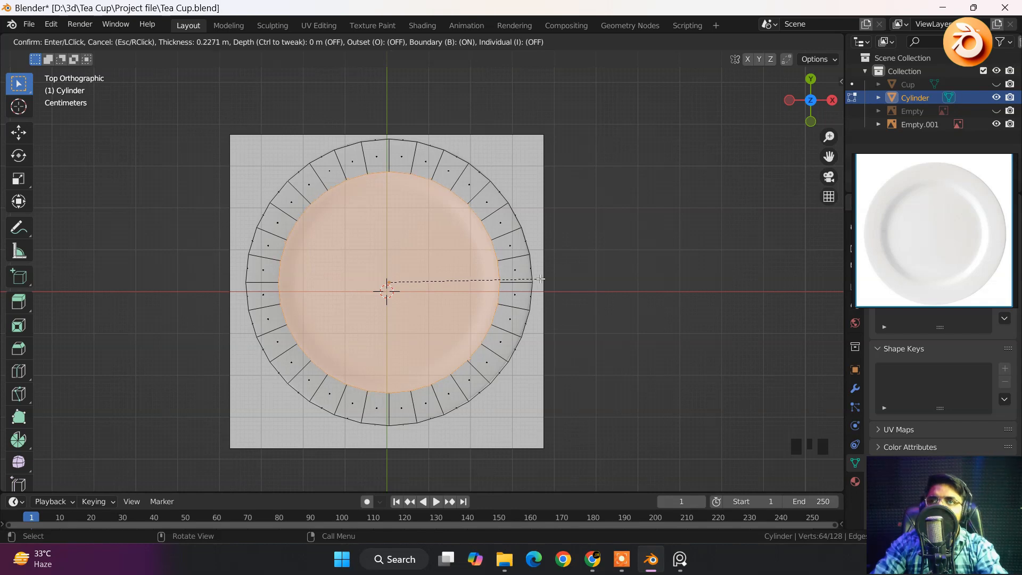
pyautogui.click(540, 278)
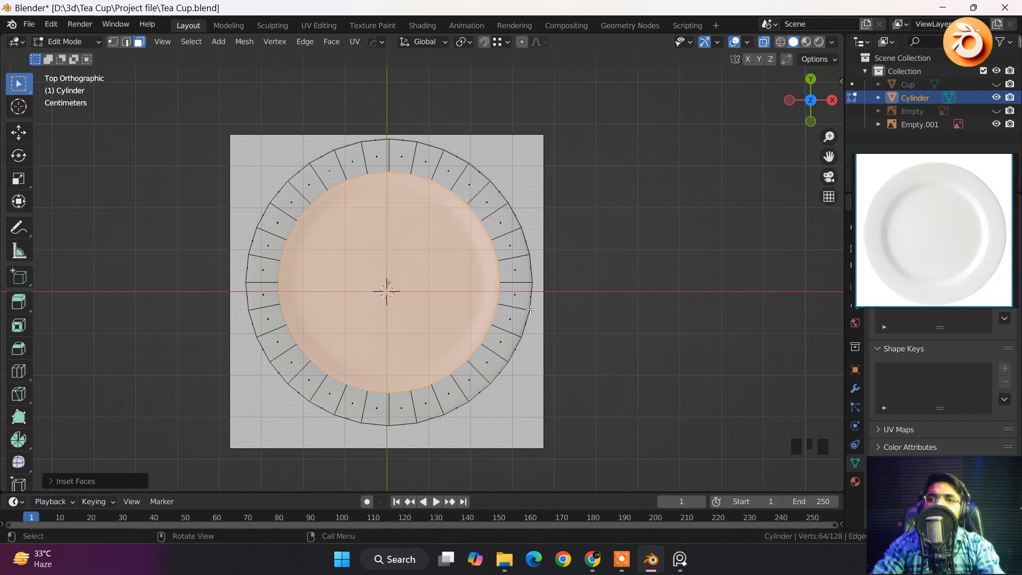
pyautogui.press('i')
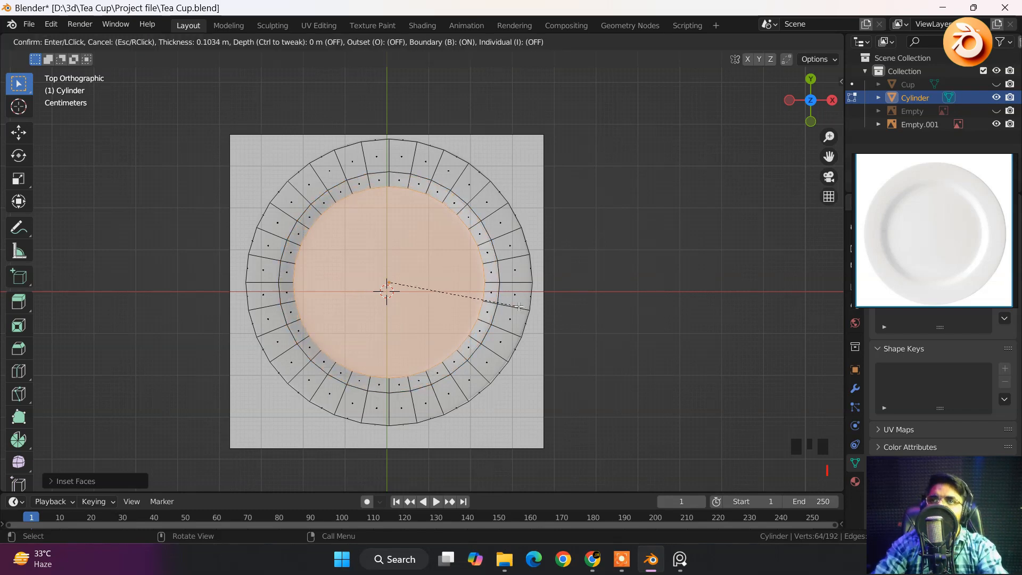
pyautogui.click(518, 307)
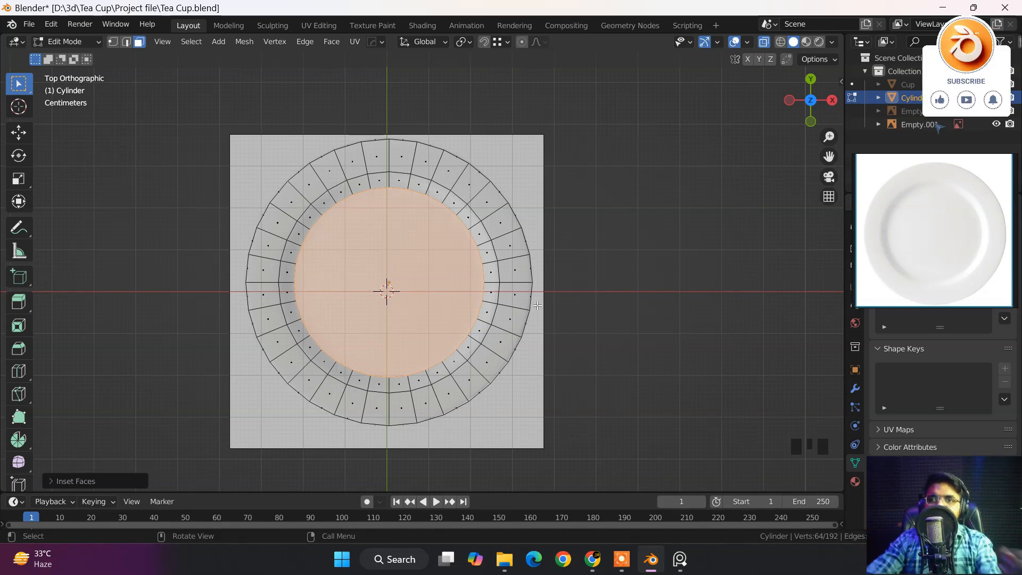
# In Object Mode from the front view, turn off X-ray and lower the disc about 0.04 m along its local Z axis.
pyautogui.press('`')
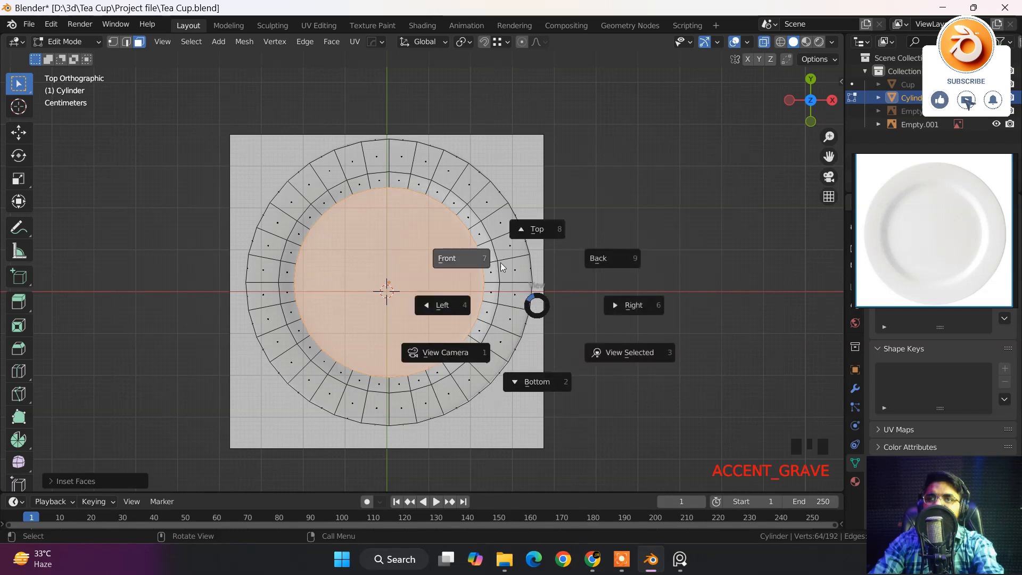
pyautogui.click(462, 250)
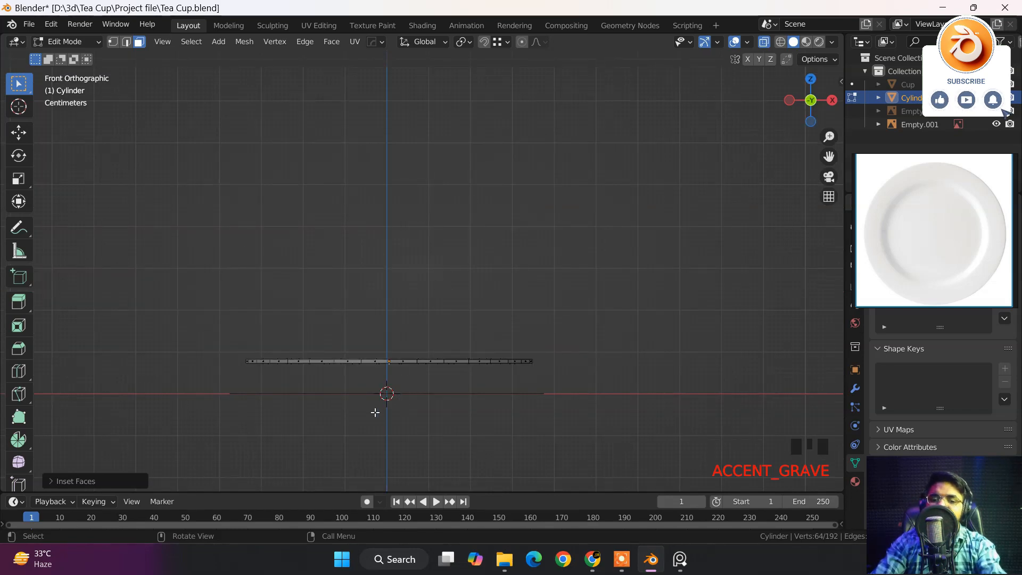
pyautogui.click(66, 40)
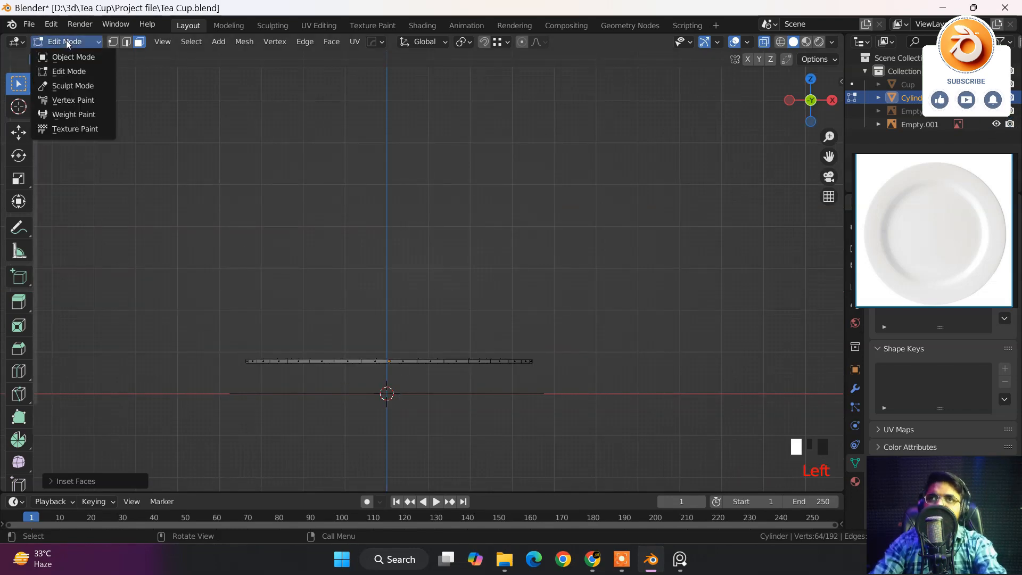
pyautogui.click(69, 55)
pyautogui.scroll(5, 405, 388)
pyautogui.keyDown('shift'); pyautogui.moveTo(405, 388); pyautogui.dragTo(417, 259, button='middle'); pyautogui.keyUp('shift')
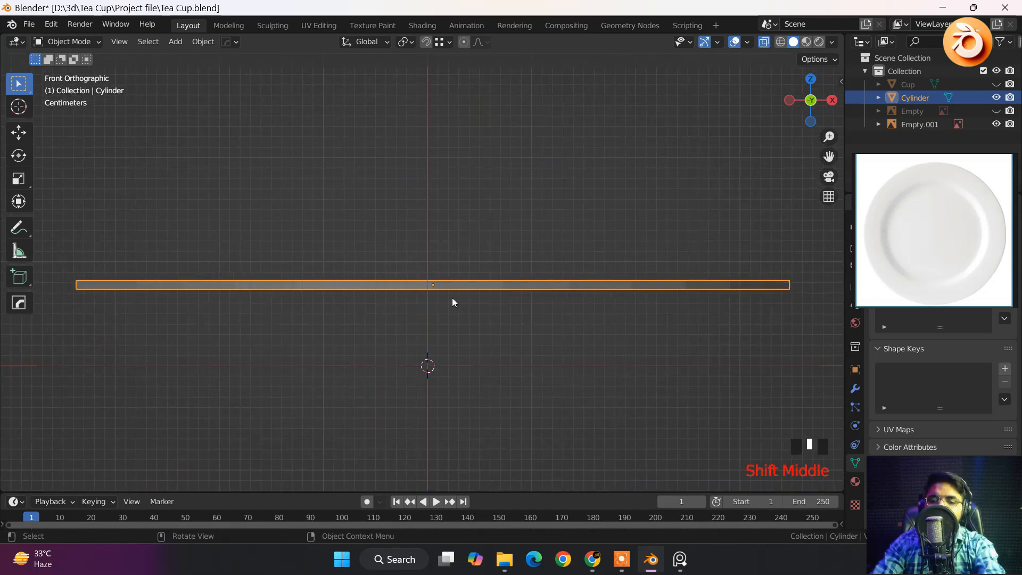
pyautogui.hotkey('alt', 'z')
pyautogui.press('g')
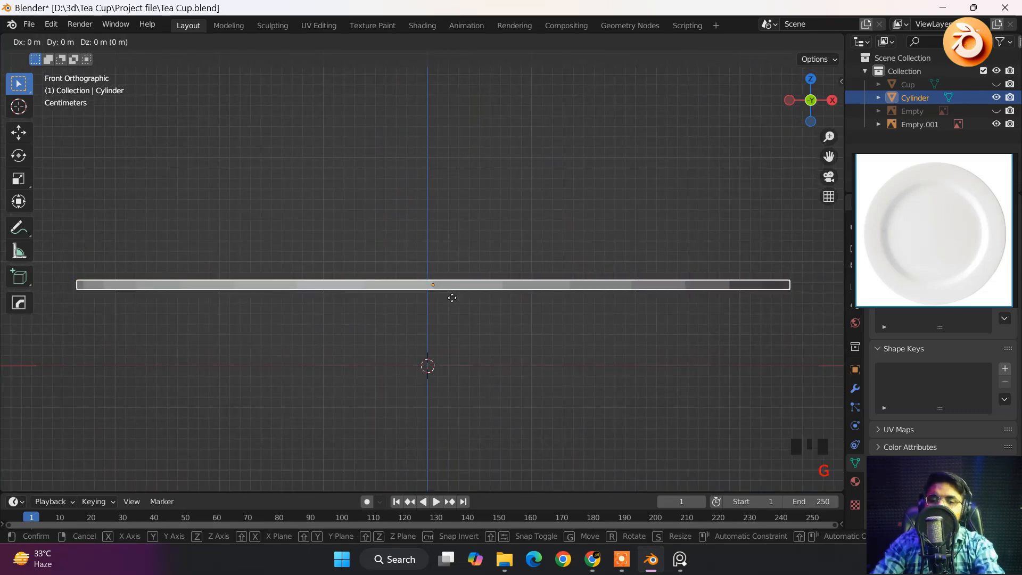
pyautogui.press('z')
pyautogui.press('z')
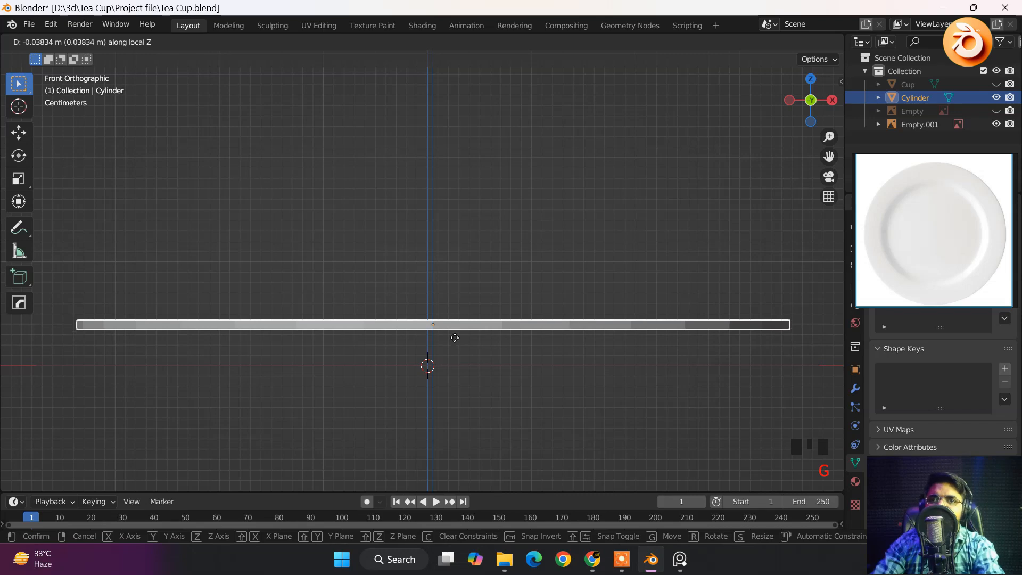
pyautogui.click(455, 348)
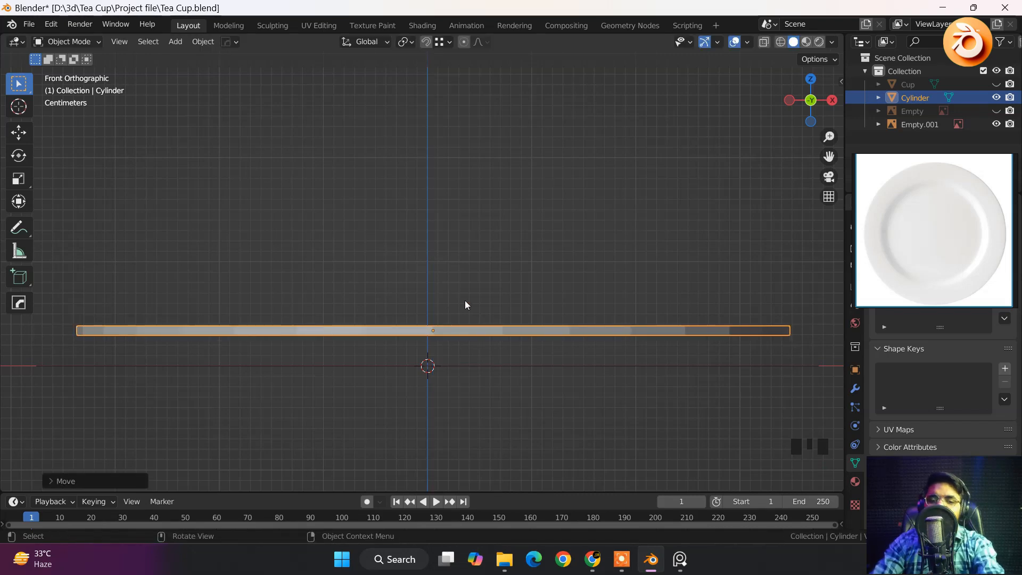
# In Edit Mode from the front view, lower the plate's selected inner faces about 0.021 m along global Z to form the recess.
pyautogui.click(80, 45)
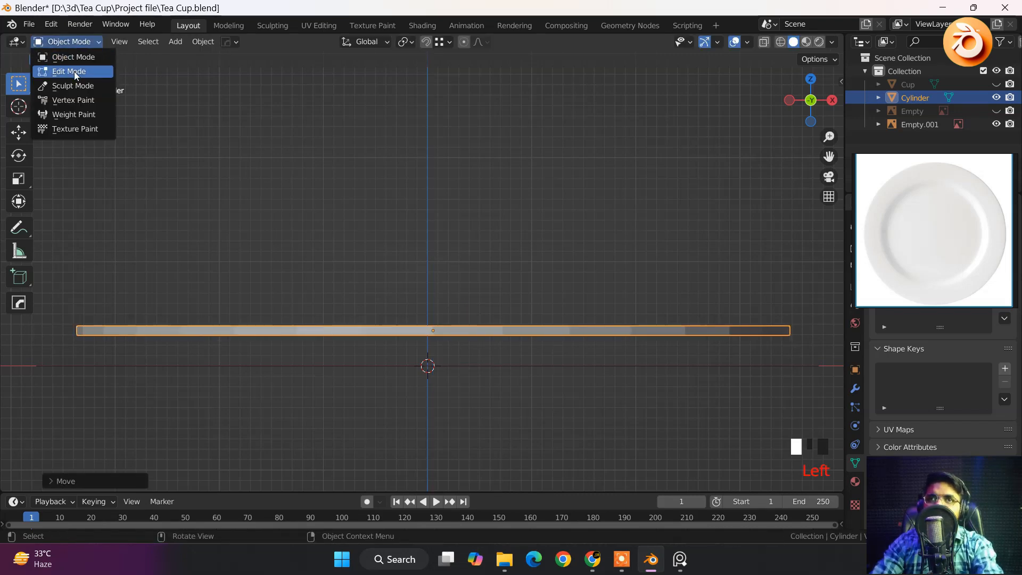
pyautogui.click(74, 71)
pyautogui.moveTo(377, 241); pyautogui.dragTo(393, 364, button='middle')
pyautogui.scroll(-3, 424, 323)
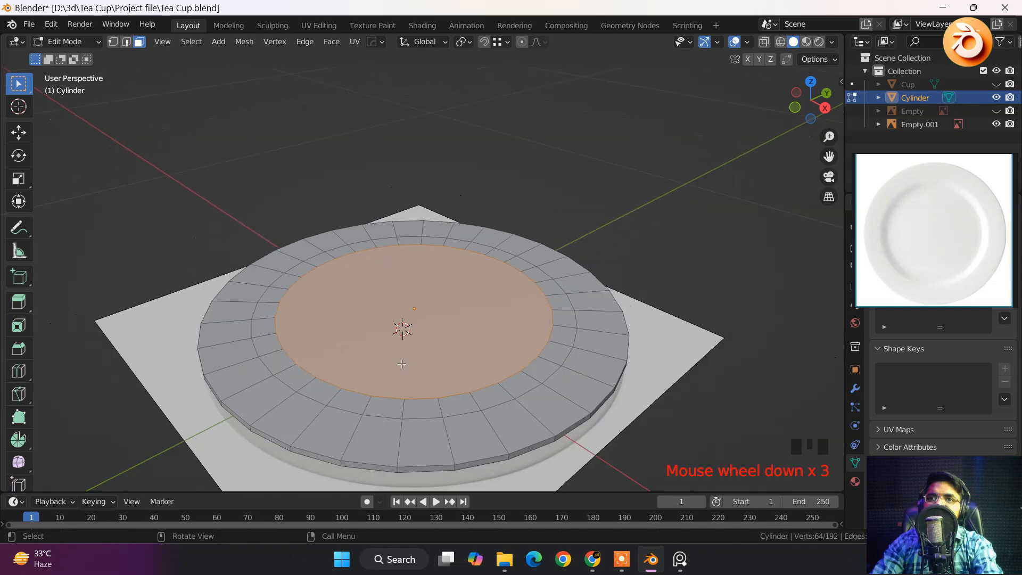
pyautogui.moveTo(423, 323); pyautogui.dragTo(386, 329, button='middle')
pyautogui.press('`')
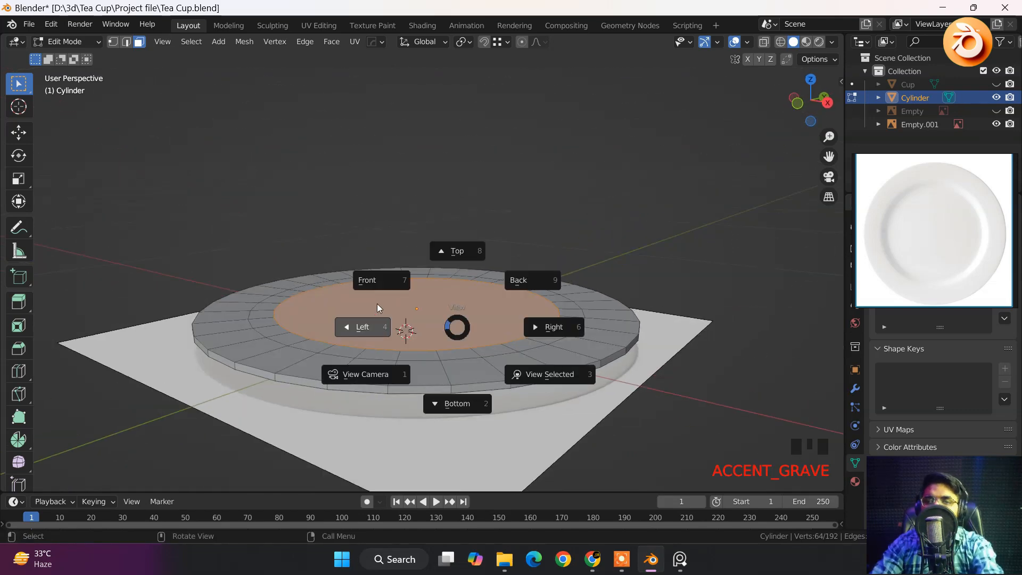
pyautogui.scroll(4, 363, 313)
pyautogui.moveTo(434, 301)
pyautogui.keyDown('shift'); pyautogui.mouseDown(button='middle')
pyautogui.moveTo(445, 298)
pyautogui.moveTo(433, 257)
pyautogui.moveTo(446, 290)
pyautogui.moveTo(434, 289)
pyautogui.mouseUp(button='middle'); pyautogui.keyUp('shift')
pyautogui.scroll(4, 448, 290)
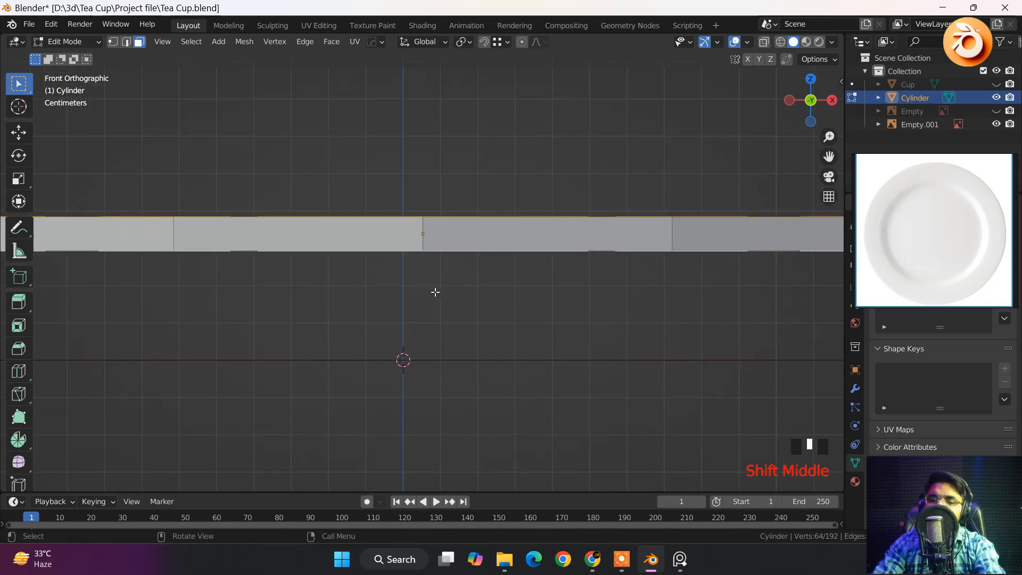
pyautogui.press('g')
pyautogui.press('z')
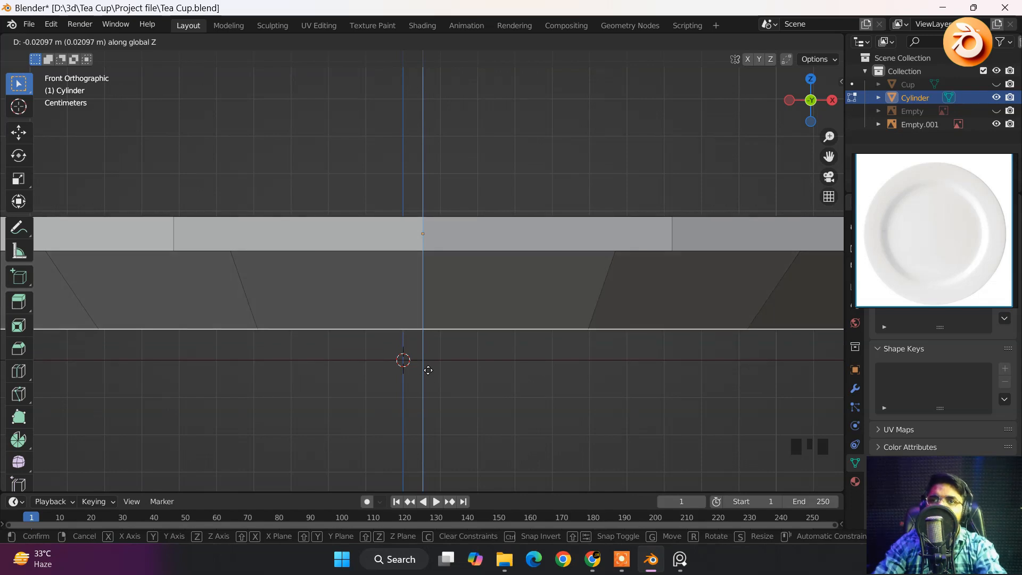
pyautogui.click(428, 370)
pyautogui.scroll(-5, 416, 351)
pyautogui.moveTo(406, 336); pyautogui.dragTo(341, 367, button='middle')
pyautogui.scroll(-5, 333, 342)
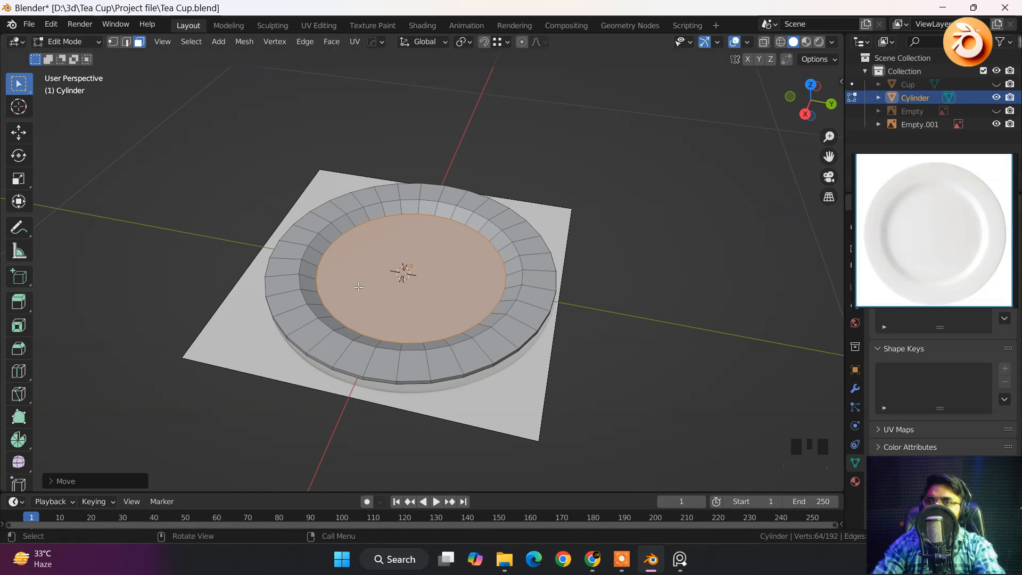
# Select the plate's bottom centre face and extrude it about 0.005 m downward along global Z to form the base.
pyautogui.moveTo(307, 315); pyautogui.dragTo(376, 302, button='middle')
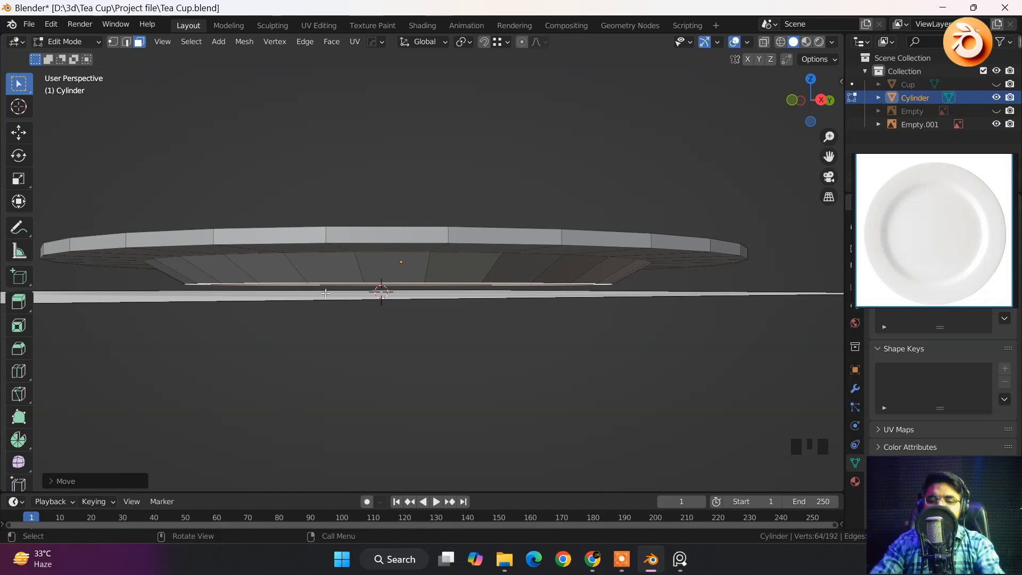
pyautogui.moveTo(326, 292); pyautogui.dragTo(411, 265, button='middle')
pyautogui.click(345, 320)
pyautogui.click(347, 230)
pyautogui.press('`')
pyautogui.click(282, 161)
pyautogui.scroll(6, 333, 288)
pyautogui.scroll(4, 473, 280)
pyautogui.press('e')
pyautogui.press('z')
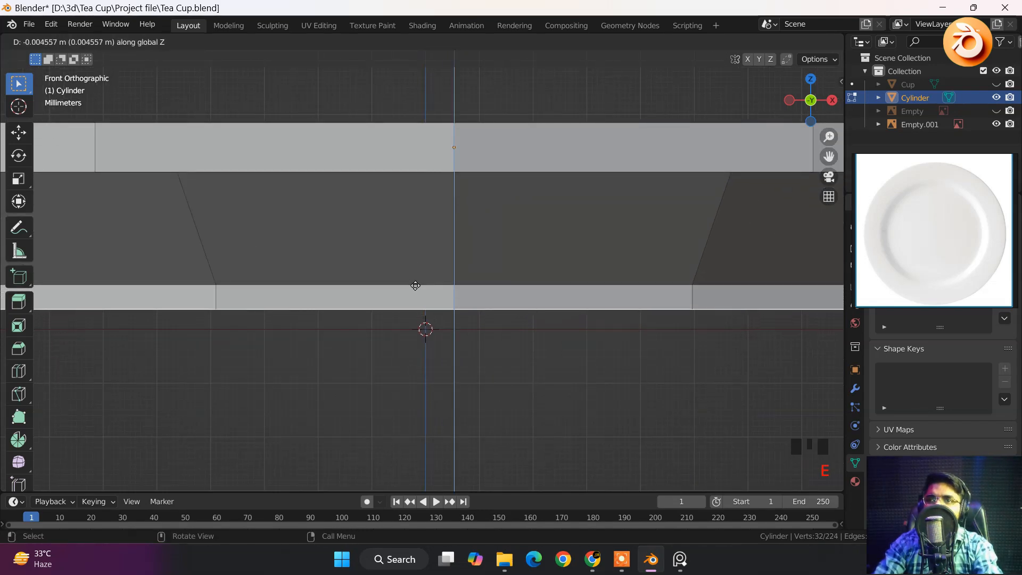
pyautogui.click(413, 285)
# Examine the extruded plate base from the front and at an angle, with a brief X-ray check.
pyautogui.scroll(-5, 400, 299)
pyautogui.scroll(-2, 400, 300)
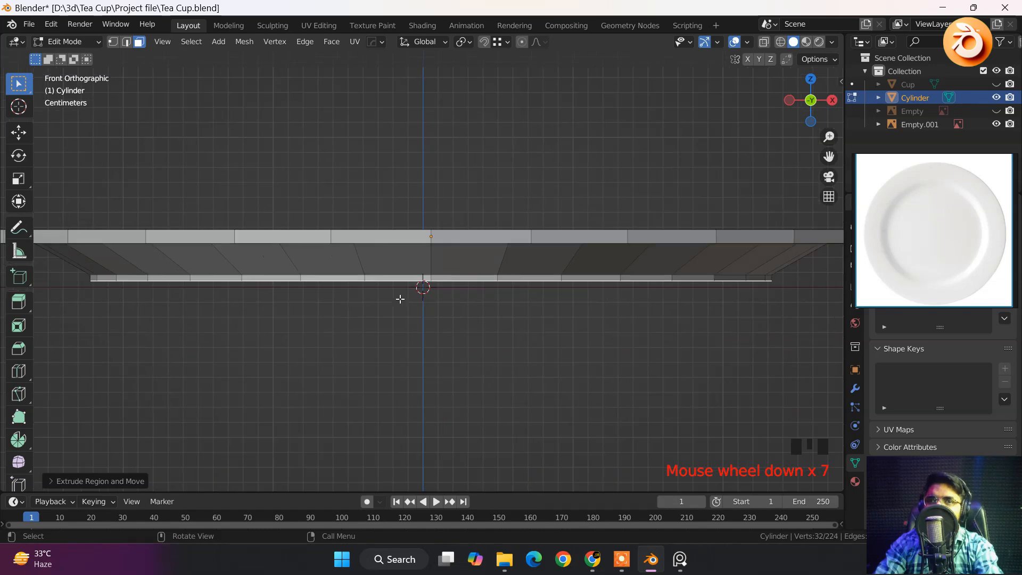
pyautogui.scroll(2, 400, 297)
pyautogui.scroll(-5, 274, 296)
pyautogui.scroll(13, 422, 296)
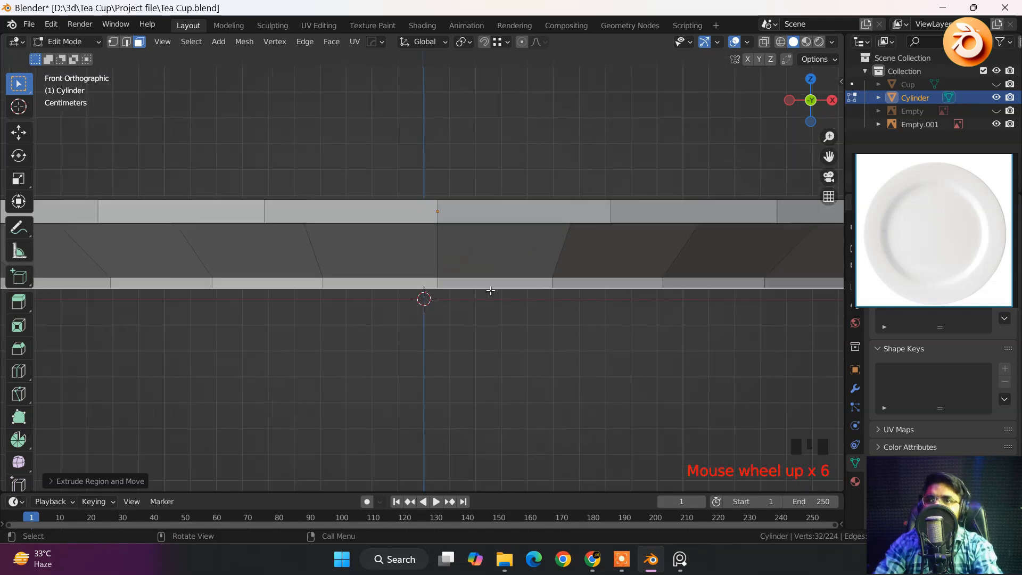
pyautogui.scroll(-3, 485, 291)
pyautogui.moveTo(486, 291); pyautogui.dragTo(399, 258, button='middle')
pyautogui.hotkey('alt', 'z')
pyautogui.hotkey('alt', 'z')
pyautogui.scroll(-15, 468, 256)
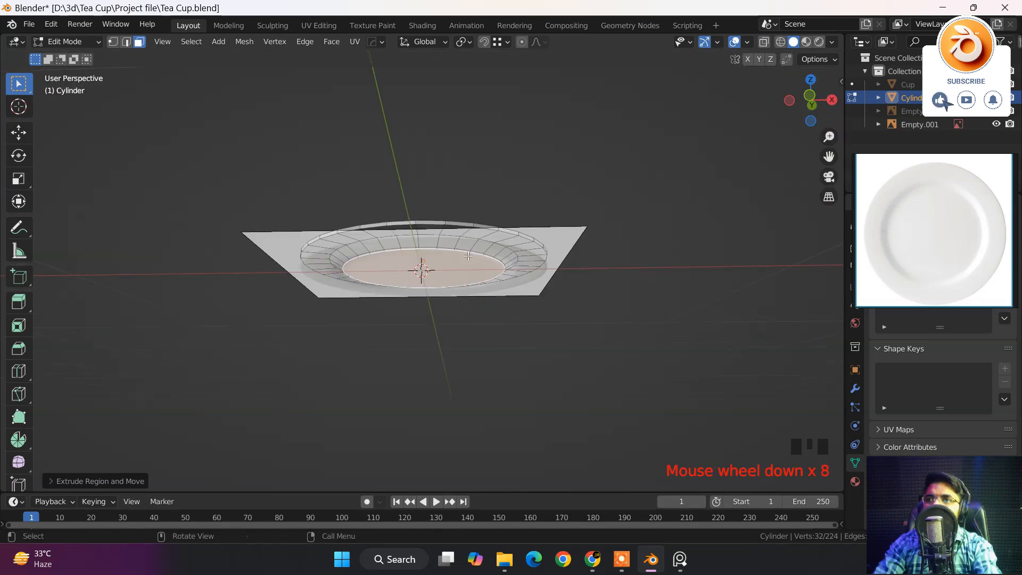
pyautogui.moveTo(468, 258); pyautogui.dragTo(502, 287, button='middle')
# Return to Object Mode, reveal the hidden objects, and hide both reference images so only the cup and plate are shown.
pyautogui.press('Tab')
pyautogui.scroll(8, 454, 297)
pyautogui.click(369, 339)
pyautogui.press('h')
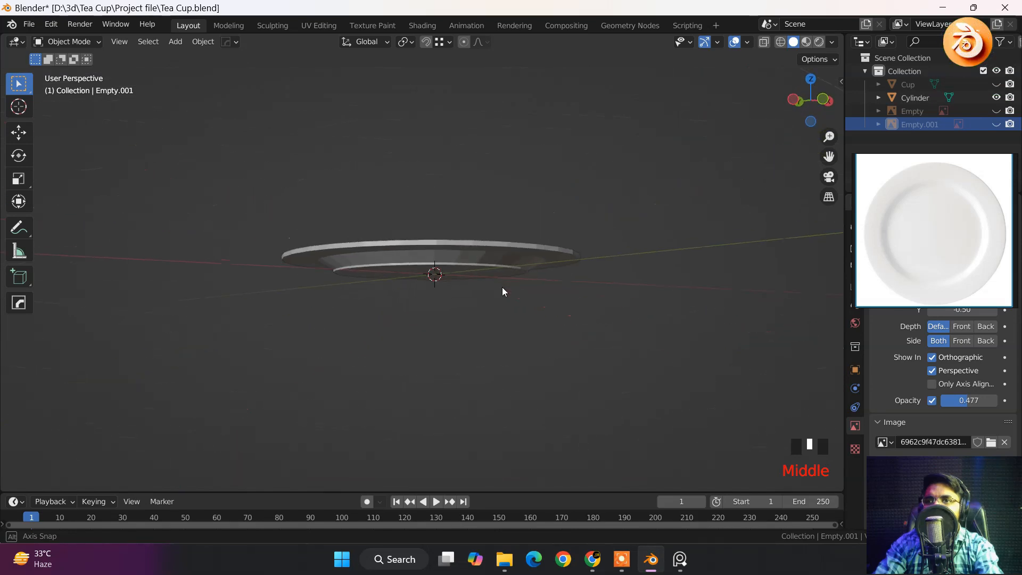
pyautogui.hotkey('alt', 'h')
pyautogui.click(231, 210)
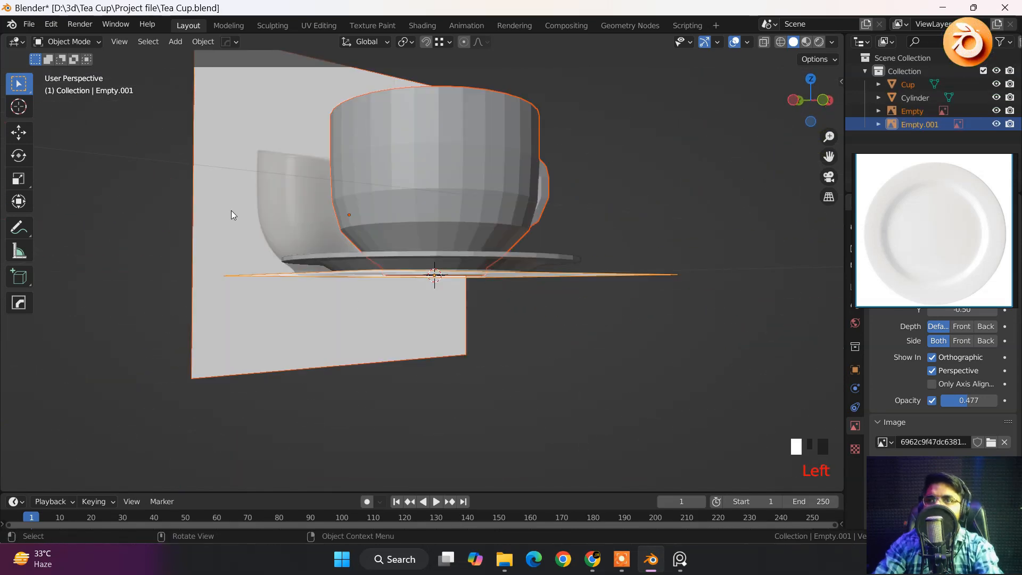
pyautogui.moveTo(226, 229); pyautogui.dragTo(270, 395, button='middle')
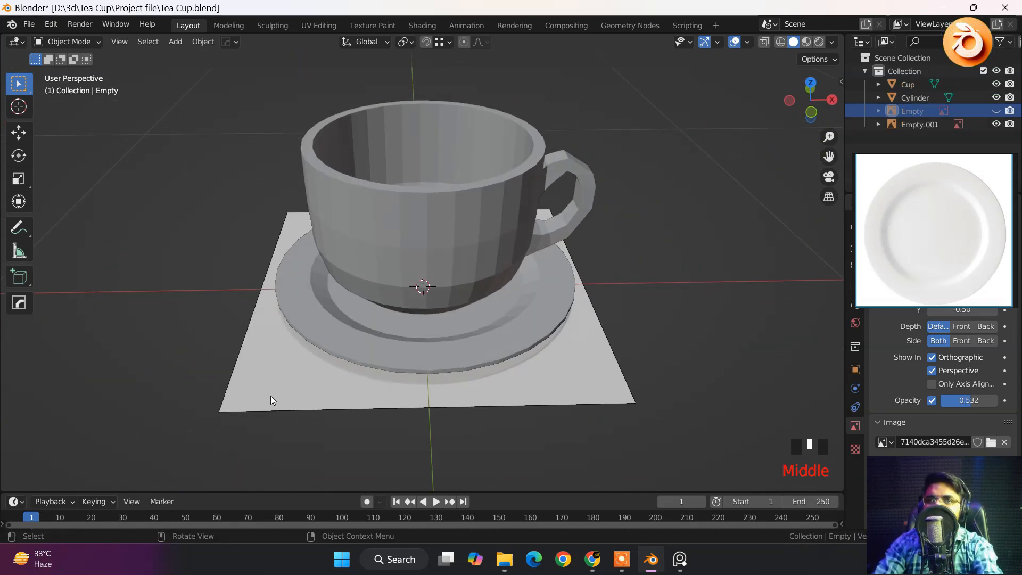
pyautogui.click(270, 396)
pyautogui.press('h')
pyautogui.scroll(2, 424, 326)
pyautogui.moveTo(424, 326); pyautogui.dragTo(447, 242, button='middle')
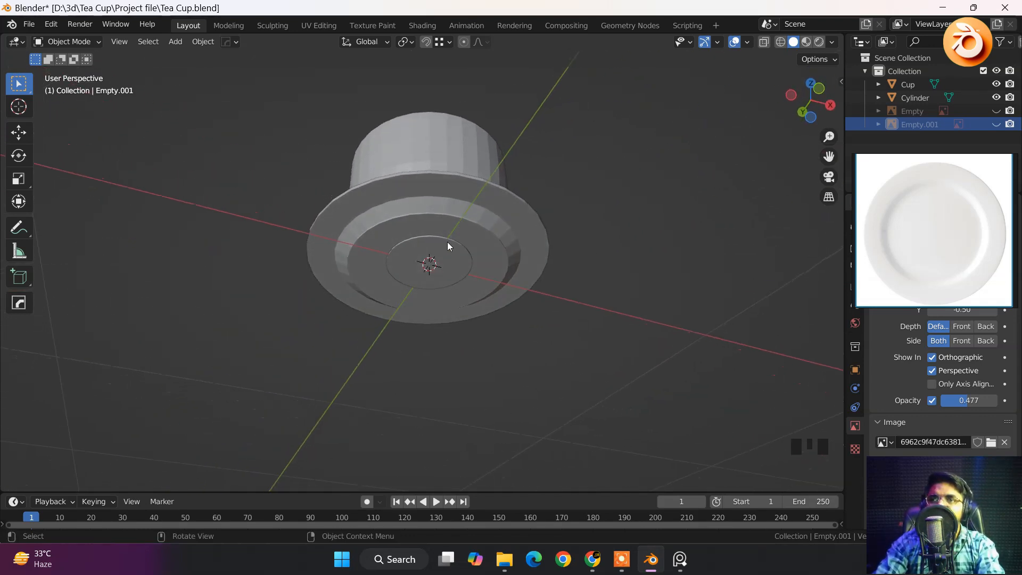
# In the front view, lower the plate about 0.004 m along global Z to align its underside with the cup's base.
pyautogui.click(416, 155)
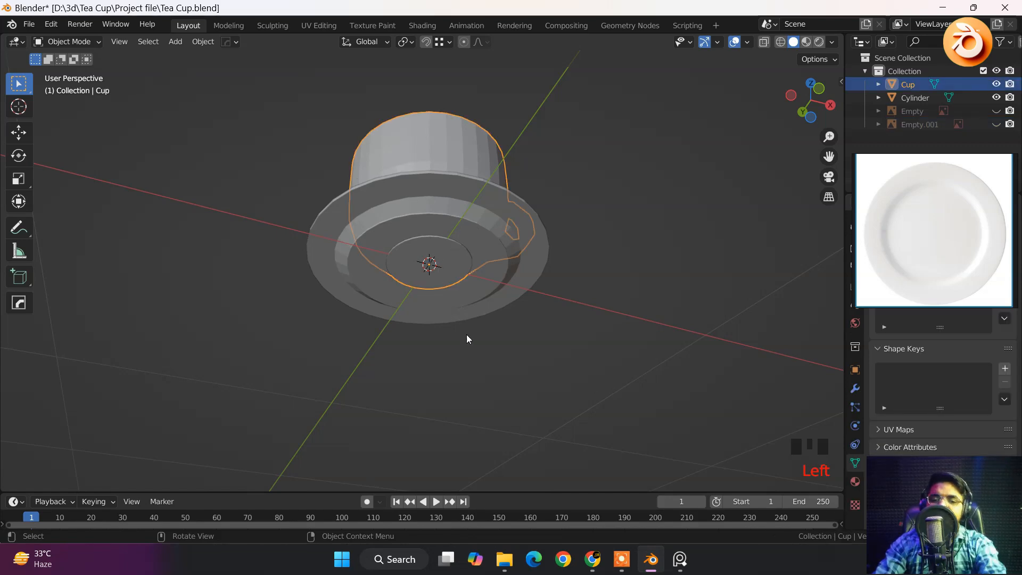
pyautogui.press('`')
pyautogui.scroll(9, 426, 266)
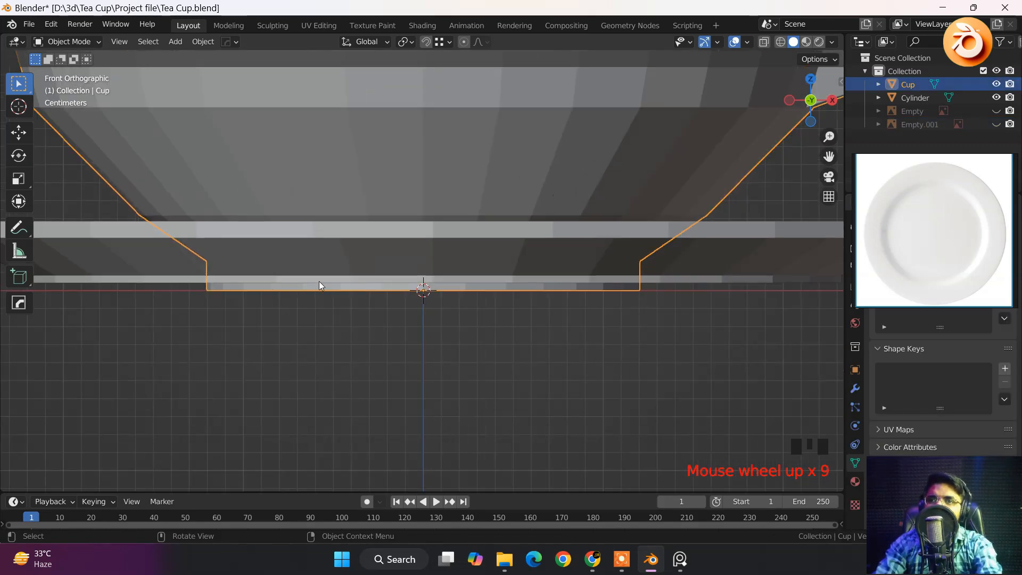
pyautogui.click(181, 258)
pyautogui.scroll(7, 294, 276)
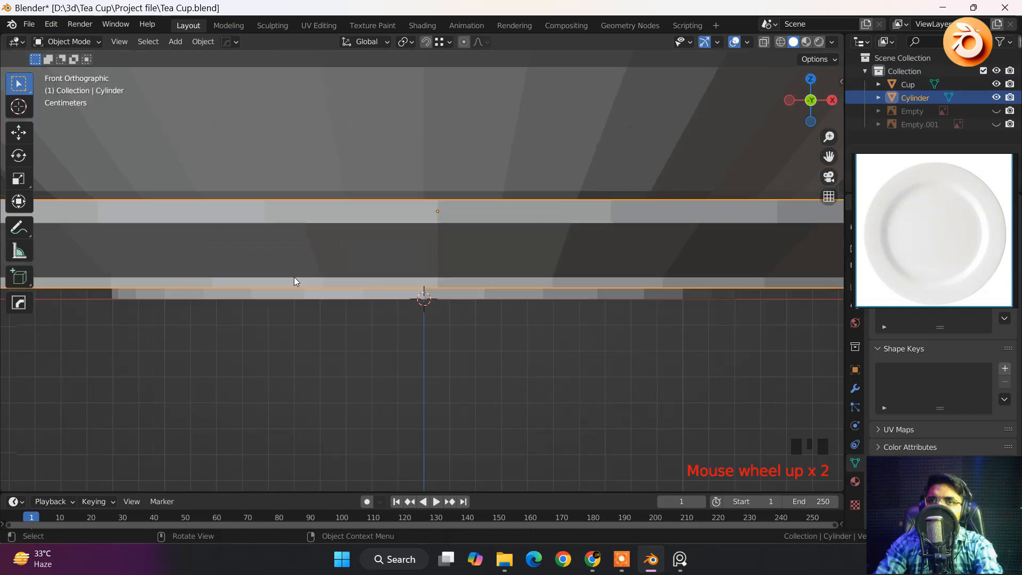
pyautogui.keyDown('shift'); pyautogui.moveTo(377, 250); pyautogui.dragTo(514, 225, button='middle'); pyautogui.keyUp('shift')
pyautogui.scroll(-4, 320, 235)
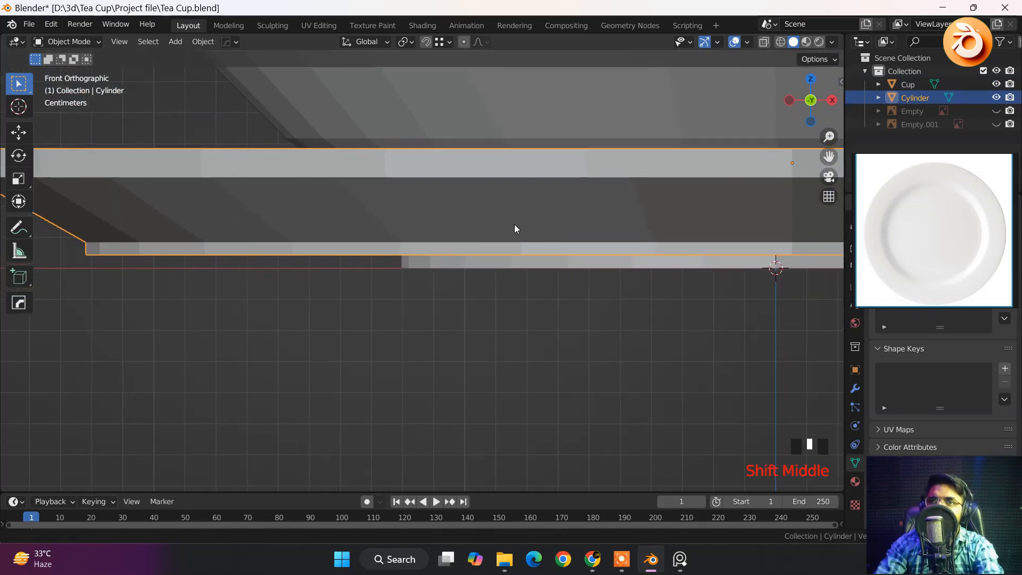
pyautogui.scroll(1, 396, 243)
pyautogui.click(458, 267)
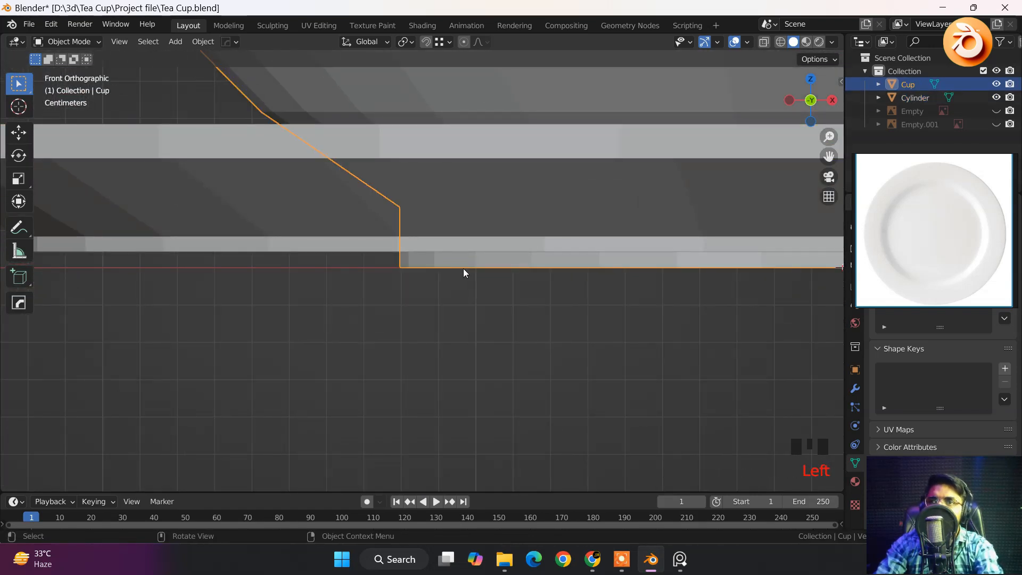
pyautogui.click(354, 229)
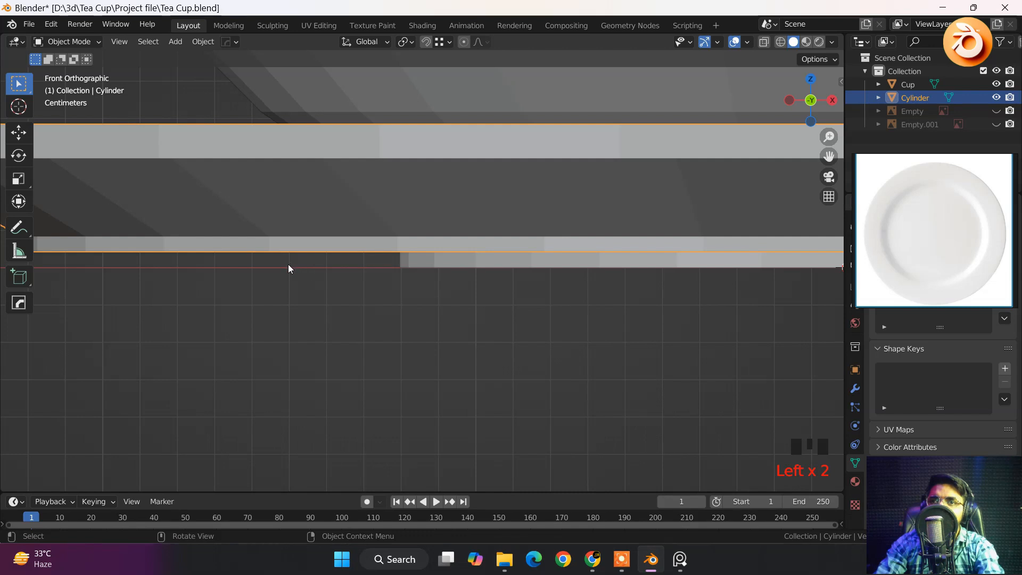
pyautogui.press('h')
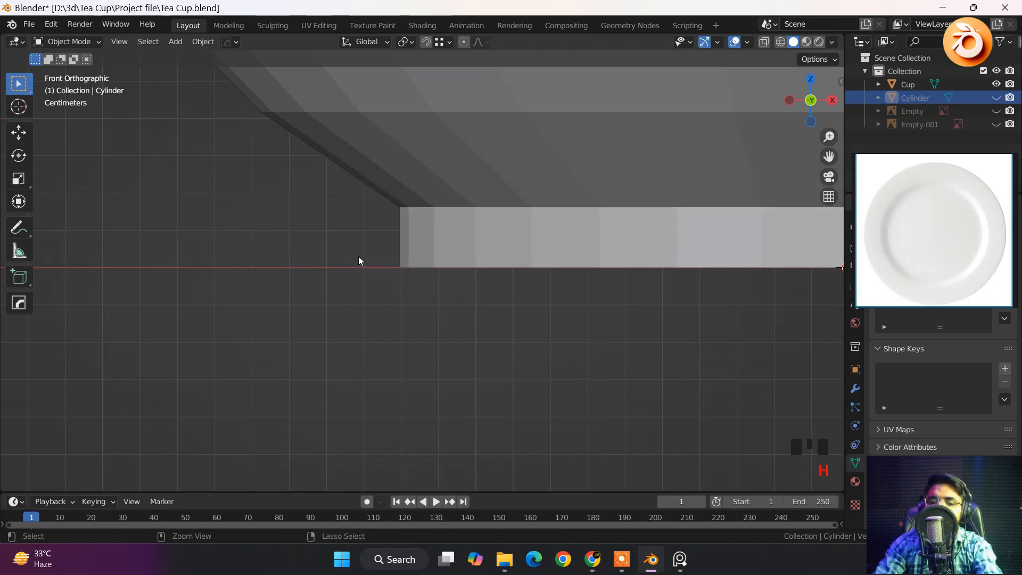
pyautogui.hotkey('ctrl', 'z')
pyautogui.press('g')
pyautogui.press('z')
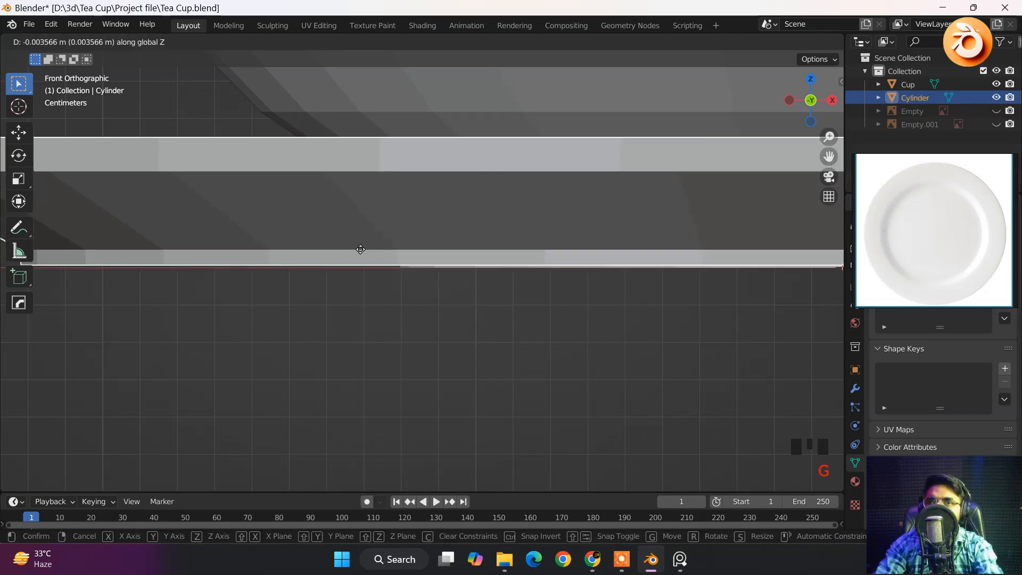
pyautogui.click(359, 251)
# Raise the cup slightly along global Z so its base sits just above the plate's underside.
pyautogui.click(558, 205)
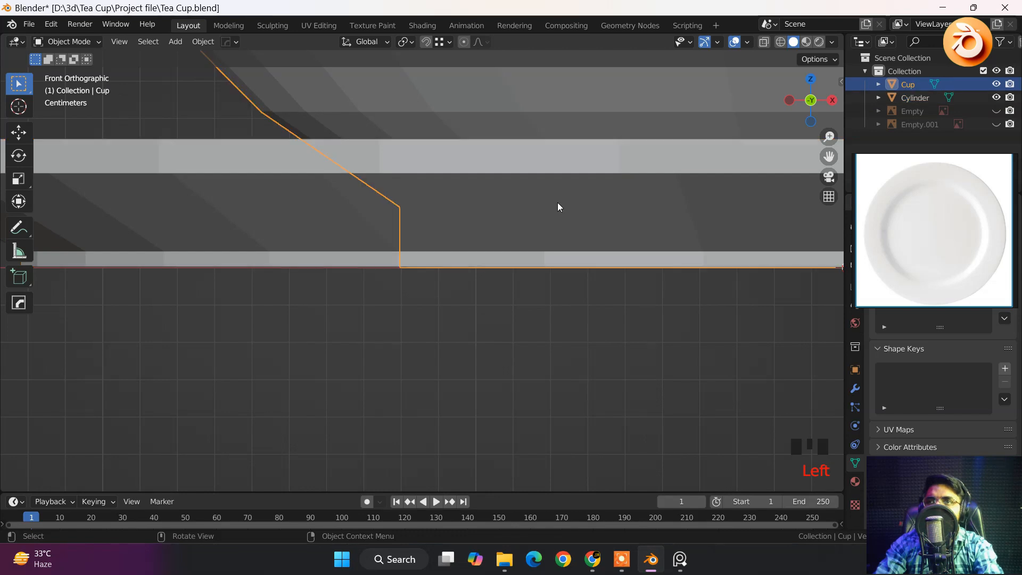
pyautogui.scroll(-2, 547, 199)
pyautogui.keyDown('shift'); pyautogui.moveTo(548, 199); pyautogui.dragTo(338, 212, button='middle'); pyautogui.keyUp('shift')
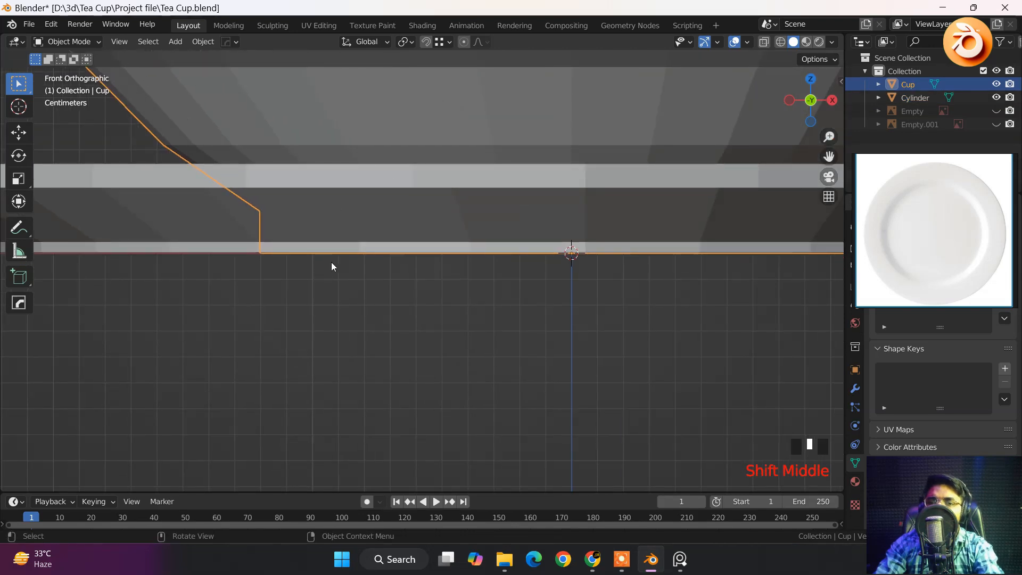
pyautogui.press('g')
pyautogui.press('z')
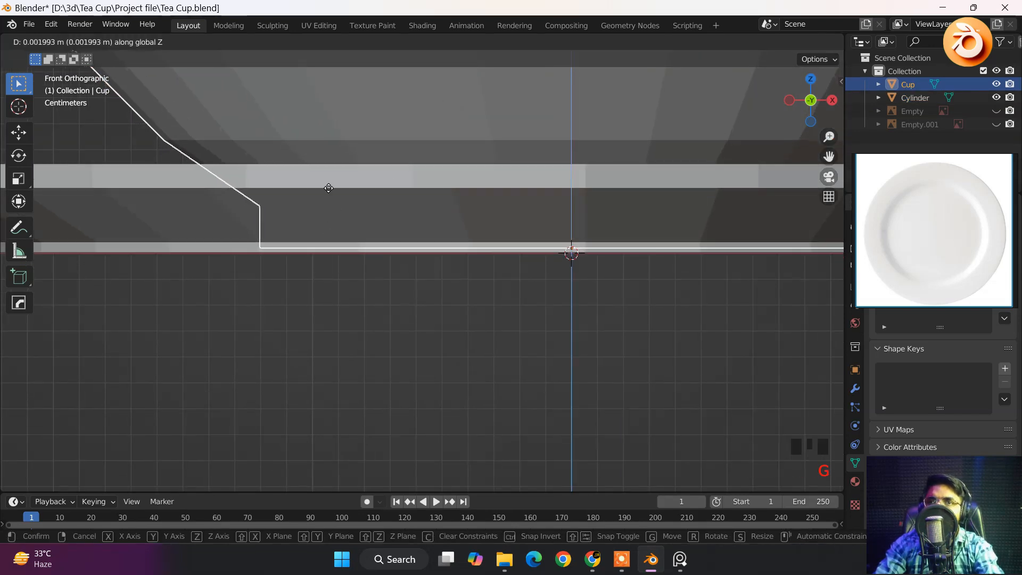
pyautogui.click(324, 159)
pyautogui.scroll(-7, 411, 209)
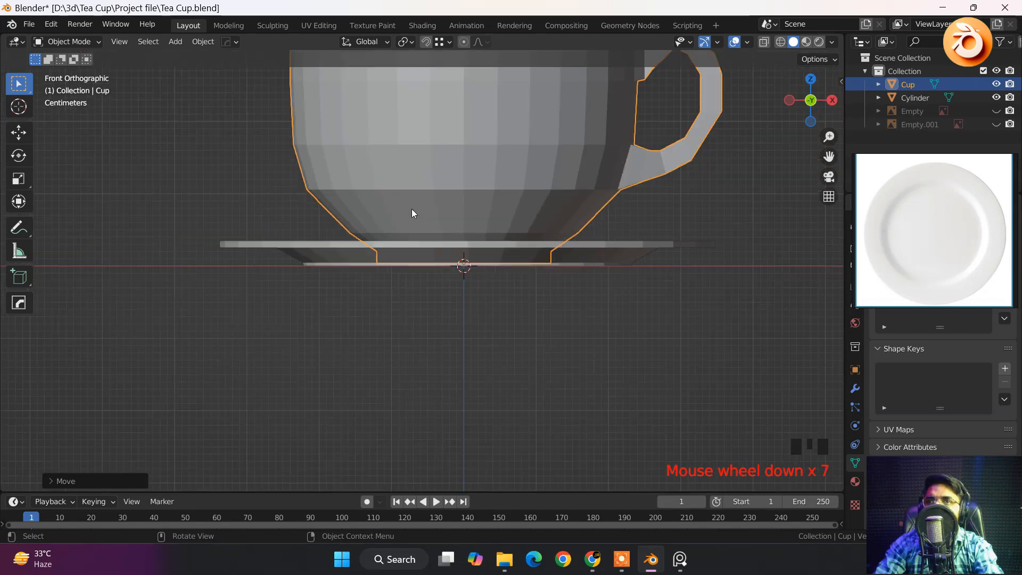
# Clear the selection, check the cup on its plate in perspective, and save the project file.
pyautogui.moveTo(411, 208); pyautogui.dragTo(347, 251, button='middle')
pyautogui.click(119, 278)
pyautogui.scroll(-7, 420, 283)
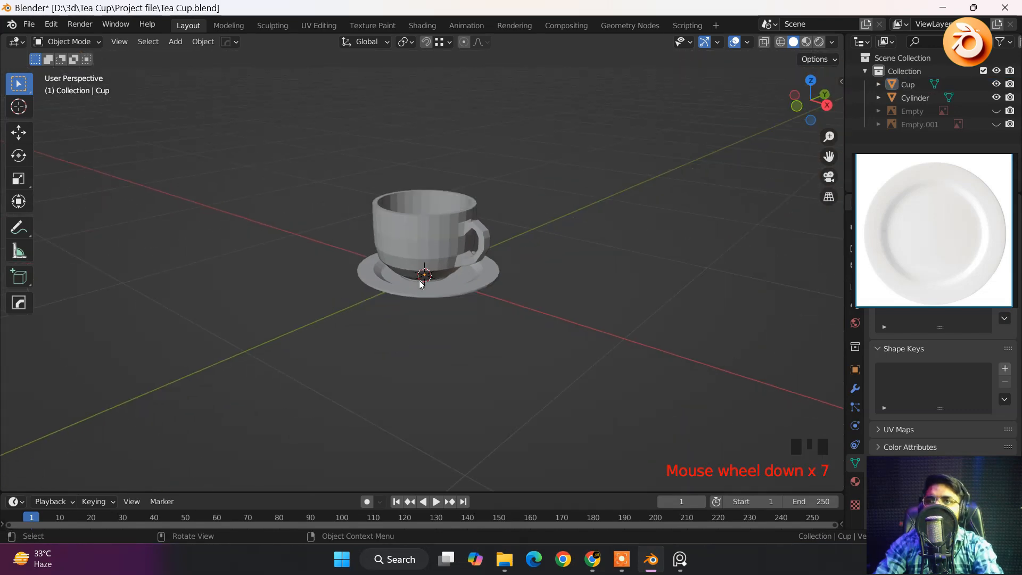
pyautogui.moveTo(421, 284); pyautogui.dragTo(435, 305, button='middle')
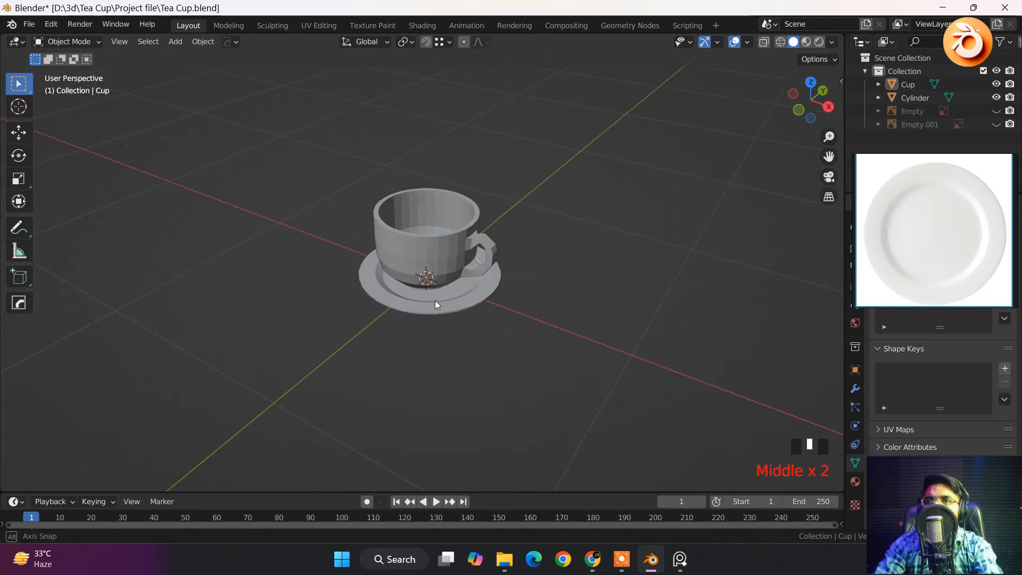
pyautogui.scroll(3, 465, 266)
pyautogui.keyDown('shift'); pyautogui.moveTo(465, 266); pyautogui.dragTo(467, 284, button='middle'); pyautogui.keyUp('shift')
pyautogui.scroll(-2, 468, 284)
pyautogui.hotkey('ctrl', 's')
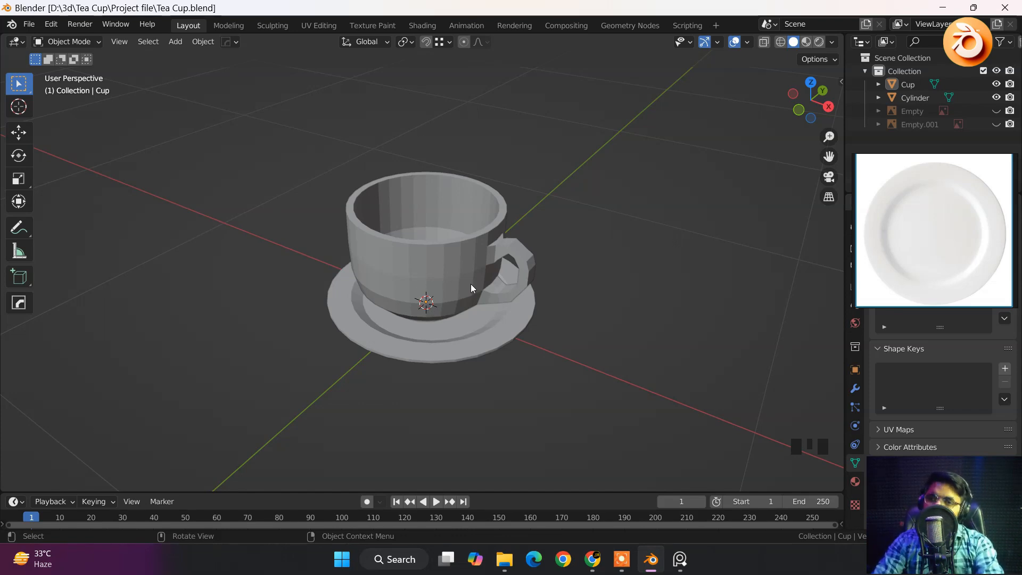
# Select the cup and hide it to leave only the plate in the scene.
pyautogui.scroll(2, 466, 246)
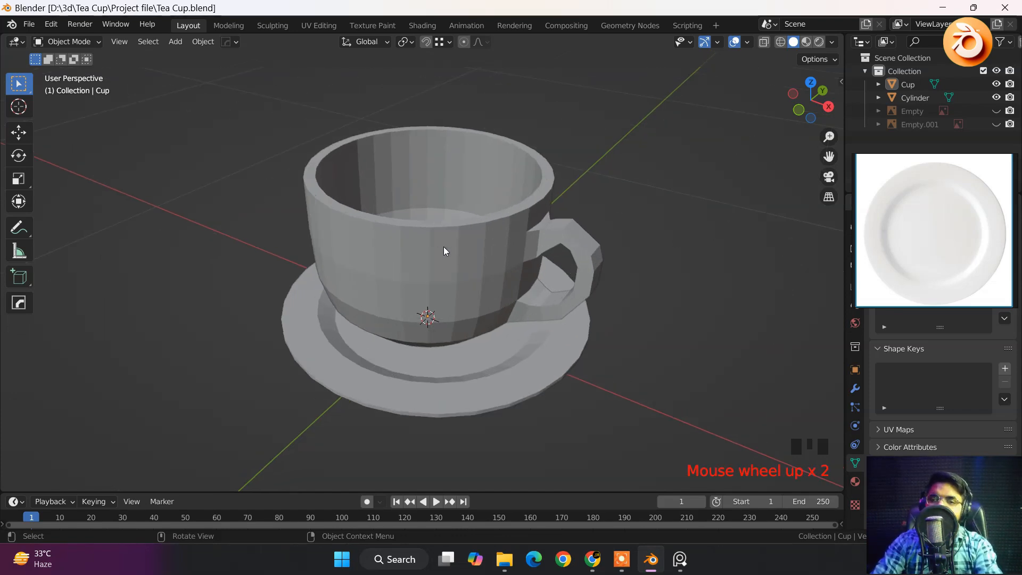
pyautogui.scroll(1, 418, 247)
pyautogui.moveTo(418, 247); pyautogui.dragTo(527, 261, button='middle')
pyautogui.click(501, 261)
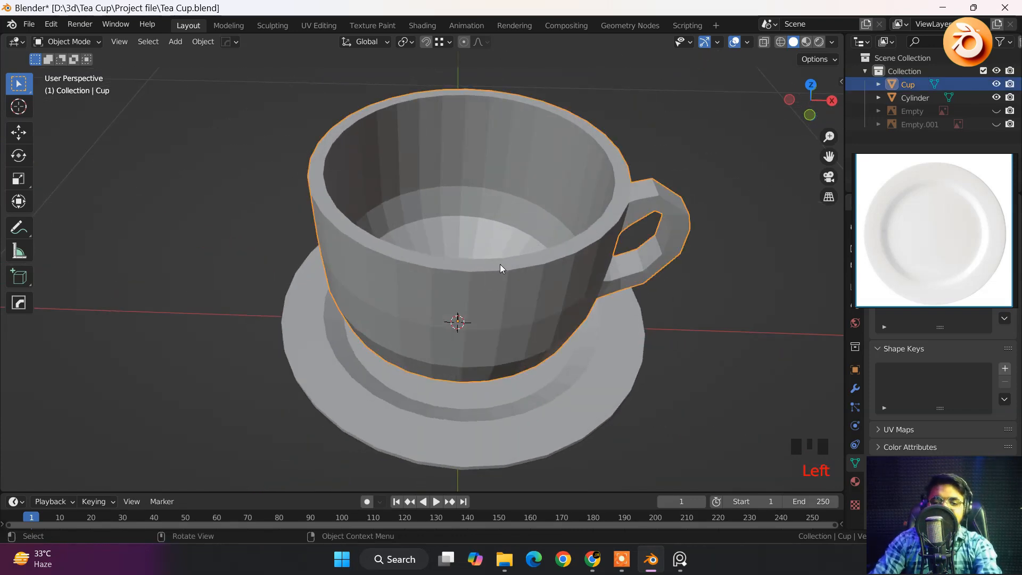
pyautogui.press('h')
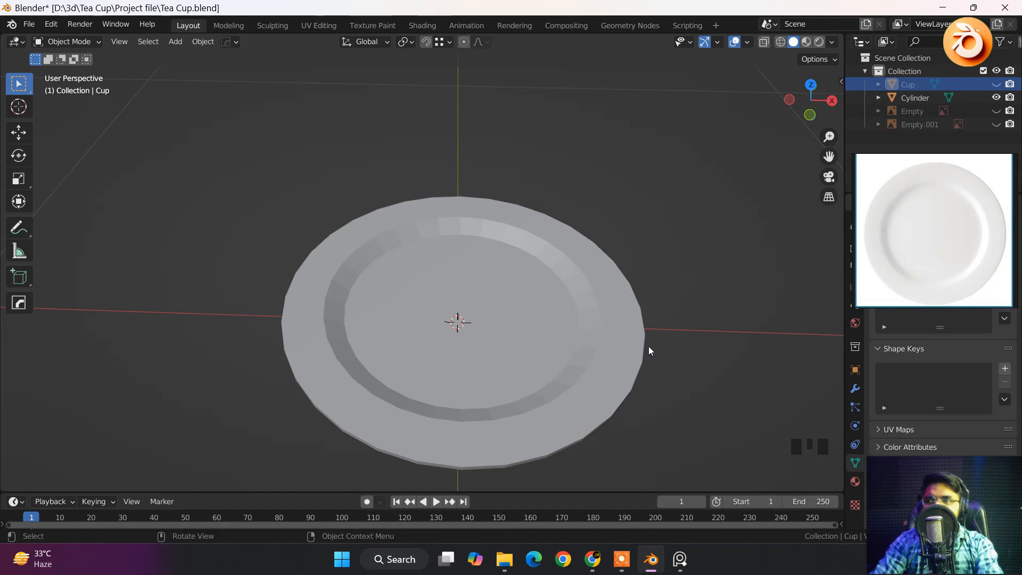
# Move the floating plate reference window closer to the model and enlarge it to show more of the reference board.
pyautogui.moveTo(908, 213); pyautogui.dragTo(842, 186)
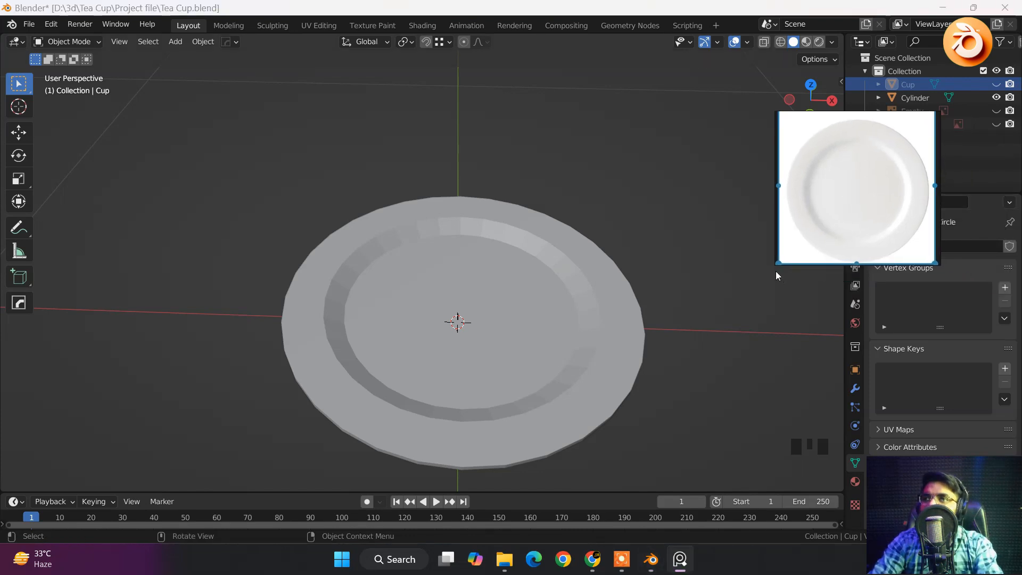
pyautogui.moveTo(775, 265); pyautogui.dragTo(728, 320)
pyautogui.scroll(5, 803, 251)
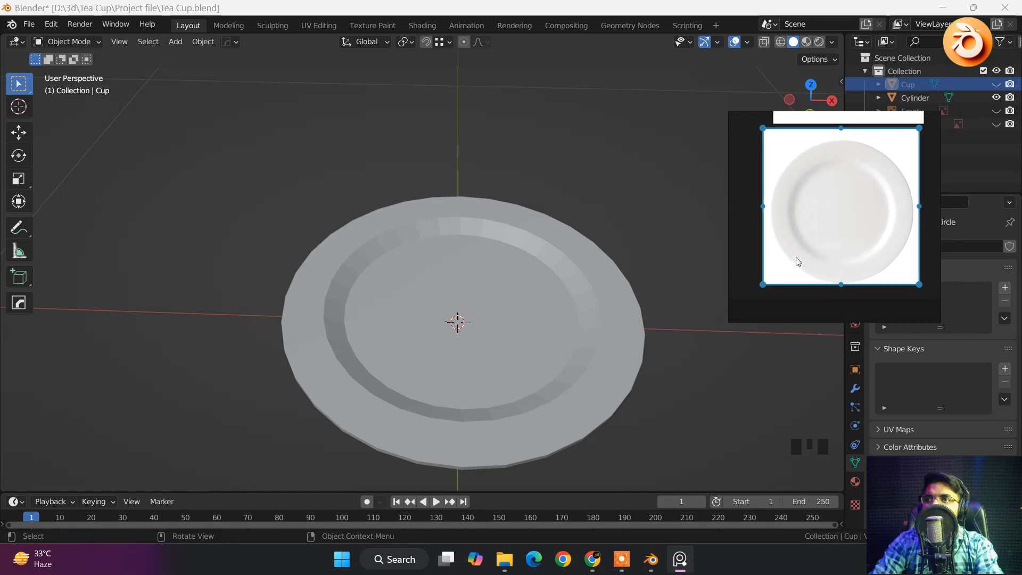
# Enlarge the plate reference photo around the outer rim to study the rim and its curved transition into the recess.
pyautogui.moveTo(818, 252); pyautogui.dragTo(792, 280, button='middle')
pyautogui.scroll(-1, 794, 269)
pyautogui.scroll(1, 874, 186)
pyautogui.scroll(4, 878, 186)
pyautogui.moveTo(880, 186); pyautogui.dragTo(765, 244, button='middle')
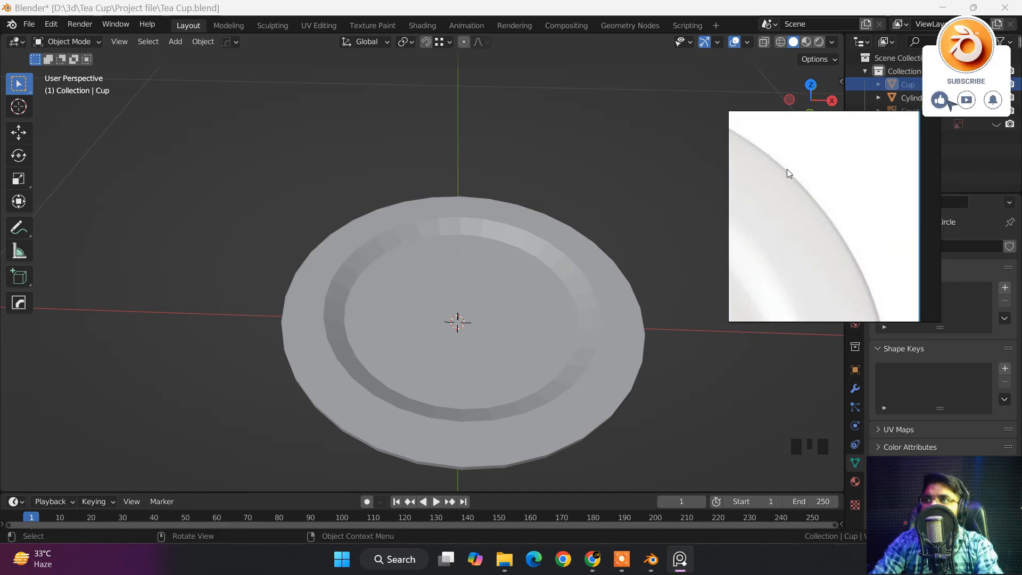
pyautogui.moveTo(848, 280); pyautogui.dragTo(846, 244, button='middle')
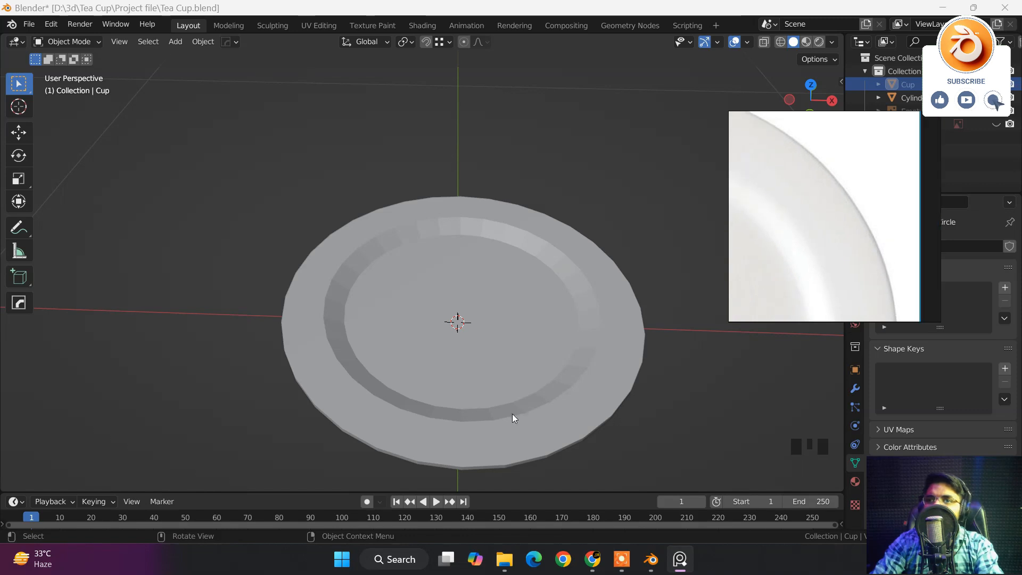
# Inspect the modelled plate's outer edge from the side and compare its thickness with the reference rim.
pyautogui.scroll(3, 577, 383)
pyautogui.moveTo(574, 380); pyautogui.dragTo(407, 295, button='middle')
pyautogui.scroll(3, 510, 206)
pyautogui.keyDown('shift'); pyautogui.moveTo(510, 206); pyautogui.dragTo(398, 324, button='middle'); pyautogui.keyUp('shift')
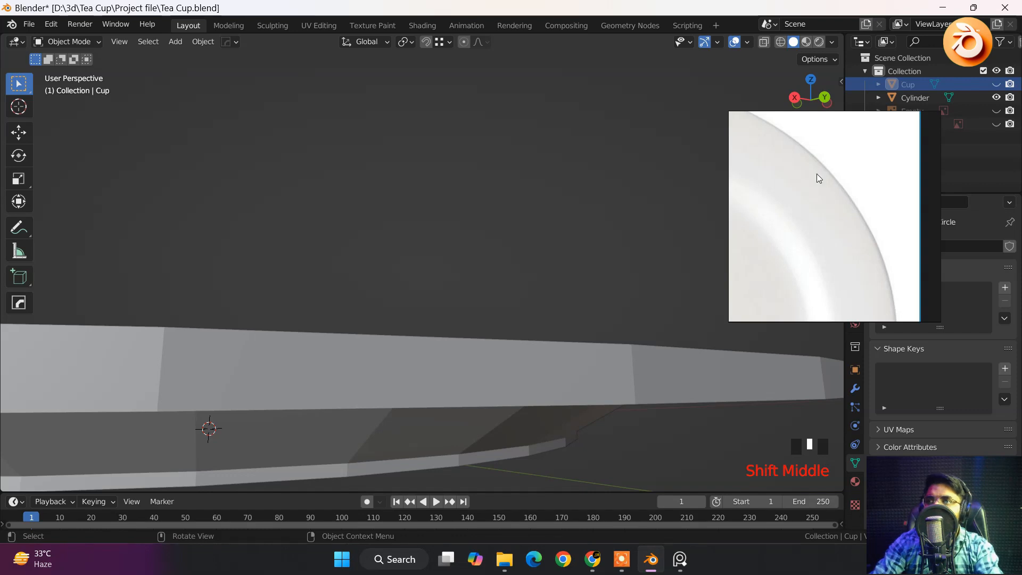
pyautogui.scroll(-6, 461, 383)
pyautogui.moveTo(463, 388); pyautogui.dragTo(468, 349, button='middle')
# Select the plate and apply Shade Smooth to it.
pyautogui.click(468, 350)
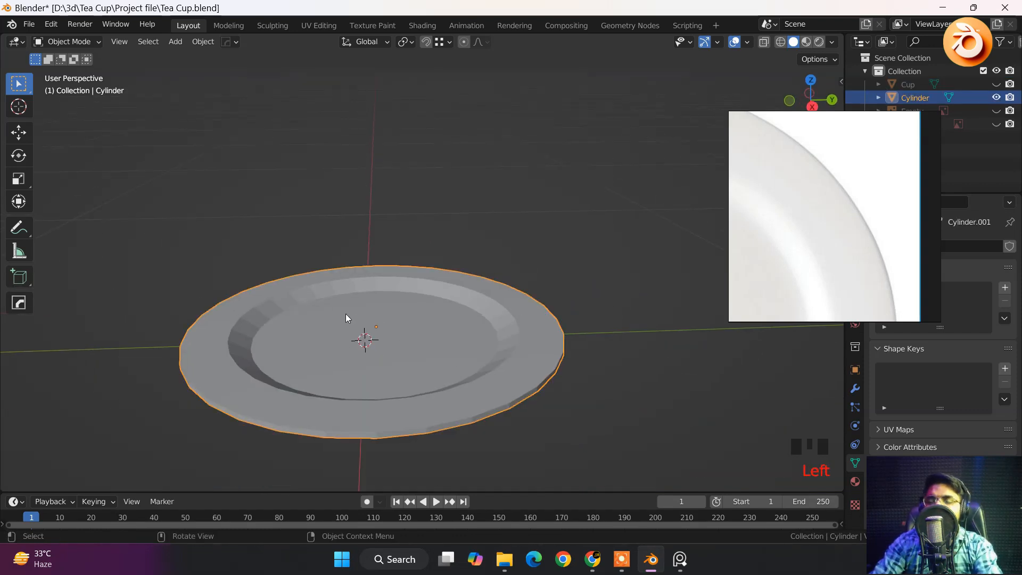
pyautogui.rightClick(404, 324)
pyautogui.moveTo(404, 327)
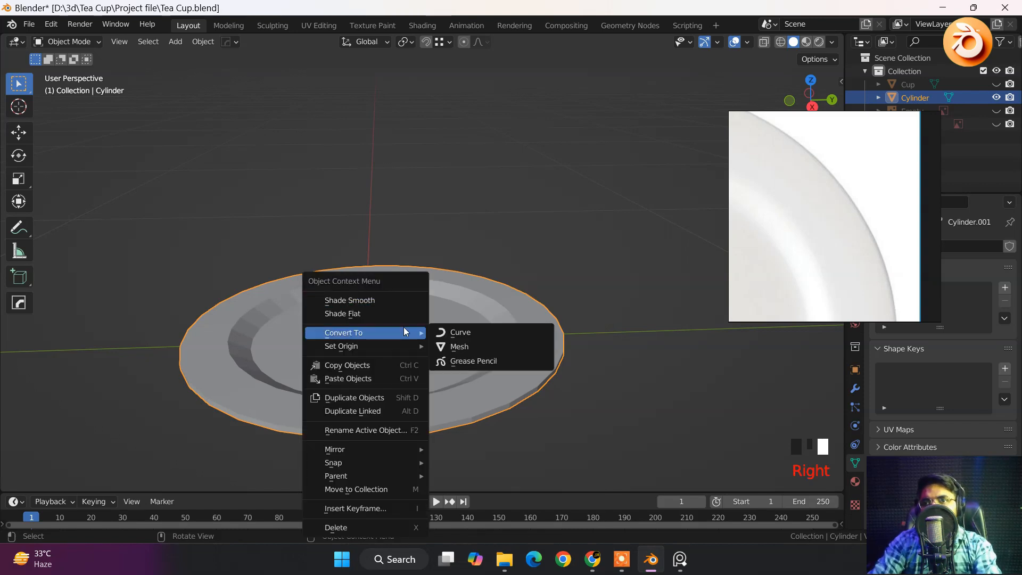
pyautogui.rightClick(471, 294)
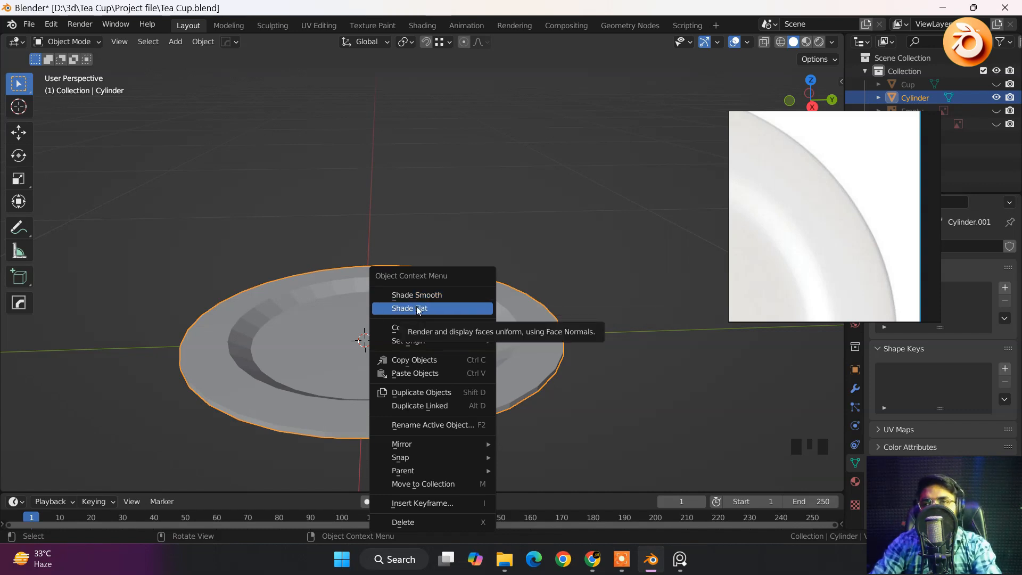
pyautogui.click(441, 297)
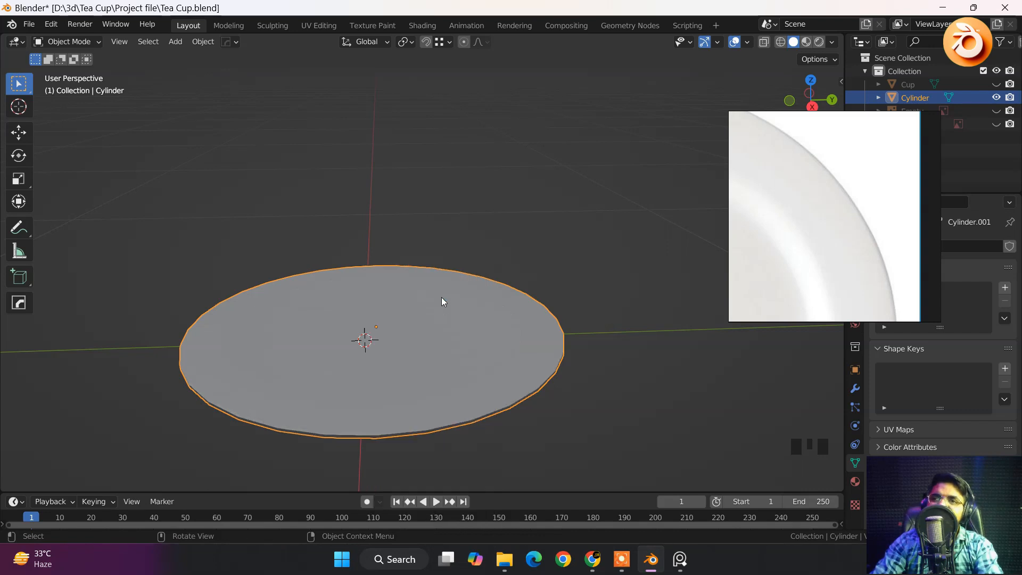
pyautogui.moveTo(427, 400); pyautogui.dragTo(372, 370, button='middle')
pyautogui.scroll(-1, 400, 353)
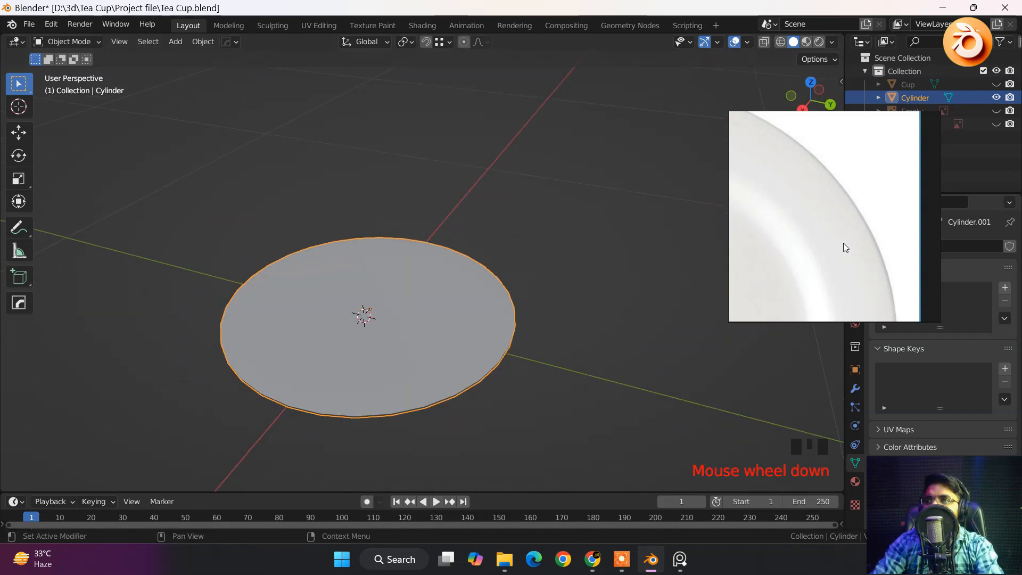
# Move the reference clear of the properties, add a Subdivision Surface modifier to the plate with viewport level 2, and save the file.
pyautogui.moveTo(843, 243); pyautogui.dragTo(765, 146)
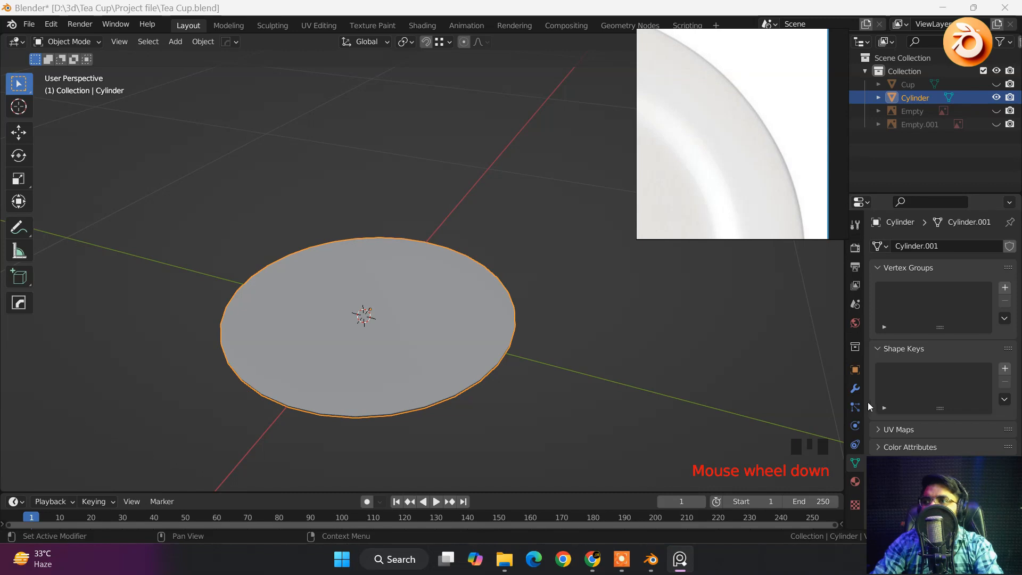
pyautogui.click(855, 388)
pyautogui.click(903, 246)
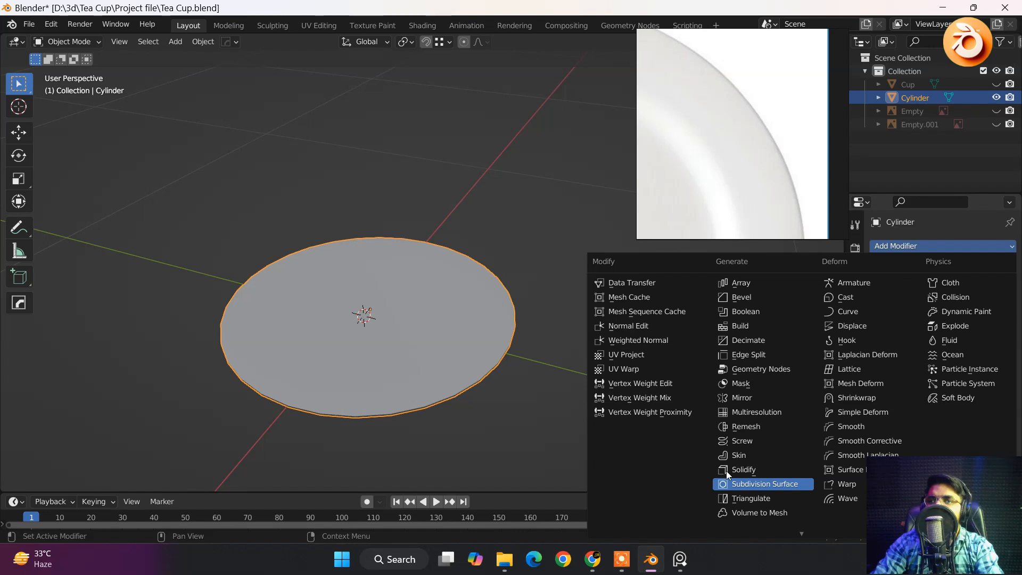
pyautogui.click(755, 484)
pyautogui.hotkey('ctrl', 's')
pyautogui.click(993, 304)
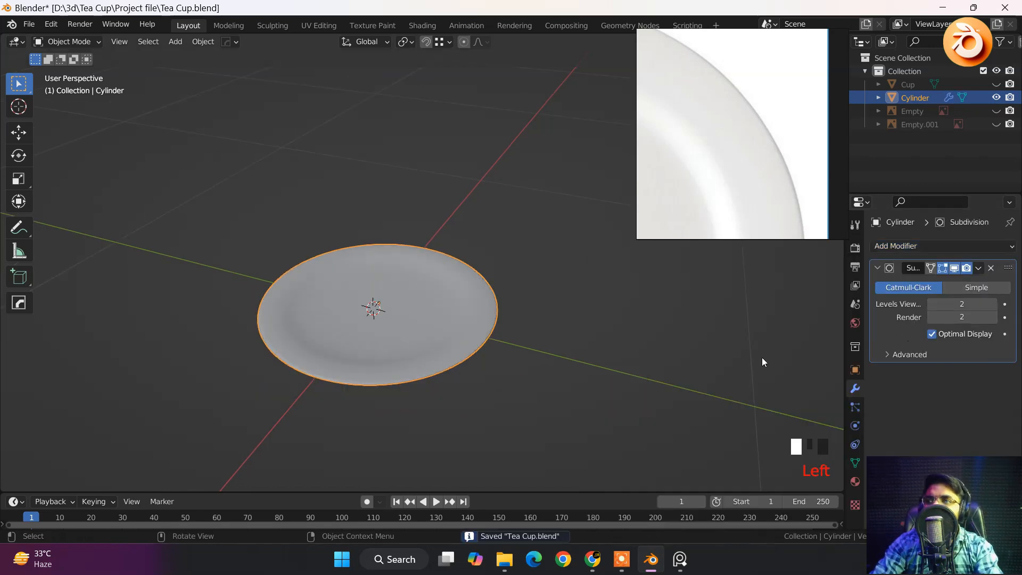
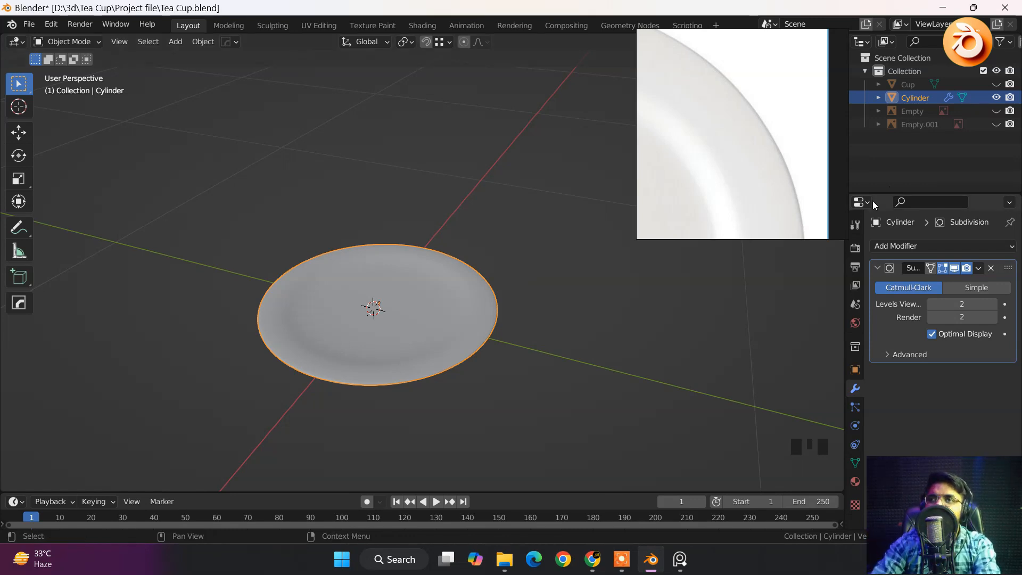
# Move the reference window off the model area and inspect the subdivided plate's surface and recess from several angles.
pyautogui.moveTo(803, 180); pyautogui.dragTo(817, 250)
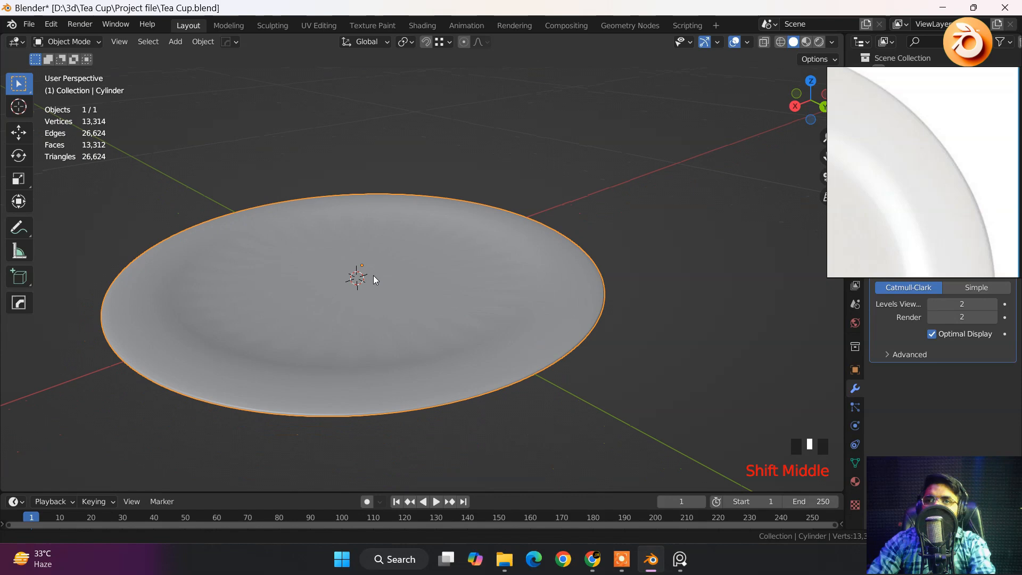
pyautogui.moveTo(373, 276); pyautogui.dragTo(281, 292, button='middle')
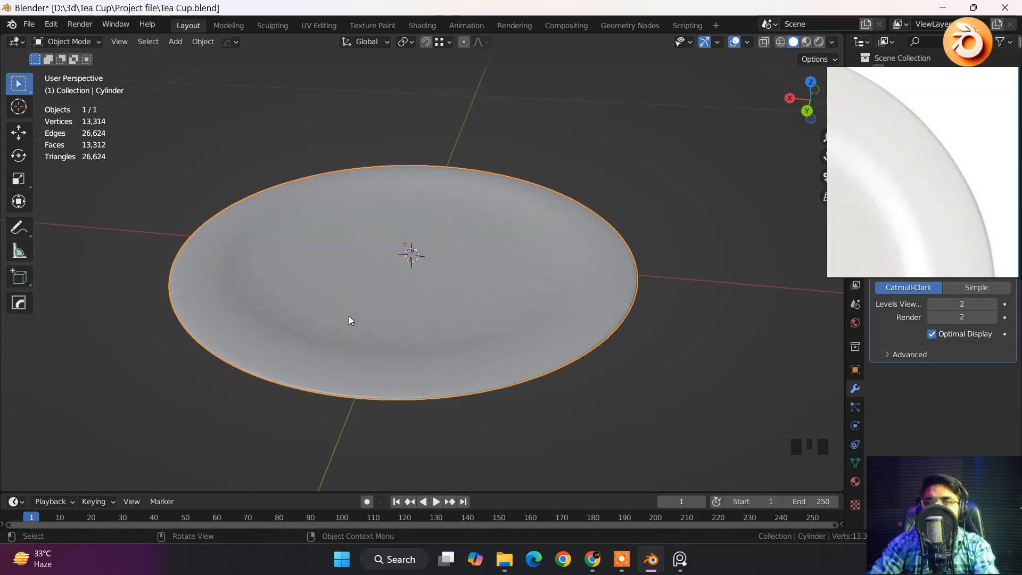
pyautogui.scroll(4, 350, 317)
pyautogui.moveTo(349, 311); pyautogui.dragTo(376, 311, button='middle')
pyautogui.scroll(-3, 370, 312)
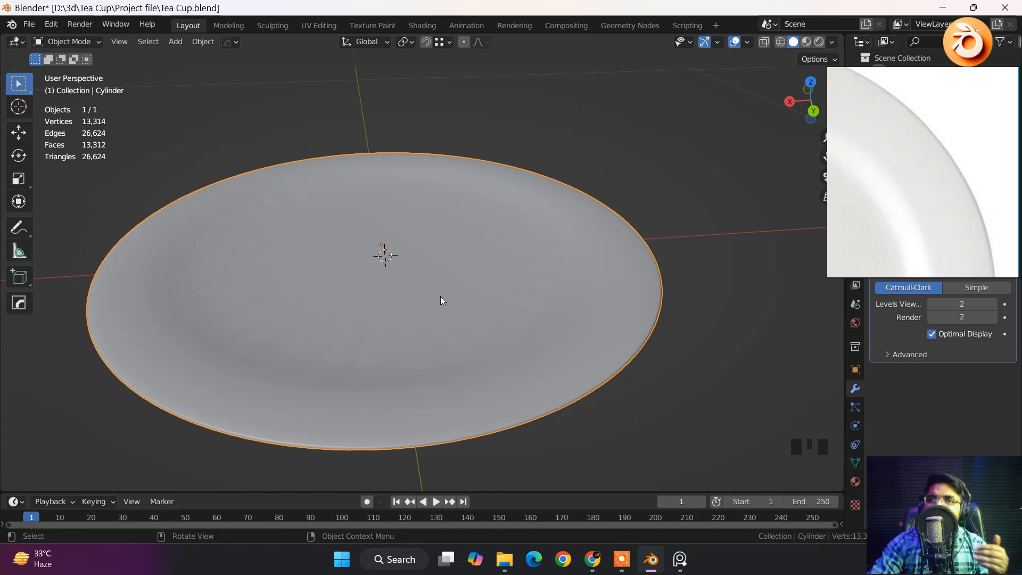
# Select the edge loop where the plate's rim meets the recess in Edit Mode and try to bevel it.
pyautogui.click(428, 251)
pyautogui.press('Tab')
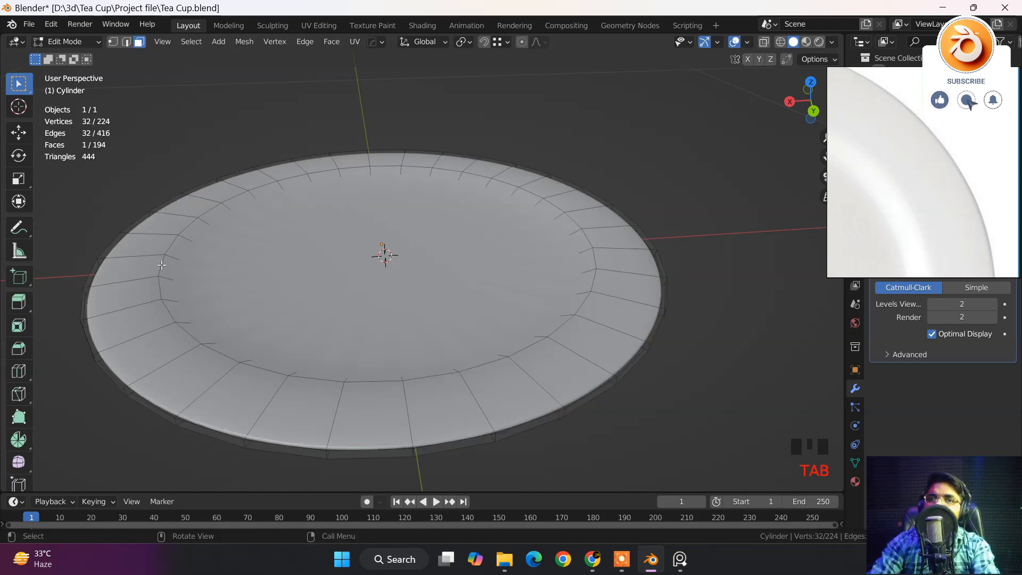
pyautogui.click(162, 264)
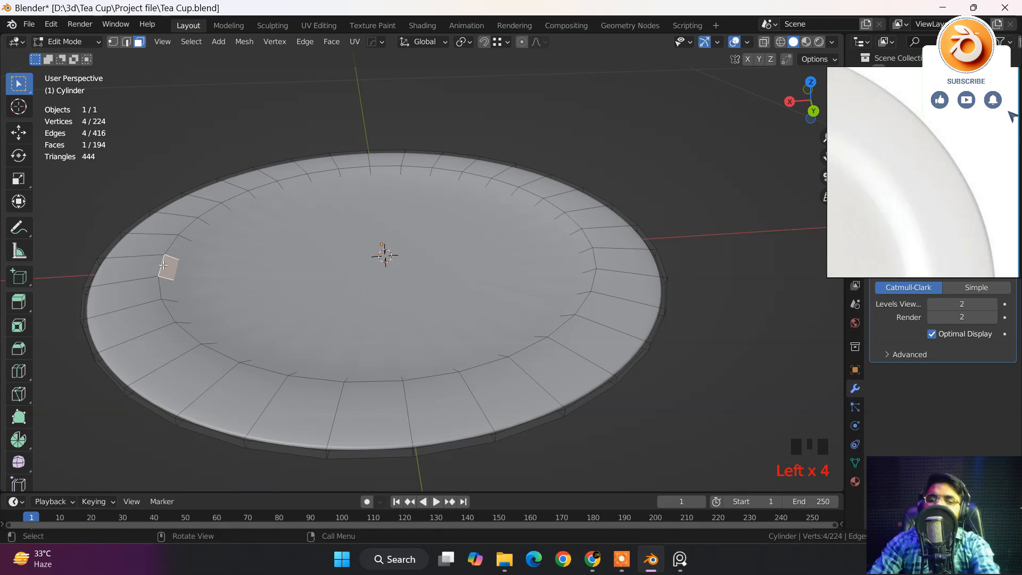
pyautogui.press('2')
pyautogui.click(163, 265)
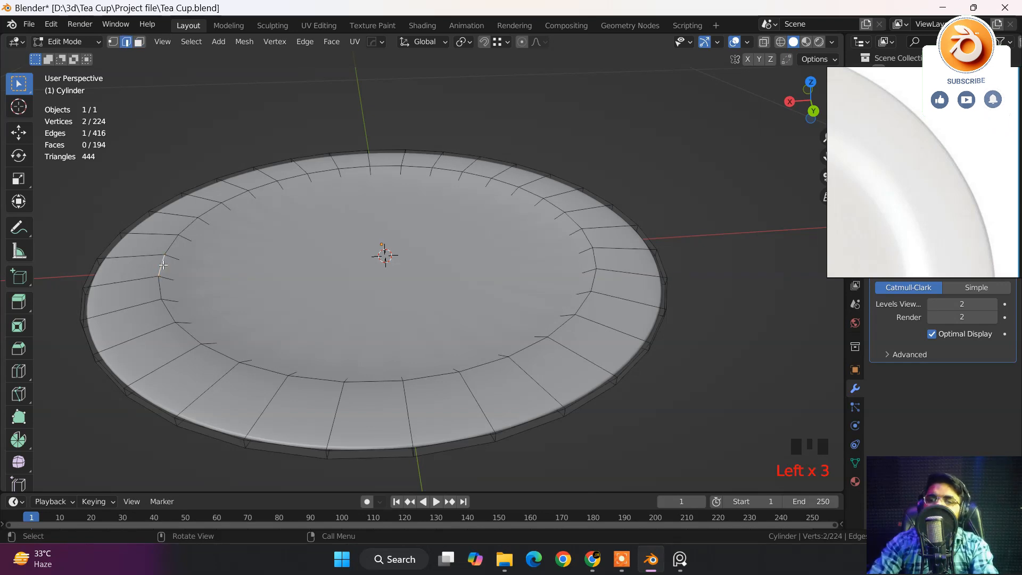
pyautogui.keyDown('alt'); pyautogui.click(163, 265); pyautogui.keyUp('alt')
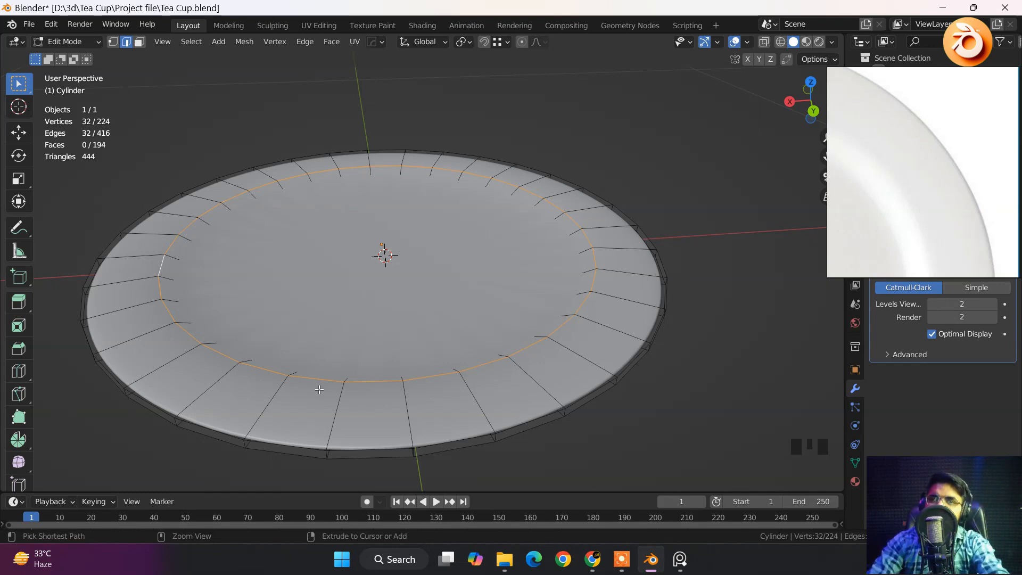
pyautogui.scroll(3, 175, 364)
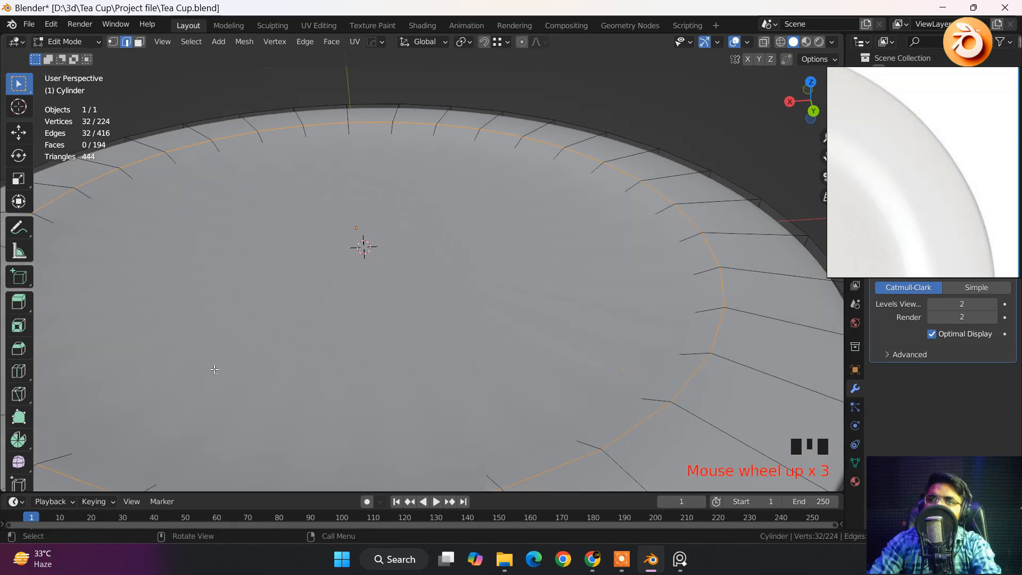
pyautogui.keyDown('shift'); pyautogui.moveTo(175, 365); pyautogui.dragTo(320, 314, button='middle'); pyautogui.keyUp('shift')
pyautogui.keyDown('shift'); pyautogui.moveTo(321, 300); pyautogui.dragTo(331, 322, button='middle'); pyautogui.keyUp('shift')
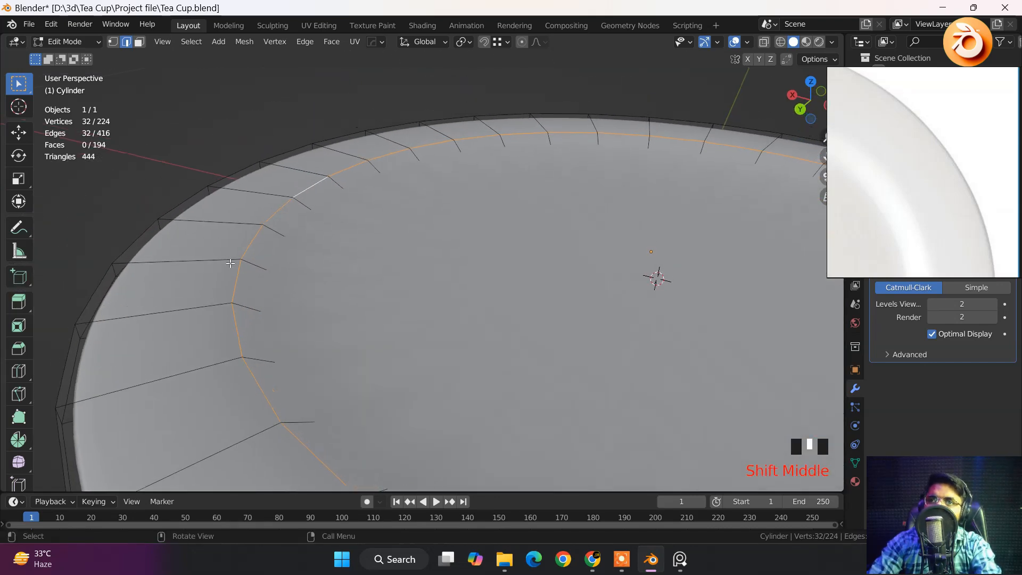
pyautogui.hotkey('ctrl', 'b')
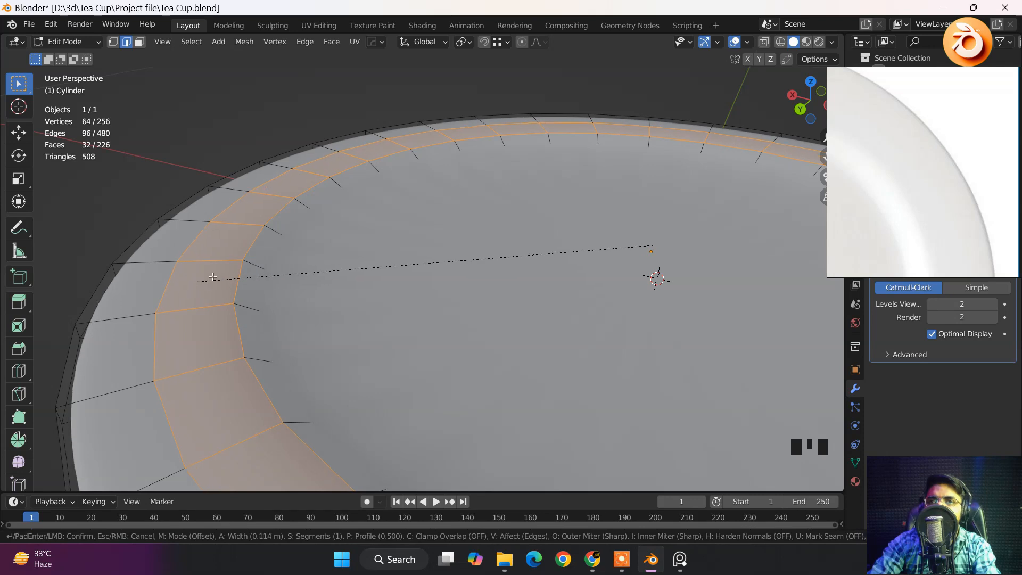
pyautogui.press('Escape')
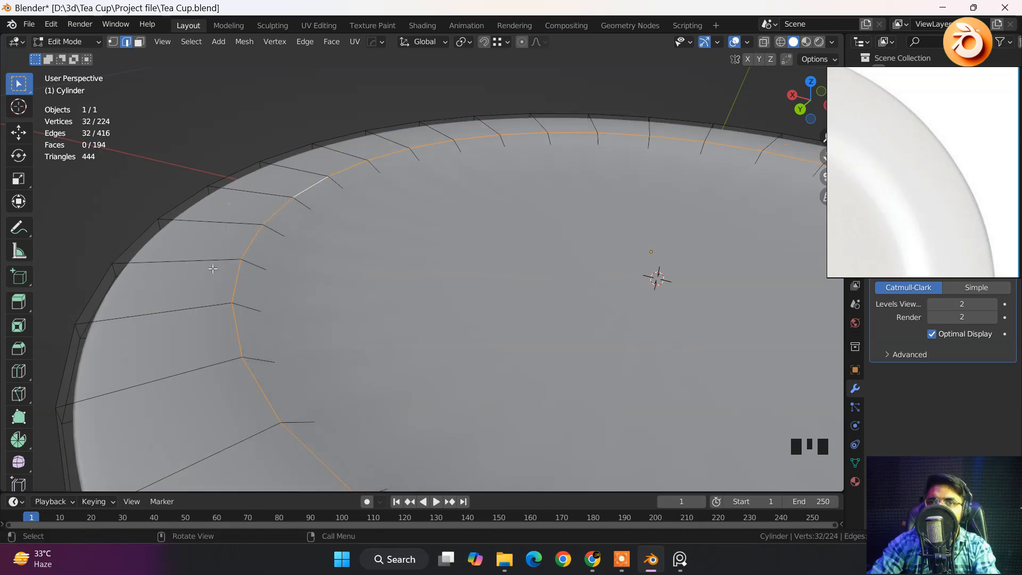
pyautogui.press('Tab')
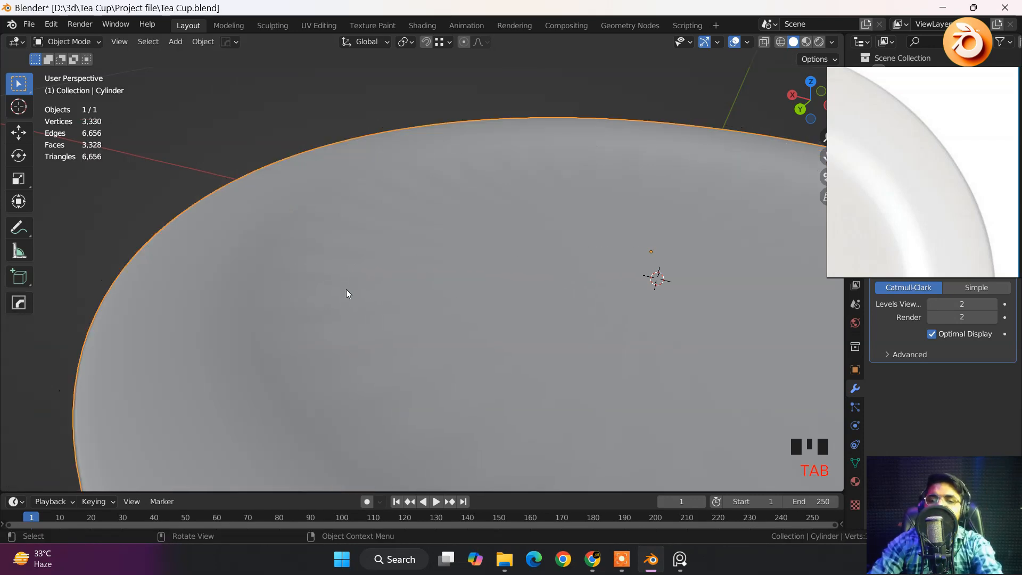
# Save the project file.
pyautogui.hotkey('ctrl', 's')
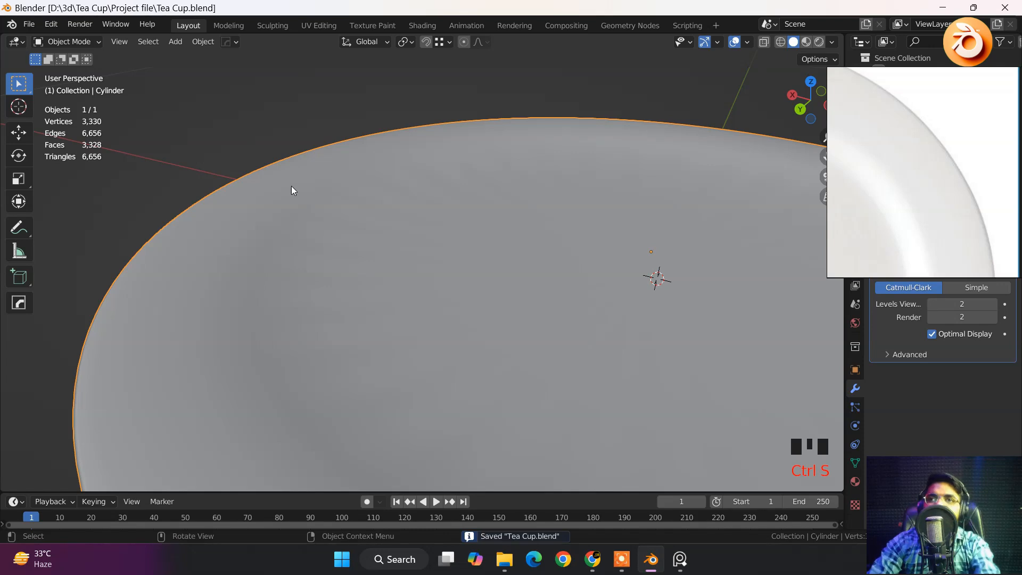
pyautogui.click(193, 41)
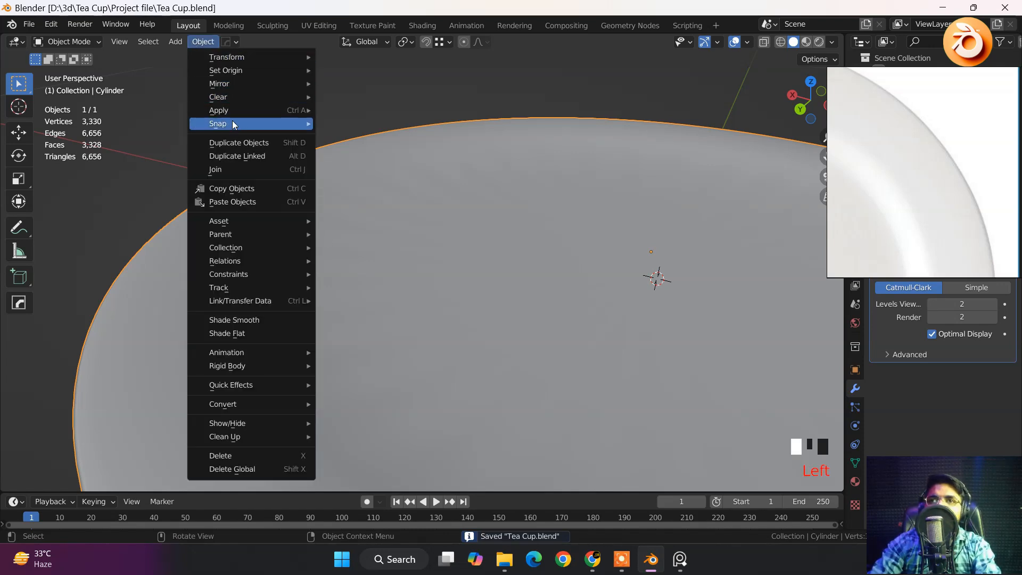
pyautogui.moveTo(254, 113)
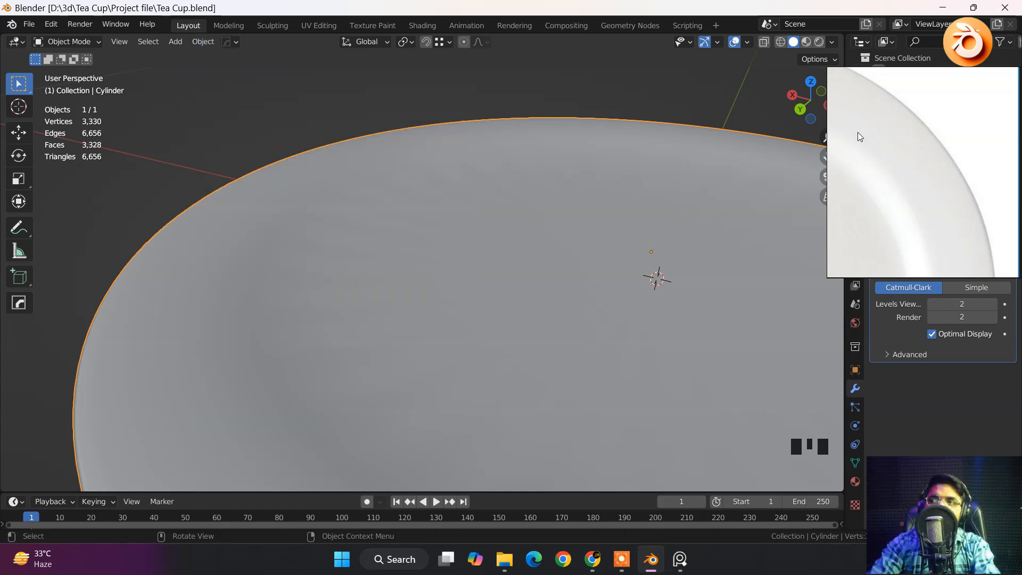
pyautogui.scroll(-2, 596, 228)
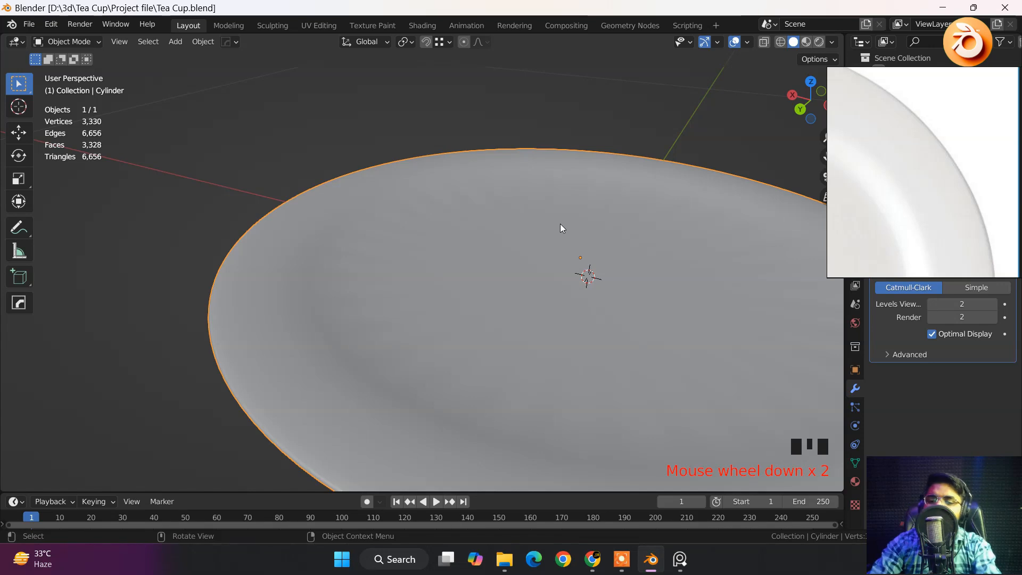
# Check the plate's transform values, shift the reference image clear of them, and apply all transforms to the plate.
pyautogui.press('n')
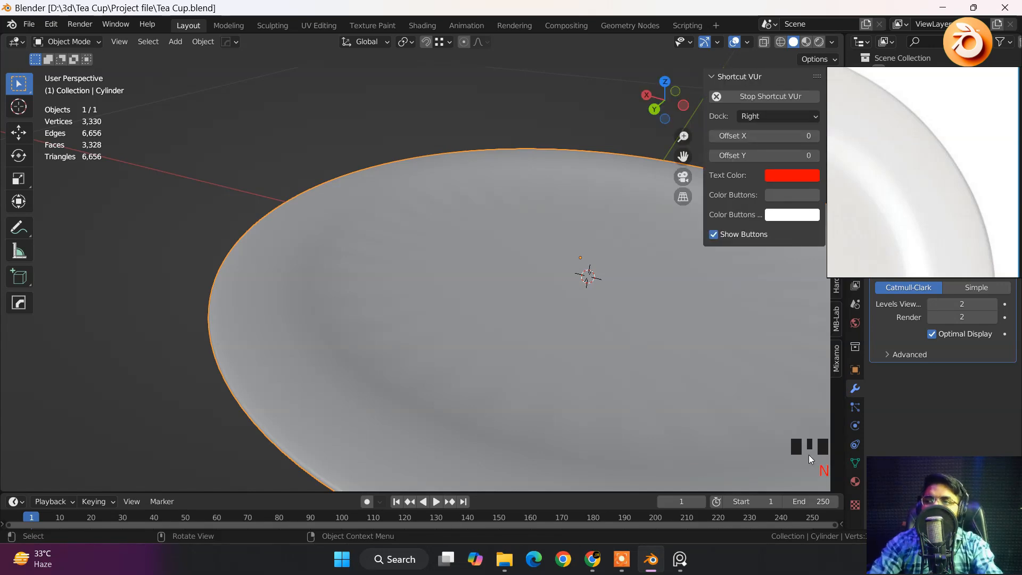
pyautogui.moveTo(836, 154); pyautogui.dragTo(885, 150, button='right')
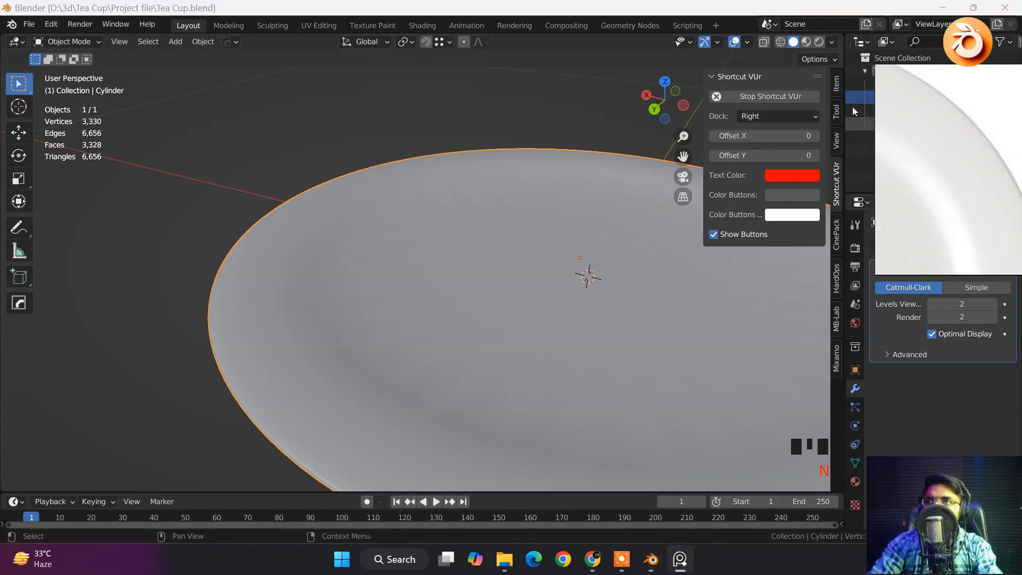
pyautogui.click(837, 82)
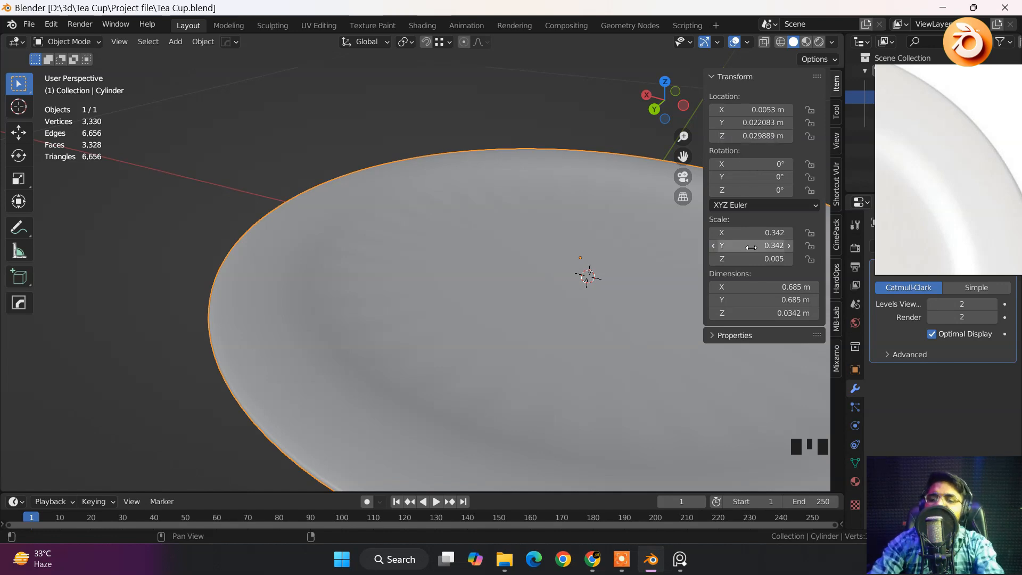
pyautogui.press('n')
pyautogui.click(203, 44)
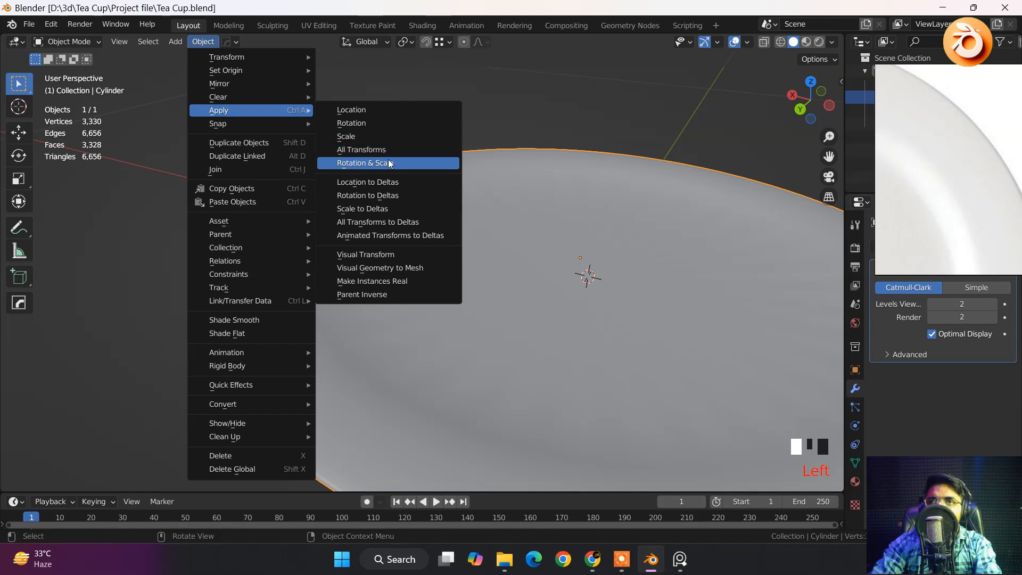
pyautogui.click(366, 151)
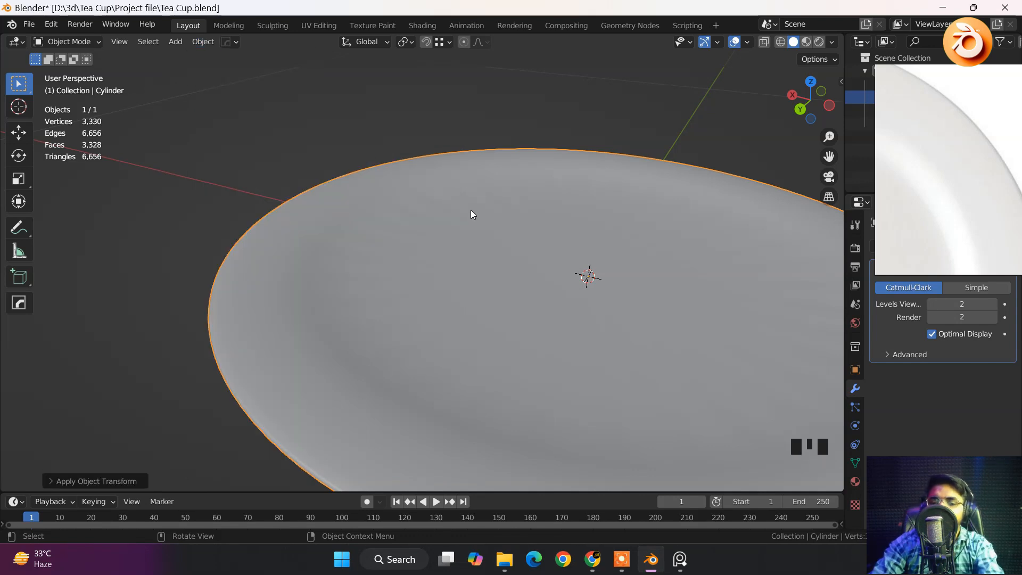
pyautogui.press('n')
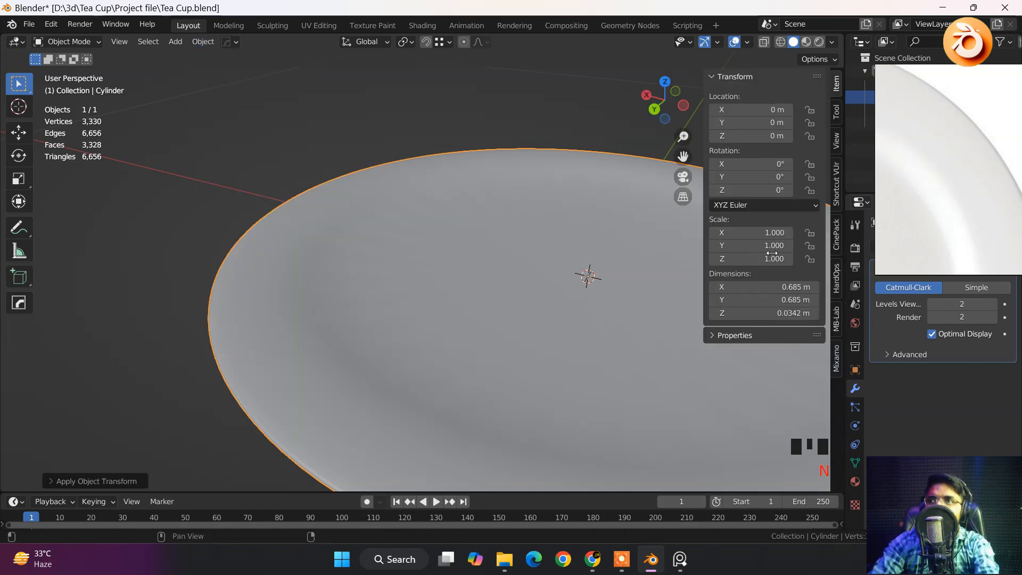
pyautogui.press('n')
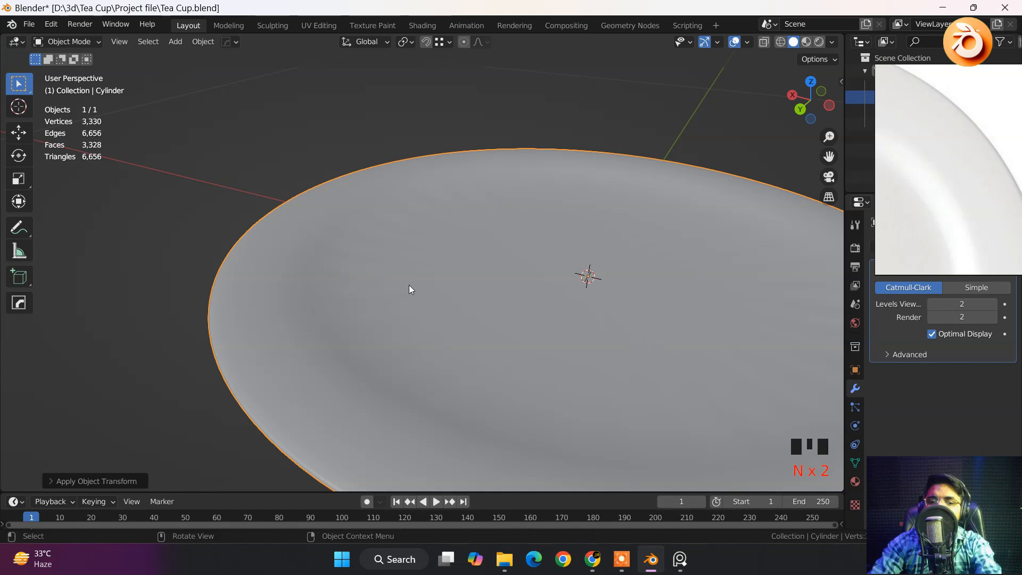
# Bevel the edge loop where the plate's rim meets the recess with two segments and a width of about 0.003 m.
pyautogui.press('Tab')
pyautogui.hotkey('ctrl', 'b')
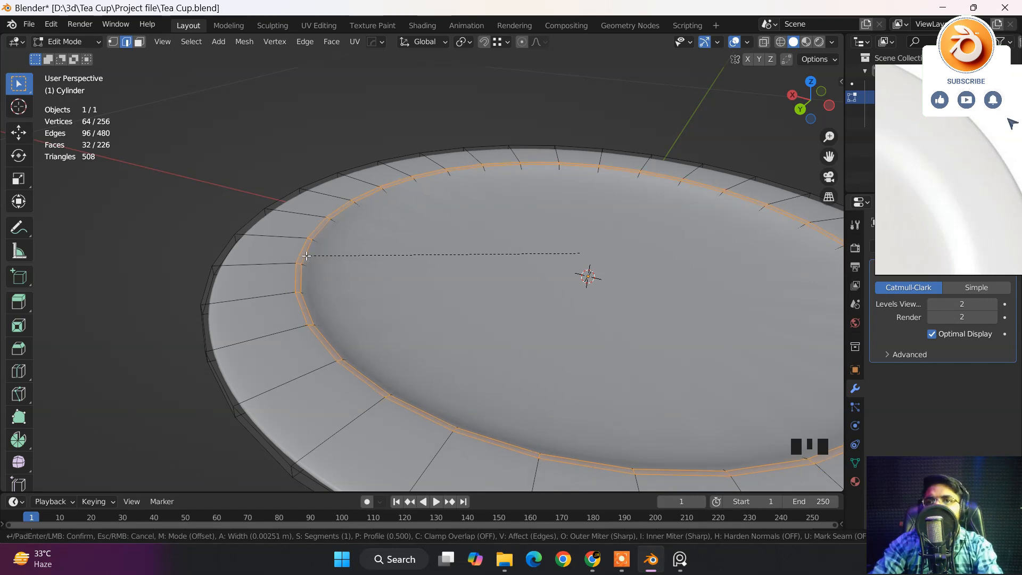
pyautogui.scroll(1, 305, 256)
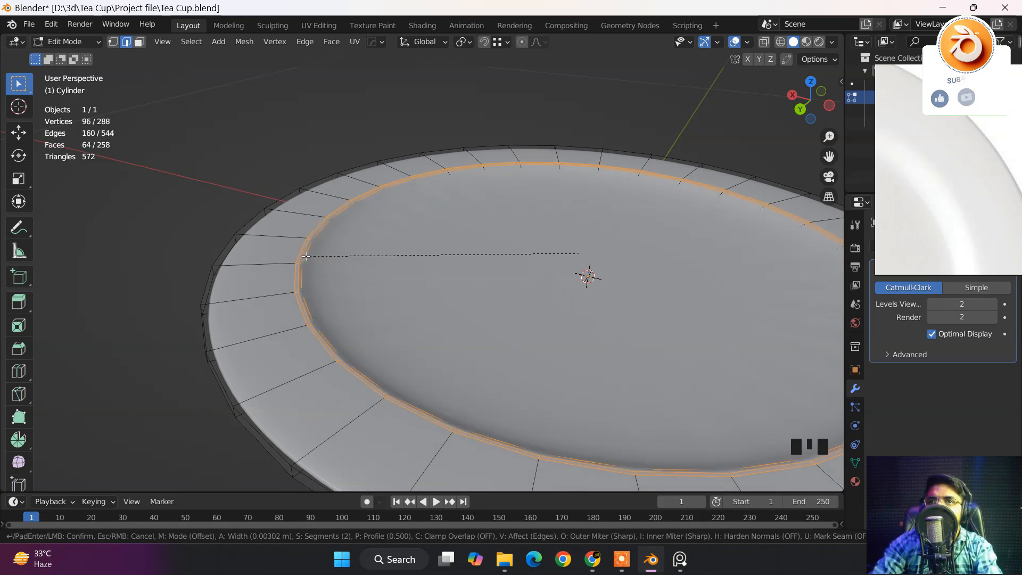
pyautogui.click(305, 256)
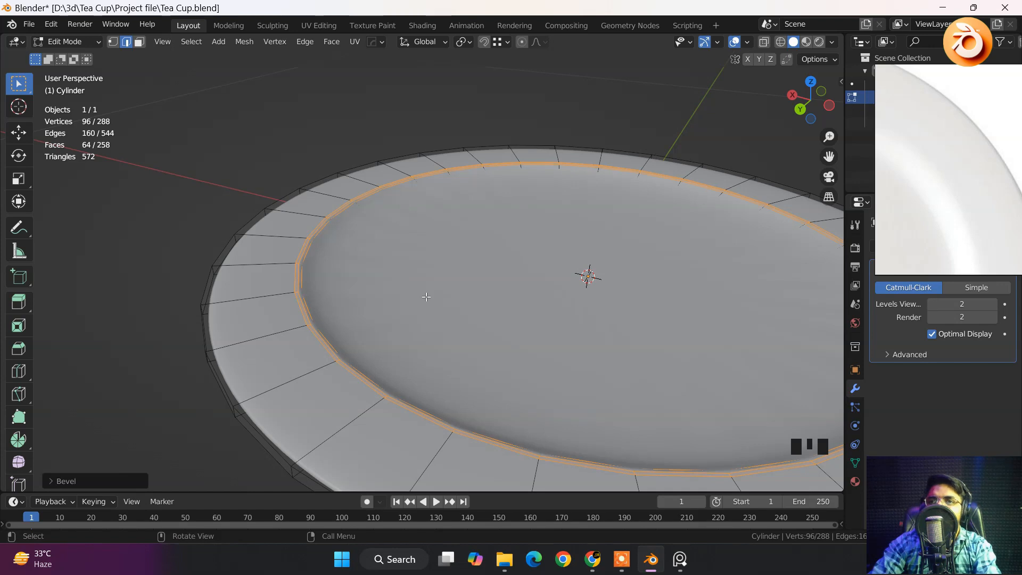
pyautogui.moveTo(426, 296); pyautogui.dragTo(363, 311, button='middle')
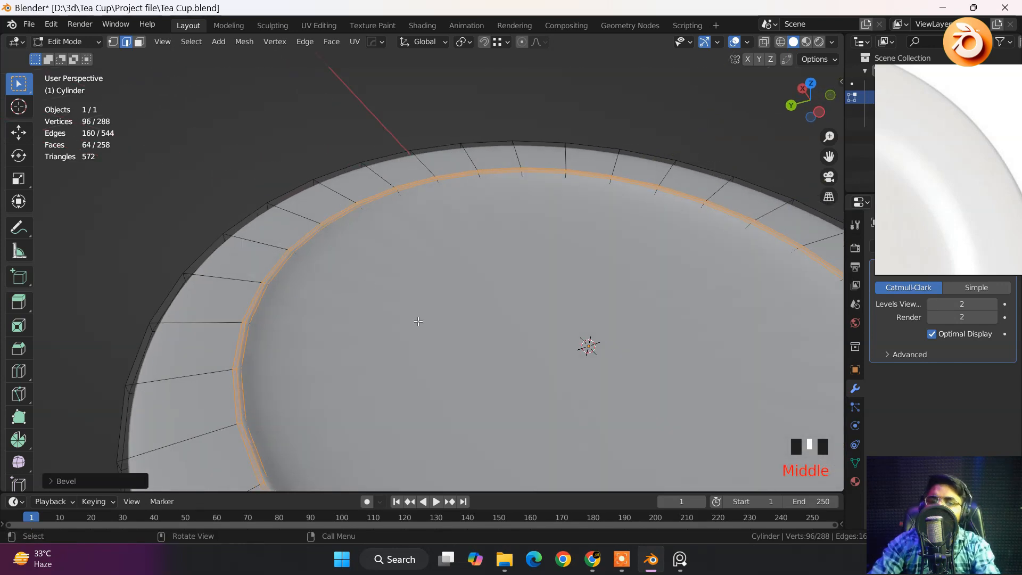
pyautogui.press('Tab')
pyautogui.moveTo(352, 264); pyautogui.dragTo(370, 213, button='middle')
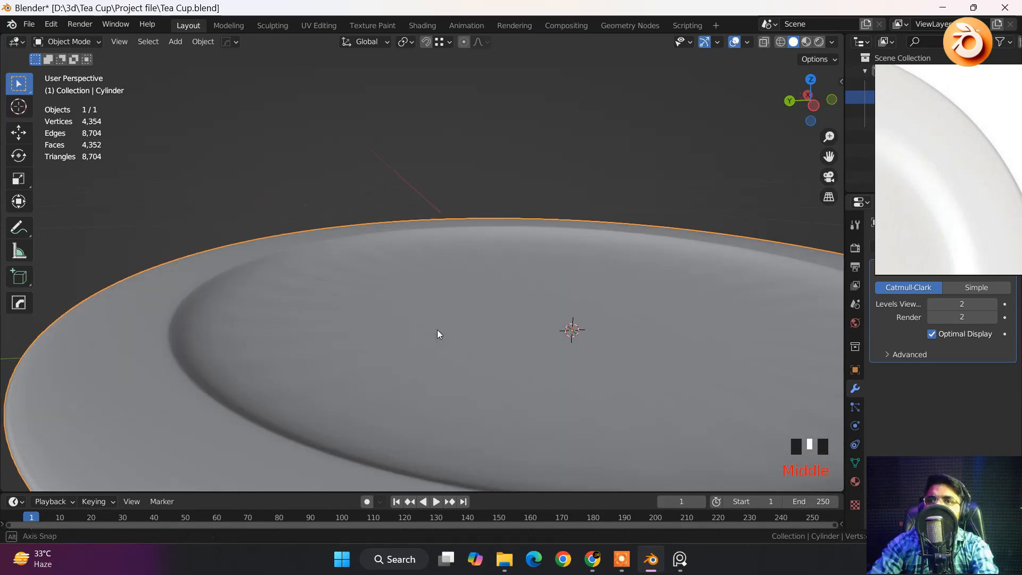
# Select the edge loop around the plate's recessed floor through the mesh in X-ray and bevel it with two segments.
pyautogui.press('Tab')
pyautogui.hotkey('alt', 'z')
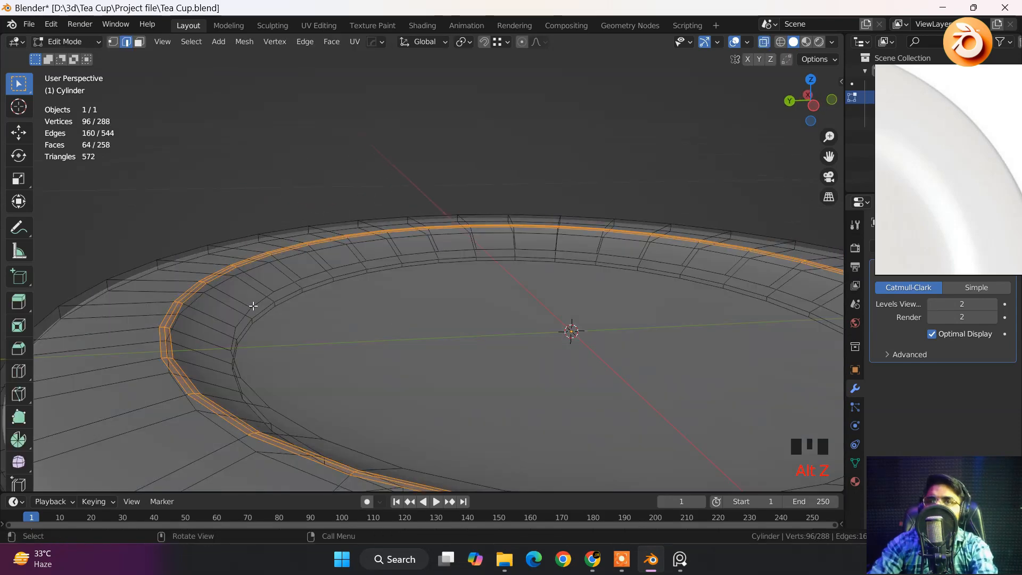
pyautogui.click(251, 305)
pyautogui.moveTo(264, 305); pyautogui.dragTo(201, 315, button='middle')
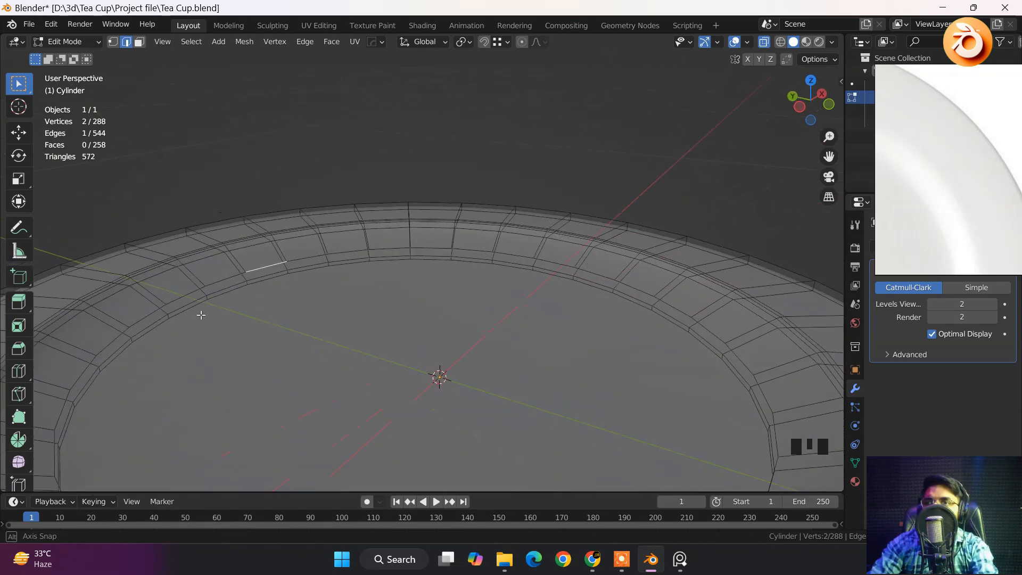
pyautogui.keyDown('alt'); pyautogui.click(263, 266); pyautogui.keyUp('alt')
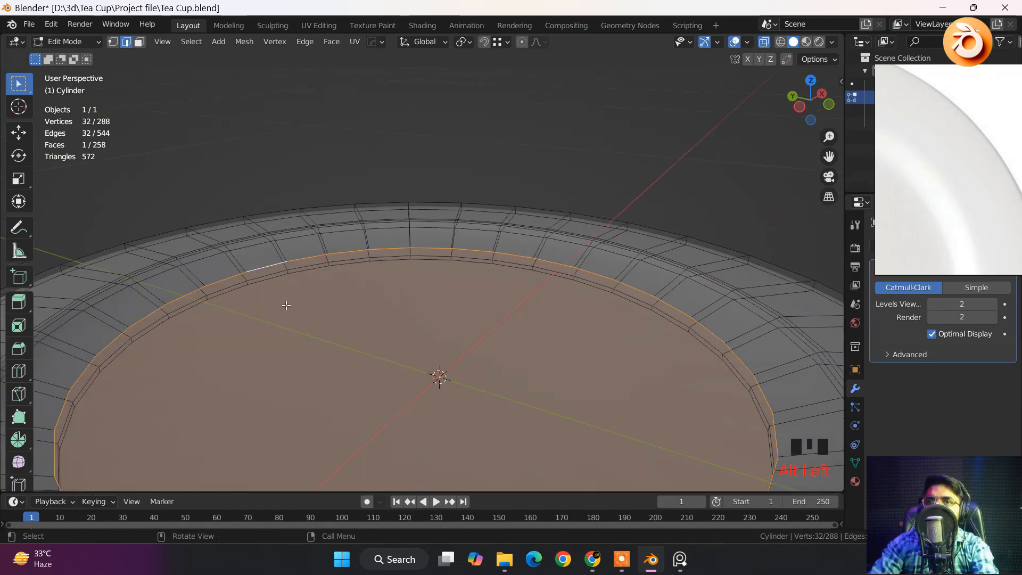
pyautogui.hotkey('ctrl', 'b')
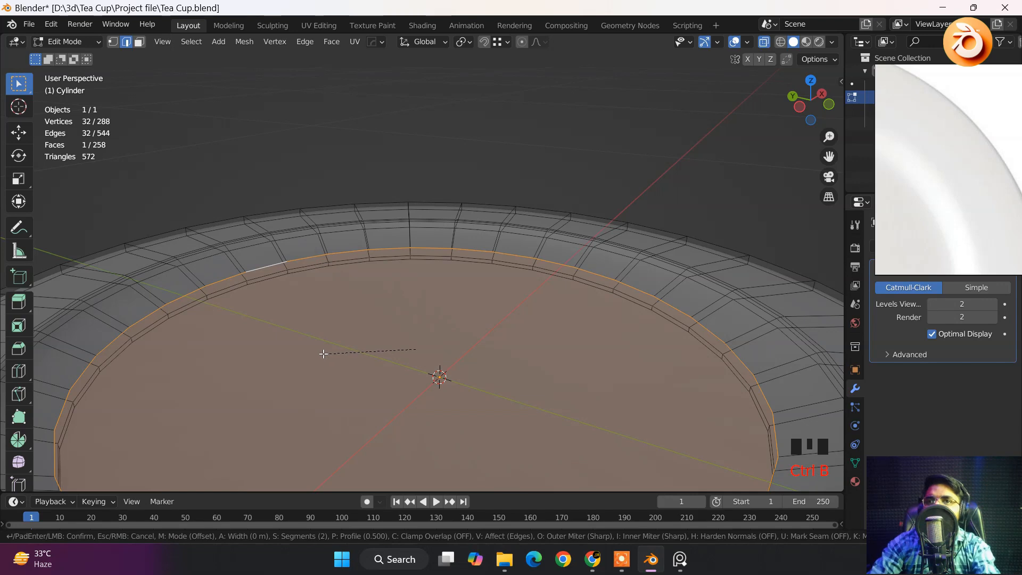
pyautogui.click(321, 354)
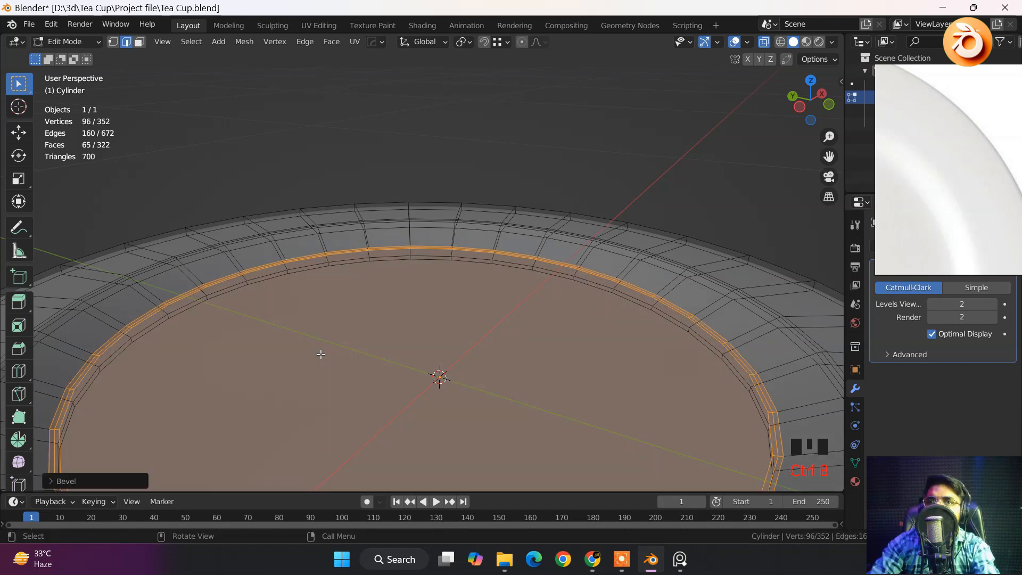
pyautogui.press('Tab')
# Turn off X-ray shading and bring the full plate photo into view in the reference window.
pyautogui.scroll(-5, 321, 353)
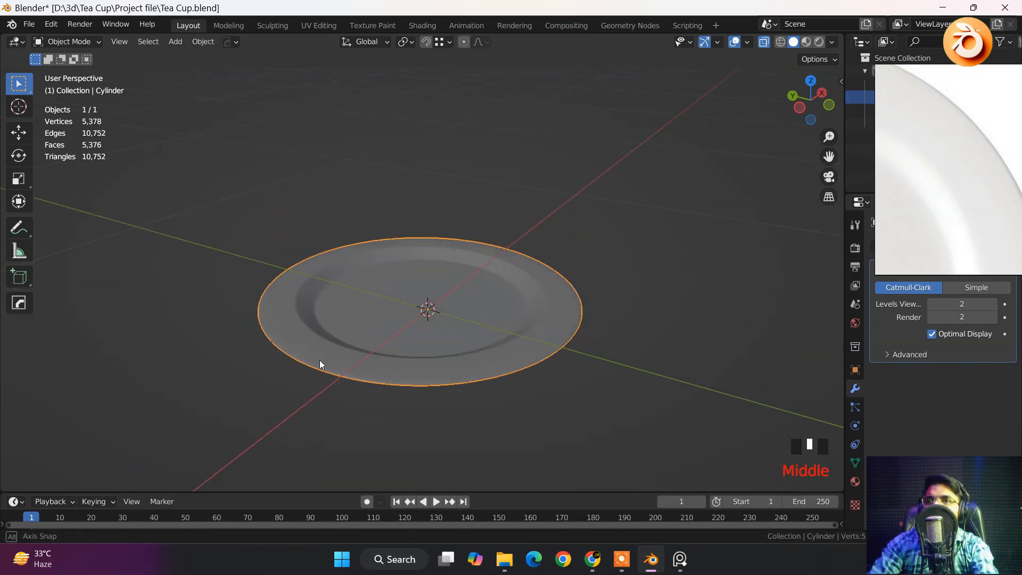
pyautogui.moveTo(319, 360); pyautogui.dragTo(320, 410, button='middle')
pyautogui.scroll(-5, 909, 206)
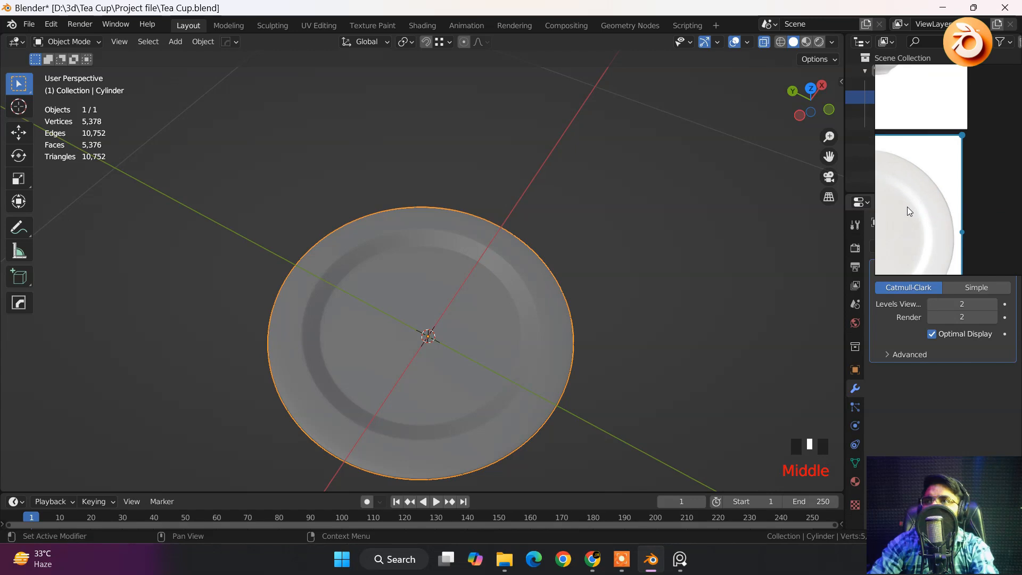
pyautogui.hotkey('alt', 'z')
pyautogui.hotkey('alt', 'z')
pyautogui.scroll(-2, 445, 311)
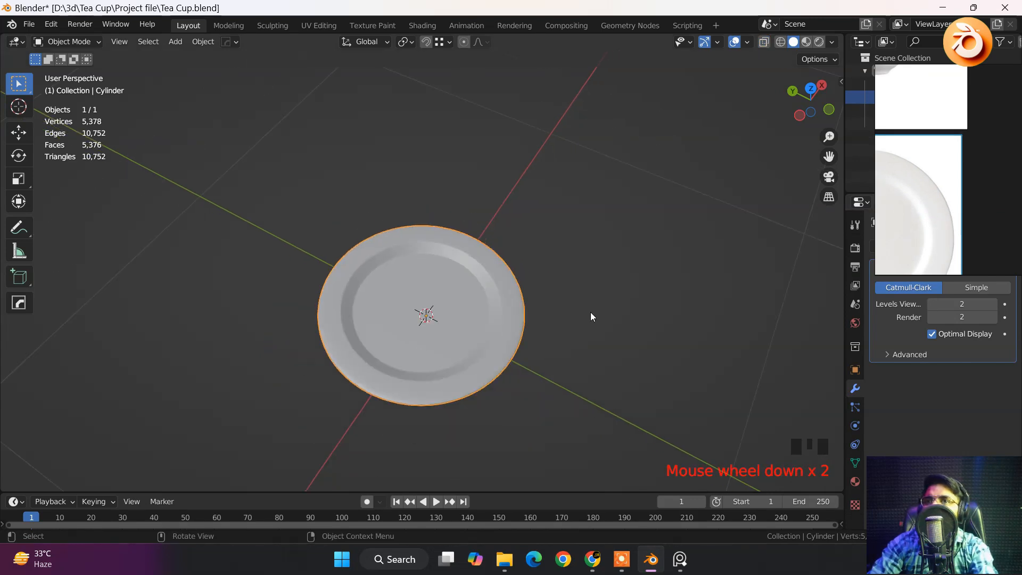
pyautogui.scroll(-3, 904, 234)
pyautogui.moveTo(904, 234); pyautogui.dragTo(977, 189, button='middle')
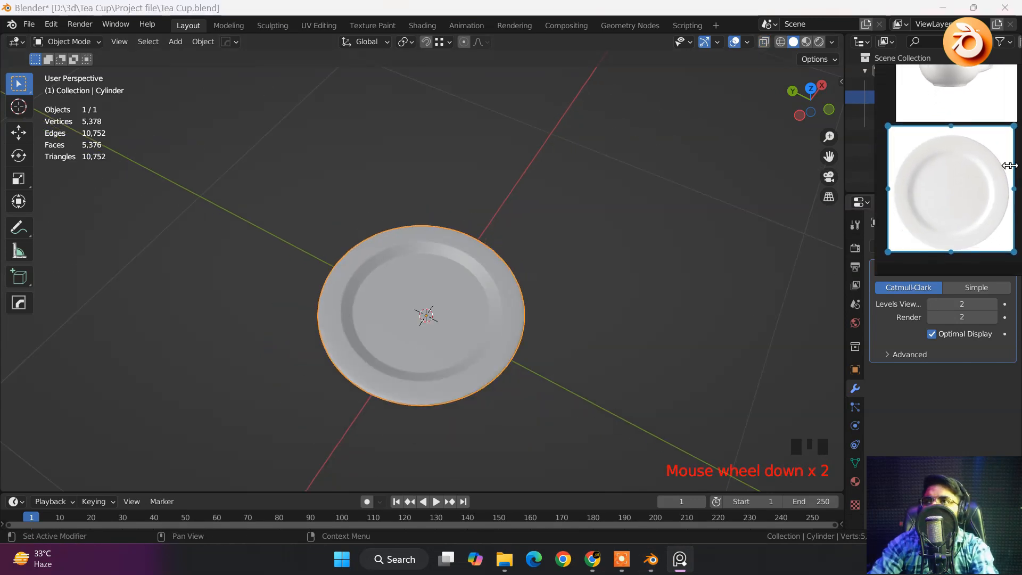
pyautogui.click(455, 341)
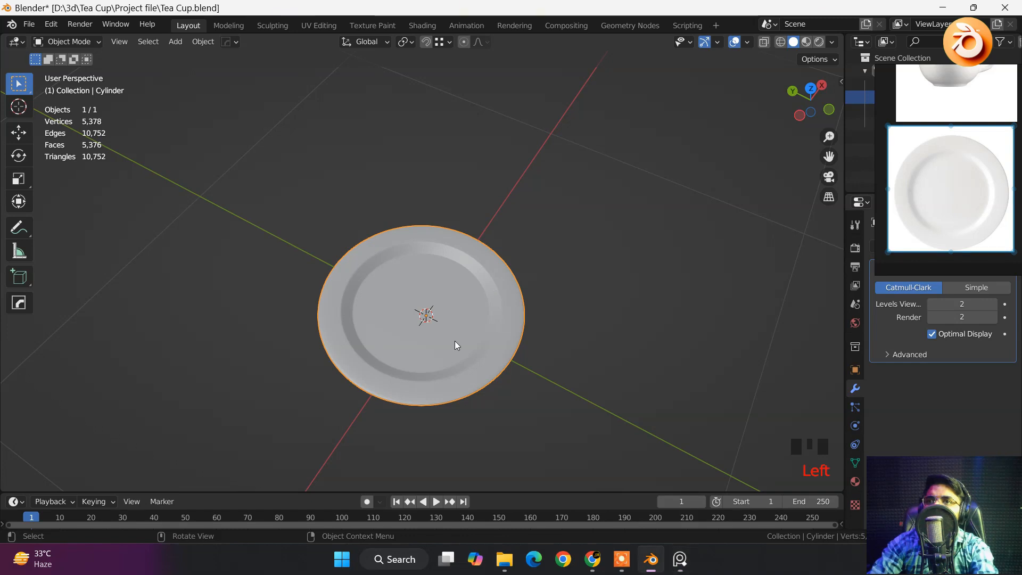
# Examine the plate from directly above and in side profile against the reference photo.
pyautogui.press('`')
pyautogui.scroll(2, 402, 281)
pyautogui.keyDown('shift'); pyautogui.moveTo(401, 282); pyautogui.dragTo(480, 295, button='middle'); pyautogui.keyUp('shift')
pyautogui.scroll(2, 489, 228)
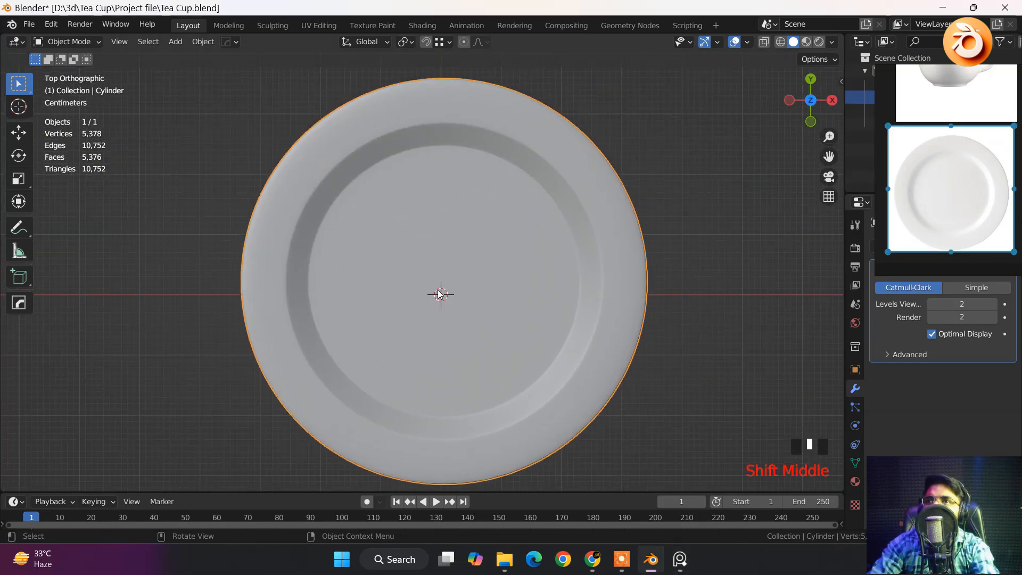
pyautogui.scroll(3, 658, 180)
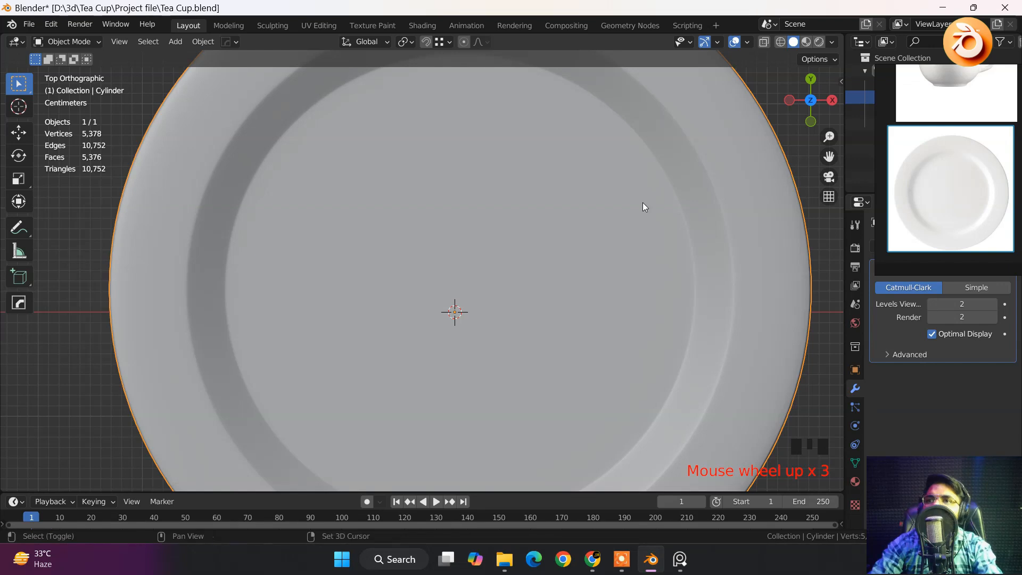
pyautogui.keyDown('shift'); pyautogui.moveTo(643, 207); pyautogui.dragTo(482, 320, button='middle'); pyautogui.keyUp('shift')
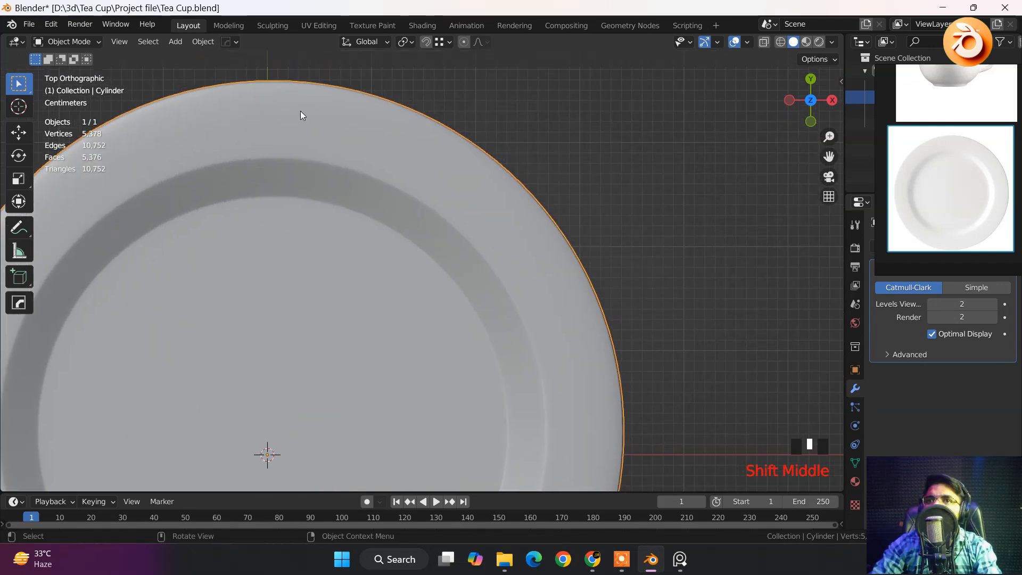
pyautogui.moveTo(509, 253); pyautogui.dragTo(395, 130, button='middle')
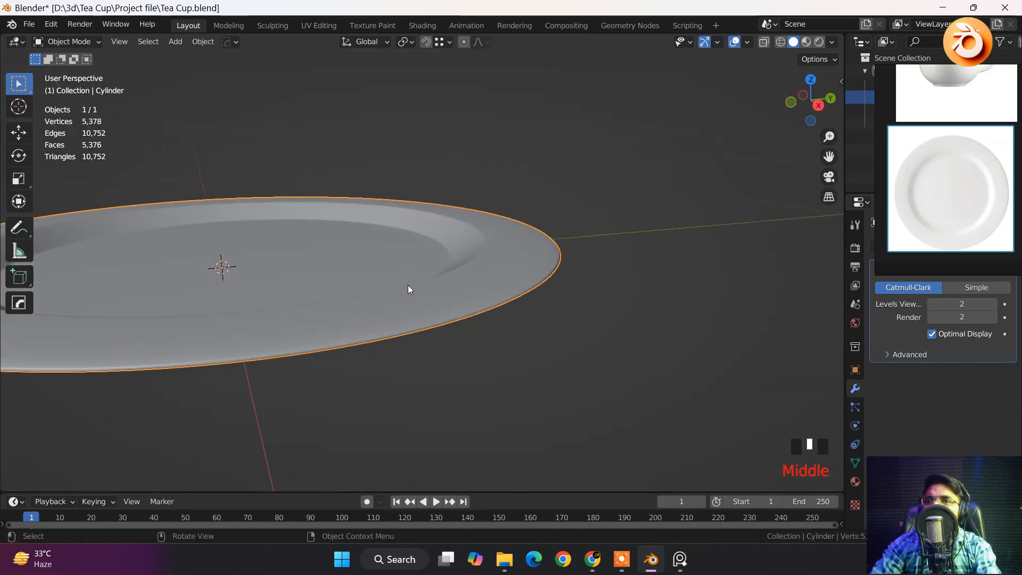
pyautogui.moveTo(410, 288); pyautogui.dragTo(449, 281, button='middle')
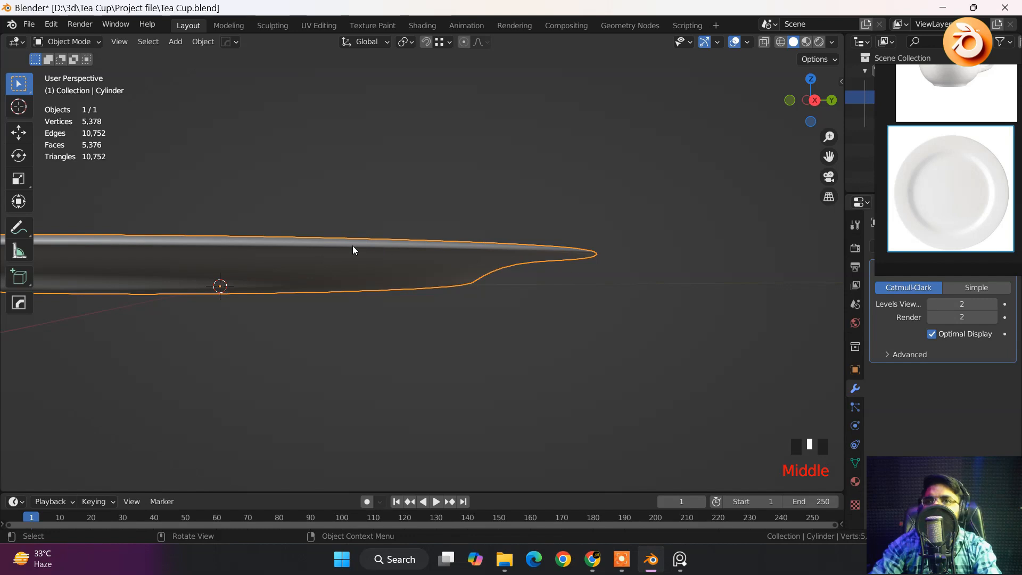
# Bevel the upper and lower edge loops of the plate's outer rim with two segments and a width of about 0.0016 m.
pyautogui.moveTo(353, 245); pyautogui.dragTo(458, 257, button='middle')
pyautogui.press('Tab')
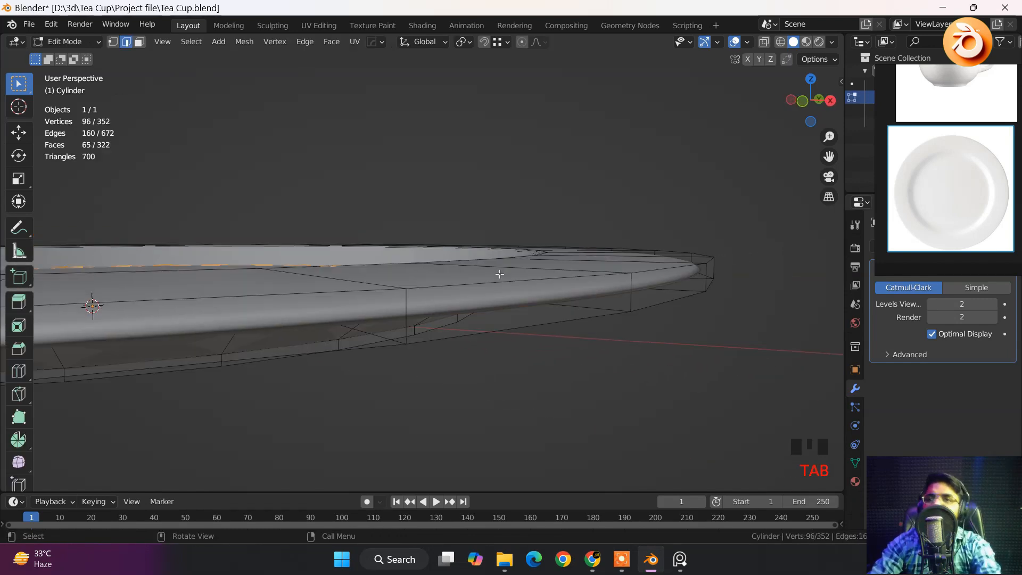
pyautogui.click(481, 284)
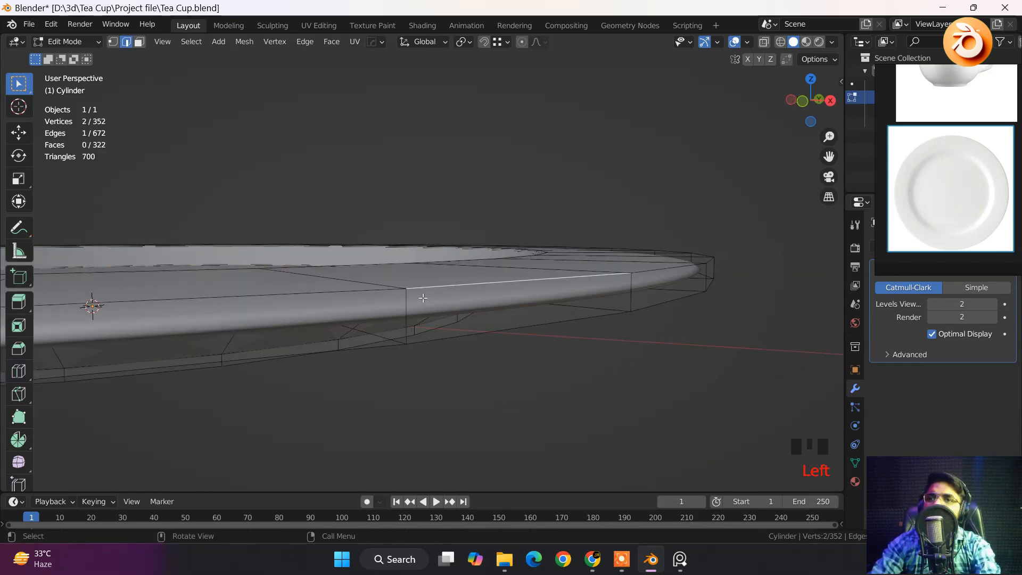
pyautogui.keyDown('alt'); pyautogui.click(335, 295); pyautogui.keyUp('alt')
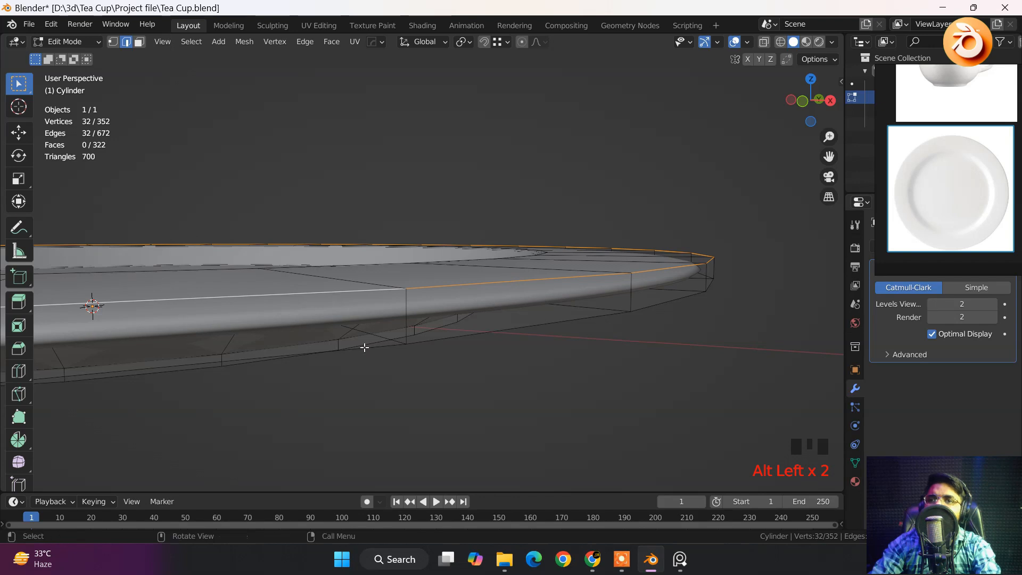
pyautogui.keyDown('shift'); pyautogui.click(534, 327); pyautogui.keyUp('shift')
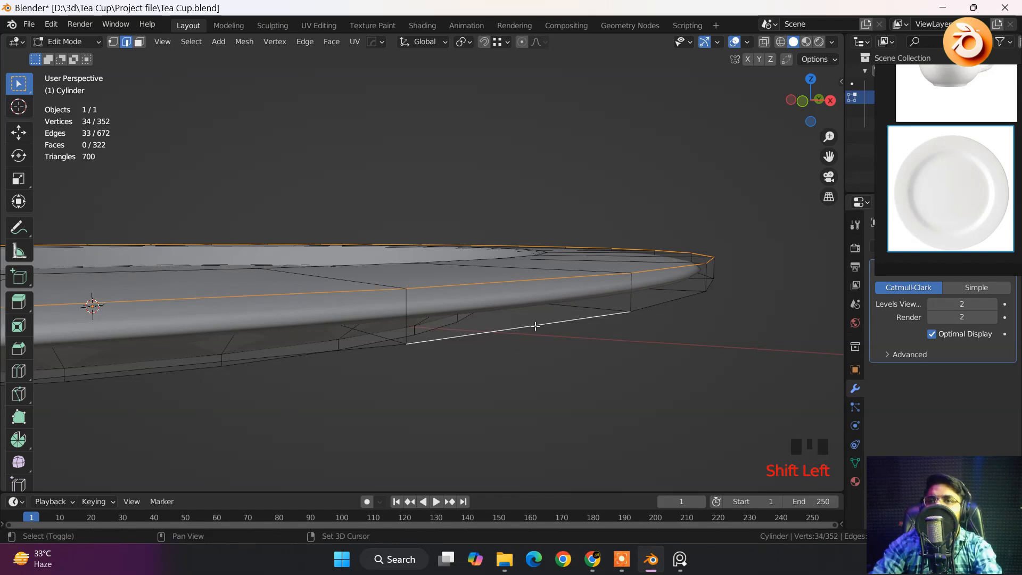
pyautogui.keyDown('alt'); pyautogui.keyDown('shift'); pyautogui.click(535, 326); pyautogui.keyUp('shift'); pyautogui.keyUp('alt')
pyautogui.keyDown('alt'); pyautogui.keyDown('shift'); pyautogui.click(534, 327); pyautogui.keyUp('shift'); pyautogui.keyUp('alt')
pyautogui.moveTo(528, 333); pyautogui.dragTo(549, 385, button='middle')
pyautogui.hotkey('ctrl', 'b')
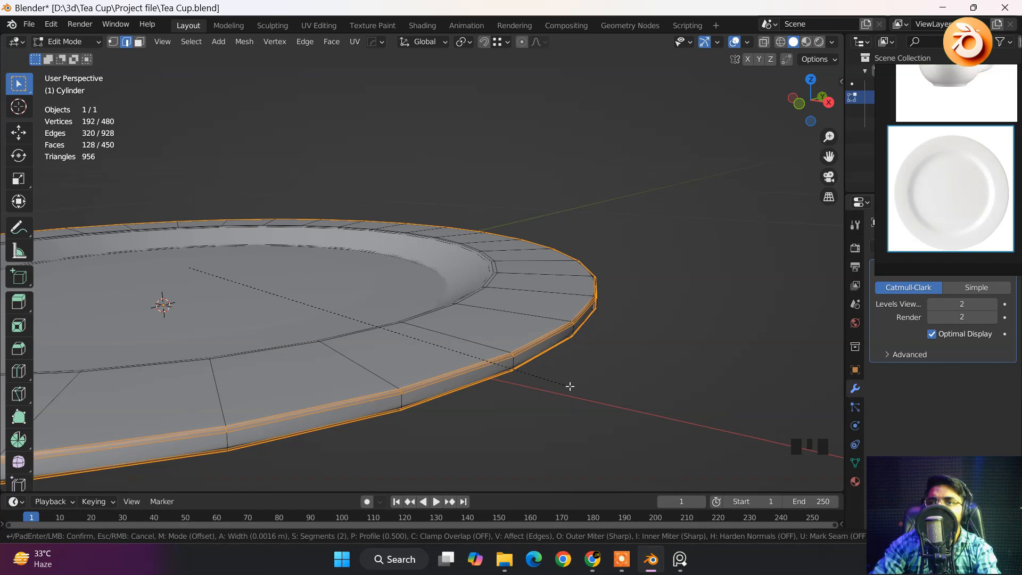
pyautogui.click(573, 387)
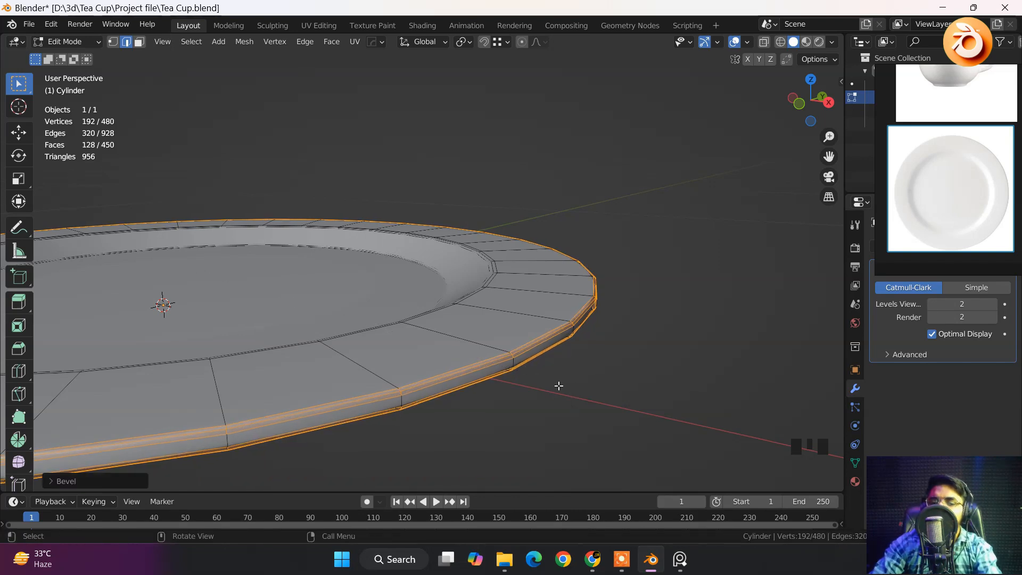
pyautogui.press('Tab')
# Bevel the underside edge loop where the plate's sloped wall meets the rim with two segments, selecting it through the mesh in X-ray.
pyautogui.scroll(-5, 430, 353)
pyautogui.moveTo(429, 354); pyautogui.dragTo(382, 333, button='middle')
pyautogui.scroll(2, 380, 296)
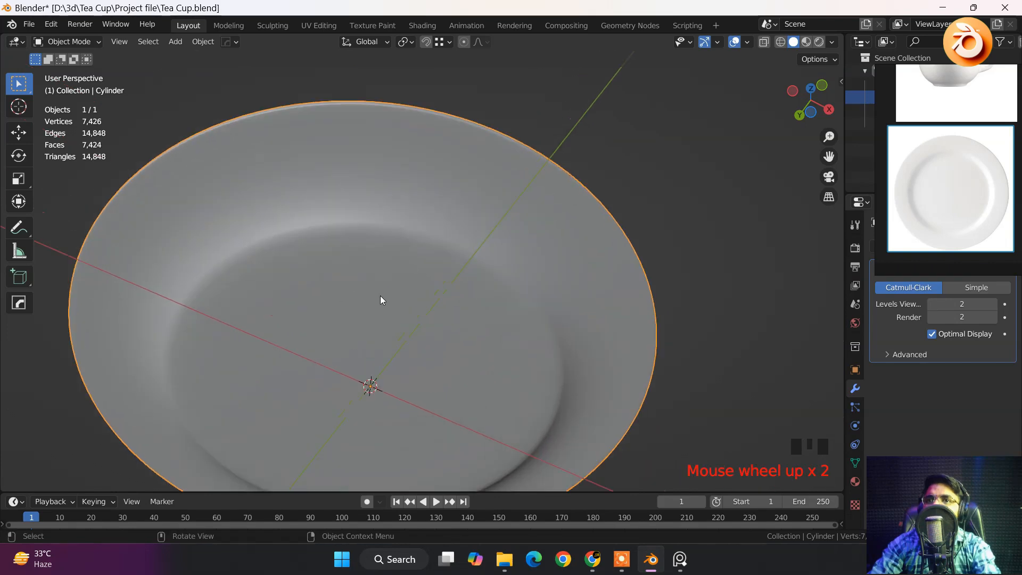
pyautogui.keyDown('shift'); pyautogui.moveTo(380, 295); pyautogui.dragTo(429, 346, button='middle'); pyautogui.keyUp('shift')
pyautogui.press('Tab')
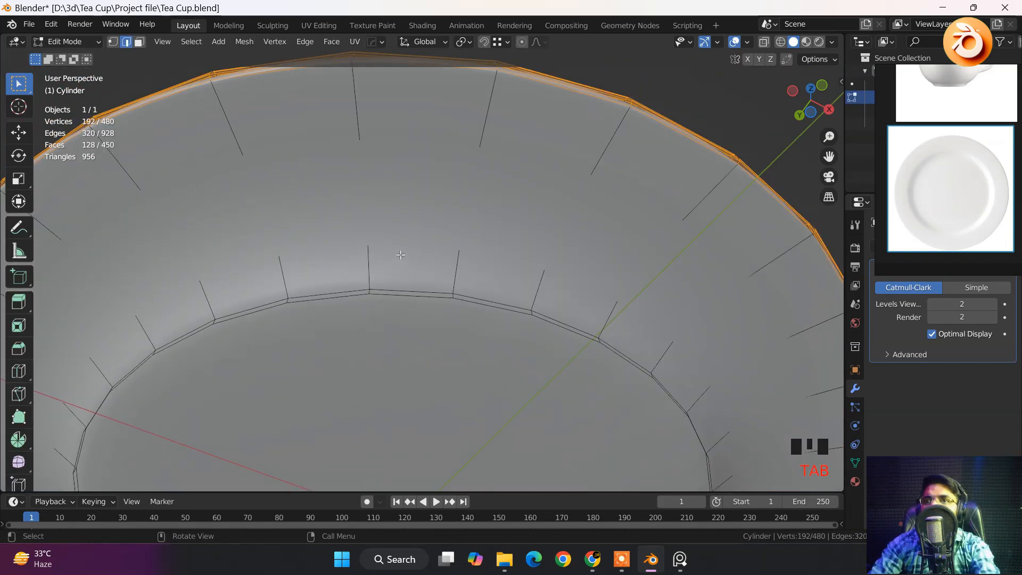
pyautogui.scroll(-3, 400, 255)
pyautogui.moveTo(400, 247); pyautogui.dragTo(336, 238, button='middle')
pyautogui.hotkey('alt', 'z')
pyautogui.keyDown('alt'); pyautogui.click(337, 239); pyautogui.keyUp('alt')
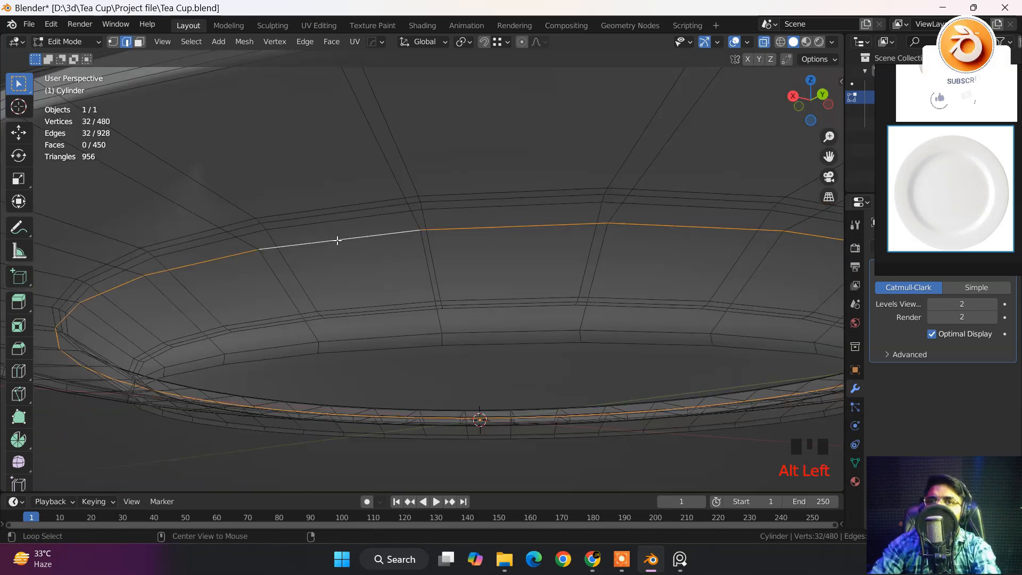
pyautogui.hotkey('ctrl', 'b')
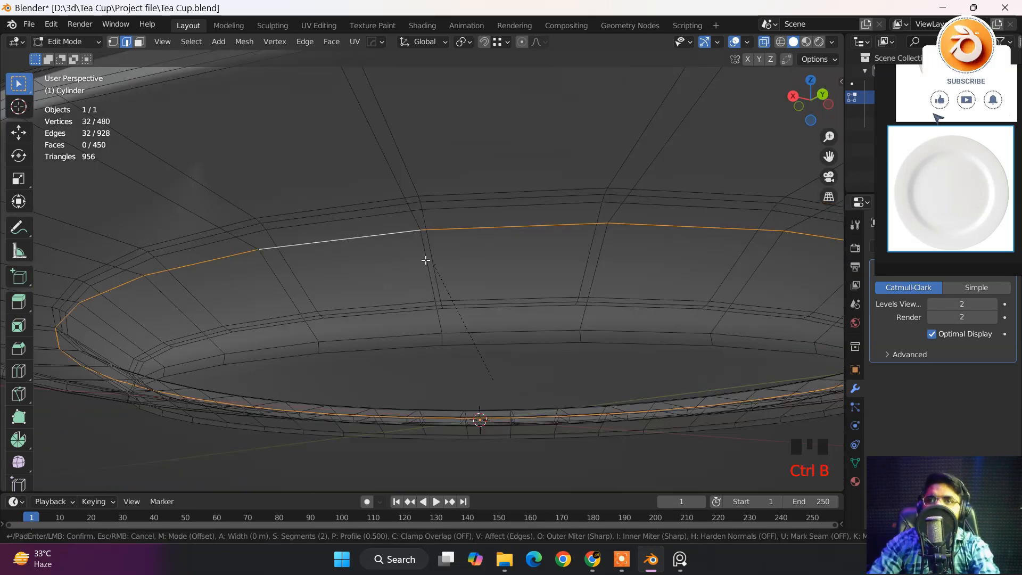
pyautogui.click(443, 314)
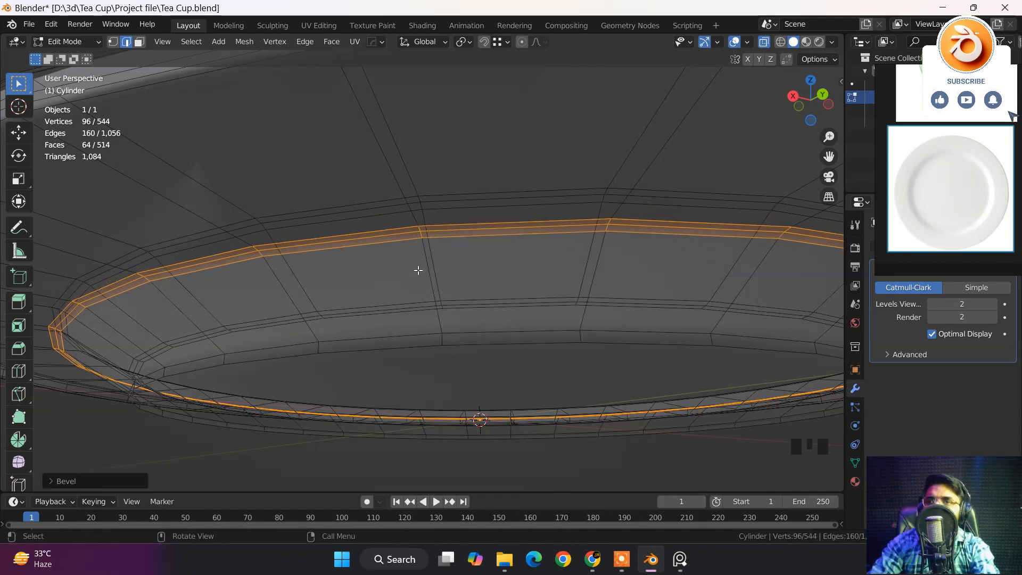
# Turn off X-ray shading and examine the beveled underside of the smoothed plate from several angles.
pyautogui.press('Tab')
pyautogui.scroll(-3, 391, 332)
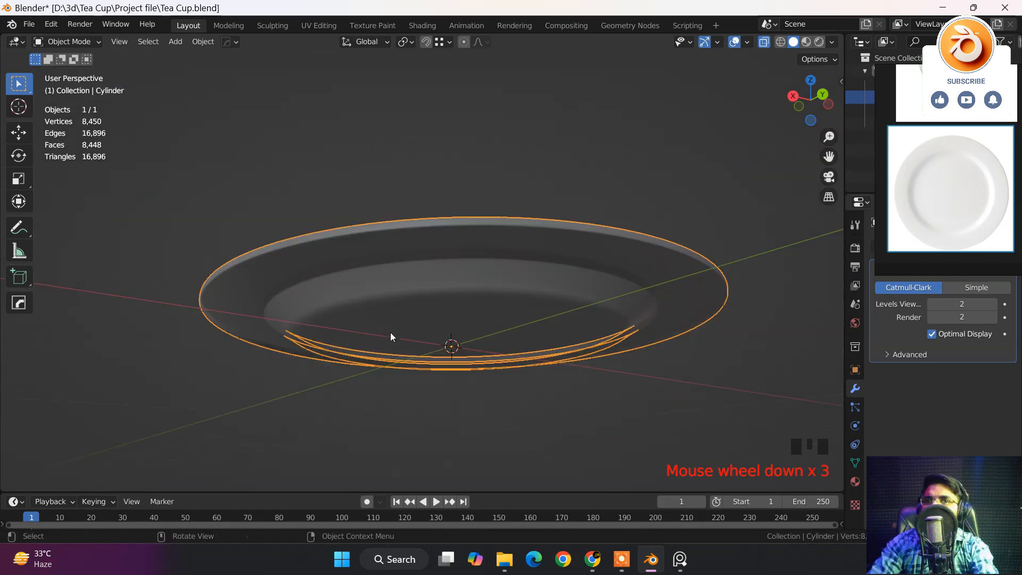
pyautogui.moveTo(391, 333); pyautogui.dragTo(414, 282, button='middle')
pyautogui.hotkey('alt', 'z')
pyautogui.scroll(2, 453, 207)
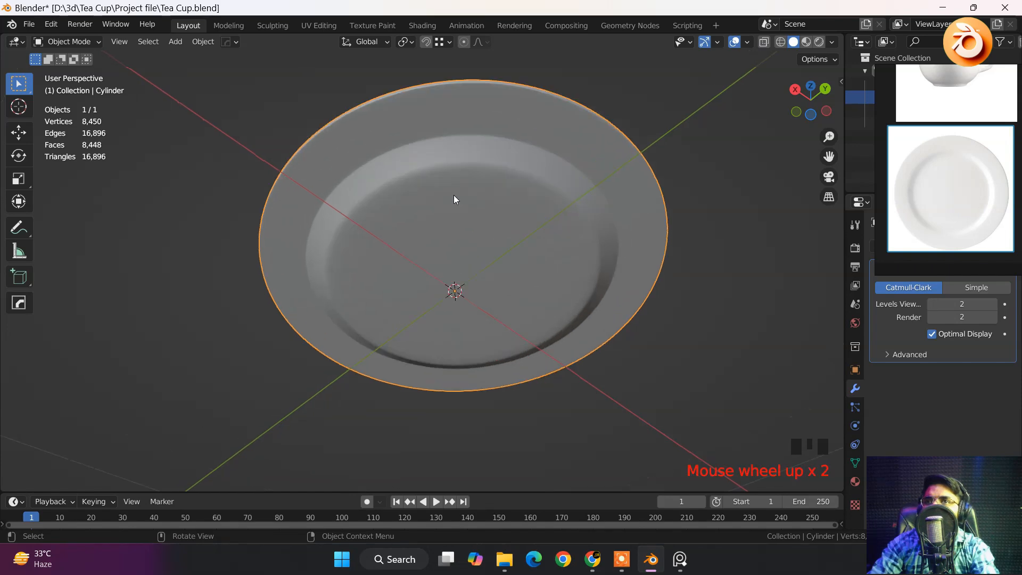
pyautogui.moveTo(454, 199); pyautogui.dragTo(561, 228, button='middle')
pyautogui.scroll(2, 522, 304)
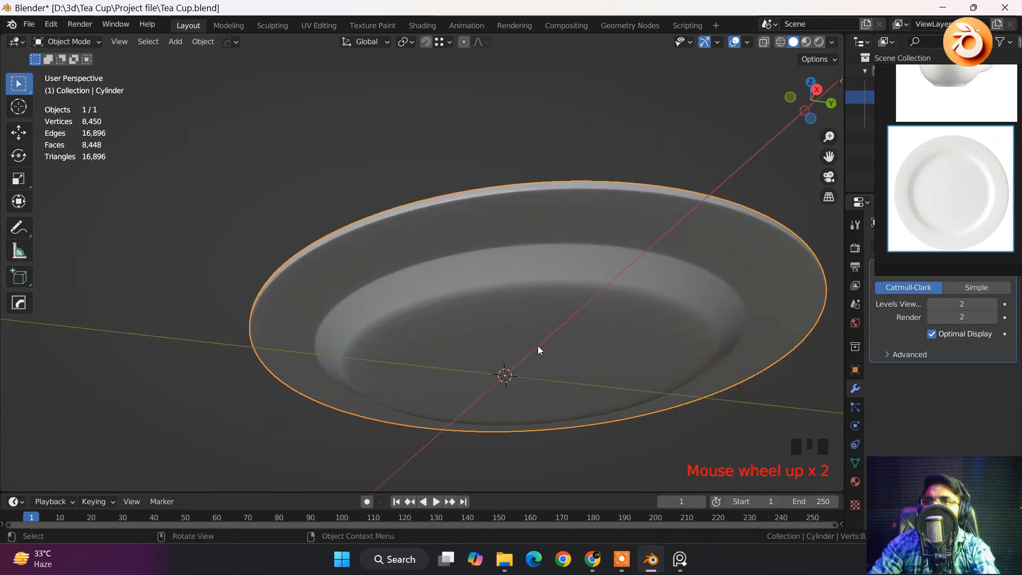
pyautogui.moveTo(569, 336)
pyautogui.mouseDown(button='middle')
pyautogui.moveTo(550, 298)
pyautogui.moveTo(554, 333)
pyautogui.mouseUp(button='middle')
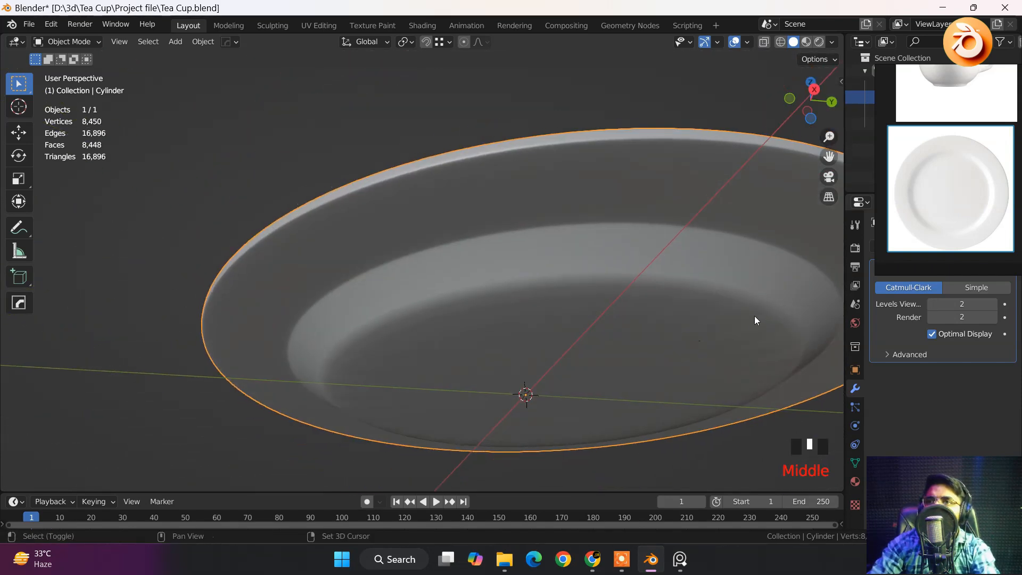
pyautogui.keyDown('shift'); pyautogui.moveTo(766, 363); pyautogui.dragTo(608, 308, button='middle'); pyautogui.keyUp('shift')
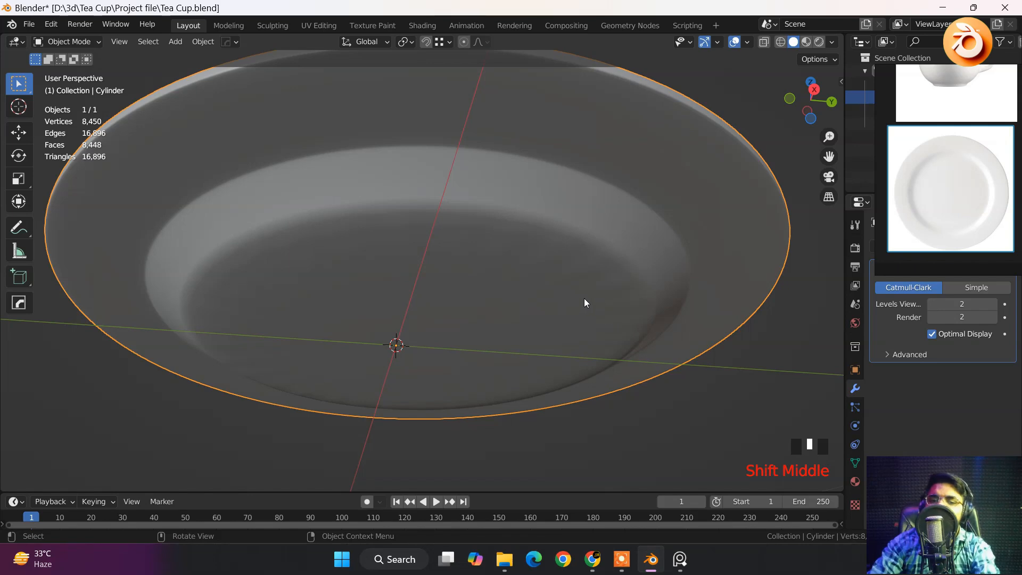
# Select the plate's large circular floor face in face mode using X-ray, and return to solid shading.
pyautogui.press('Tab')
pyautogui.click(464, 216)
pyautogui.hotkey('alt', 'z')
pyautogui.hotkey('alt', 'z')
pyautogui.hotkey('alt', 'z')
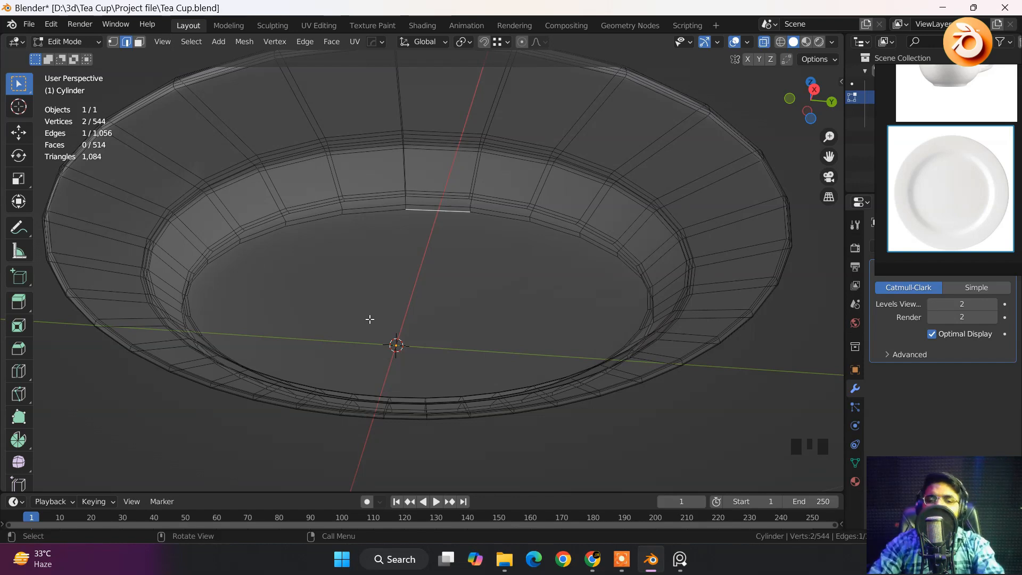
pyautogui.click(430, 323)
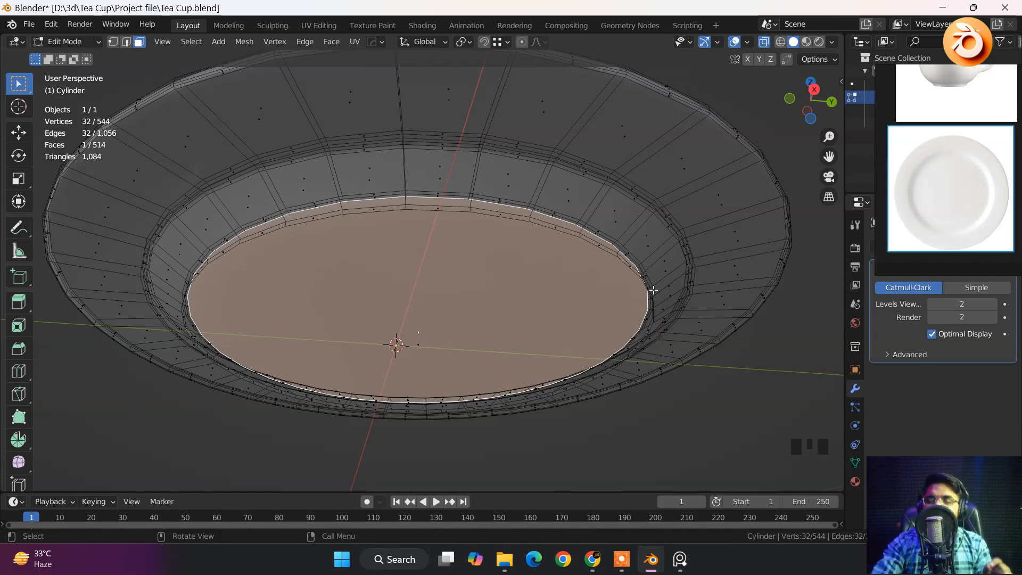
pyautogui.scroll(-4, 520, 296)
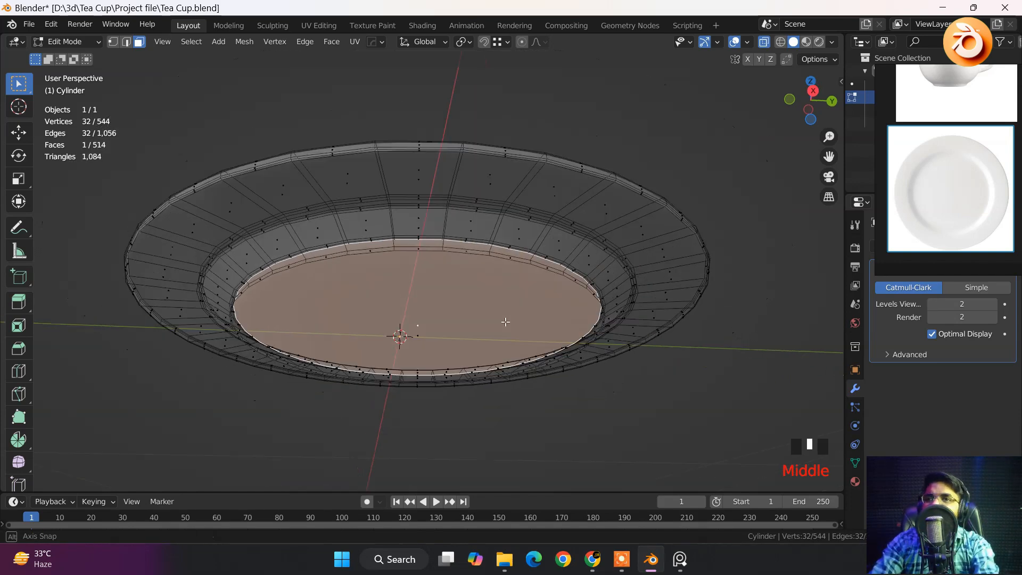
pyautogui.moveTo(504, 322); pyautogui.dragTo(473, 364, button='middle')
pyautogui.hotkey('alt', 'z')
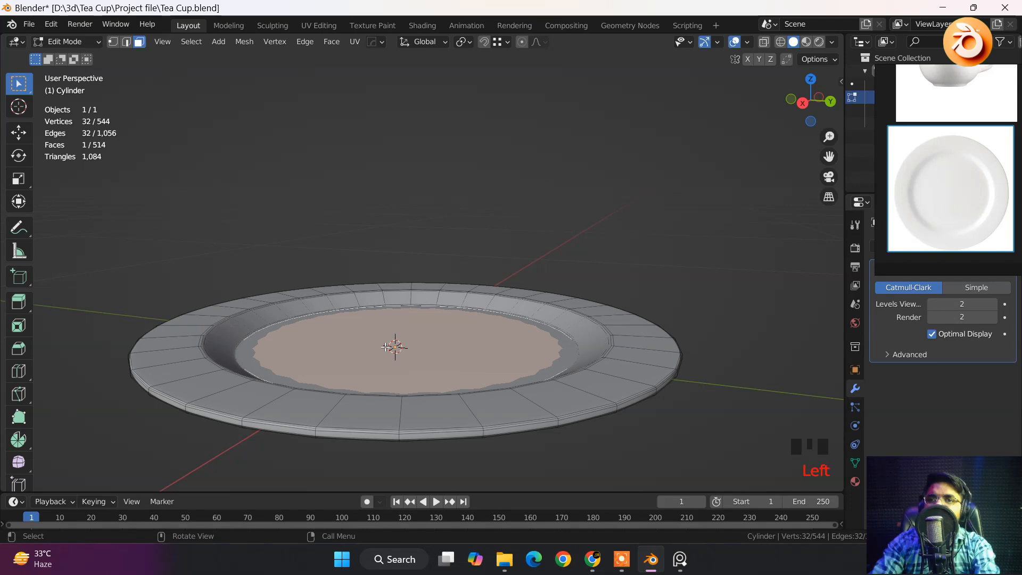
# Select both the upper and lower circular floor faces of the plate and inset them twice toward the centre.
pyautogui.moveTo(328, 349); pyautogui.dragTo(297, 346, button='middle')
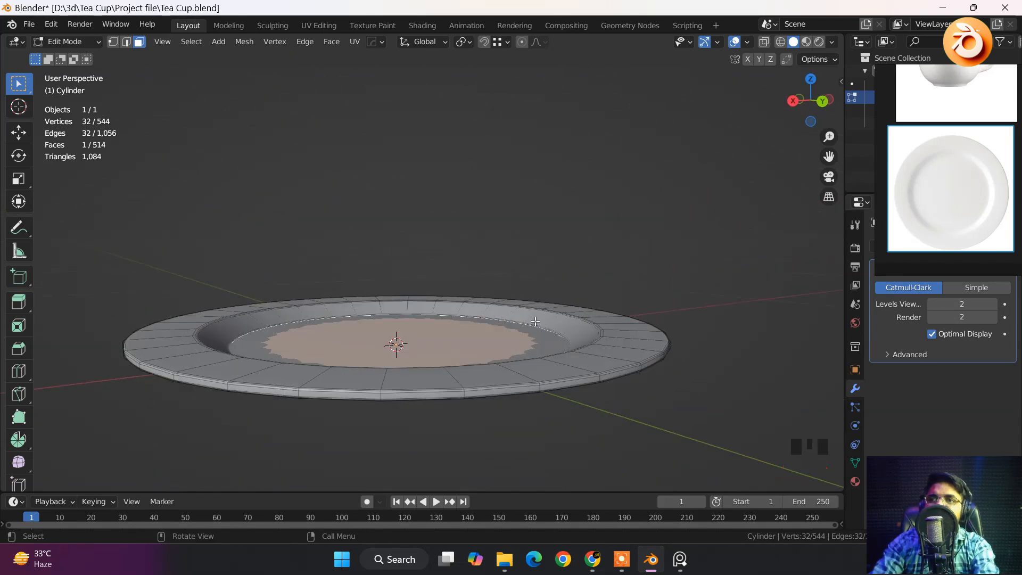
pyautogui.scroll(4, 347, 413)
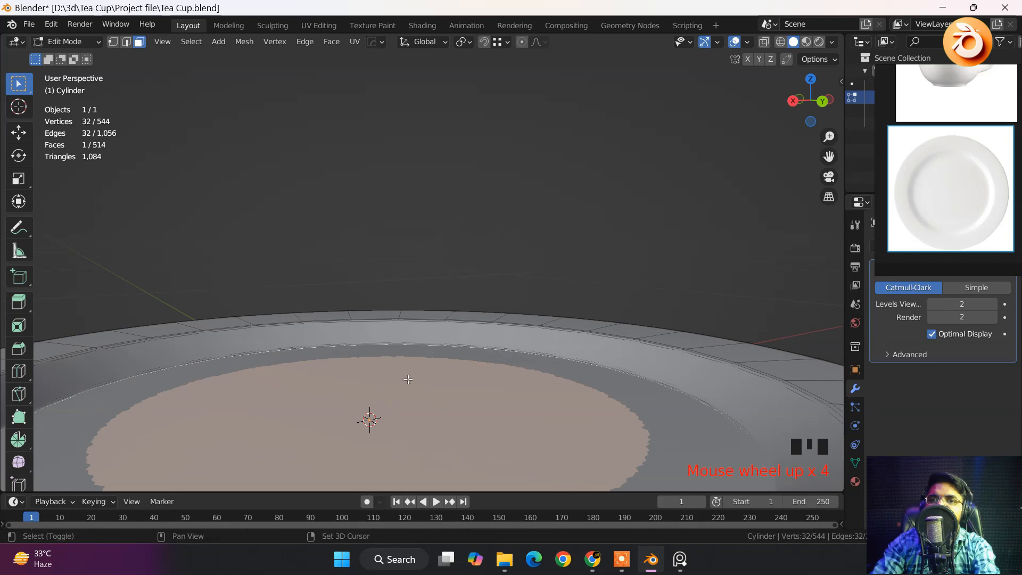
pyautogui.moveTo(368, 418); pyautogui.dragTo(415, 330, button='middle')
pyautogui.click(406, 293)
pyautogui.keyDown('shift'); pyautogui.click(415, 330); pyautogui.keyUp('shift')
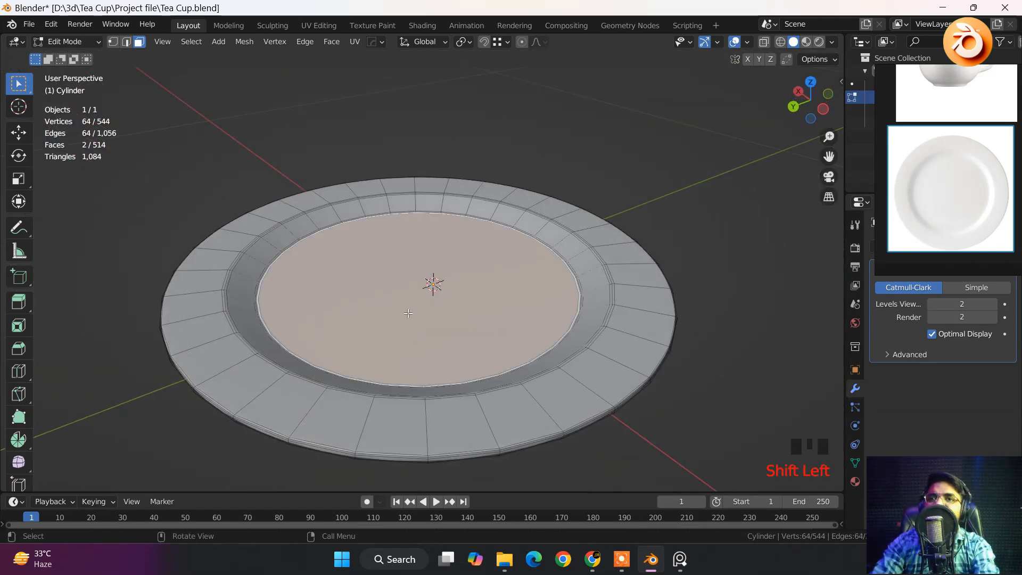
pyautogui.scroll(3, 416, 330)
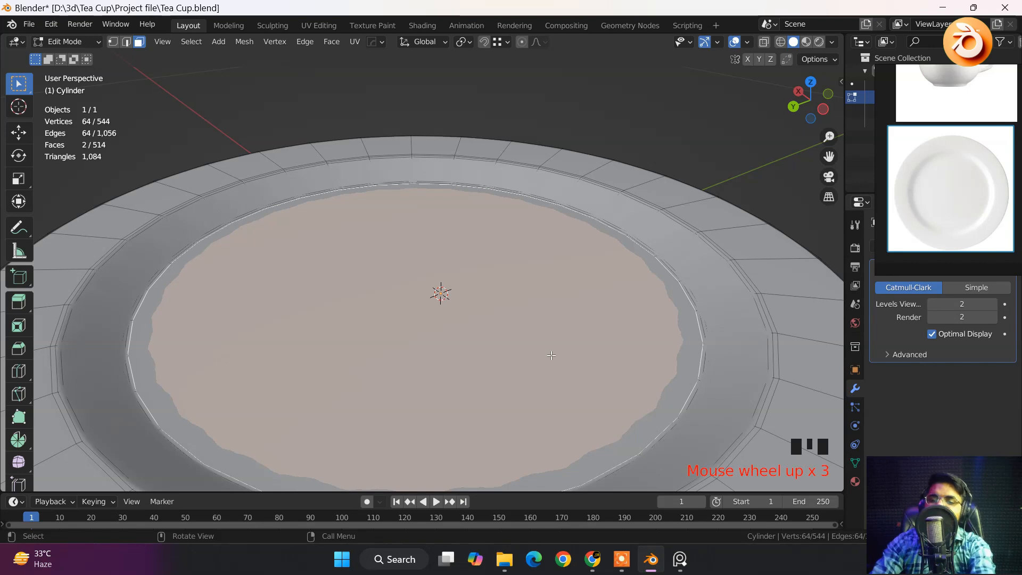
pyautogui.press('i')
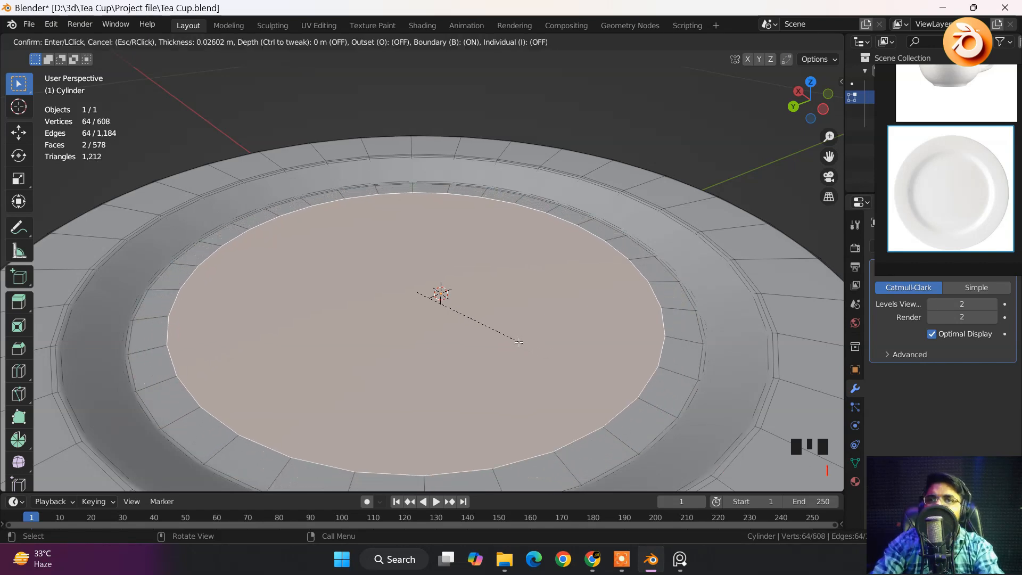
pyautogui.click(480, 319)
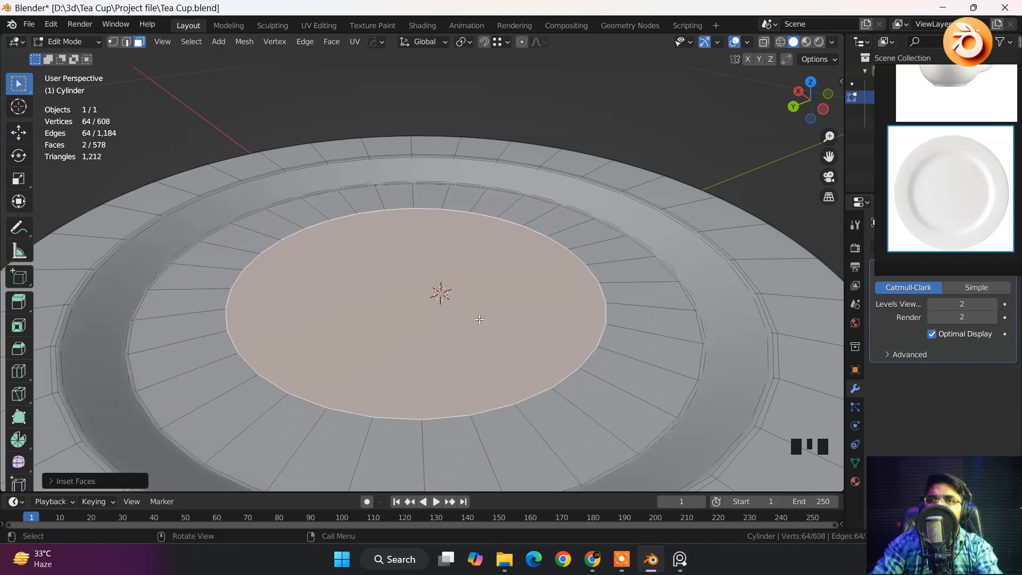
pyautogui.press('i')
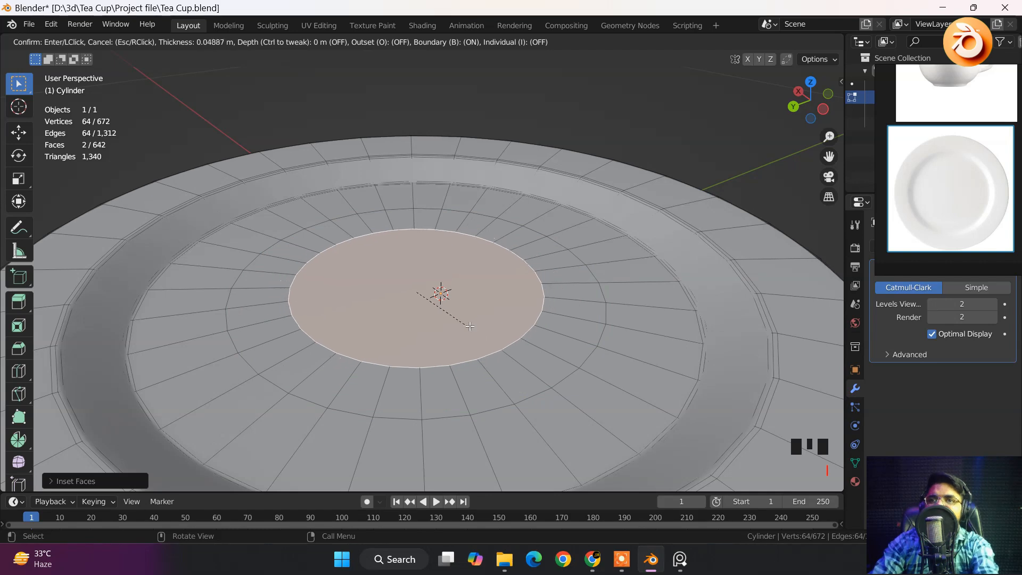
pyautogui.click(438, 306)
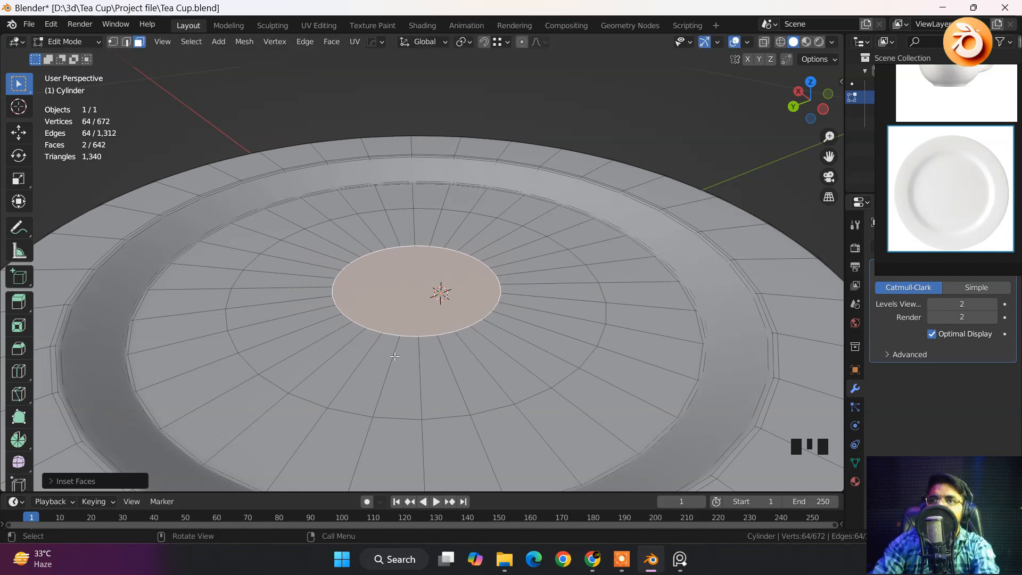
# Examine the smoothed plate from below and above, and compare it with the inset floor mesh.
pyautogui.moveTo(395, 356); pyautogui.dragTo(393, 210, button='middle')
pyautogui.press('Tab')
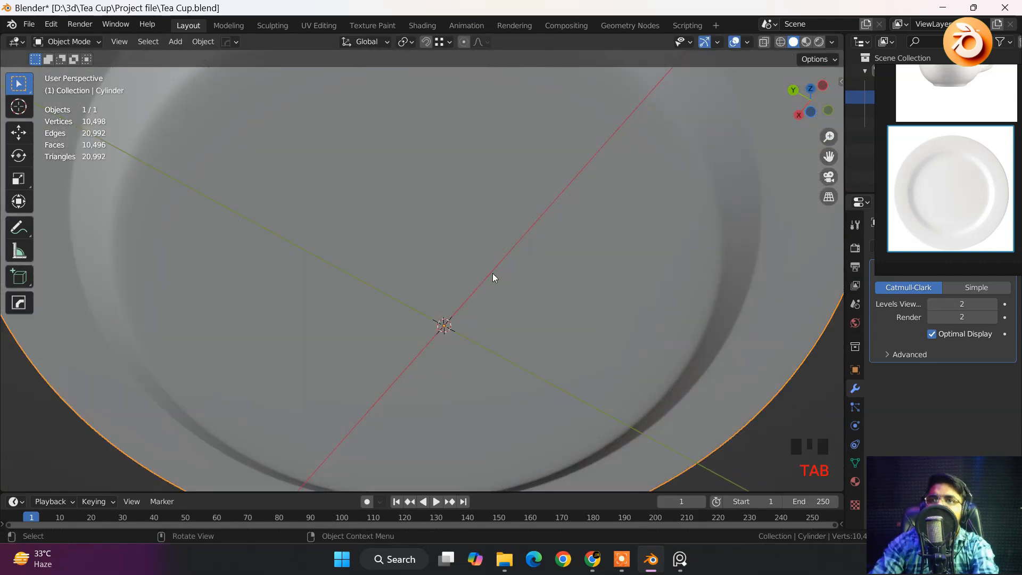
pyautogui.scroll(-6, 486, 326)
pyautogui.moveTo(487, 327); pyautogui.dragTo(404, 459, button='middle')
pyautogui.scroll(7, 439, 318)
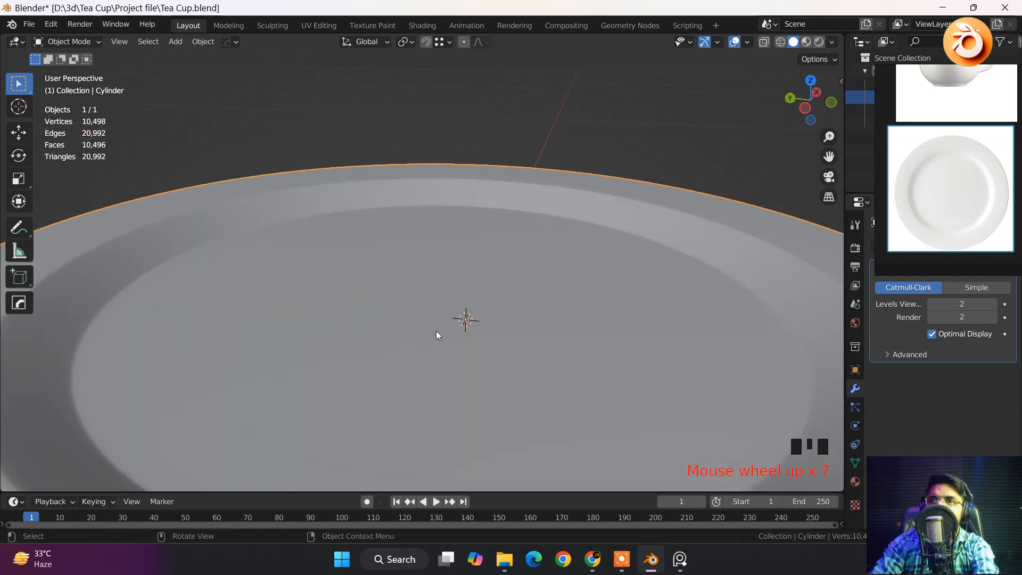
pyautogui.moveTo(431, 339); pyautogui.dragTo(464, 417, button='middle')
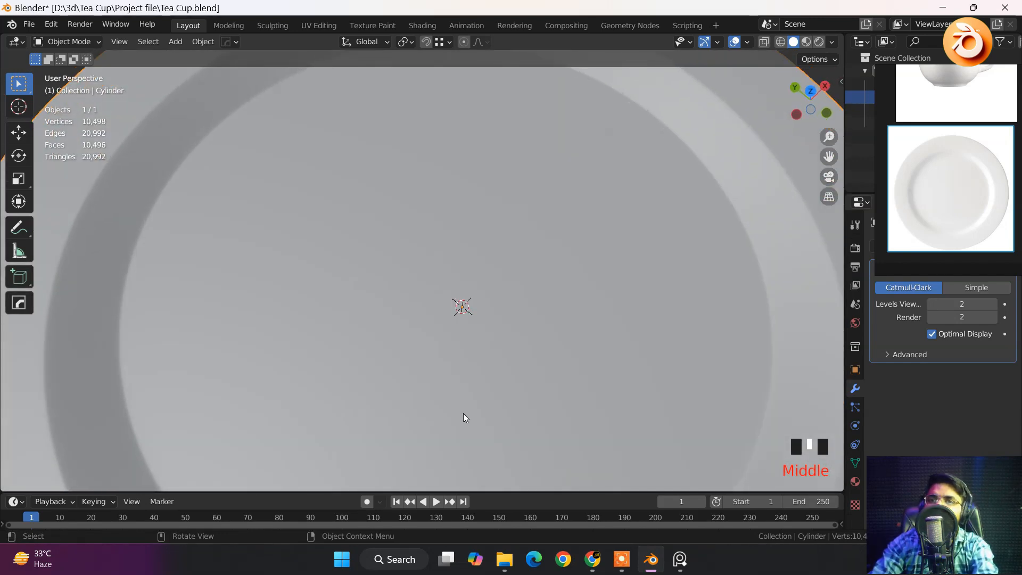
pyautogui.scroll(-5, 498, 351)
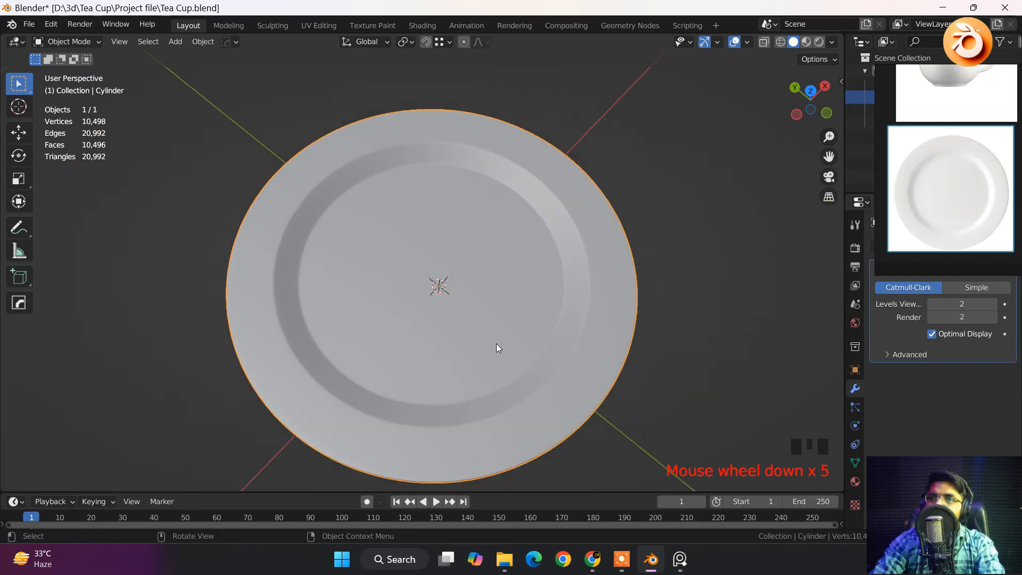
pyautogui.moveTo(497, 347); pyautogui.dragTo(570, 306, button='middle')
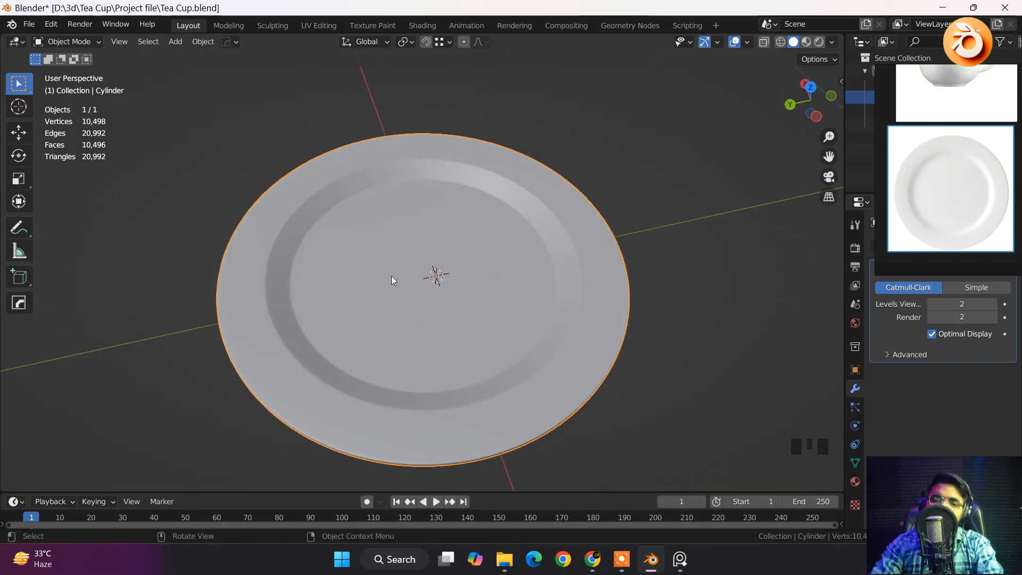
pyautogui.scroll(-2, 391, 280)
pyautogui.press('Tab')
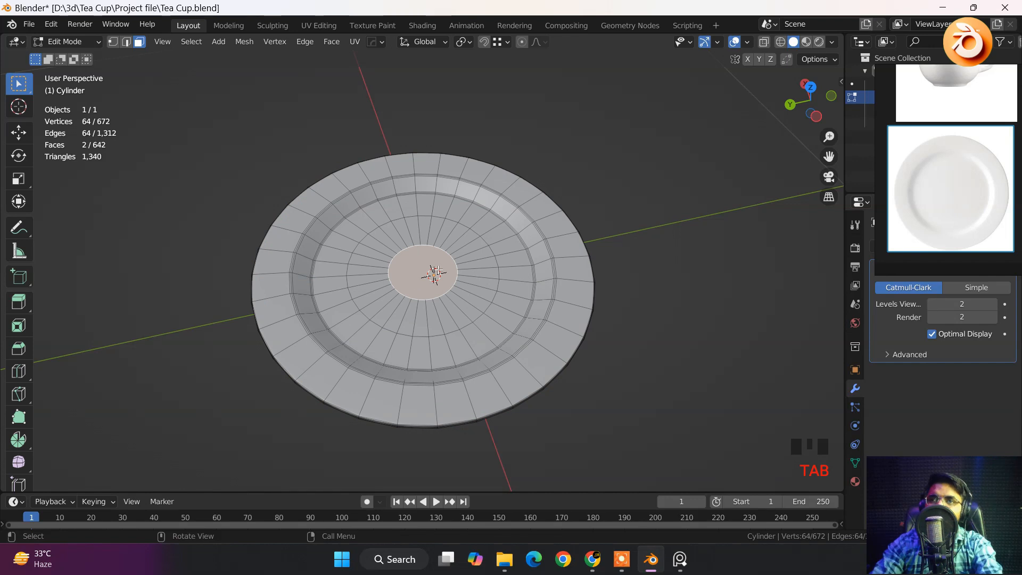
pyautogui.press('Tab')
pyautogui.moveTo(430, 277)
pyautogui.mouseDown(button='middle')
pyautogui.moveTo(438, 277)
pyautogui.moveTo(419, 294)
pyautogui.mouseUp(button='middle')
pyautogui.scroll(-1, 423, 295)
pyautogui.scroll(-4, 423, 298)
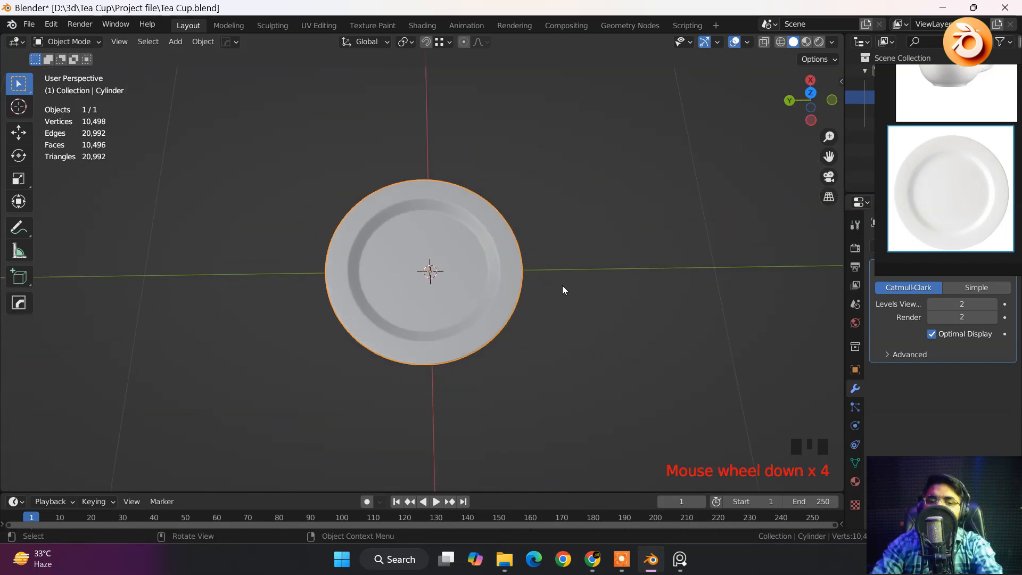
# Deselect the plate and save the project file.
pyautogui.click(596, 342)
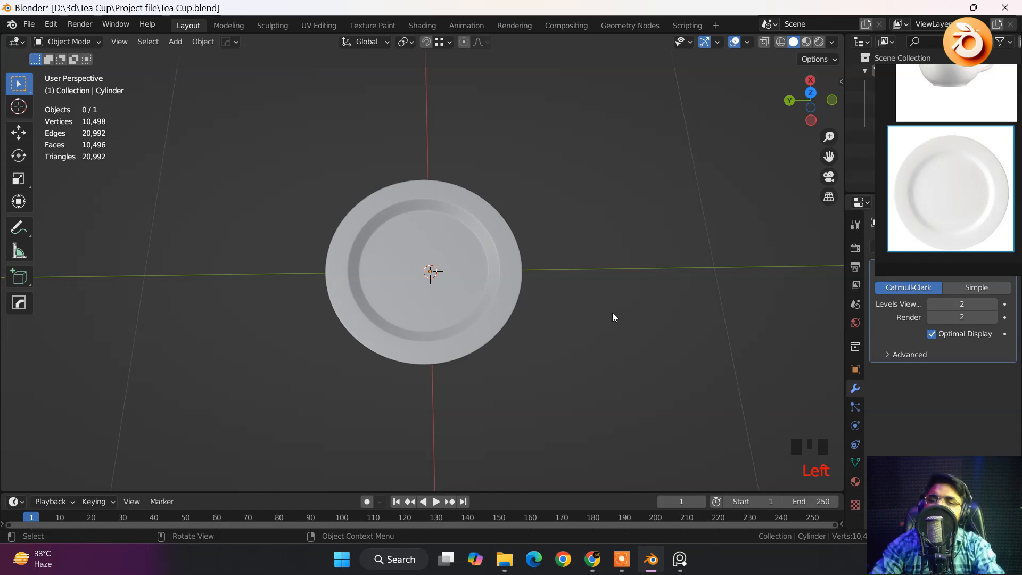
pyautogui.moveTo(531, 365); pyautogui.dragTo(472, 286, button='middle')
pyautogui.scroll(6, 469, 285)
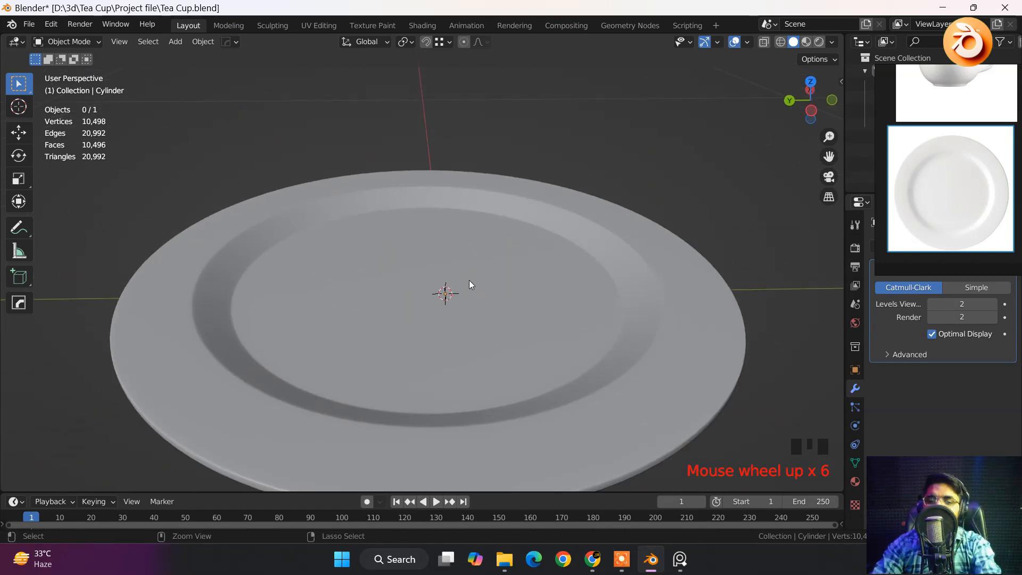
pyautogui.hotkey('ctrl', 's')
pyautogui.scroll(-2, 590, 306)
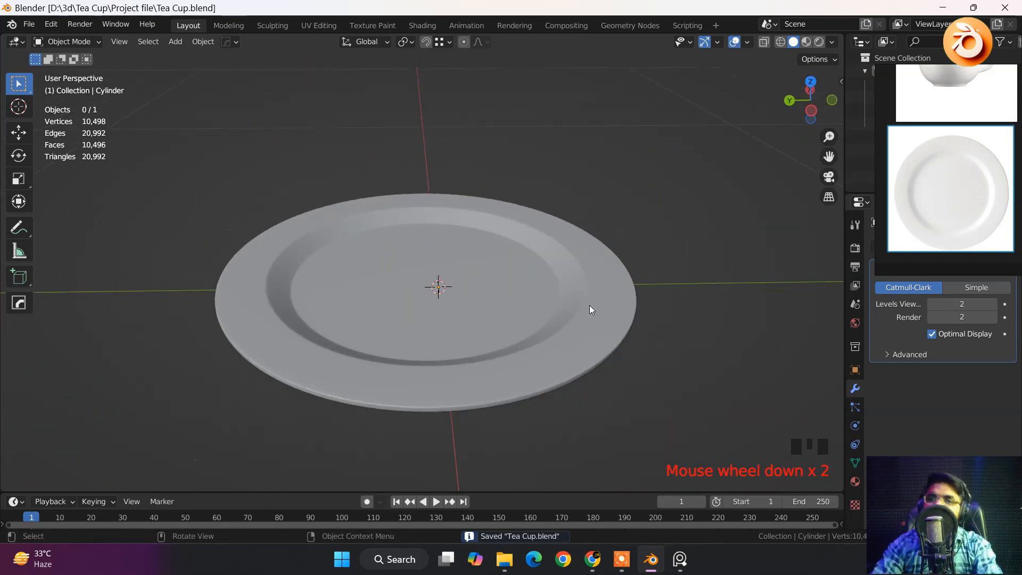
# Apply smooth shading to the plate while its Subdivision modifier is hidden in the viewport, and show the modifier again.
pyautogui.click(617, 311)
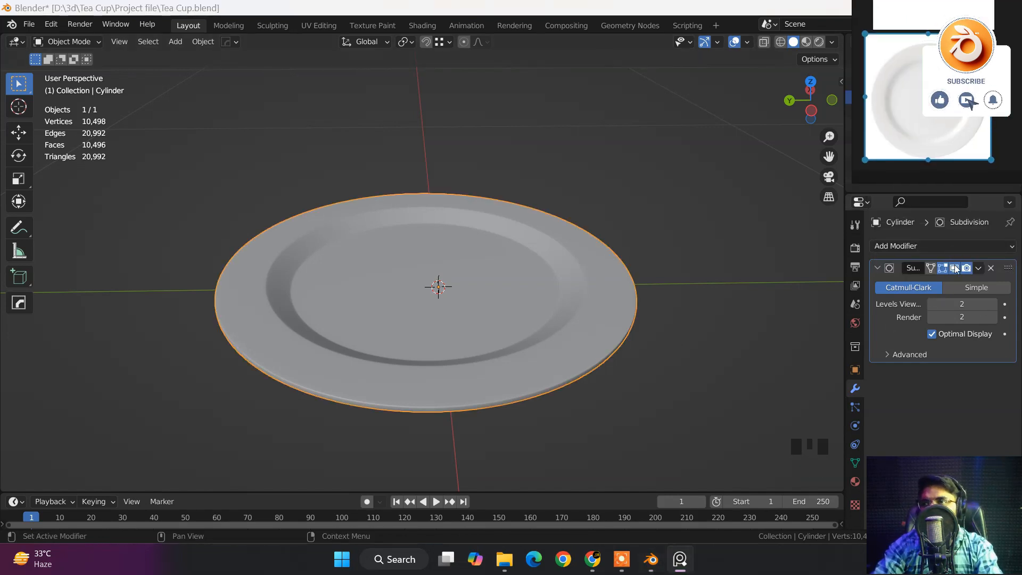
pyautogui.click(956, 268)
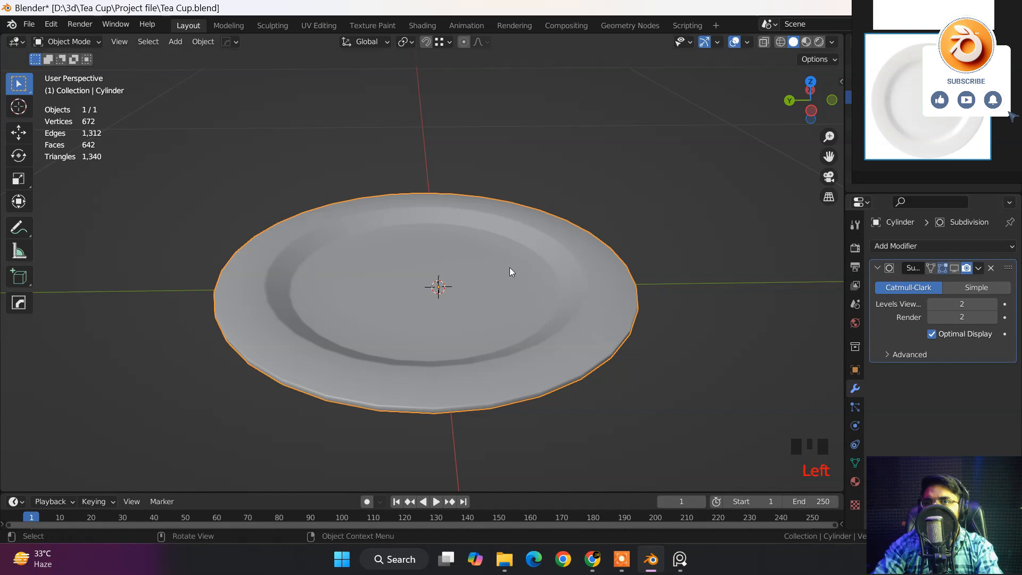
pyautogui.moveTo(510, 267); pyautogui.dragTo(450, 281, button='right')
pyautogui.rightClick(443, 270)
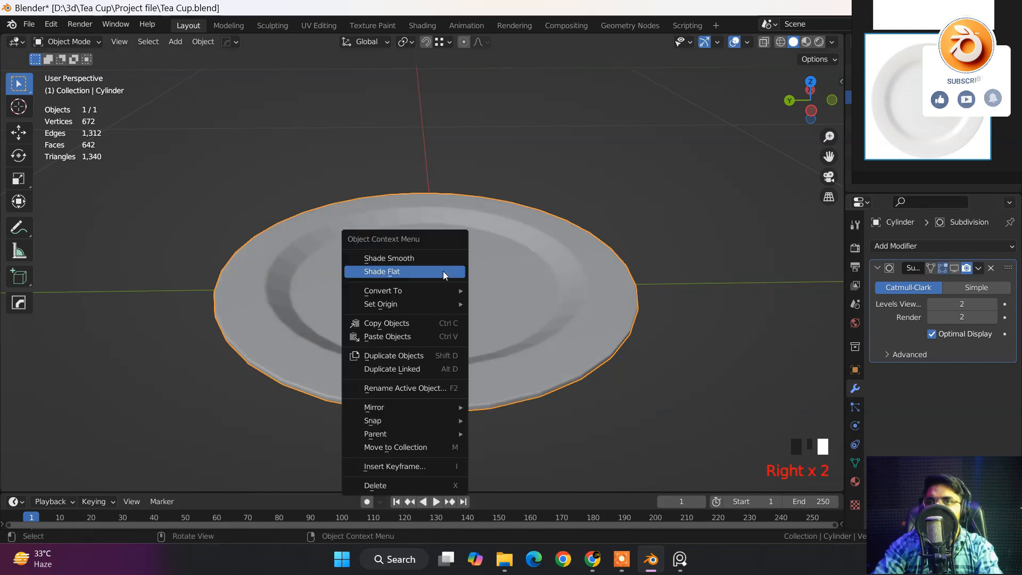
pyautogui.click(439, 259)
pyautogui.click(956, 268)
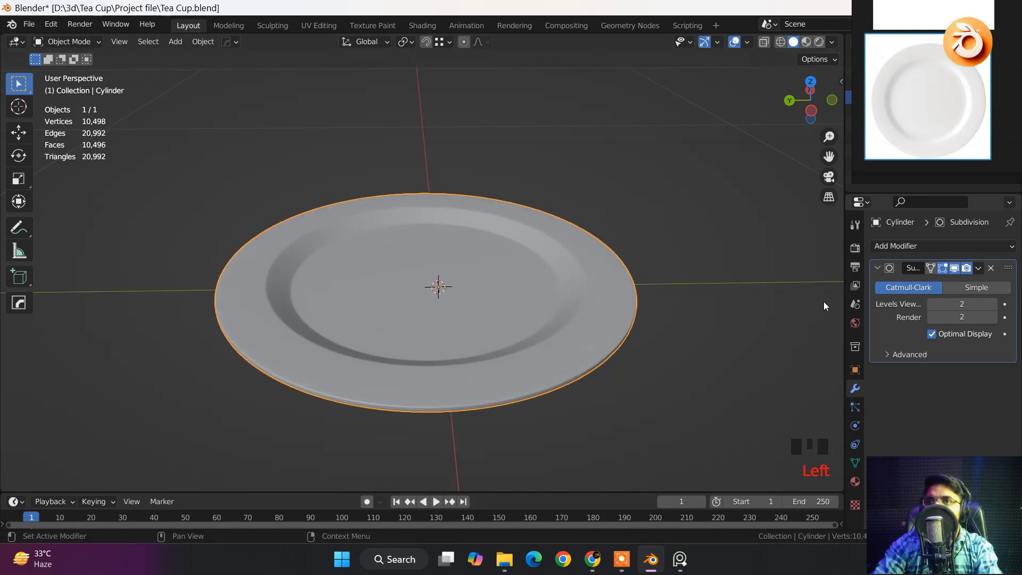
pyautogui.click(472, 298)
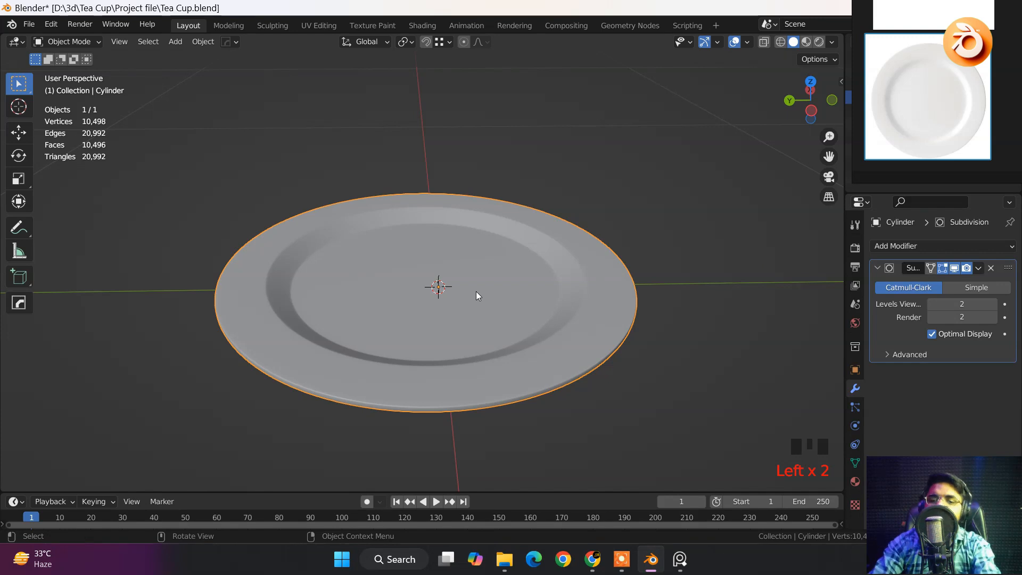
# Rename the plate object from its default name to Plate and hide it.
pyautogui.moveTo(874, 106); pyautogui.dragTo(890, 326, button='right')
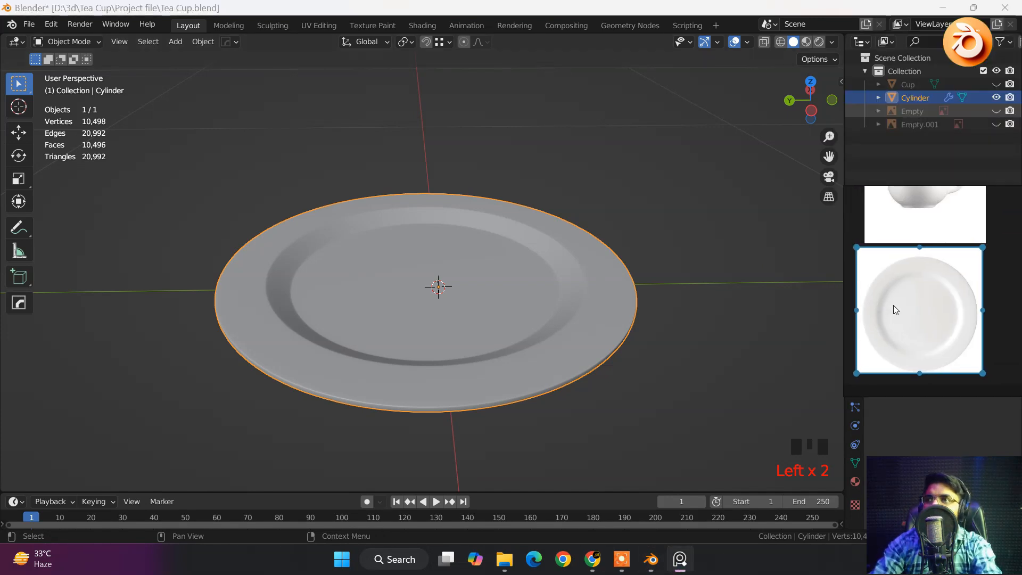
pyautogui.click(916, 96)
pyautogui.doubleClick(915, 96)
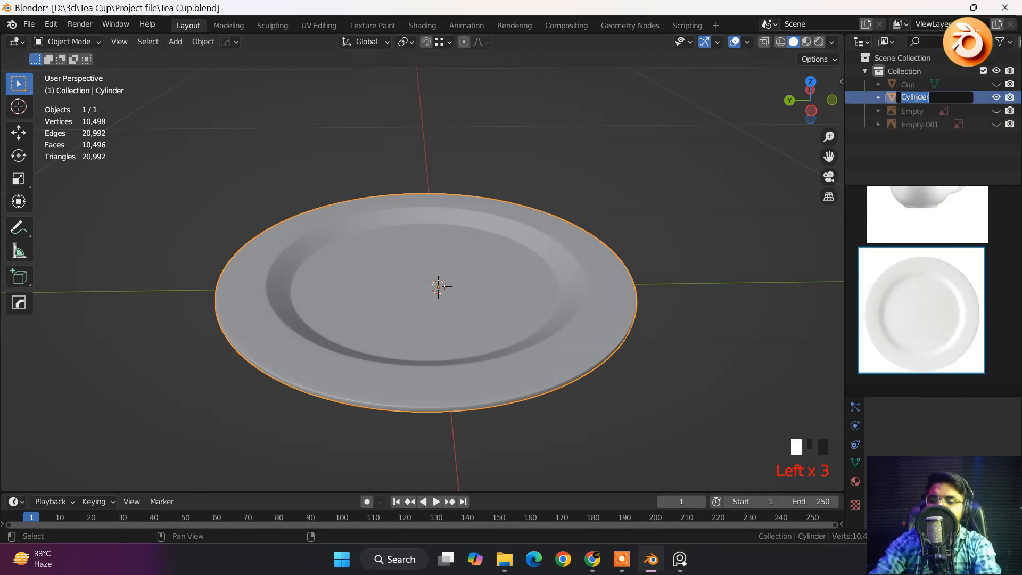
pyautogui.write('Plate')
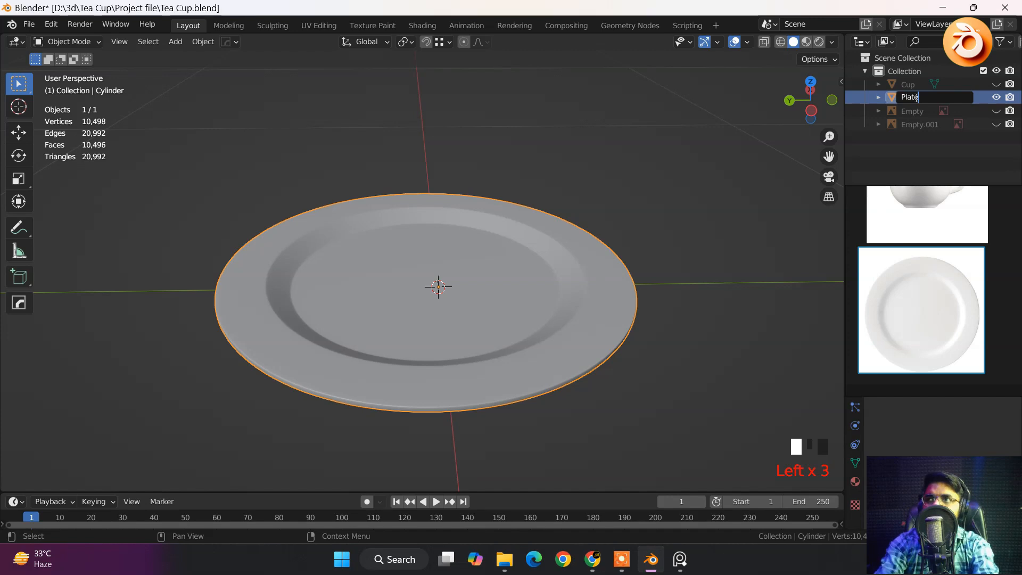
pyautogui.press('Return')
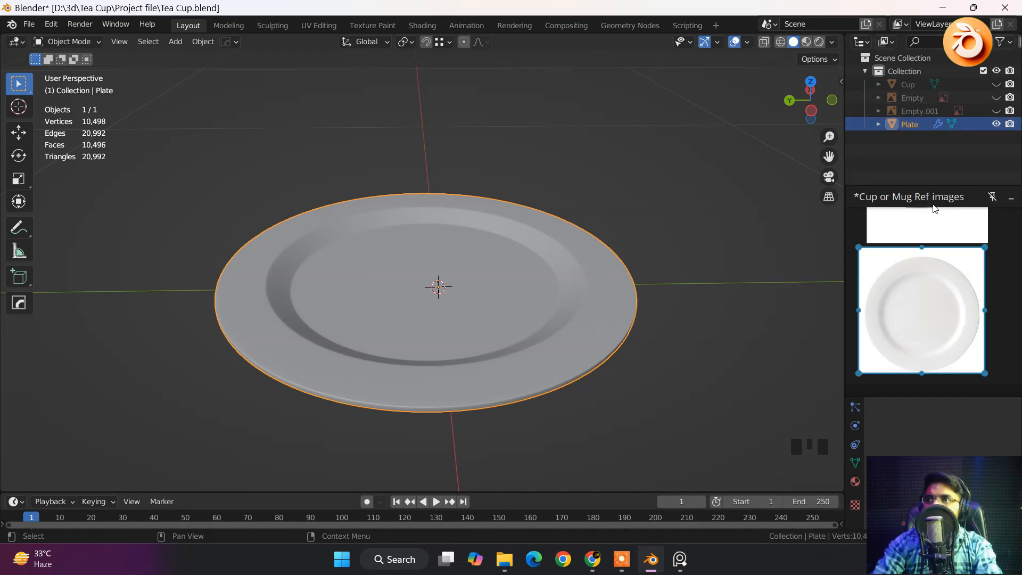
pyautogui.press('h')
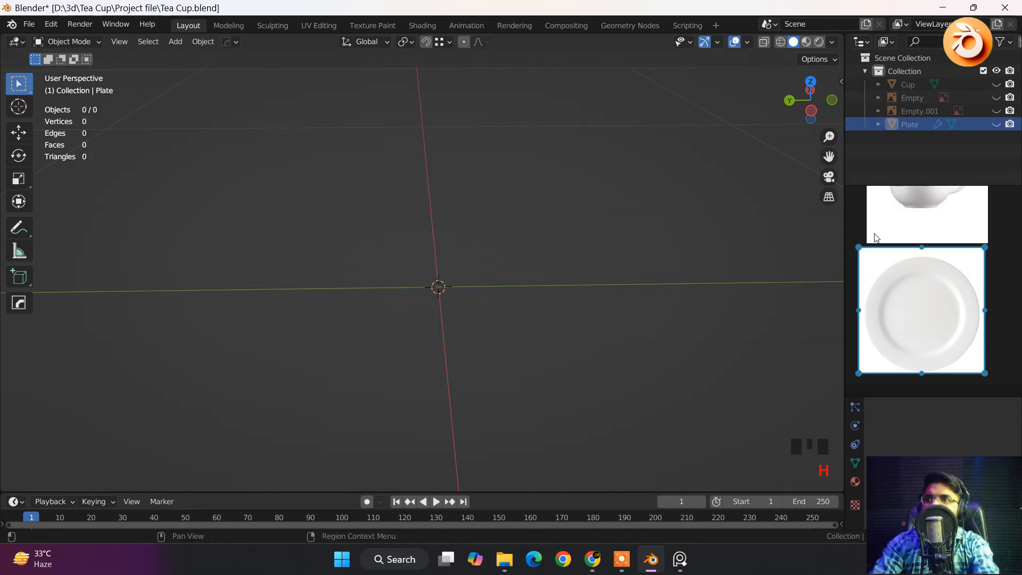
# Reposition the reference image window and frame the cup photo in it.
pyautogui.moveTo(914, 255)
pyautogui.mouseDown()
pyautogui.moveTo(913, 289)
pyautogui.moveTo(918, 254)
pyautogui.mouseUp()
pyautogui.moveTo(920, 221); pyautogui.dragTo(913, 127, button='right')
pyautogui.moveTo(912, 126); pyautogui.dragTo(948, 232, button='middle')
pyautogui.scroll(5, 924, 213)
pyautogui.scroll(-2, 950, 224)
pyautogui.moveTo(950, 212); pyautogui.dragTo(930, 212, button='right')
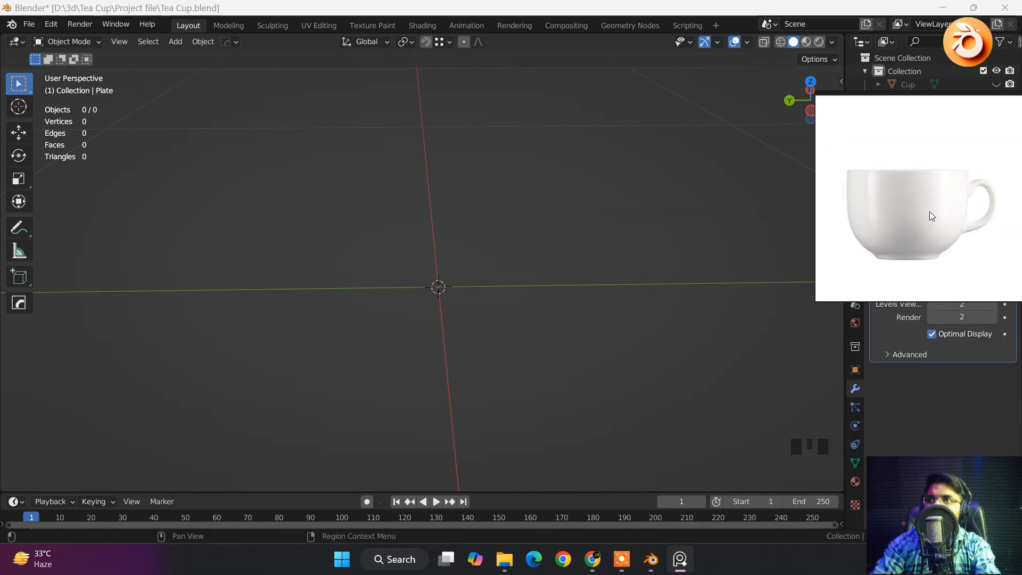
# Unhide the cup model and select it.
pyautogui.click(996, 84)
pyautogui.scroll(-2, 508, 182)
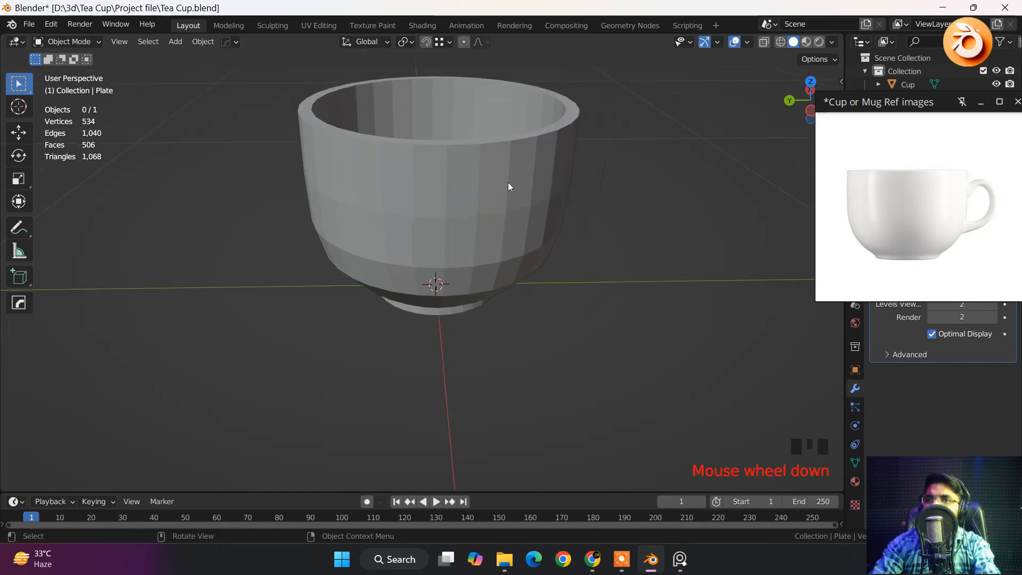
pyautogui.keyDown('shift'); pyautogui.moveTo(508, 182); pyautogui.dragTo(370, 261, button='middle'); pyautogui.keyUp('shift')
pyautogui.scroll(2, 341, 239)
pyautogui.keyDown('shift'); pyautogui.scroll(-1, 386, 259); pyautogui.keyUp('shift')
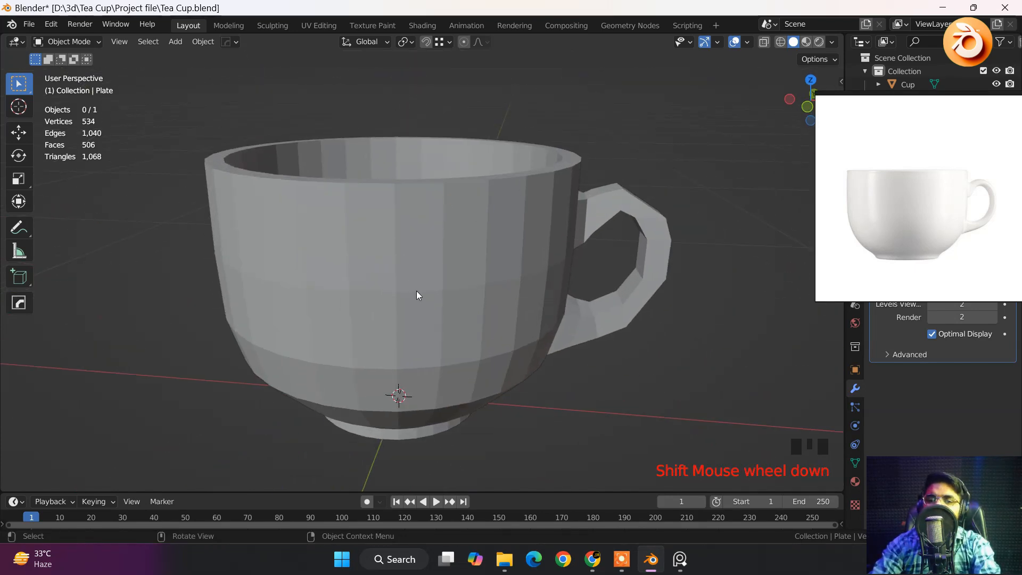
pyautogui.keyDown('shift'); pyautogui.moveTo(424, 289); pyautogui.dragTo(446, 281, button='middle'); pyautogui.keyUp('shift')
pyautogui.click(449, 289)
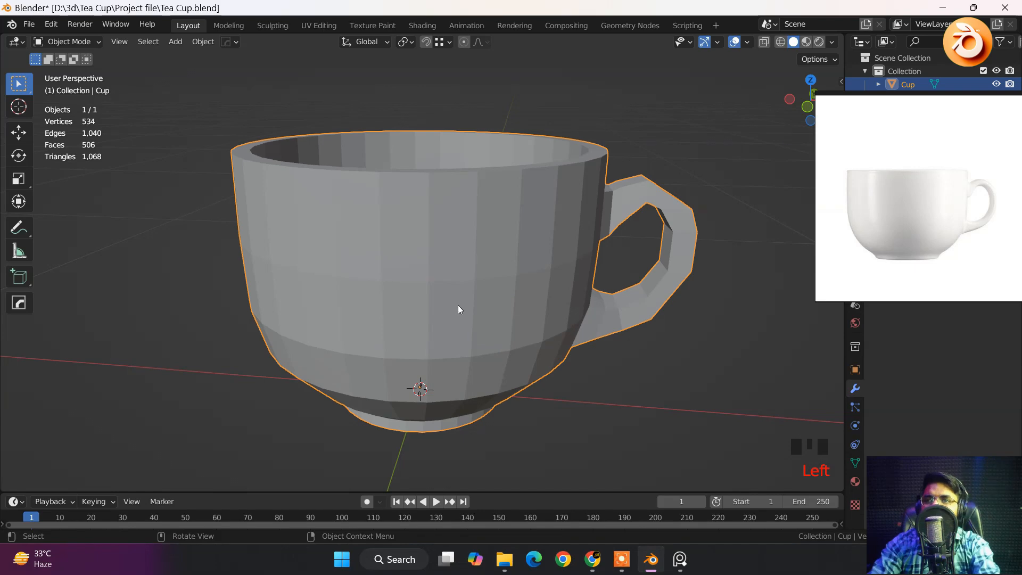
# Inset the cup's circular underside face twice toward the centre in edit mode.
pyautogui.press('Tab')
pyautogui.moveTo(436, 320); pyautogui.dragTo(466, 312, button='middle')
pyautogui.scroll(2, 436, 251)
pyautogui.click(475, 281)
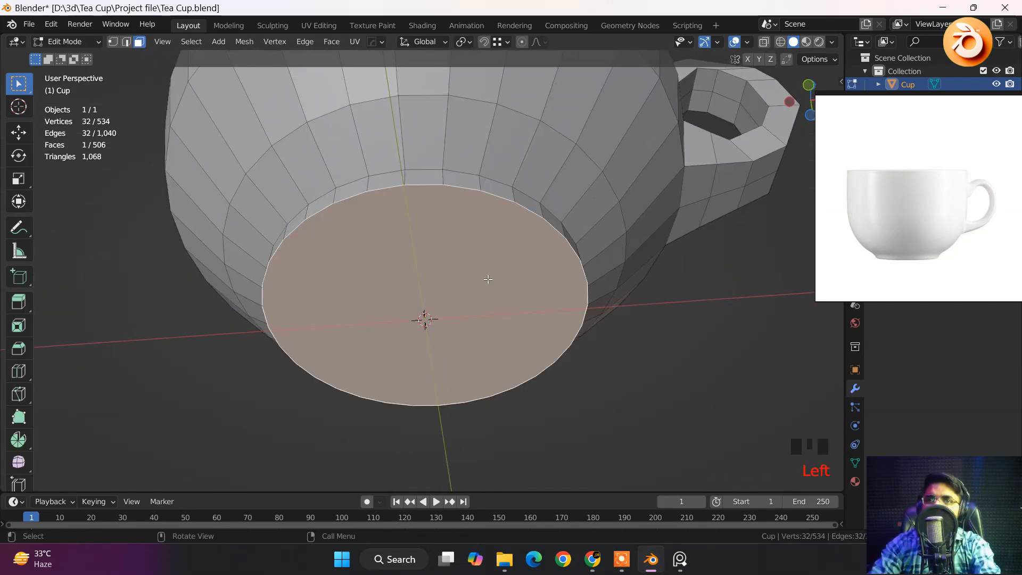
pyautogui.press('i')
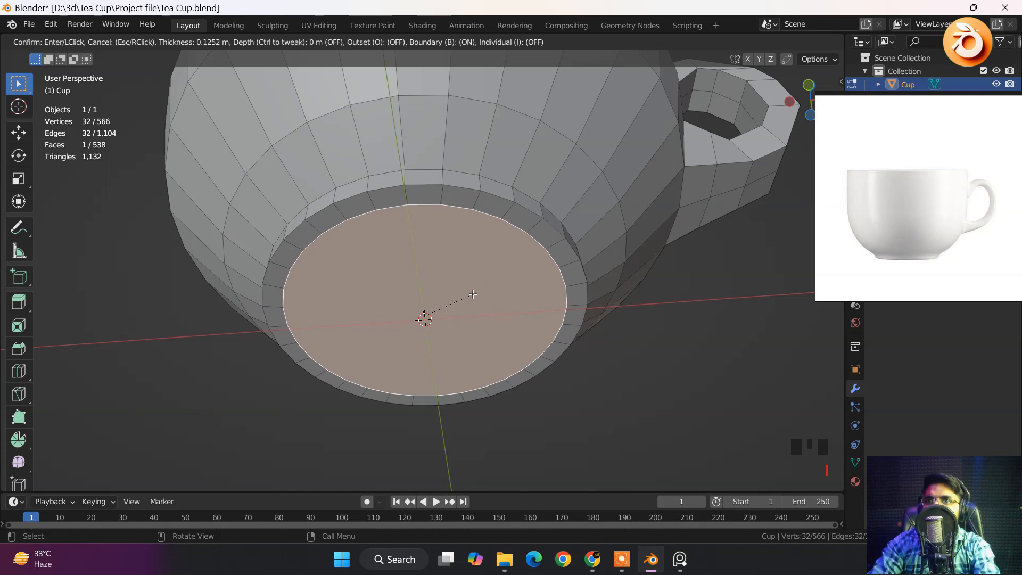
pyautogui.click(475, 292)
pyautogui.scroll(1, 475, 292)
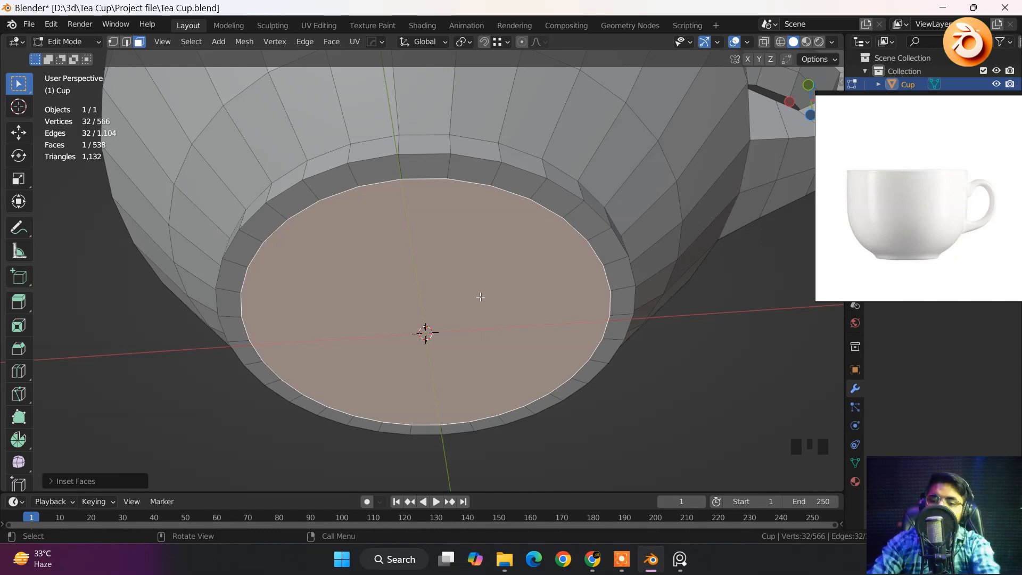
pyautogui.press('i')
pyautogui.click(435, 336)
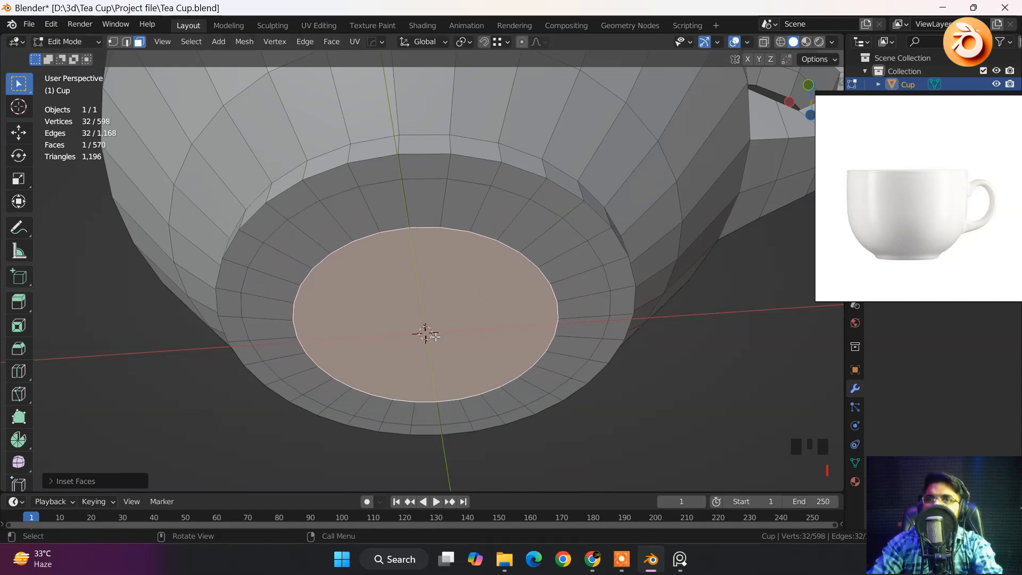
# Raise the inner circular face of the cup's base about 0.011 m along Z to form a recess.
pyautogui.press('g')
pyautogui.press('z')
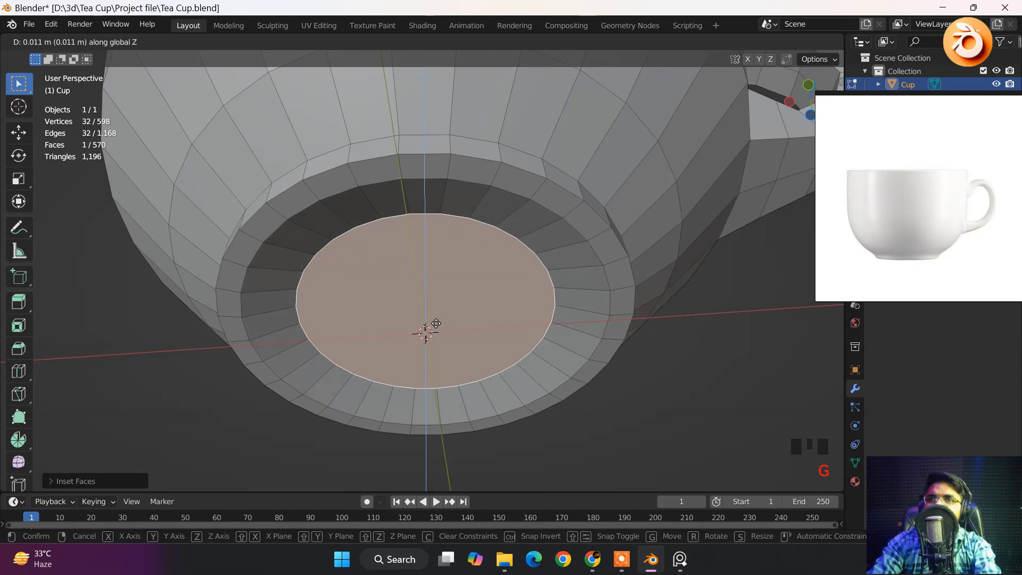
pyautogui.click(437, 323)
pyautogui.moveTo(436, 323); pyautogui.dragTo(379, 338, button='middle')
# Try a further inset of the recessed base face and undo it.
pyautogui.press('i')
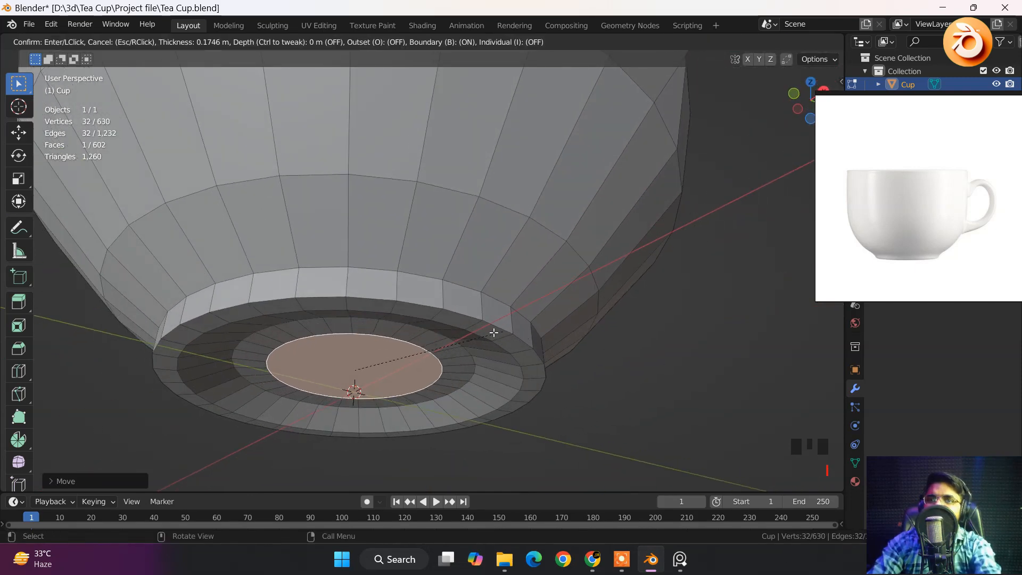
pyautogui.click(488, 334)
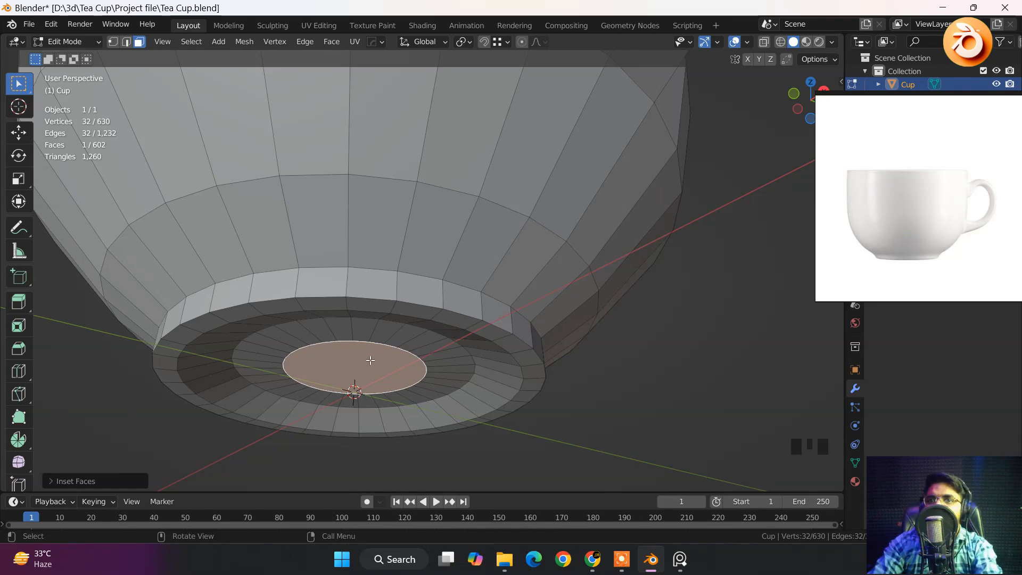
pyautogui.hotkey('ctrl', 'z')
# Lower the recessed base face slightly along Z to make the hollow shallower.
pyautogui.moveTo(357, 371); pyautogui.dragTo(329, 369, button='middle')
pyautogui.press('g')
pyautogui.press('z')
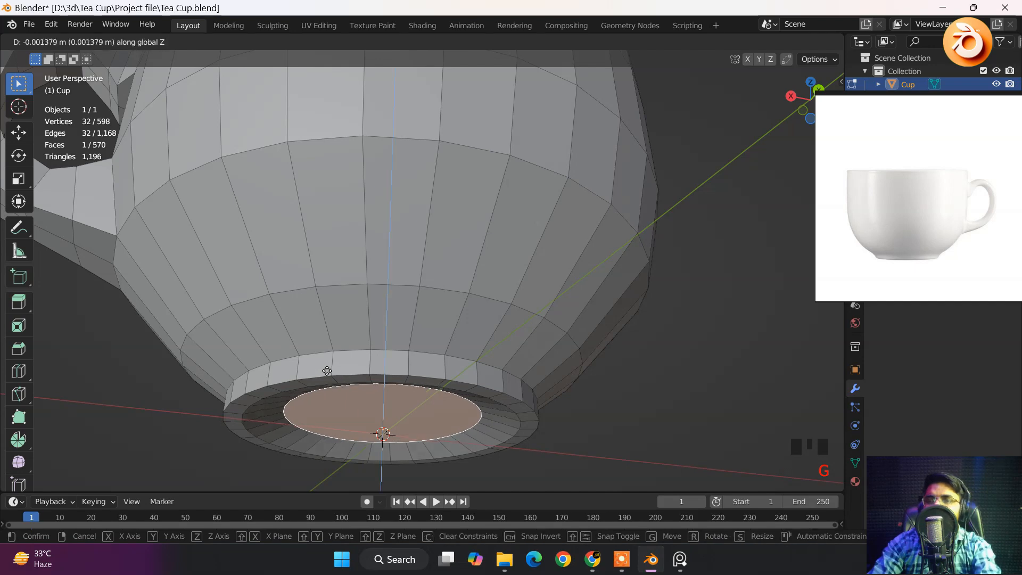
pyautogui.click(346, 382)
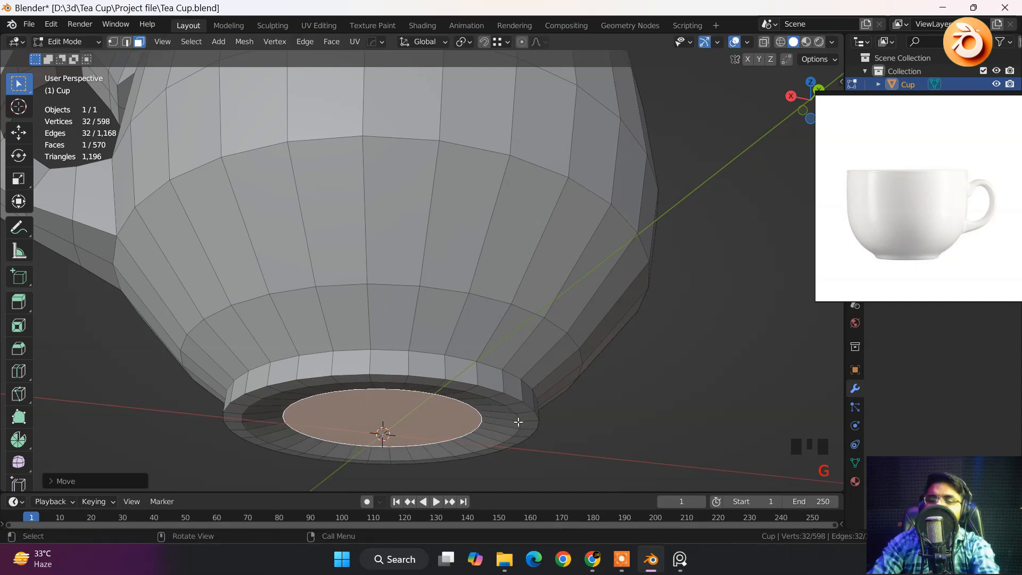
# Inset the recessed base face once and raise the new inner face about 0.003 m along Z.
pyautogui.press('i')
pyautogui.click(490, 420)
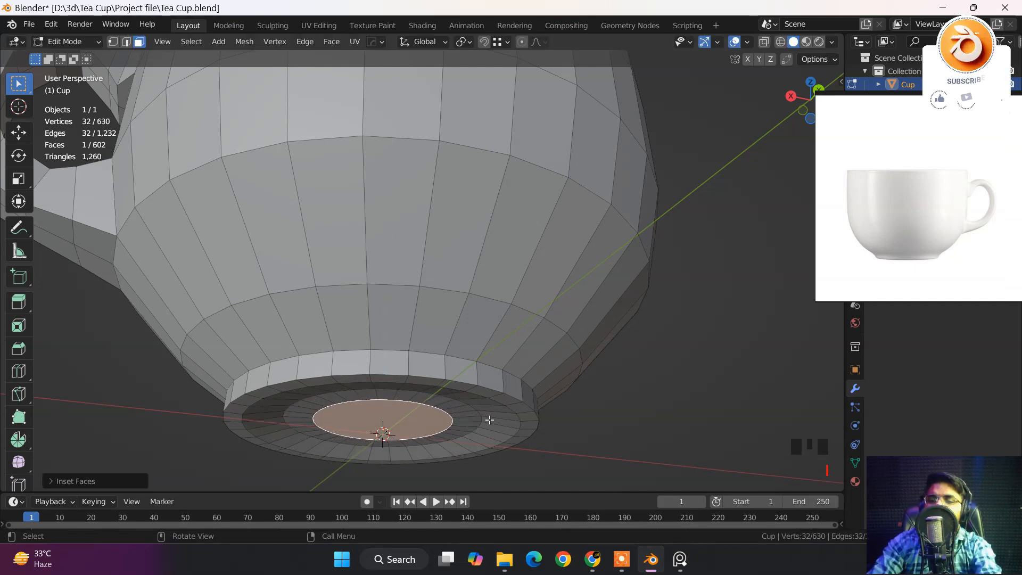
pyautogui.press('g')
pyautogui.press('z')
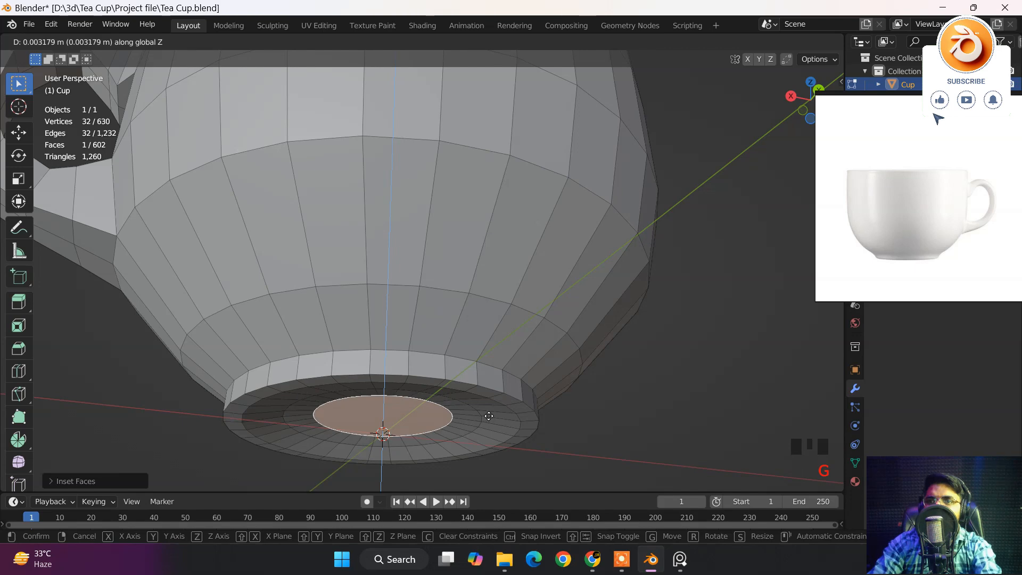
pyautogui.click(489, 416)
pyautogui.keyDown('shift'); pyautogui.moveTo(486, 415); pyautogui.dragTo(436, 324, button='middle'); pyautogui.keyUp('shift')
pyautogui.scroll(2, 438, 290)
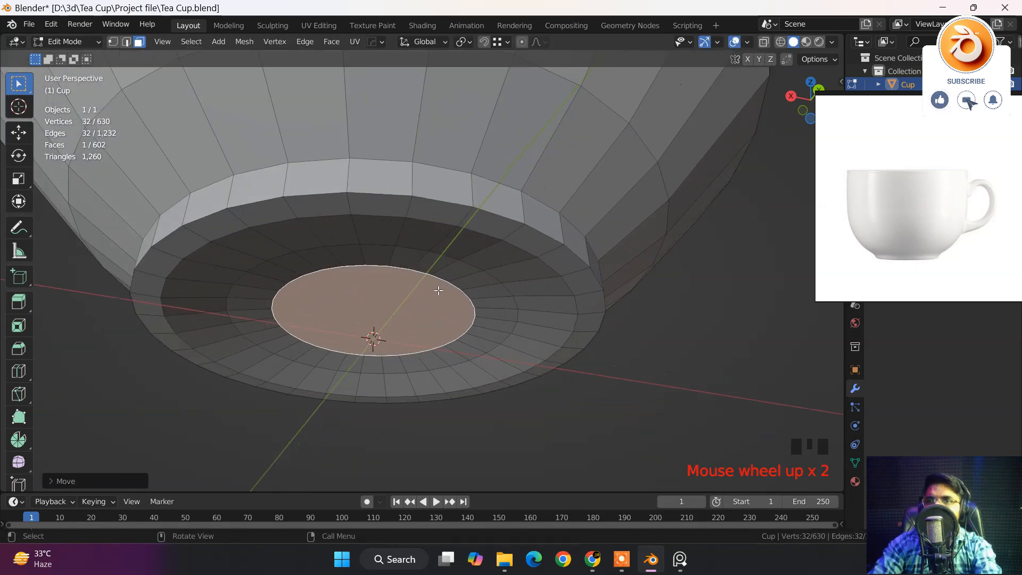
pyautogui.scroll(1, 438, 290)
# Return to object mode and shade the whole cup smooth.
pyautogui.click(373, 176)
pyautogui.press('Tab')
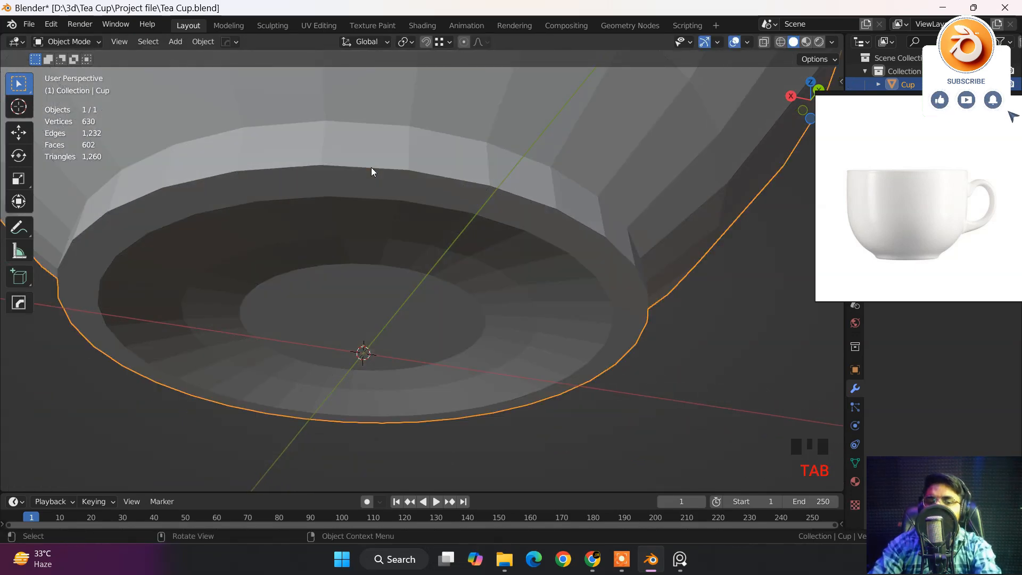
pyautogui.rightClick(536, 215)
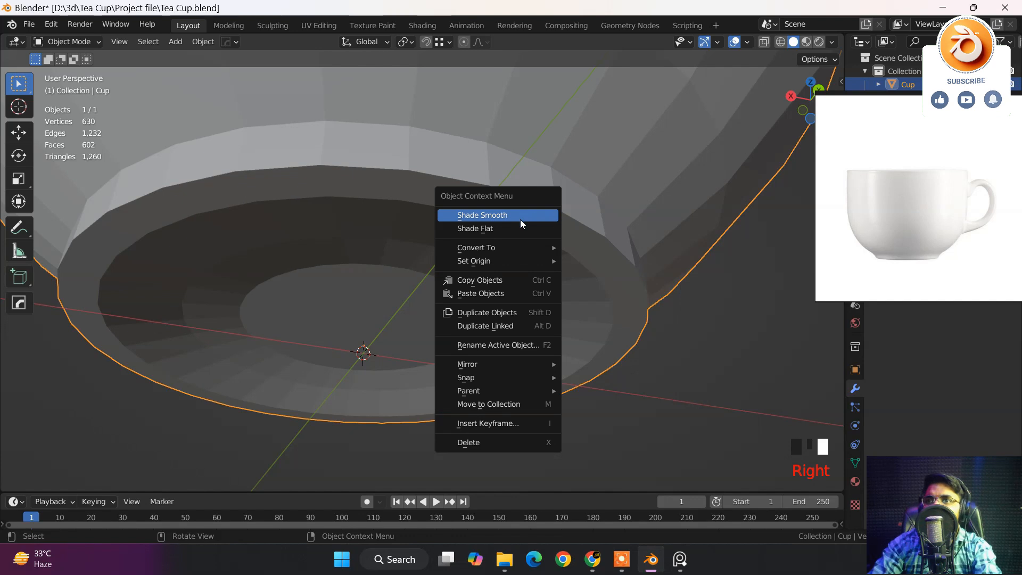
pyautogui.click(520, 219)
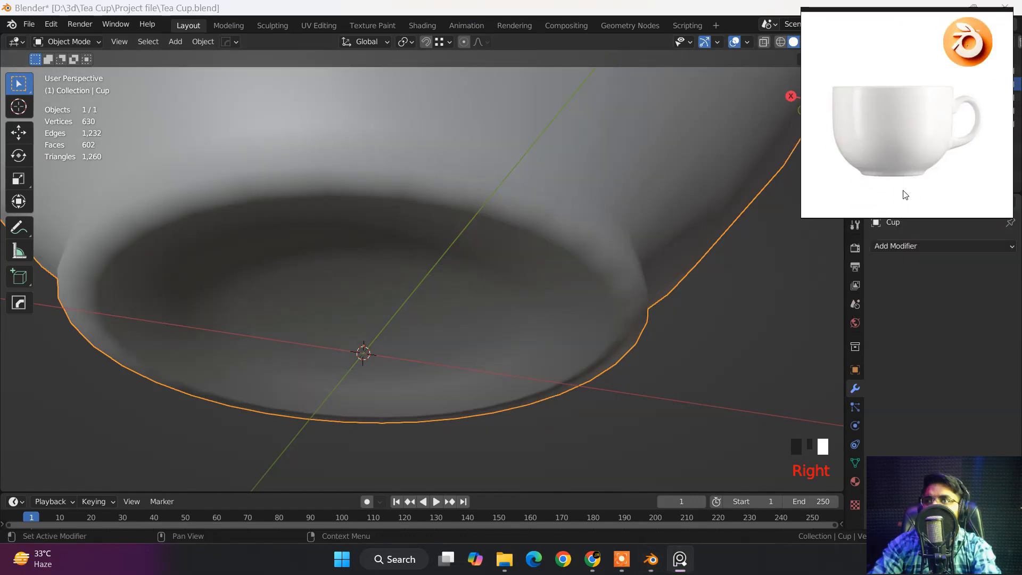
pyautogui.click(894, 247)
pyautogui.click(748, 471)
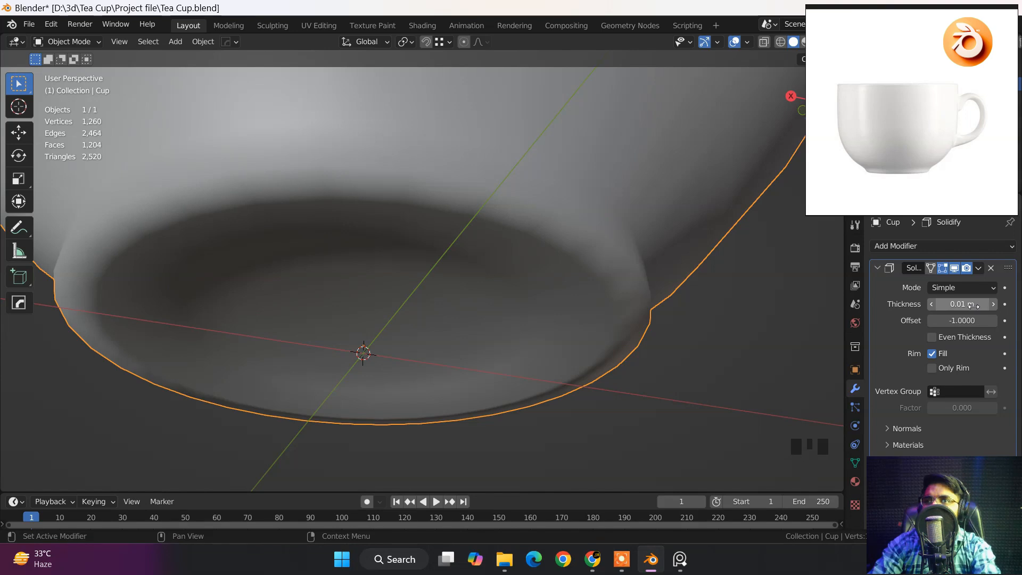
pyautogui.click(991, 268)
# Add a Subdivision Surface modifier to the cup and set its viewport level to 2.
pyautogui.click(910, 246)
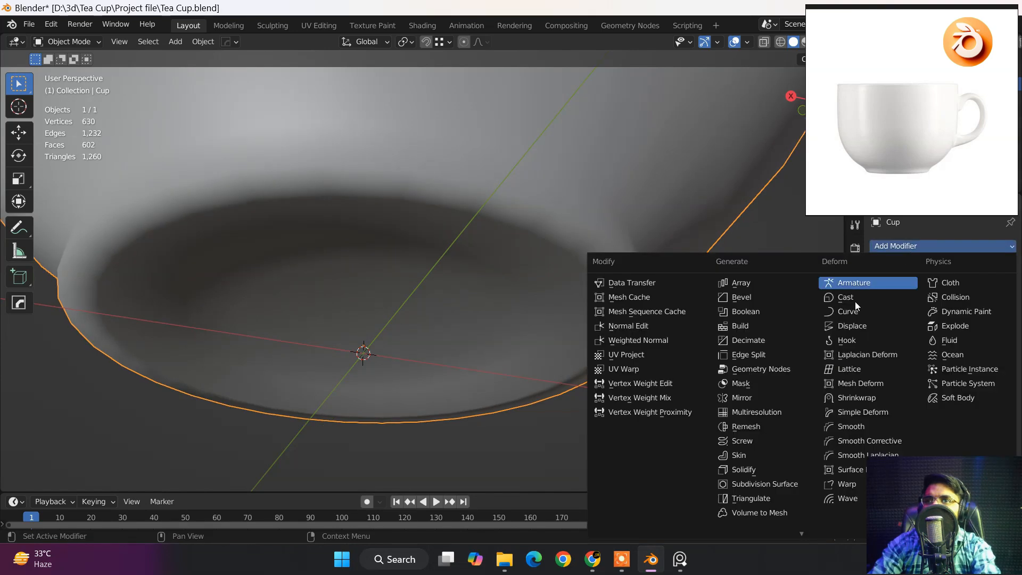
pyautogui.click(749, 484)
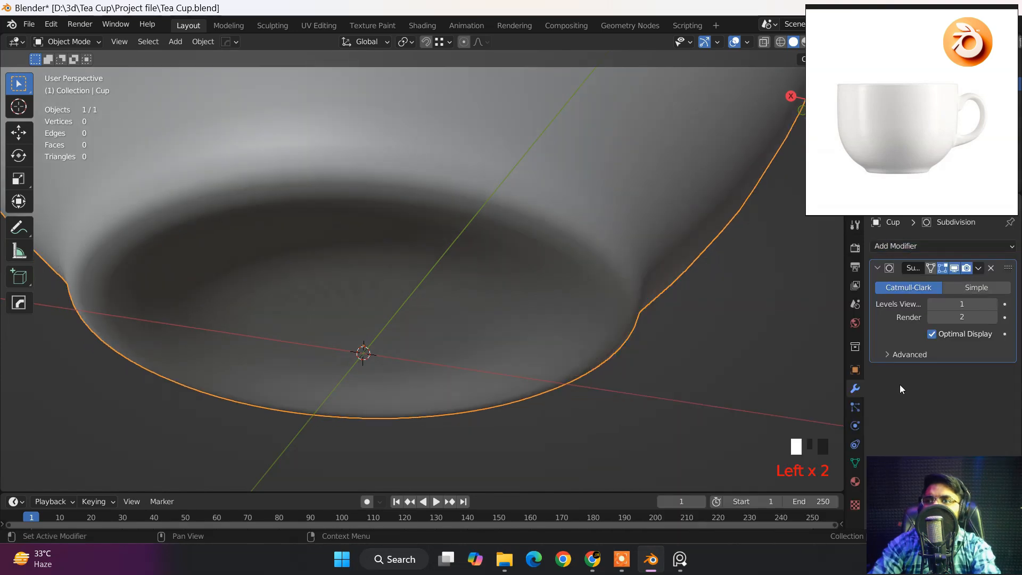
pyautogui.click(993, 305)
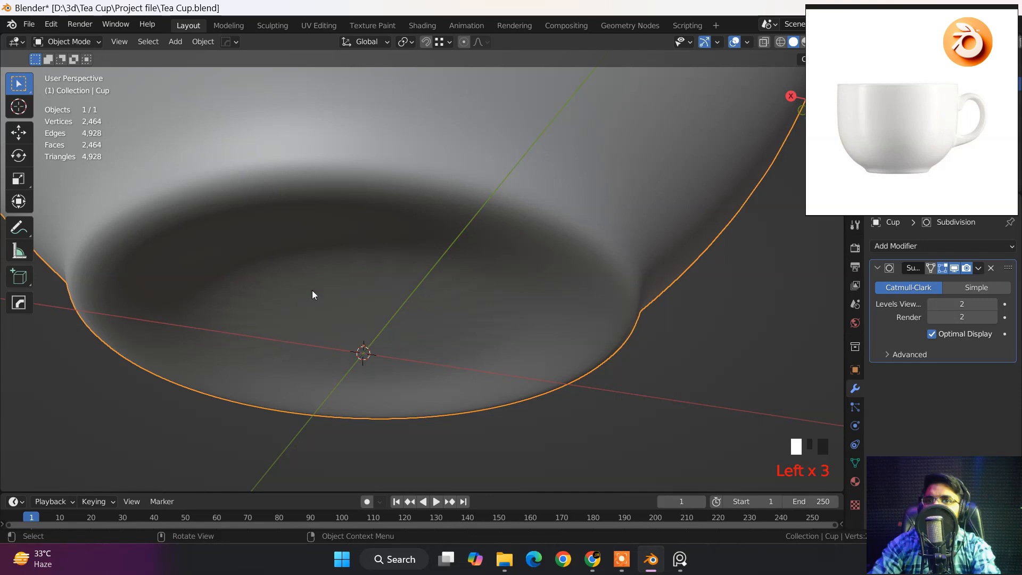
# Delete the central circular face of the recess on the cup's underside, working from the bottom view.
pyautogui.press('Tab')
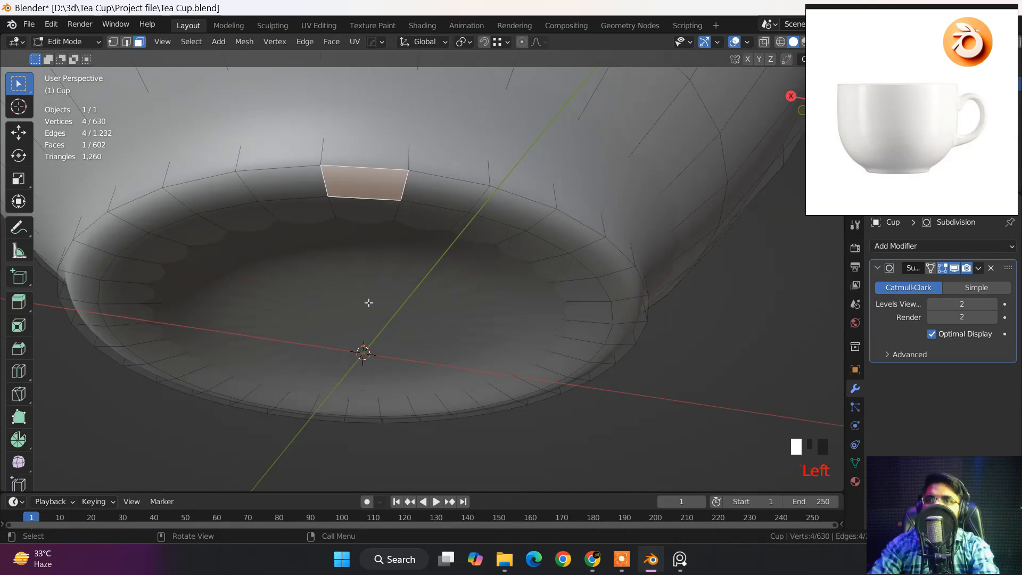
pyautogui.click(369, 303)
pyautogui.hotkey('alt', 'z')
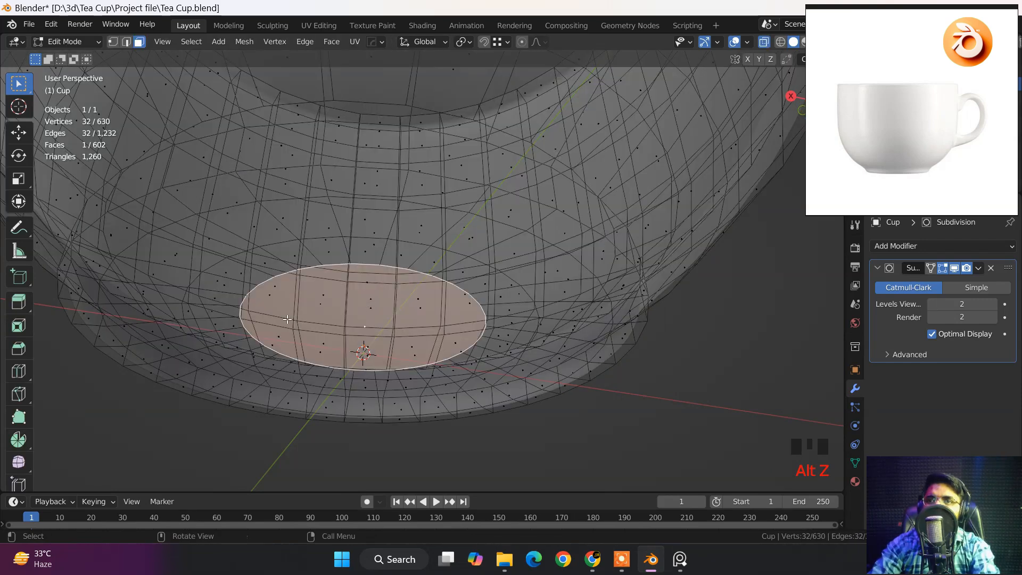
pyautogui.hotkey('alt', 'z')
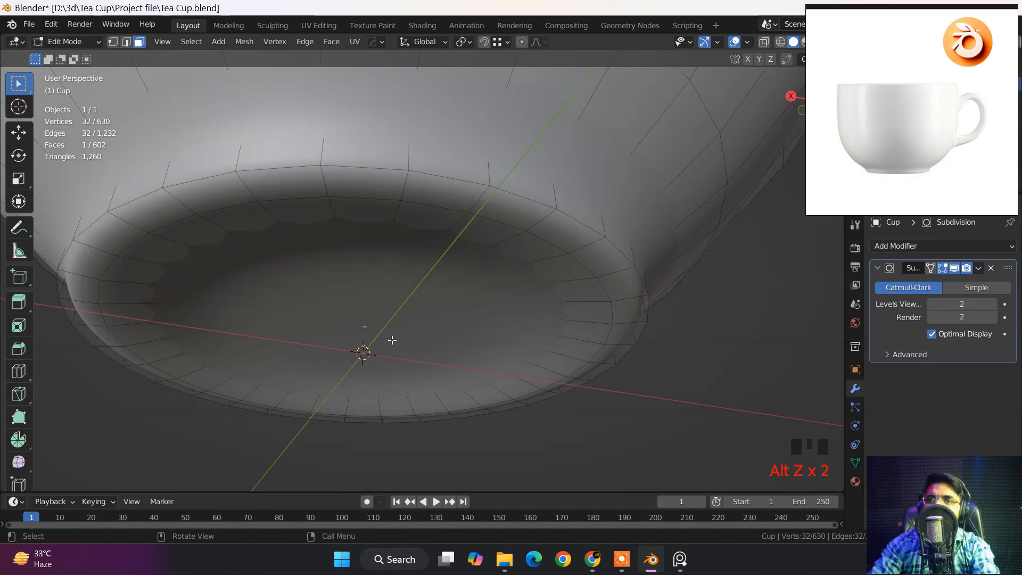
pyautogui.hotkey('alt', 'z')
pyautogui.moveTo(390, 337); pyautogui.dragTo(468, 250, button='middle')
pyautogui.press('`')
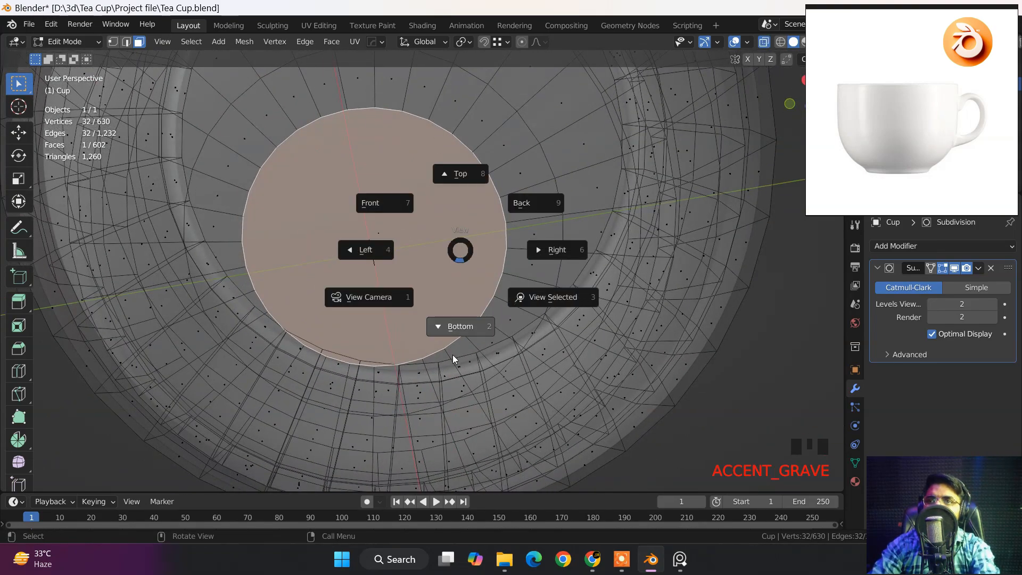
pyautogui.click(463, 329)
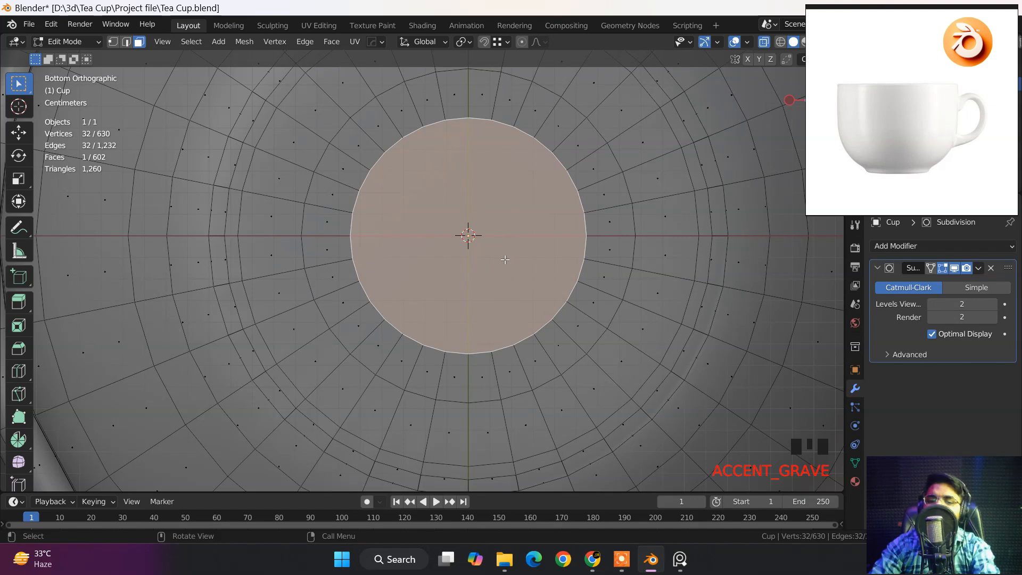
pyautogui.press('x')
pyautogui.click(468, 261)
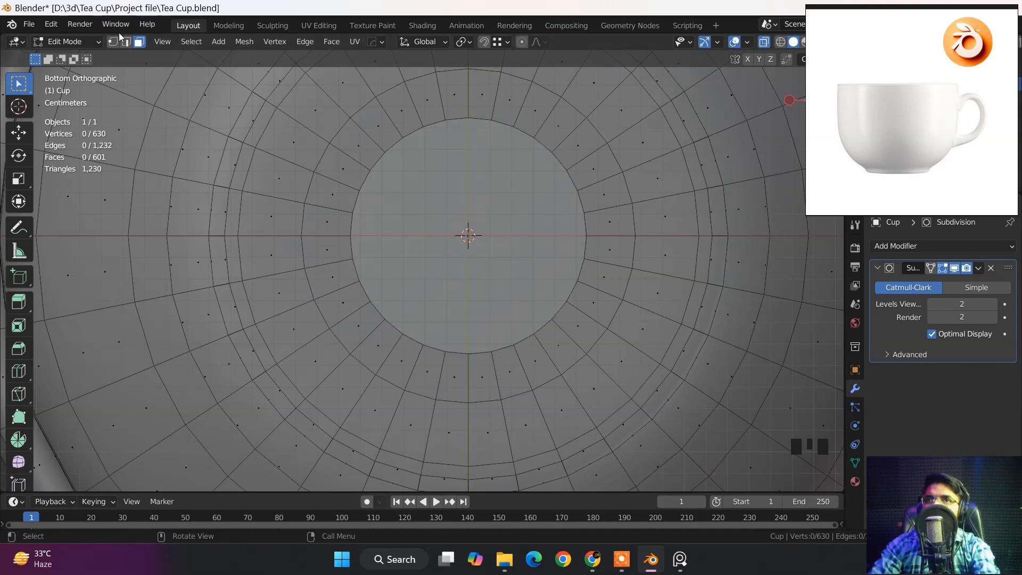
# Close the circular opening in the cup's underside with a Grid Fill and return to object mode with X-ray off.
pyautogui.keyDown('alt'); pyautogui.click(434, 122); pyautogui.keyUp('alt')
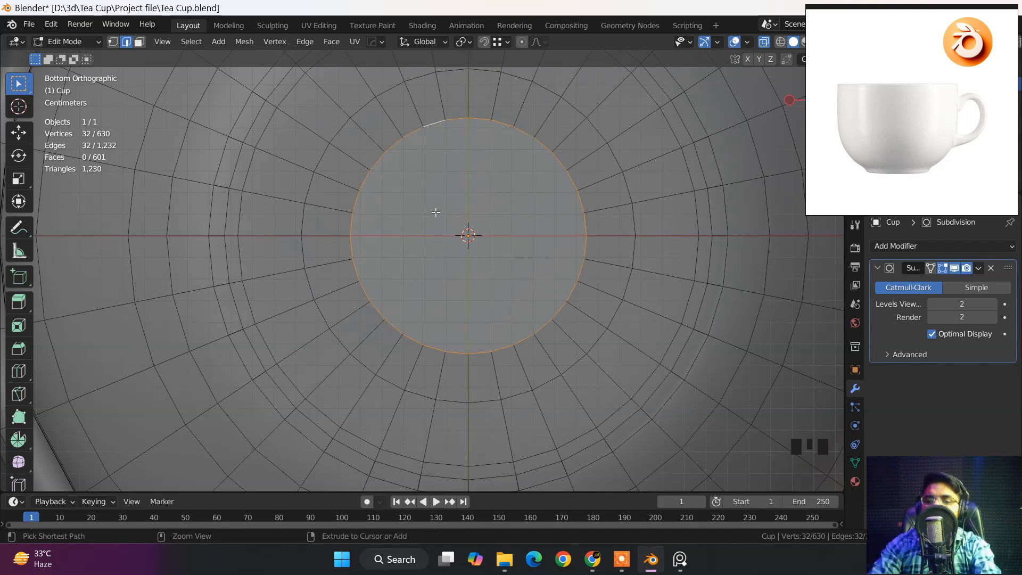
pyautogui.hotkey('ctrl', 'f')
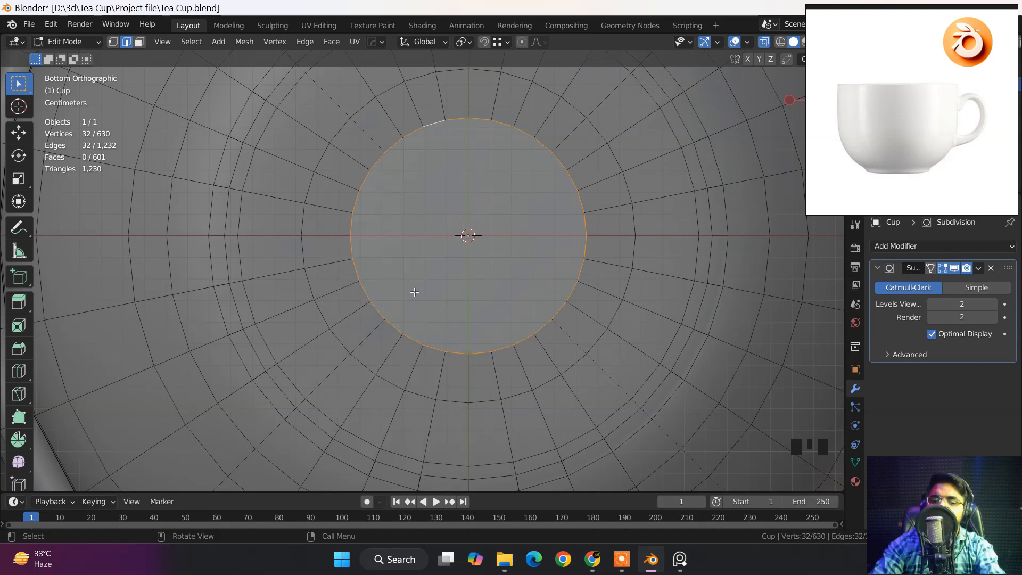
pyautogui.hotkey('ctrl', 'f')
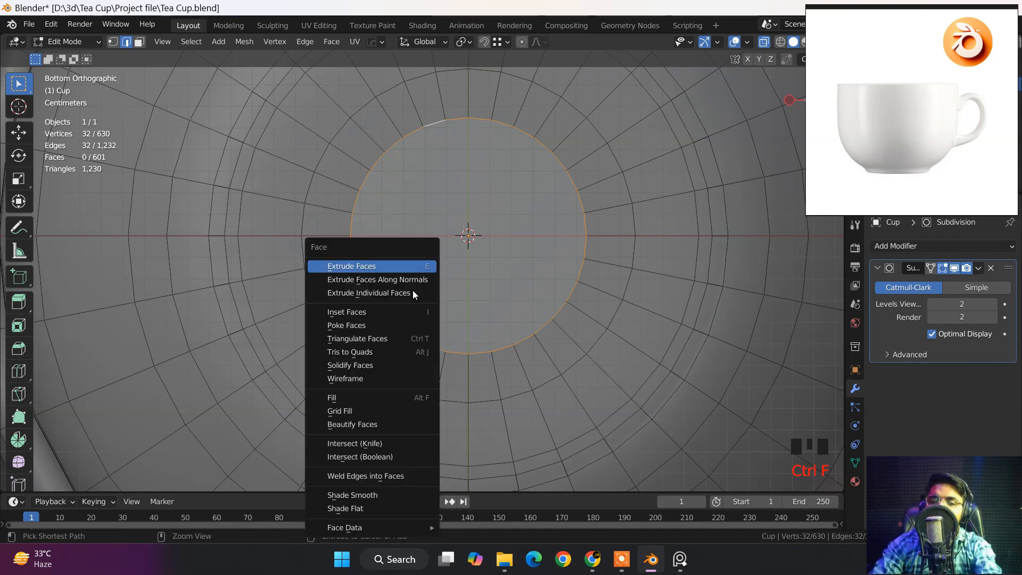
pyautogui.click(370, 415)
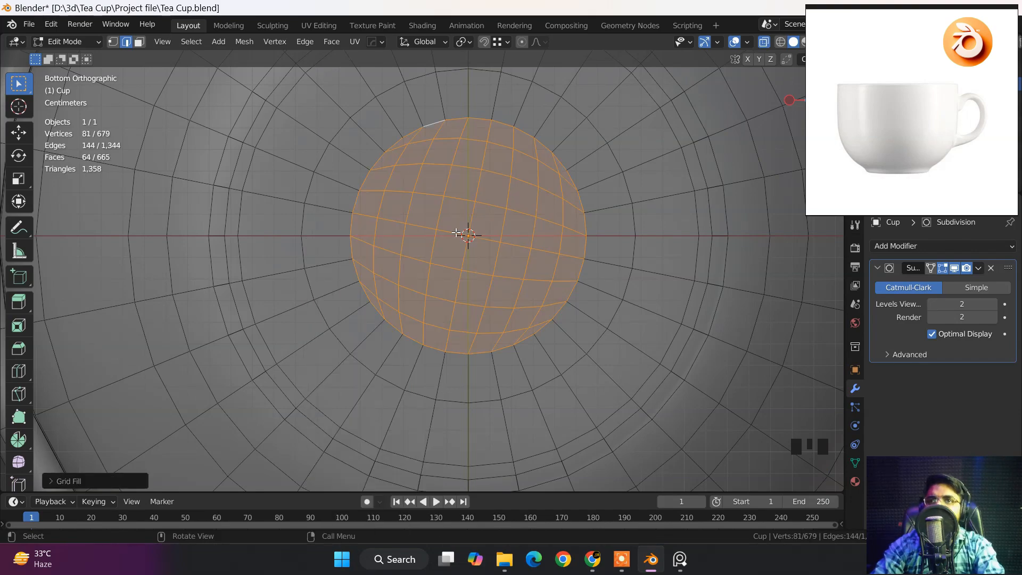
pyautogui.scroll(-2, 458, 232)
pyautogui.moveTo(458, 234); pyautogui.dragTo(432, 334, button='middle')
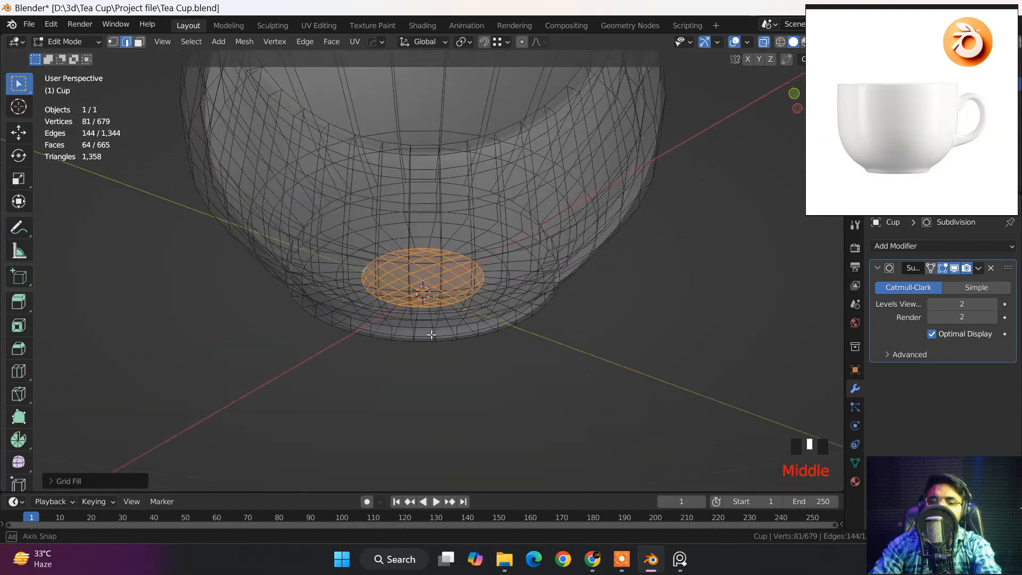
pyautogui.hotkey('alt', 'z')
pyautogui.press('Tab')
# Examine the smoothed cup from several angles, checking the underside, handle joints, rim and foot against the reference photo.
pyautogui.moveTo(422, 292); pyautogui.dragTo(397, 276, button='middle')
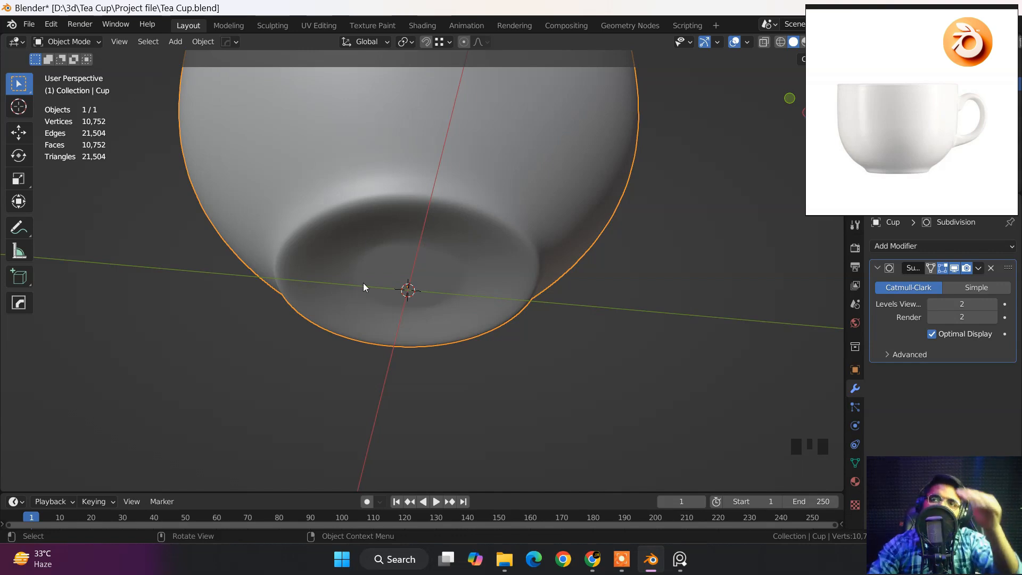
pyautogui.moveTo(395, 247)
pyautogui.mouseDown(button='middle')
pyautogui.moveTo(372, 290)
pyautogui.moveTo(385, 250)
pyautogui.mouseUp(button='middle')
pyautogui.scroll(-6, 385, 250)
pyautogui.moveTo(446, 245); pyautogui.dragTo(570, 333, button='middle')
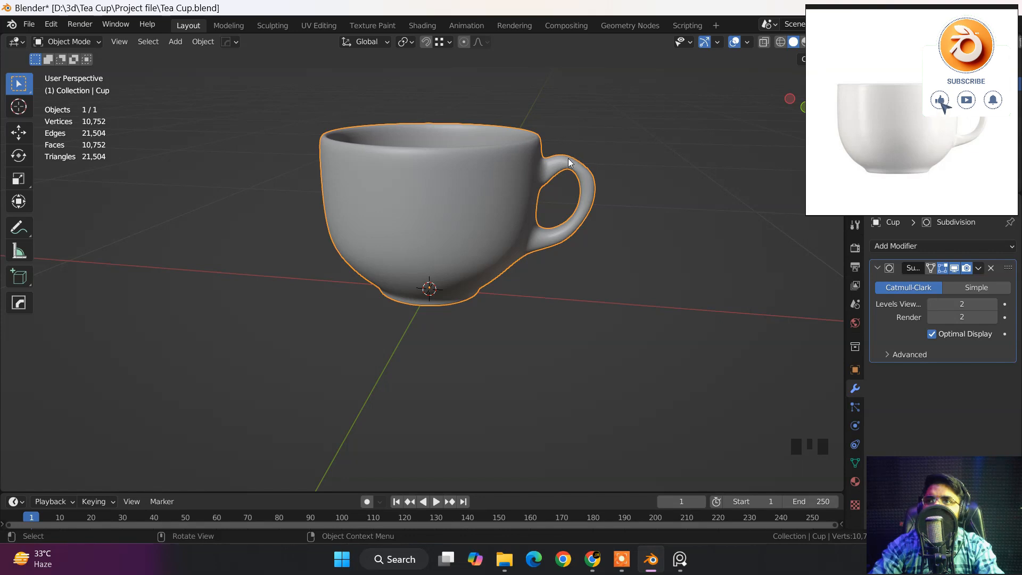
pyautogui.scroll(3, 568, 162)
pyautogui.moveTo(569, 162); pyautogui.dragTo(434, 200, button='middle')
pyautogui.scroll(-2, 491, 285)
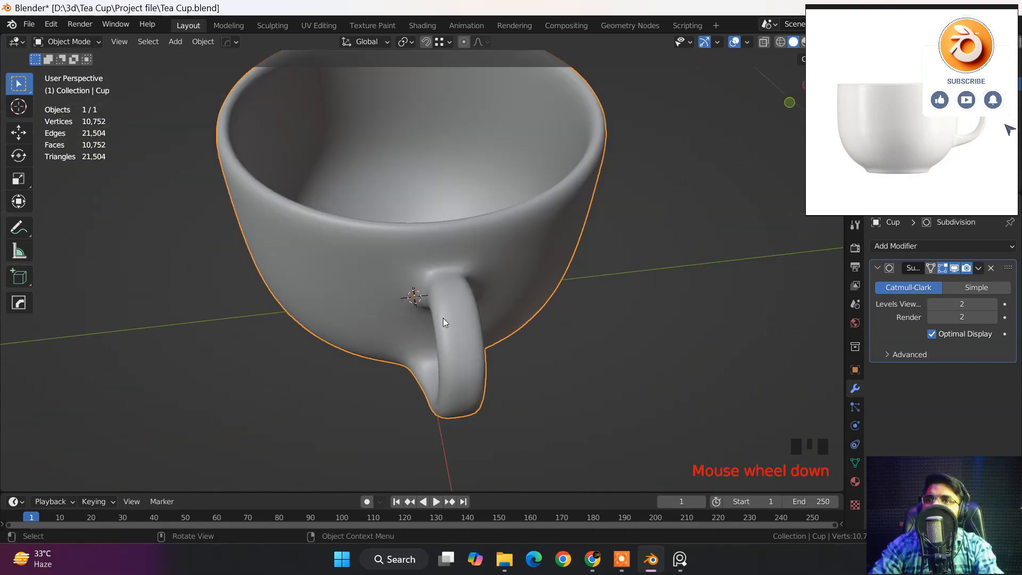
pyautogui.moveTo(443, 322); pyautogui.dragTo(528, 287, button='middle')
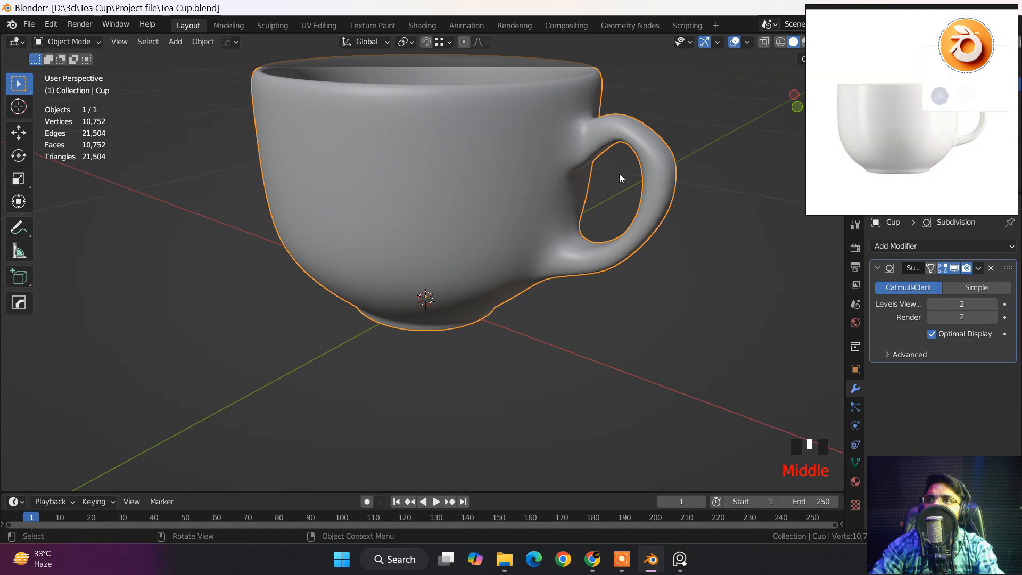
pyautogui.moveTo(578, 190); pyautogui.dragTo(567, 229, button='middle')
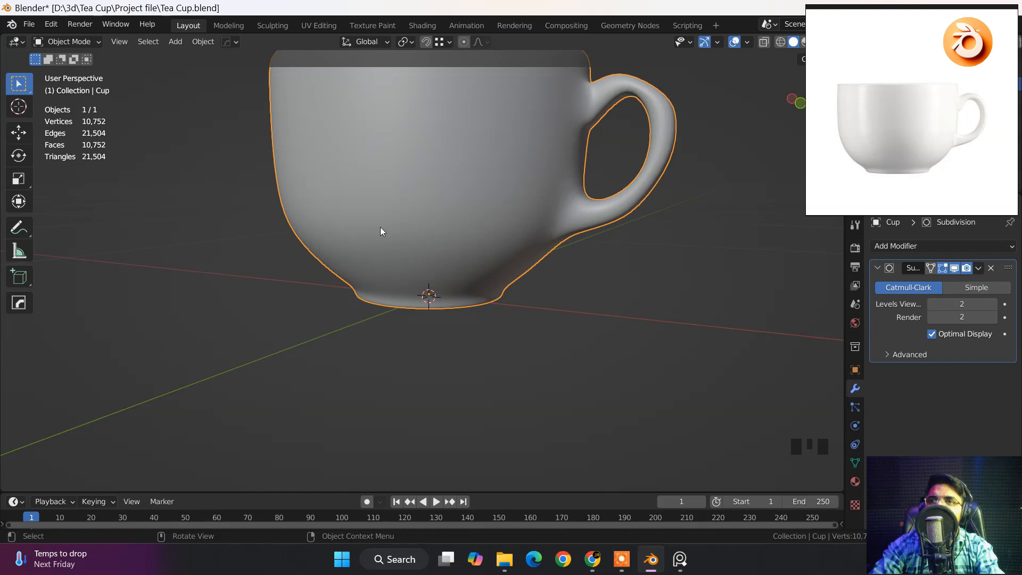
pyautogui.keyDown('shift'); pyautogui.moveTo(393, 199); pyautogui.dragTo(350, 254, button='middle'); pyautogui.keyUp('shift')
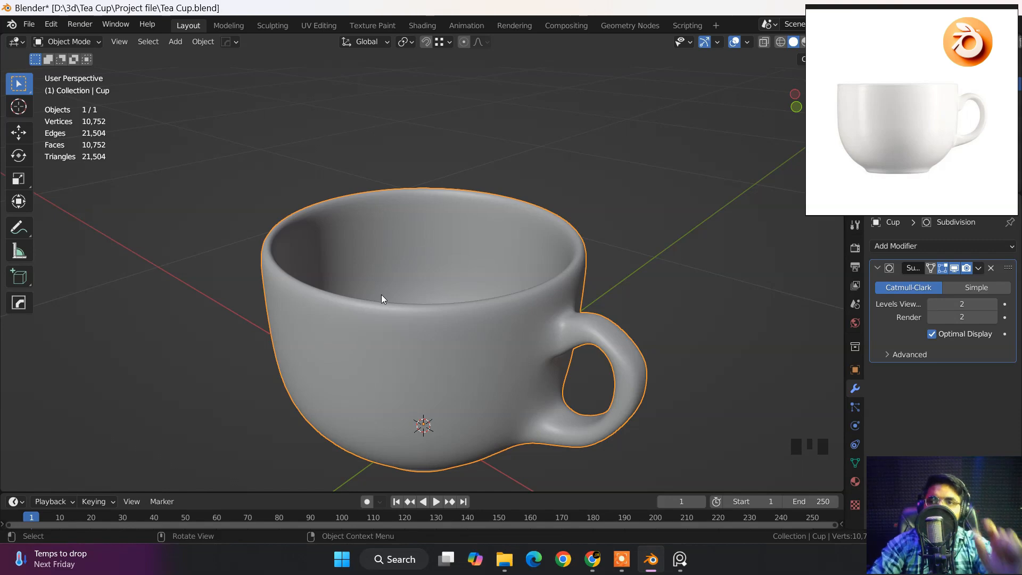
pyautogui.moveTo(411, 369)
pyautogui.mouseDown(button='middle')
pyautogui.moveTo(463, 335)
pyautogui.moveTo(427, 303)
pyautogui.moveTo(408, 364)
pyautogui.moveTo(417, 359)
pyautogui.mouseUp(button='middle')
pyautogui.scroll(5, 408, 365)
# Enter edit mode, turn off the Subdivision modifier's viewport display and select the outer bottom edge loop of the foot.
pyautogui.press('Tab')
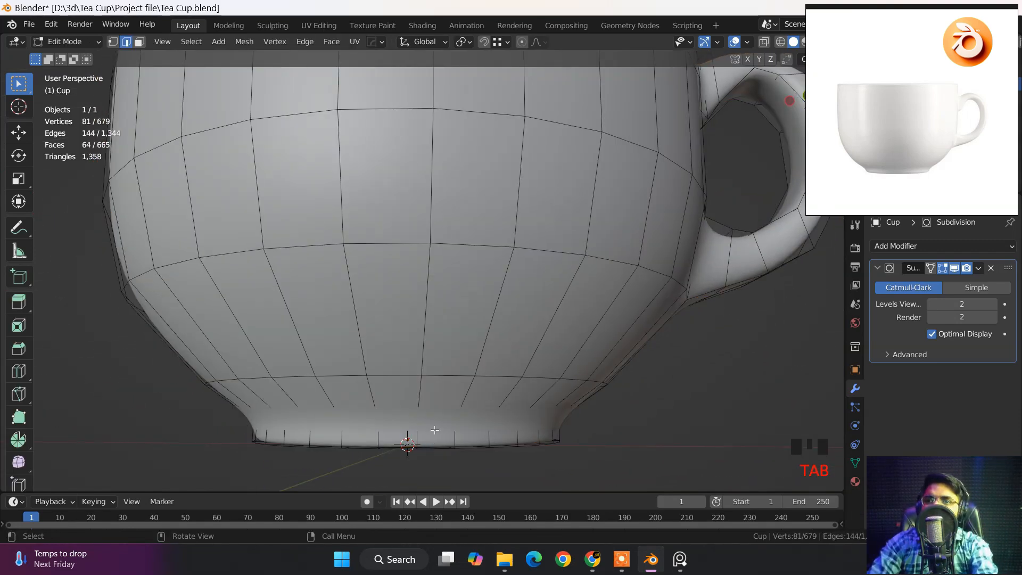
pyautogui.keyDown('shift'); pyautogui.moveTo(435, 430); pyautogui.dragTo(542, 380, button='middle'); pyautogui.keyUp('shift')
pyautogui.click(954, 268)
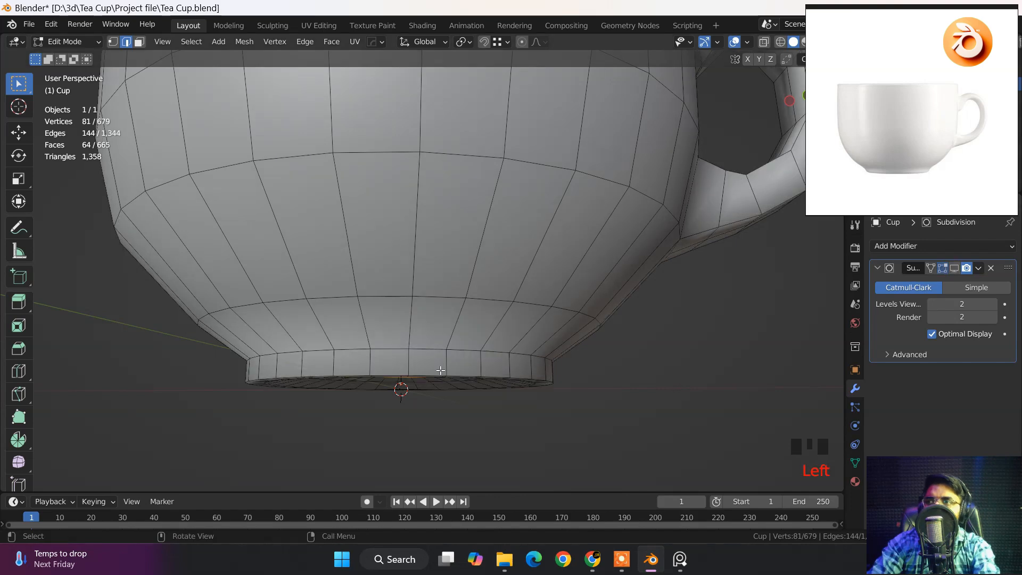
pyautogui.scroll(2, 390, 374)
pyautogui.moveTo(388, 455); pyautogui.dragTo(468, 245, button='middle')
pyautogui.keyDown('alt'); pyautogui.click(464, 227); pyautogui.keyUp('alt')
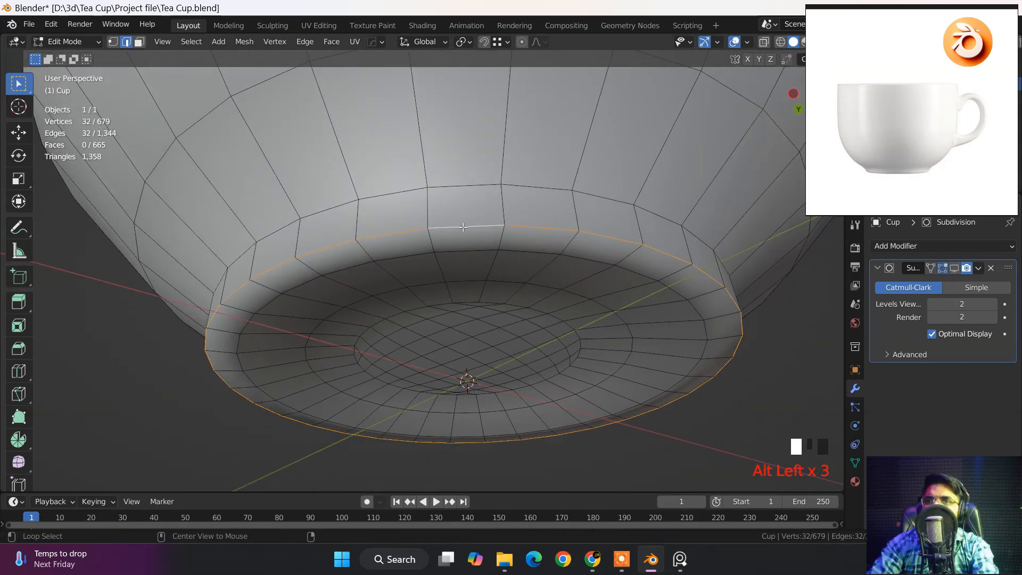
pyautogui.moveTo(326, 378); pyautogui.dragTo(464, 358, button='middle')
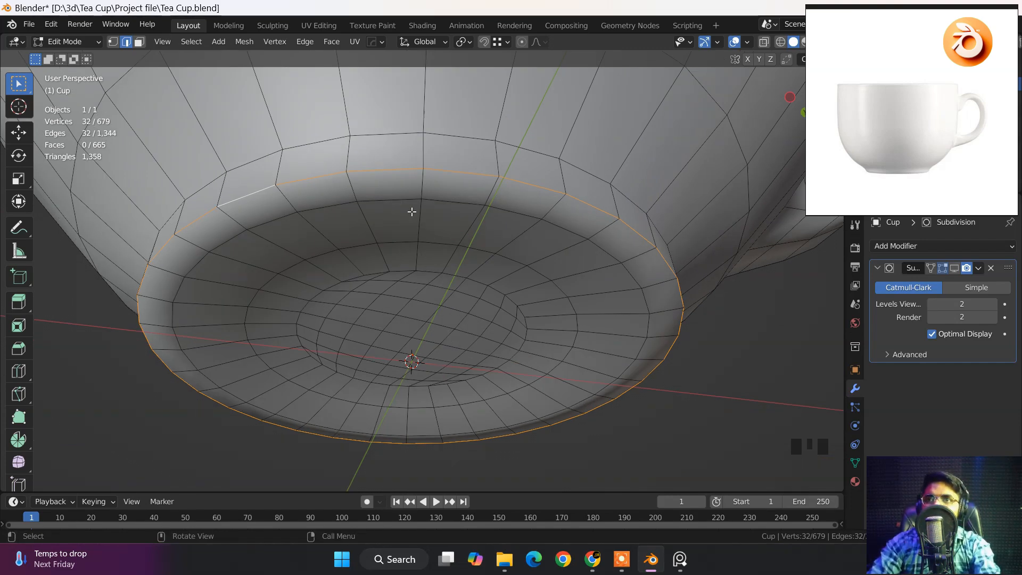
# Add one edge loop around the underside of the foot ring and lower it about 0.0017 m along Z.
pyautogui.hotkey('ctrl', 'r')
pyautogui.click(355, 190)
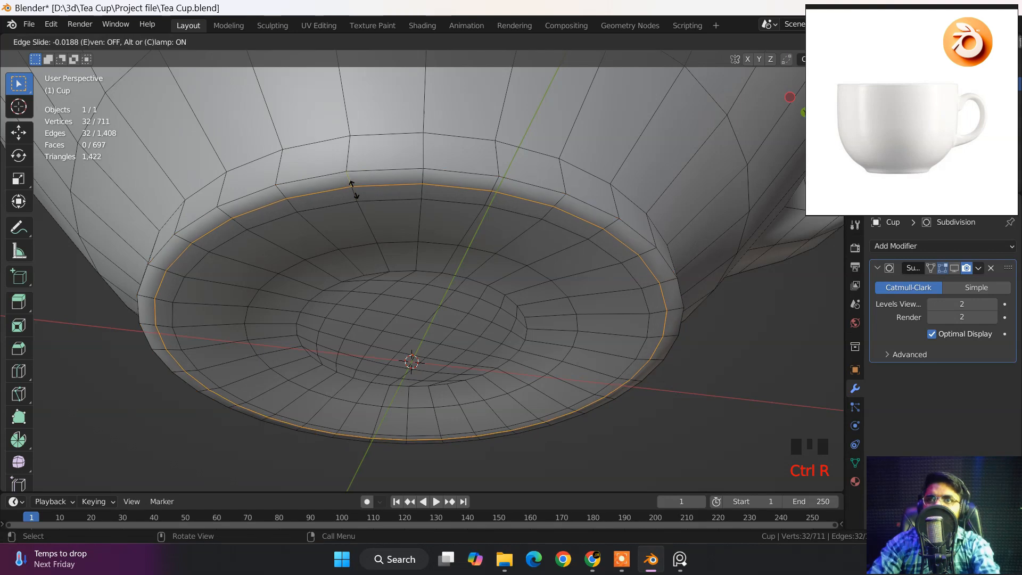
pyautogui.click(354, 190)
pyautogui.press('g')
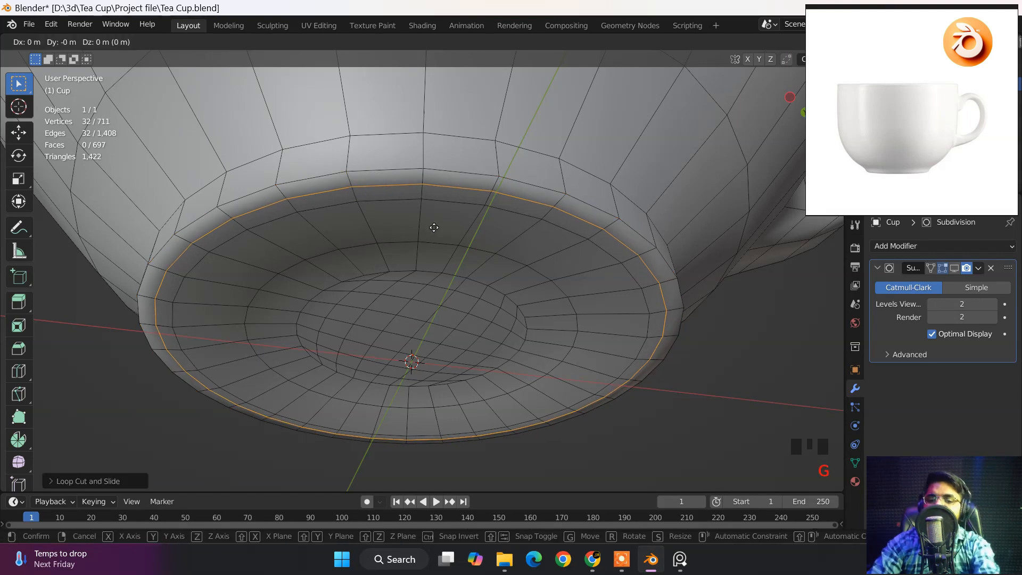
pyautogui.press('z')
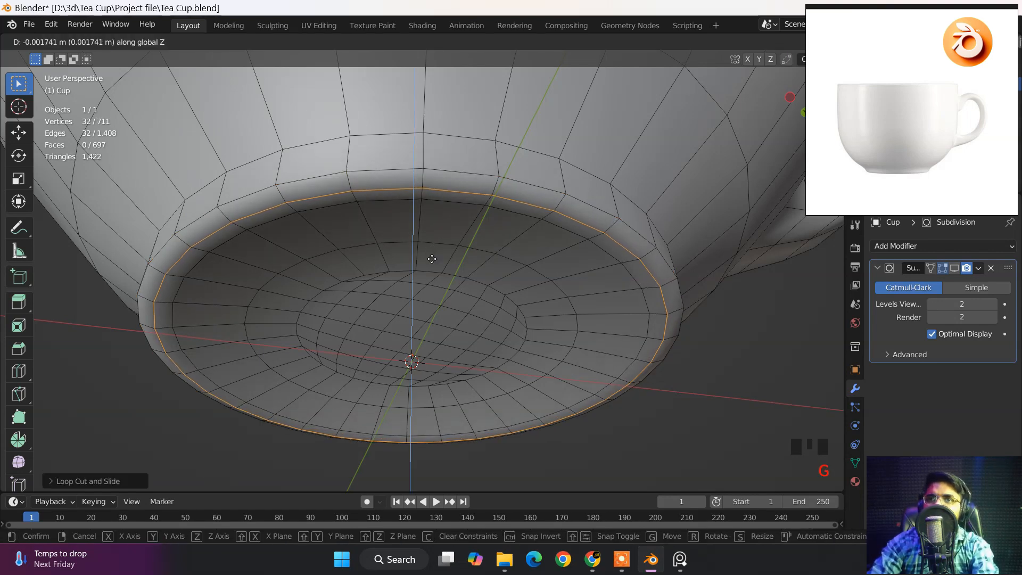
pyautogui.click(430, 257)
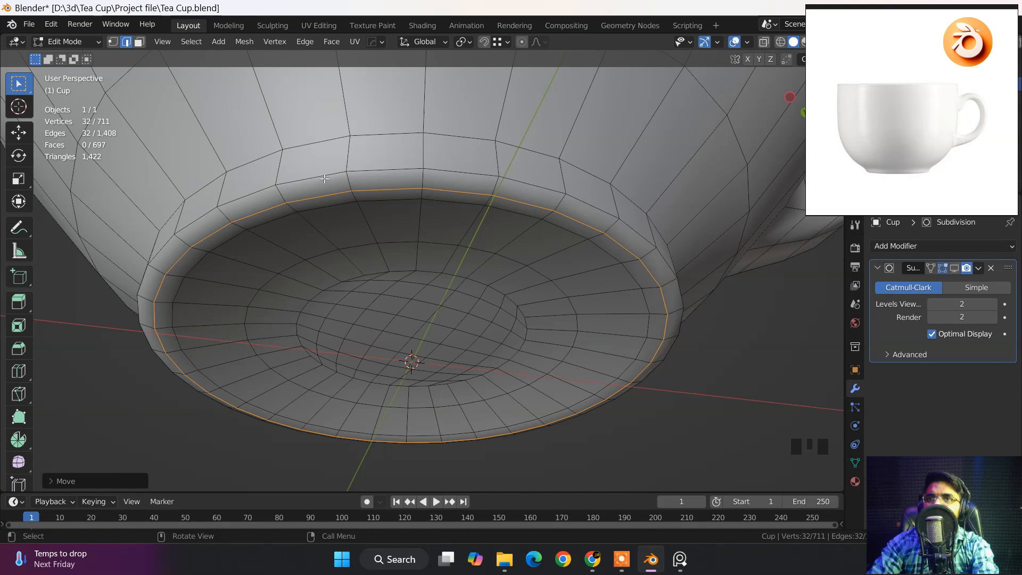
# Bevel the outer and inner edge loops of the foot ring together with two segments.
pyautogui.click(325, 178)
pyautogui.keyDown('alt'); pyautogui.click(325, 179); pyautogui.keyUp('alt')
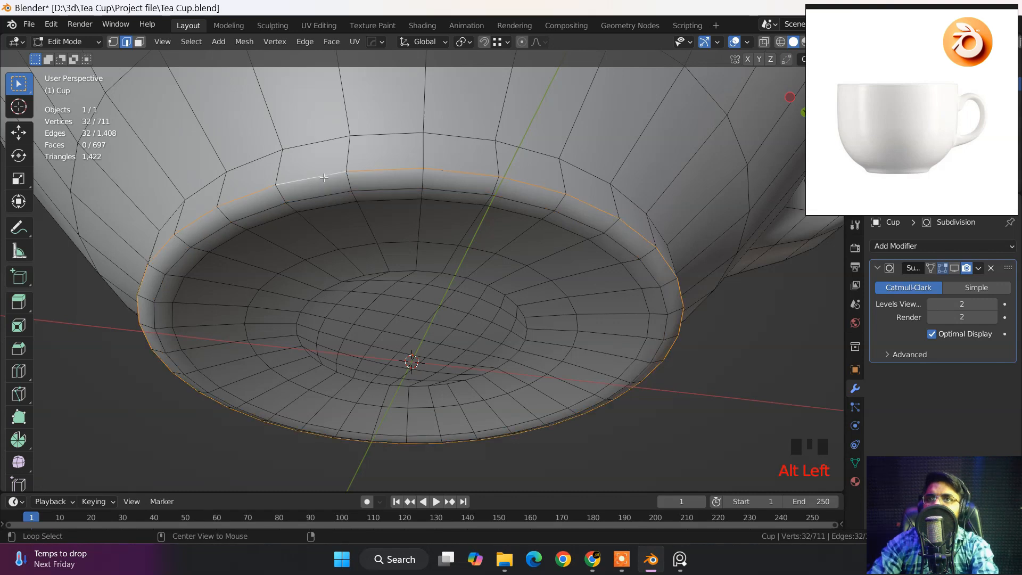
pyautogui.keyDown('alt'); pyautogui.keyDown('shift'); pyautogui.click(330, 206); pyautogui.keyUp('shift'); pyautogui.keyUp('alt')
pyautogui.keyDown('alt'); pyautogui.keyDown('shift'); pyautogui.click(330, 206); pyautogui.keyUp('shift'); pyautogui.keyUp('alt')
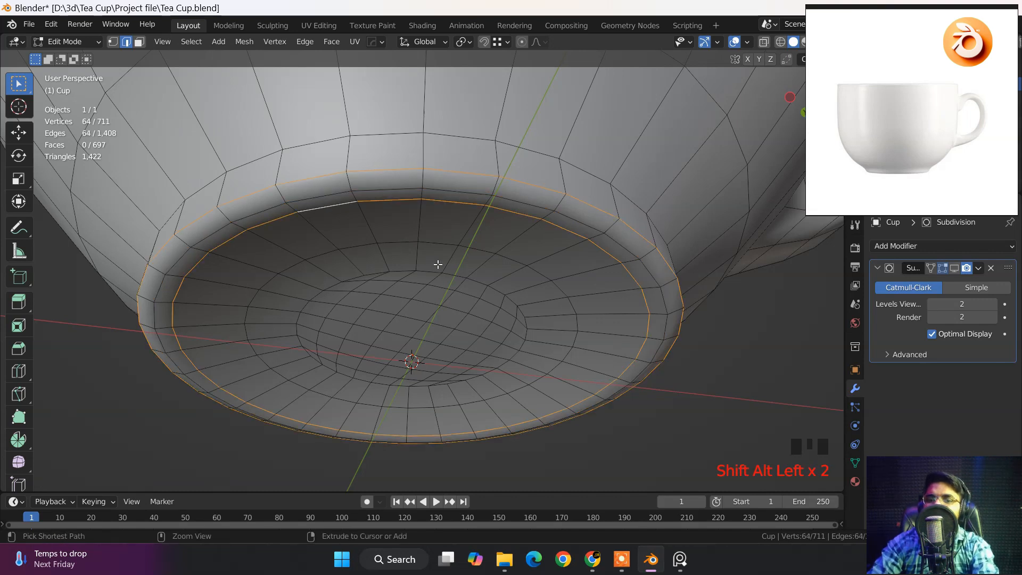
pyautogui.hotkey('ctrl', 'b')
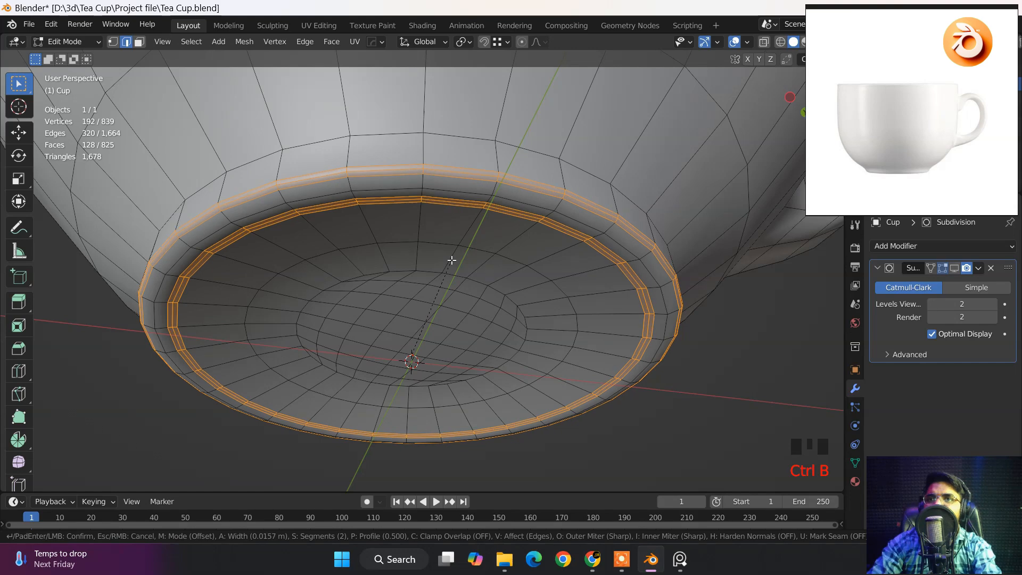
pyautogui.click(445, 264)
# Return to object mode and turn the Subdivision modifier's viewport display back on to check the foot.
pyautogui.press('Tab')
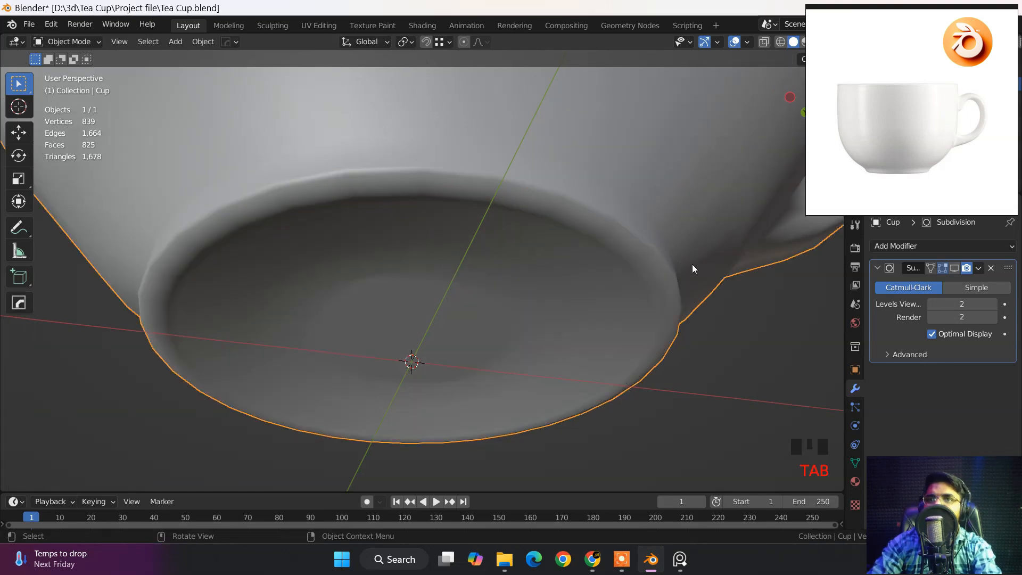
pyautogui.click(954, 268)
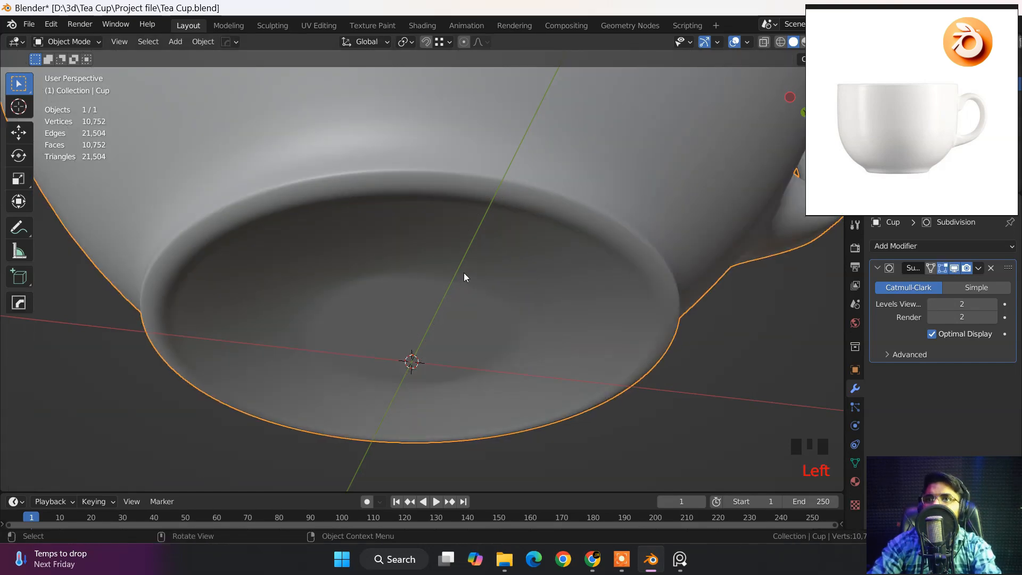
pyautogui.moveTo(464, 276); pyautogui.dragTo(608, 321, button='middle')
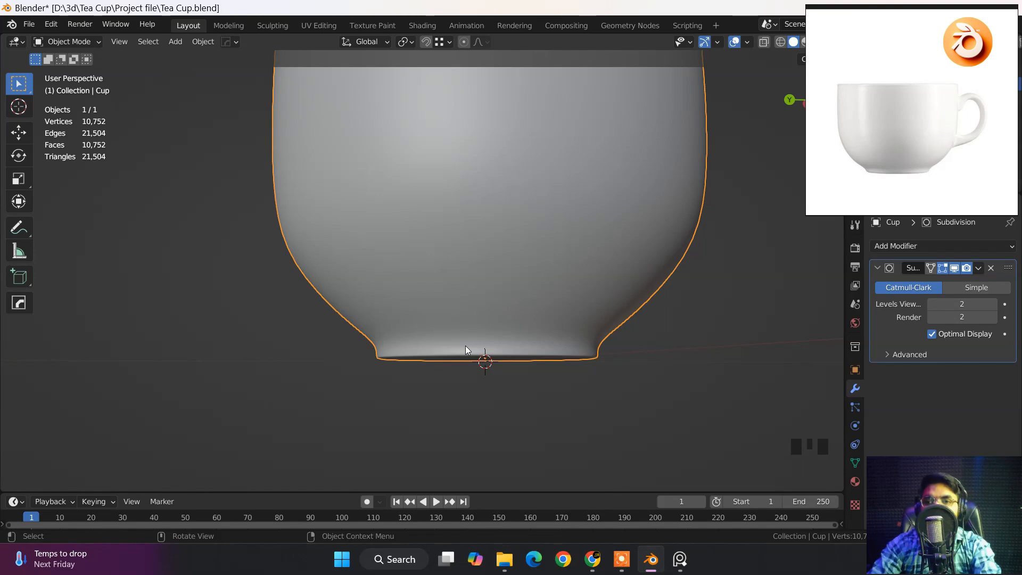
# Bevel the edge loop where the foot meets the cup body with two segments and view the subdivided result in object mode.
pyautogui.press('Tab')
pyautogui.scroll(10, 466, 349)
pyautogui.moveTo(504, 349); pyautogui.dragTo(239, 255, button='middle')
pyautogui.scroll(-3, 494, 339)
pyautogui.click(955, 268)
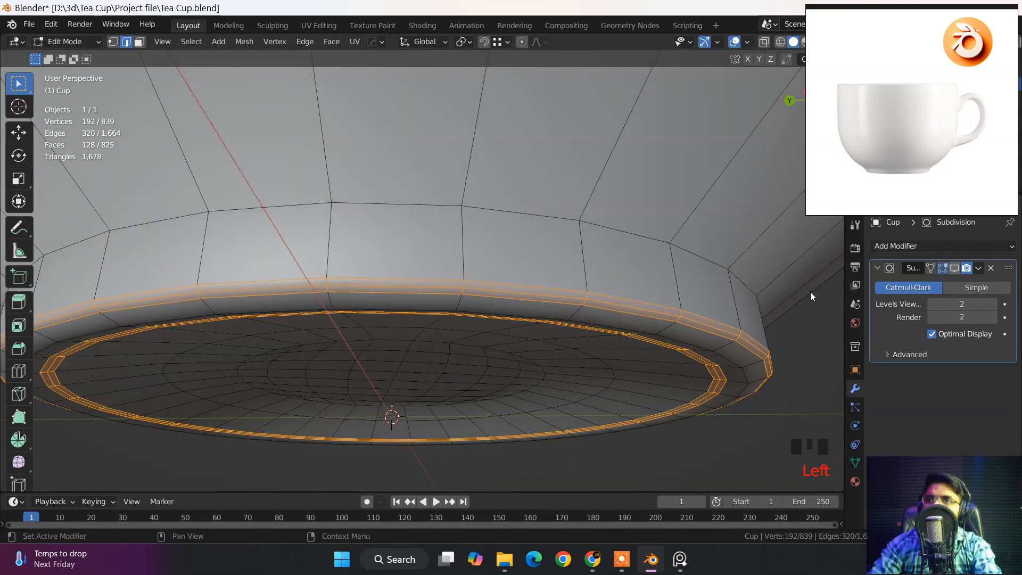
pyautogui.click(412, 214)
pyautogui.keyDown('alt'); pyautogui.click(412, 213); pyautogui.keyUp('alt')
pyautogui.hotkey('ctrl', 'b')
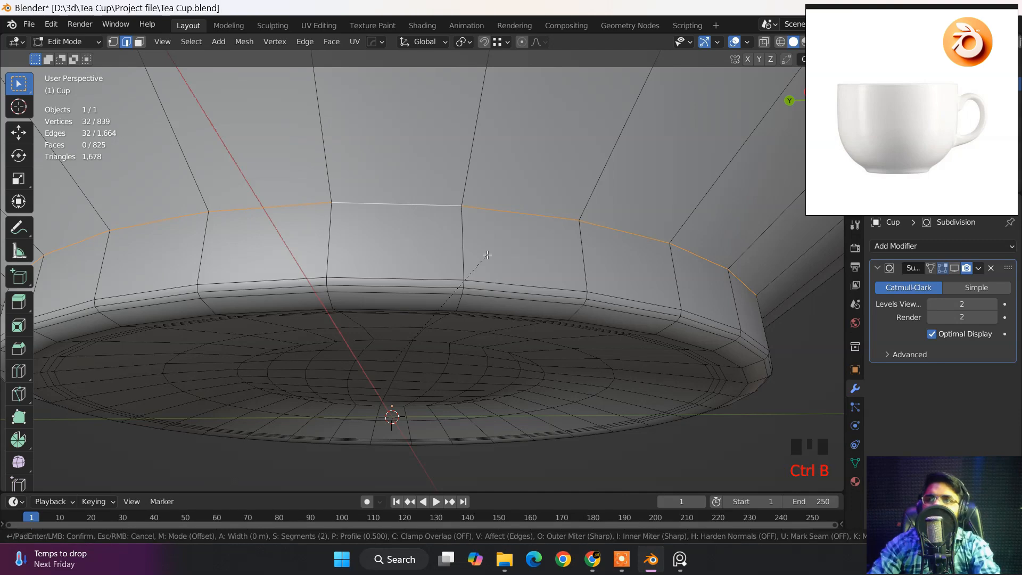
pyautogui.click(506, 251)
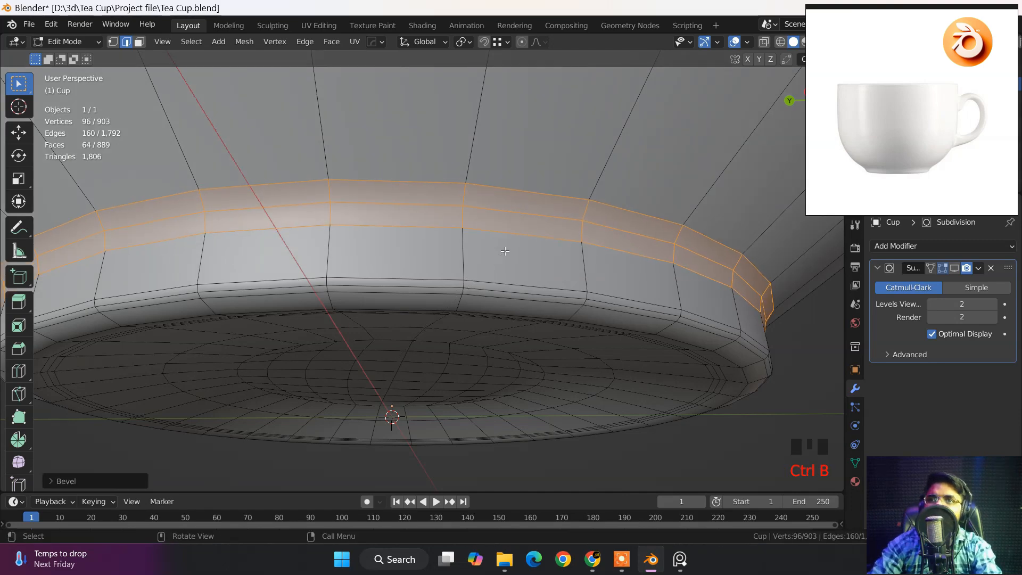
pyautogui.press('Tab')
pyautogui.click(954, 267)
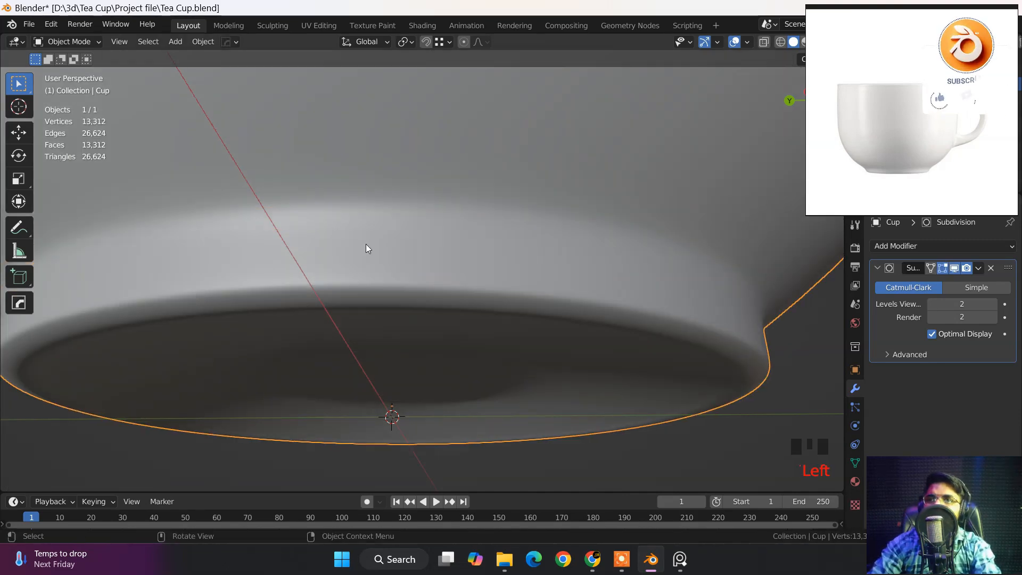
# Add one centred edge loop along the top face of the cup's rim in edit mode.
pyautogui.scroll(-5, 366, 244)
pyautogui.moveTo(420, 274); pyautogui.dragTo(379, 314, button='middle')
pyautogui.scroll(-4, 382, 317)
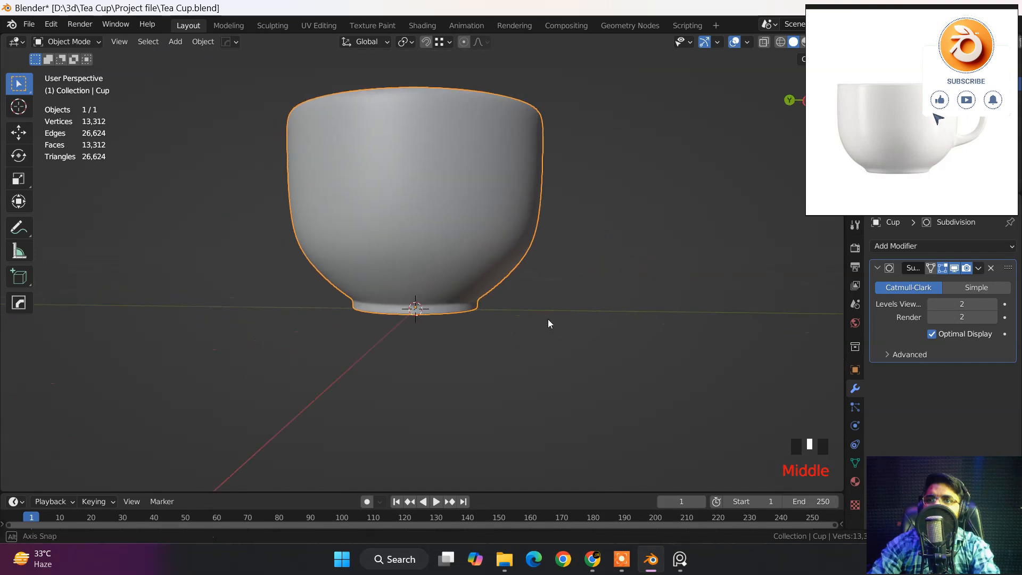
pyautogui.moveTo(548, 318); pyautogui.dragTo(464, 418, button='middle')
pyautogui.keyDown('shift'); pyautogui.moveTo(420, 340); pyautogui.dragTo(419, 267, button='middle'); pyautogui.keyUp('shift')
pyautogui.scroll(2, 469, 251)
pyautogui.click(419, 268)
pyautogui.press('Tab')
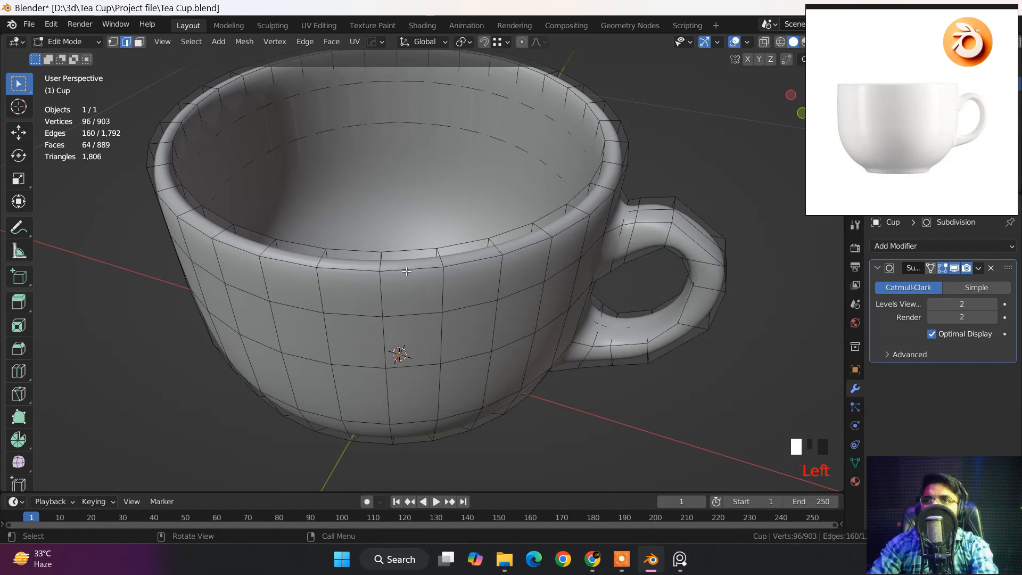
pyautogui.click(406, 271)
pyautogui.scroll(4, 406, 271)
pyautogui.scroll(-2, 490, 279)
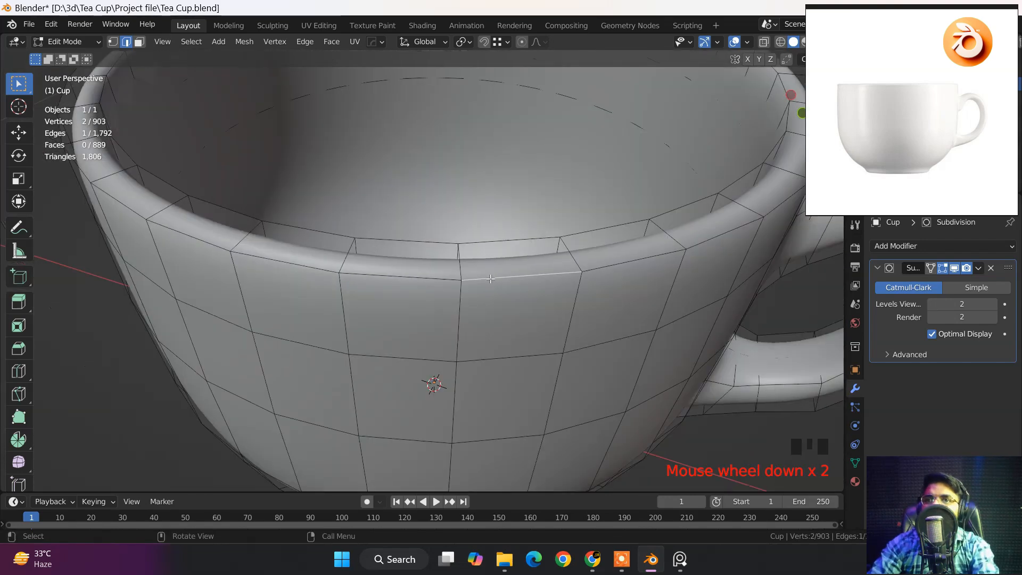
pyautogui.moveTo(491, 279); pyautogui.dragTo(481, 307, button='middle')
pyautogui.hotkey('ctrl', 'r')
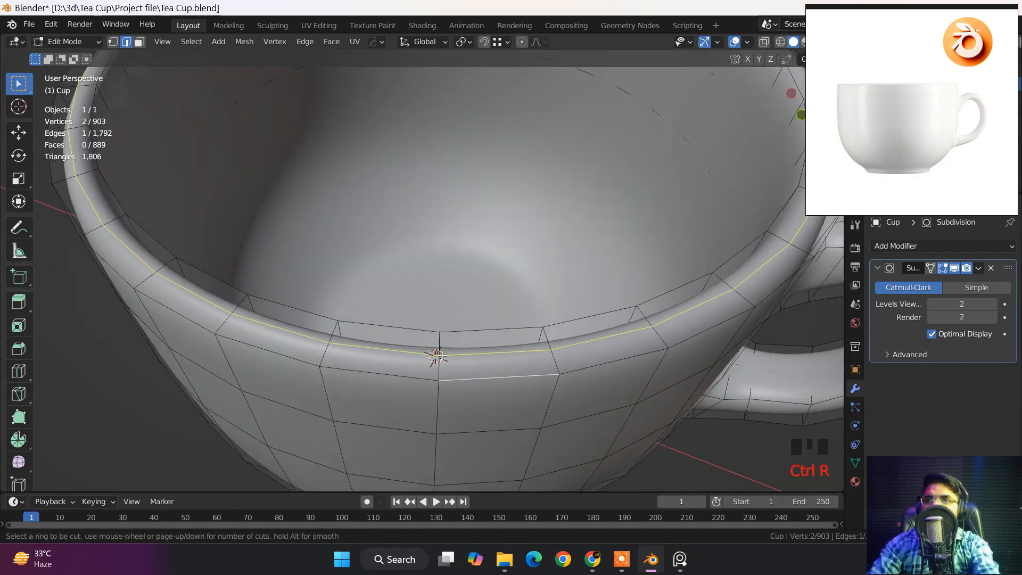
pyautogui.click(436, 357)
pyautogui.click(437, 356)
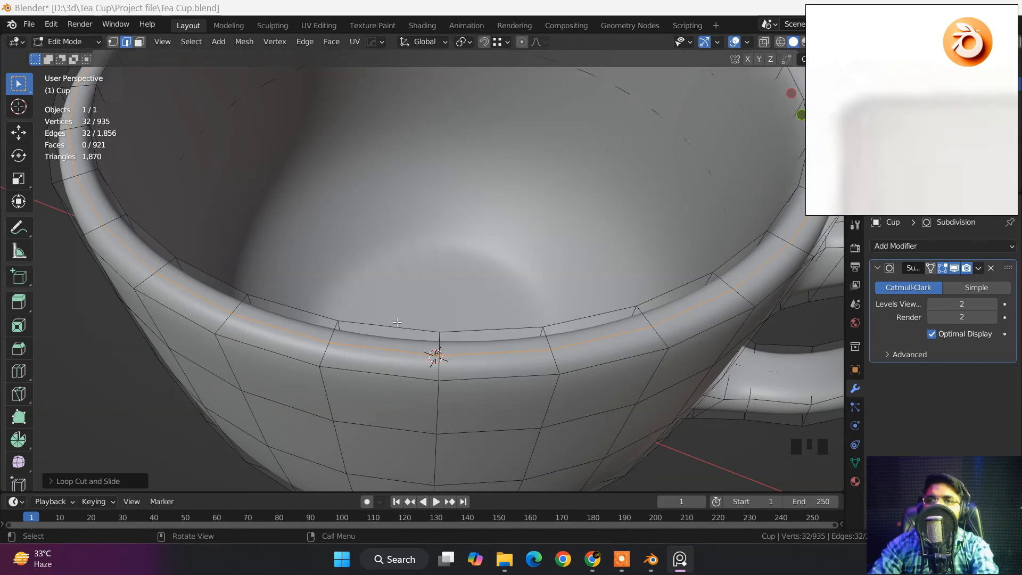
# Raise the new rim edge loop slightly along Z while working in the front view.
pyautogui.moveTo(398, 322); pyautogui.dragTo(442, 314, button='middle')
pyautogui.press('`')
pyautogui.click(363, 242)
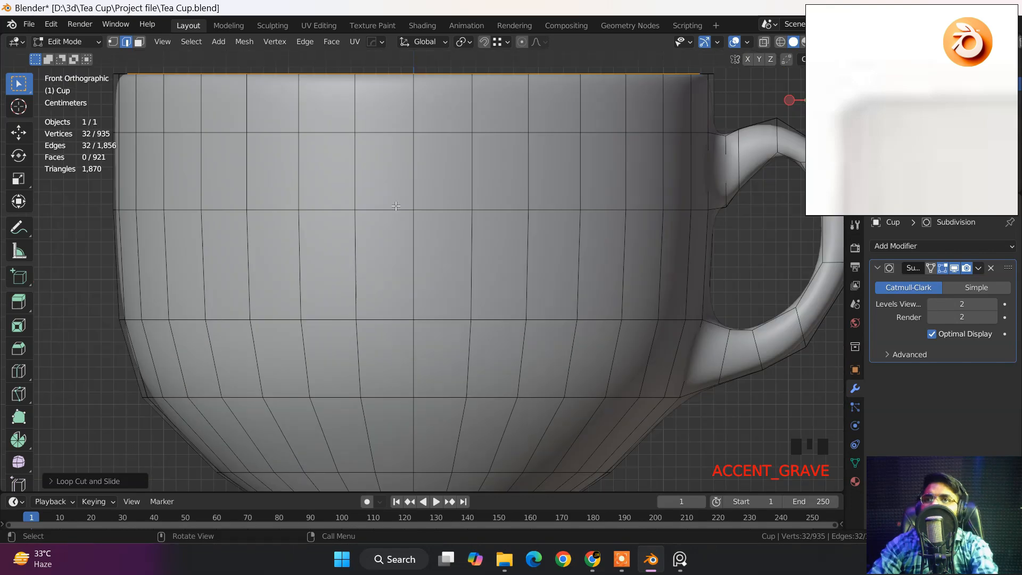
pyautogui.keyDown('shift'); pyautogui.moveTo(395, 205); pyautogui.dragTo(409, 372, button='middle'); pyautogui.keyUp('shift')
pyautogui.scroll(5, 413, 243)
pyautogui.keyDown('shift'); pyautogui.moveTo(423, 248); pyautogui.dragTo(422, 295, button='middle'); pyautogui.keyUp('shift')
pyautogui.press('g')
pyautogui.press('z')
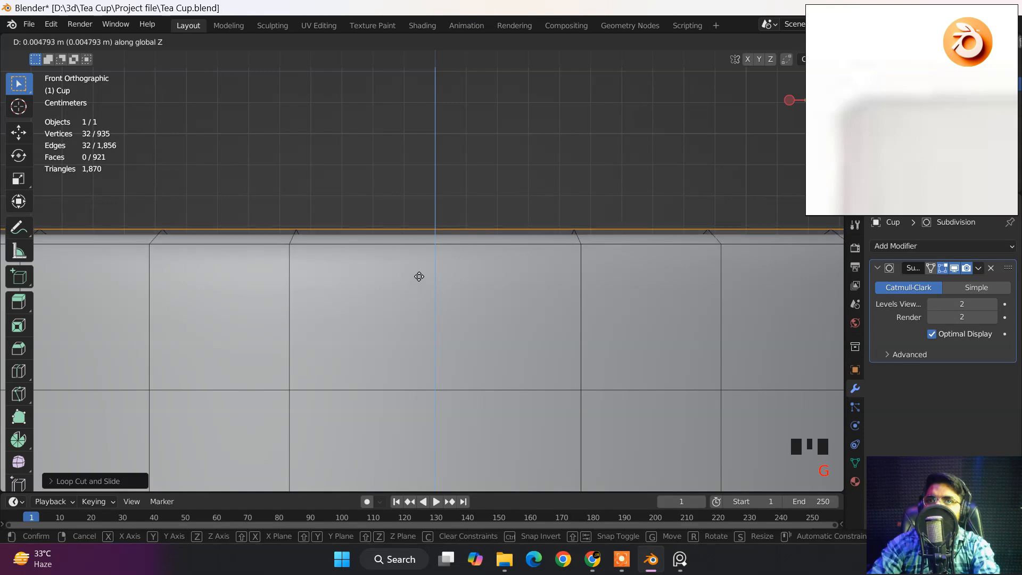
pyautogui.click(427, 174)
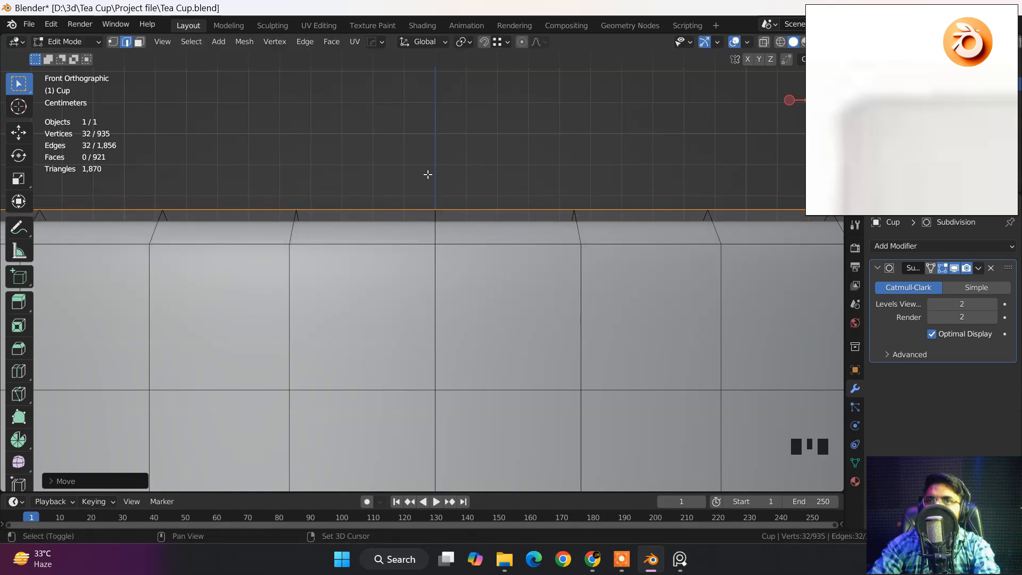
# Bevel the outer and inner edge loops of the rim together, about 0.0256 m wide with two segments.
pyautogui.moveTo(477, 287); pyautogui.dragTo(405, 320, button='middle')
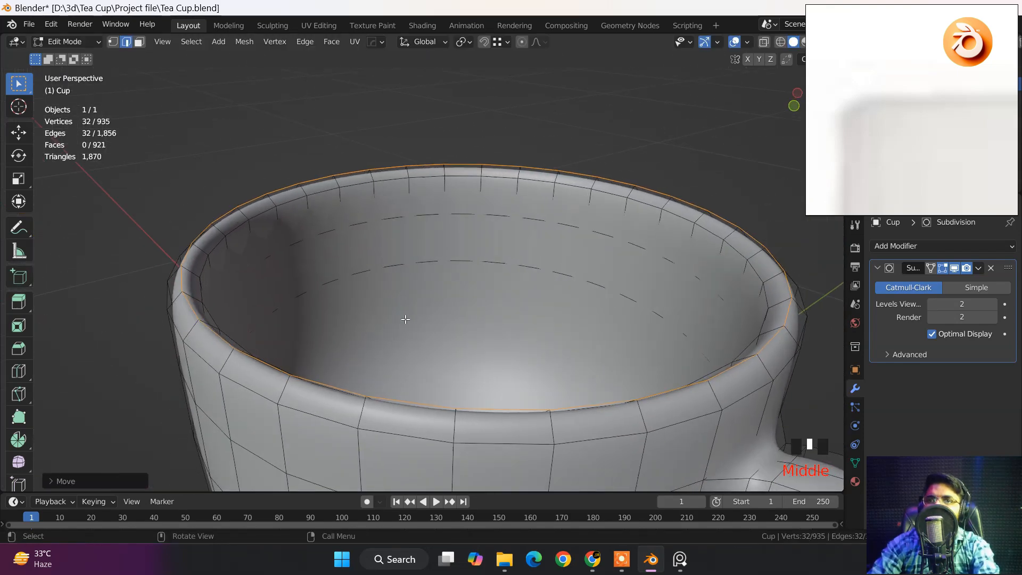
pyautogui.moveTo(297, 412); pyautogui.dragTo(240, 362, button='middle')
pyautogui.keyDown('alt'); pyautogui.click(237, 360); pyautogui.keyUp('alt')
pyautogui.moveTo(415, 333); pyautogui.dragTo(163, 307, button='middle')
pyautogui.keyDown('alt'); pyautogui.keyDown('shift'); pyautogui.click(157, 299); pyautogui.keyUp('shift'); pyautogui.keyUp('alt')
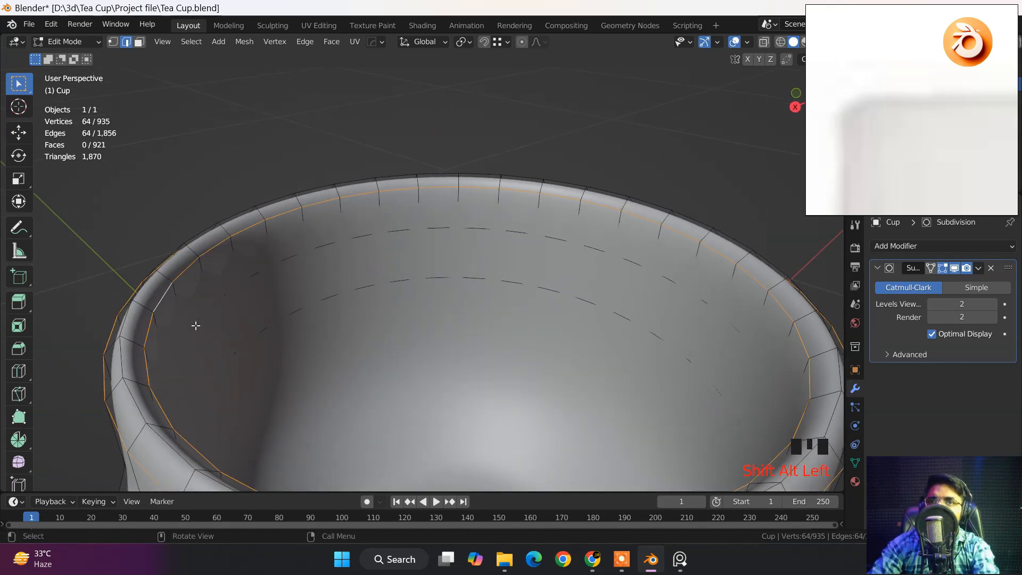
pyautogui.hotkey('ctrl', 'b')
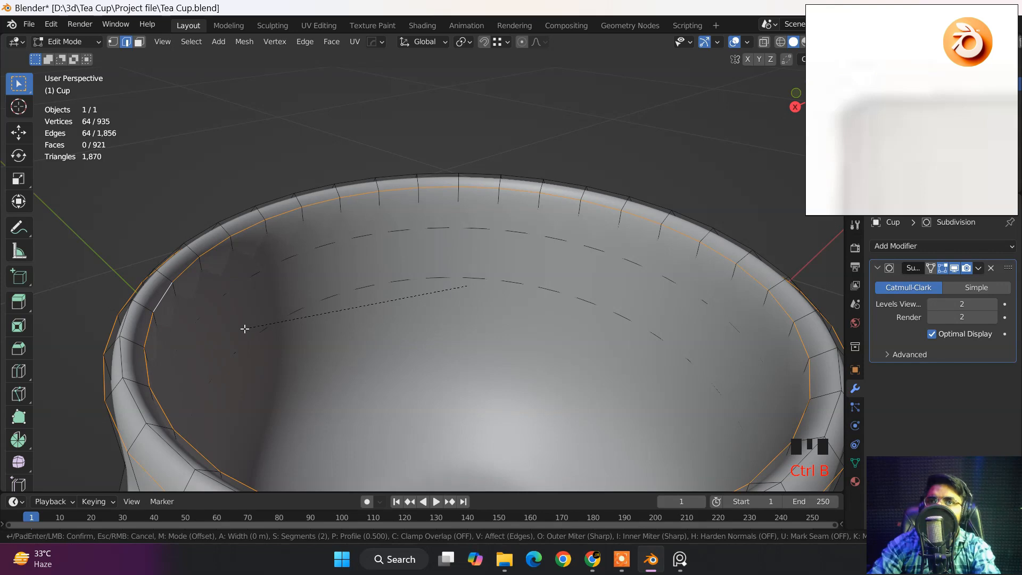
pyautogui.click(244, 330)
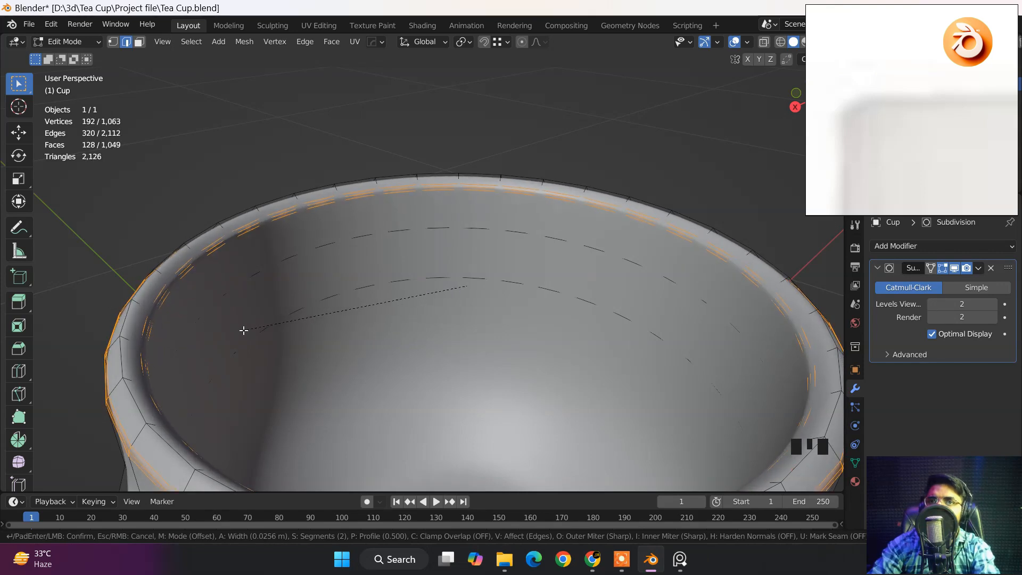
# Return to object mode and examine the subdivided rim from several angles.
pyautogui.press('Tab')
pyautogui.scroll(-5, 382, 374)
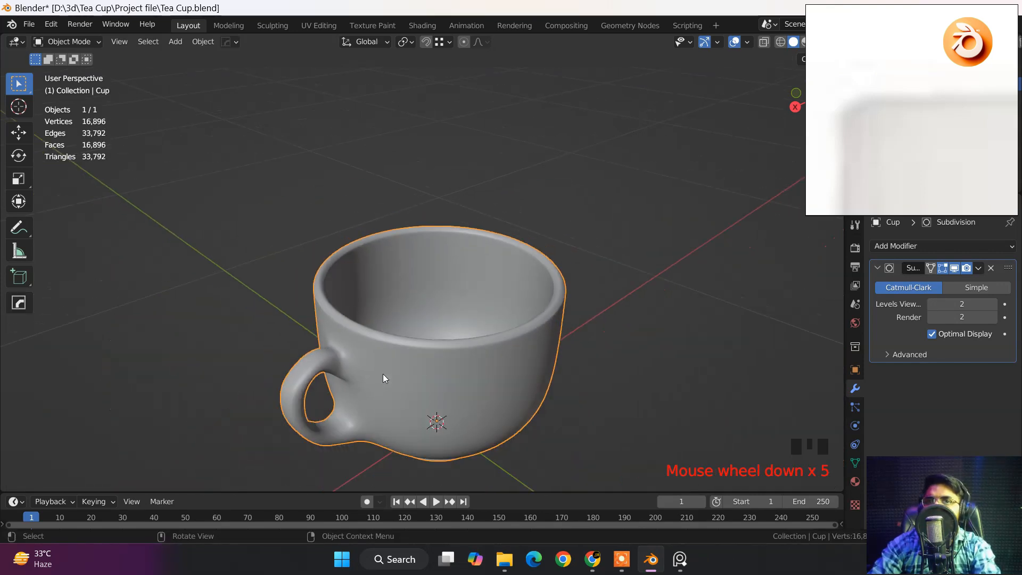
pyautogui.moveTo(383, 374); pyautogui.dragTo(561, 330, button='middle')
pyautogui.scroll(4, 529, 270)
pyautogui.moveTo(465, 276); pyautogui.dragTo(311, 296, button='middle')
pyautogui.scroll(-2, 312, 299)
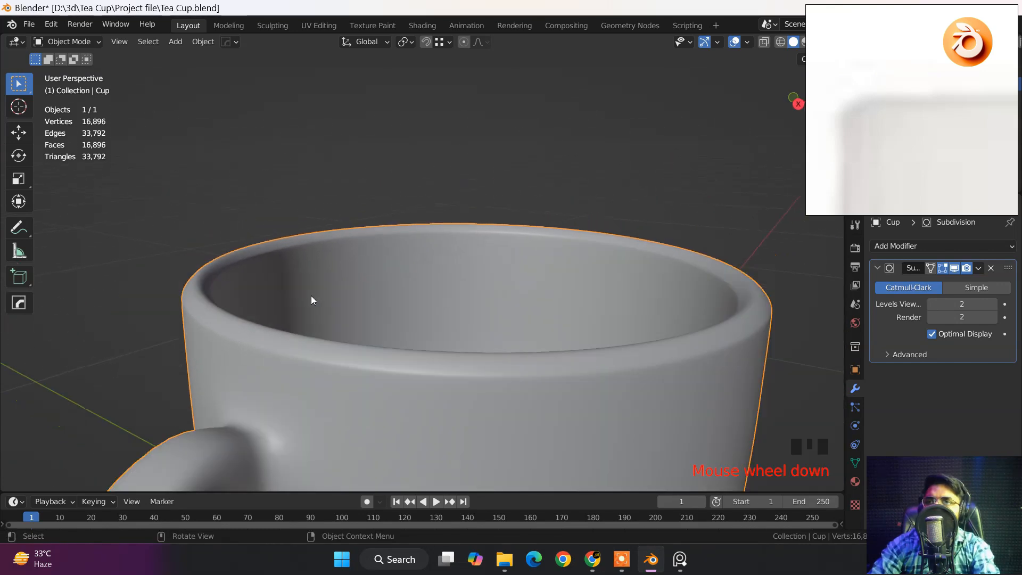
pyautogui.scroll(3, 282, 299)
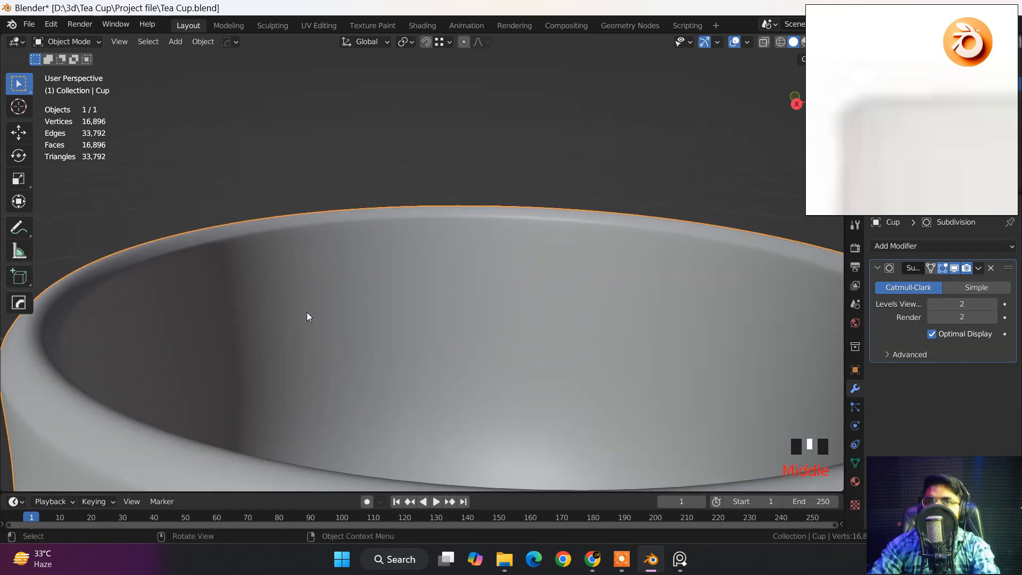
pyautogui.keyDown('shift'); pyautogui.moveTo(308, 315); pyautogui.dragTo(324, 278, button='middle'); pyautogui.keyUp('shift')
pyautogui.keyDown('shift'); pyautogui.scroll(-1, 144, 249); pyautogui.keyUp('shift')
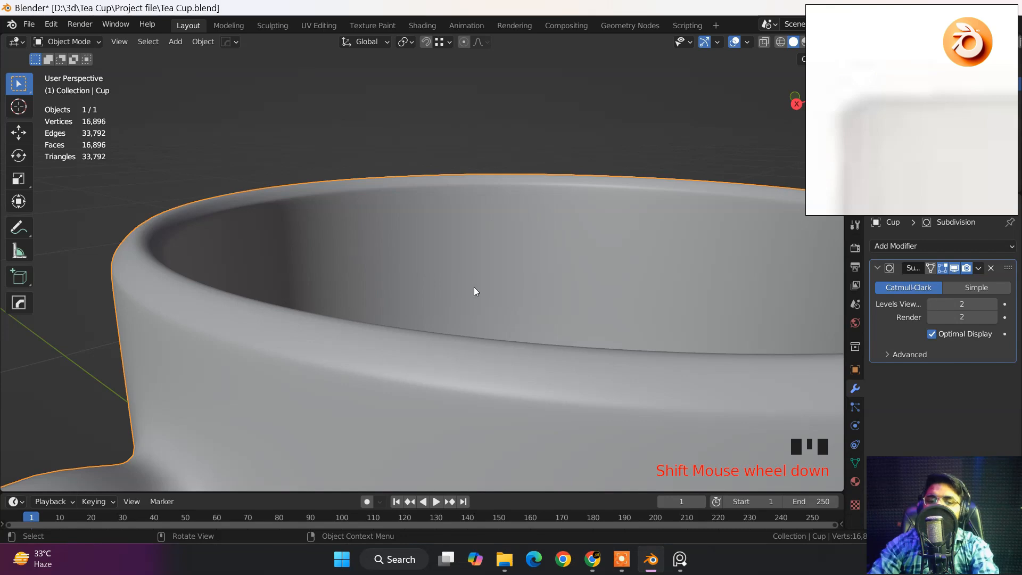
# Bevel the centre edge loop on top of the rim, about 0.0593 m wide with four segments.
pyautogui.press('Tab')
pyautogui.click(252, 294)
pyautogui.press('x')
pyautogui.press('x')
pyautogui.press('x')
pyautogui.press('x')
pyautogui.press('x')
pyautogui.press('x')
pyautogui.press('x')
pyautogui.press('x')
pyautogui.press('x')
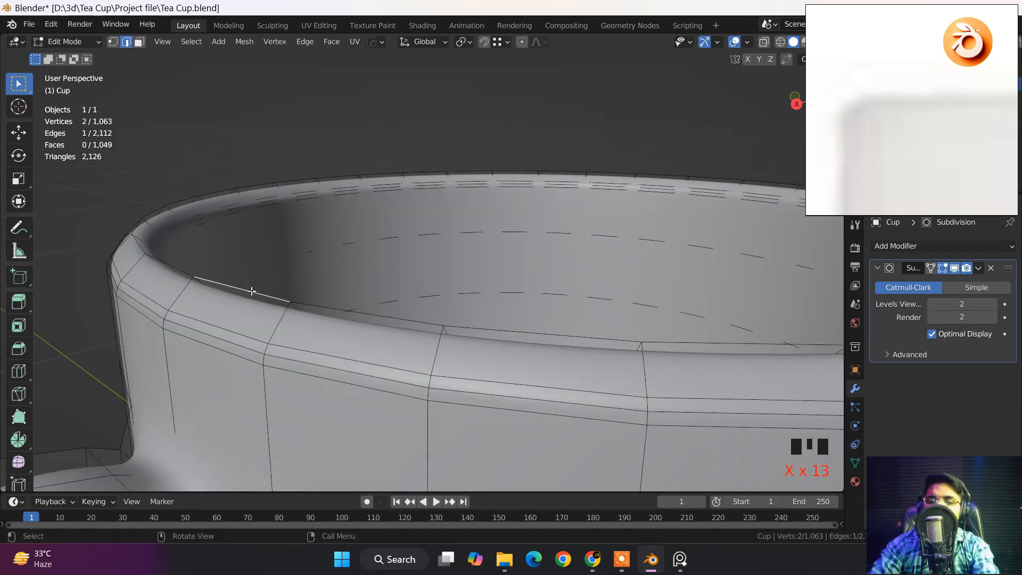
pyautogui.keyDown('alt'); pyautogui.click(251, 291); pyautogui.keyUp('alt')
pyautogui.moveTo(361, 276); pyautogui.dragTo(440, 208, button='middle')
pyautogui.moveTo(448, 255); pyautogui.dragTo(375, 262, button='middle')
pyautogui.hotkey('ctrl', 'b')
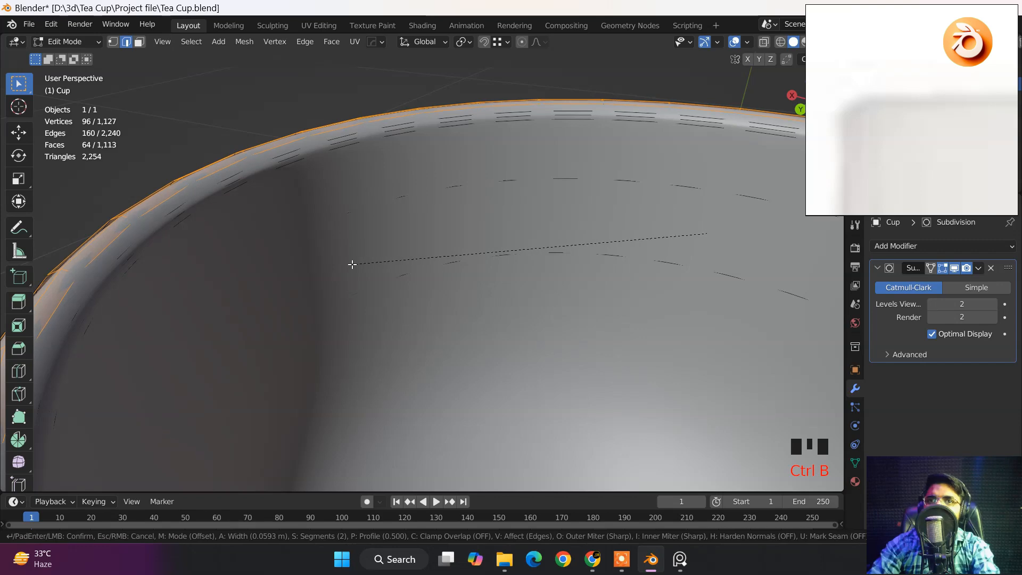
pyautogui.scroll(1, 352, 264)
pyautogui.scroll(1, 352, 264)
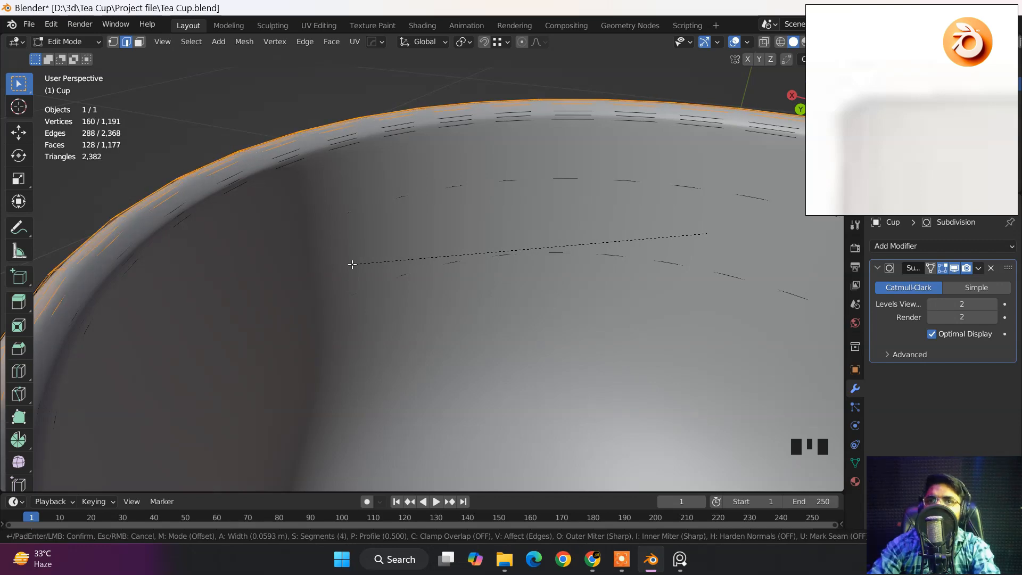
pyautogui.click(352, 265)
# Examine the rounded rim, the whole cup and its interior in object mode.
pyautogui.scroll(-5, 352, 265)
pyautogui.moveTo(361, 267); pyautogui.dragTo(389, 255, button='middle')
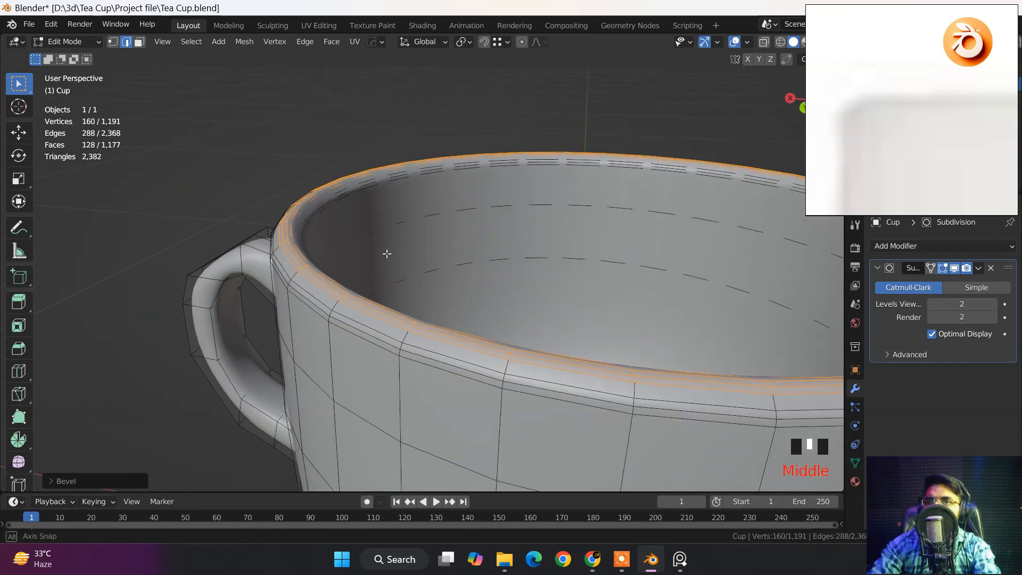
pyautogui.press('Tab')
pyautogui.scroll(-1, 465, 327)
pyautogui.scroll(-3, 464, 328)
pyautogui.moveTo(642, 296); pyautogui.dragTo(812, 319, button='middle')
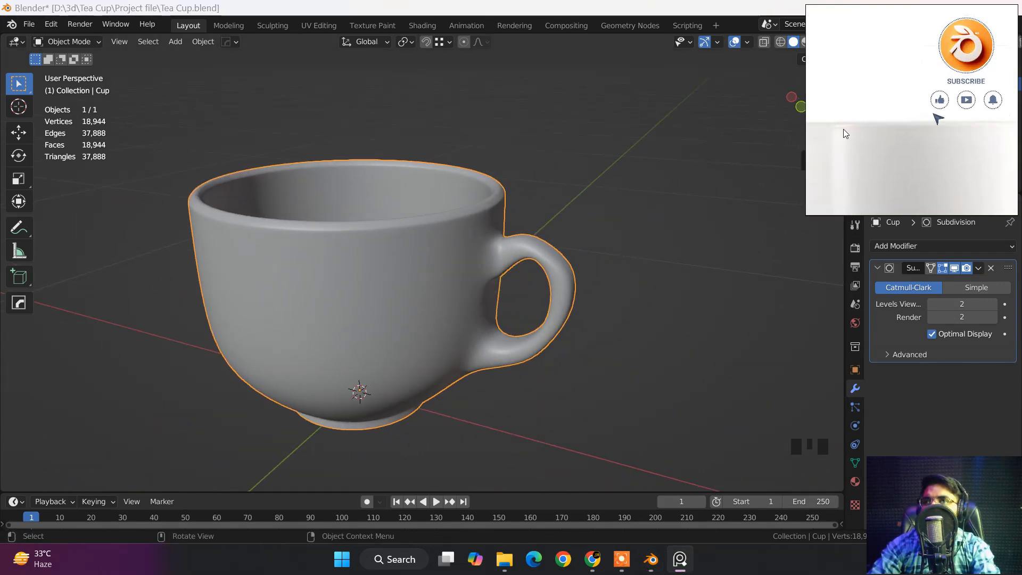
pyautogui.scroll(2, 338, 260)
pyautogui.moveTo(368, 267); pyautogui.dragTo(447, 368, button='middle')
# Inset the round face on the cup's inner floor twice, by about 0.29 m and about 0.20 m.
pyautogui.press('Tab')
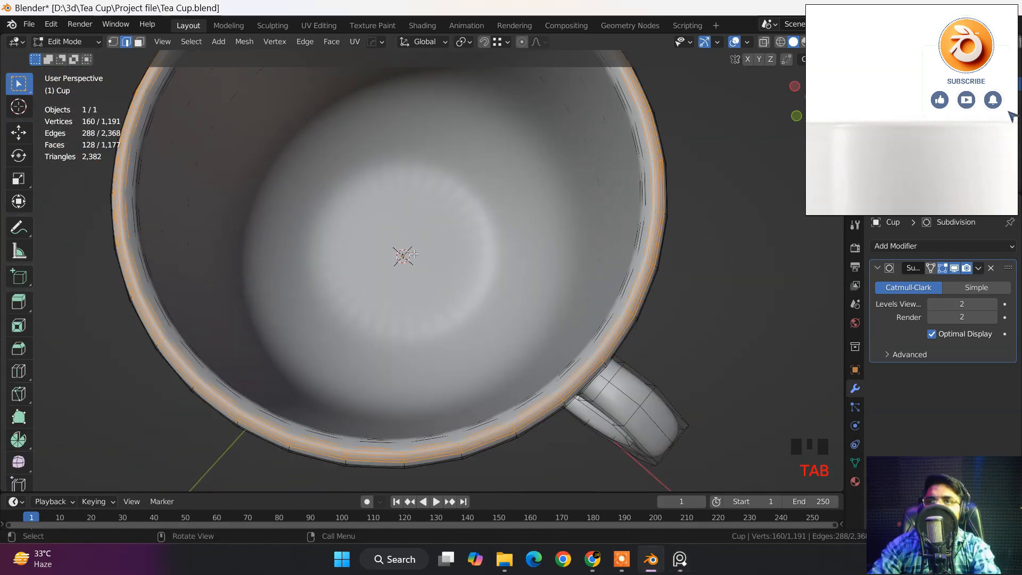
pyautogui.click(447, 368)
pyautogui.hotkey('alt', 'z')
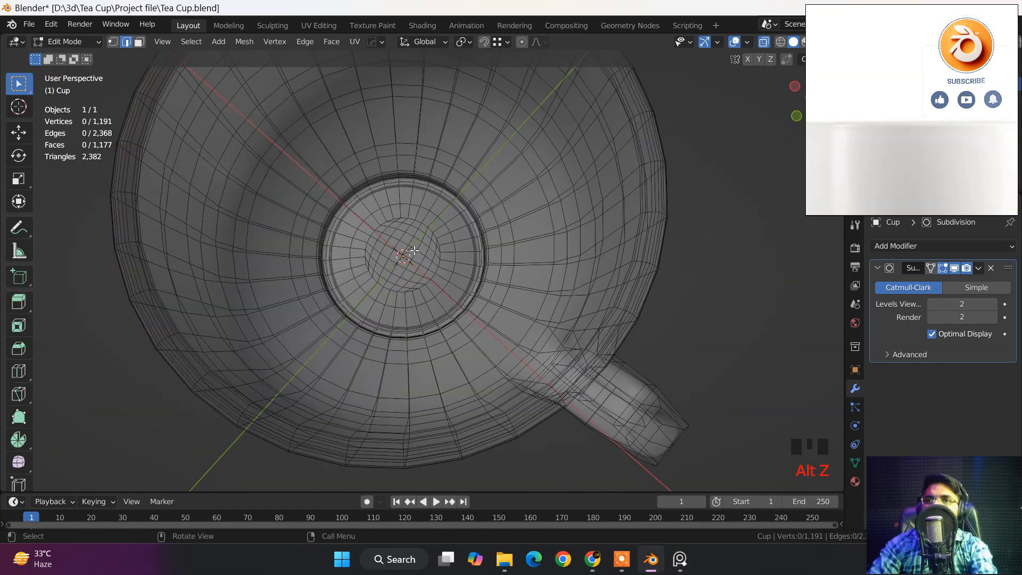
pyautogui.click(407, 263)
pyautogui.moveTo(407, 263); pyautogui.dragTo(461, 256, button='middle')
pyautogui.press('3')
pyautogui.click(398, 262)
pyautogui.hotkey('alt', 'z')
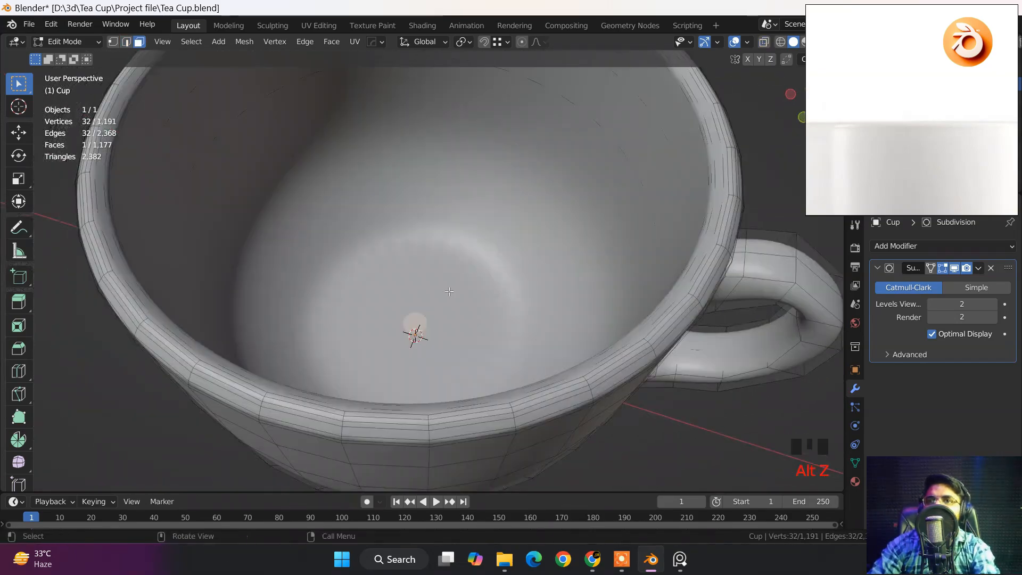
pyautogui.press('`')
pyautogui.click(448, 211)
pyautogui.hotkey('alt', 'z')
pyautogui.scroll(2, 448, 206)
pyautogui.keyDown('shift'); pyautogui.moveTo(447, 206); pyautogui.dragTo(473, 268, button='middle'); pyautogui.keyUp('shift')
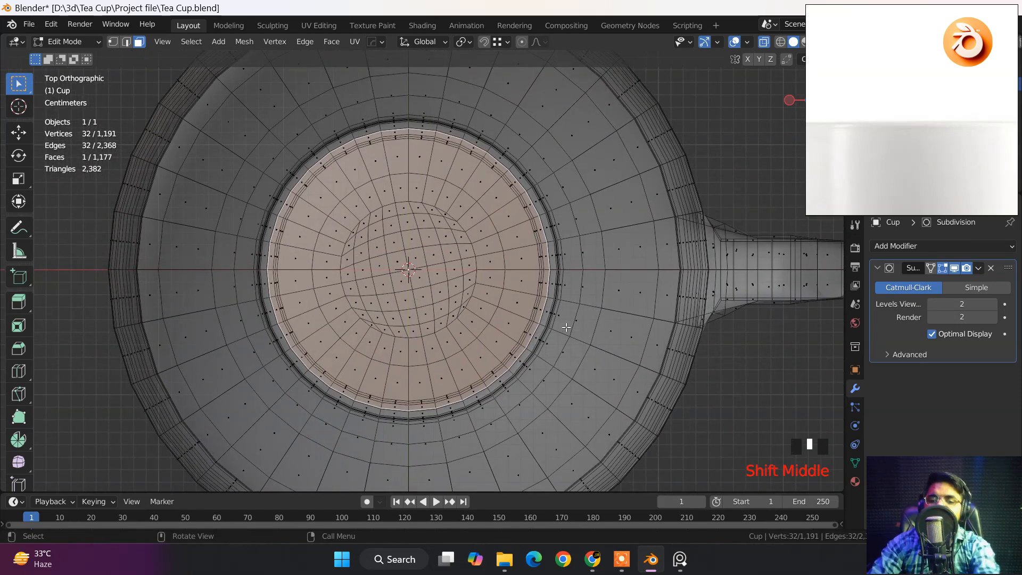
pyautogui.press('i')
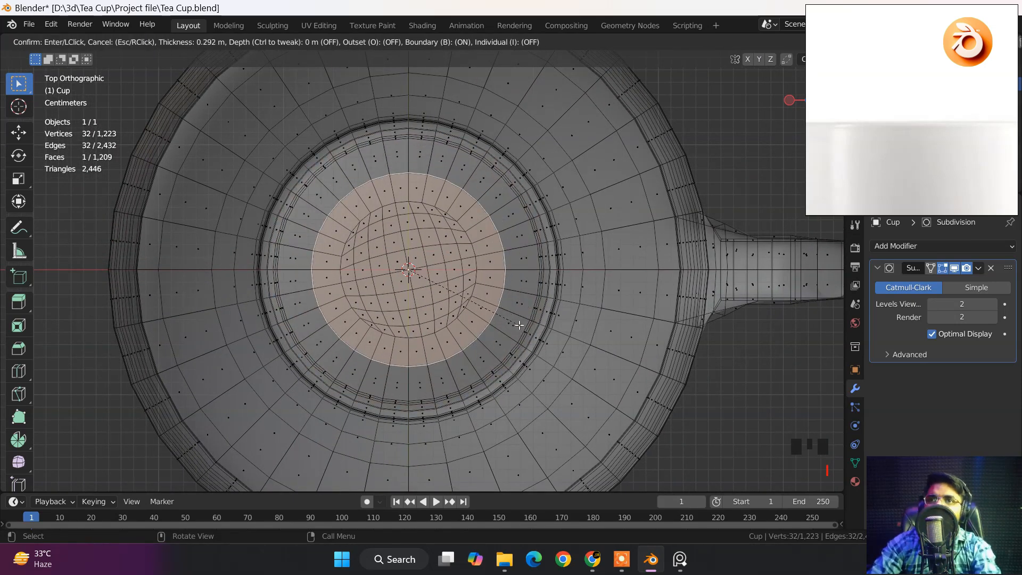
pyautogui.click(520, 325)
pyautogui.press('i')
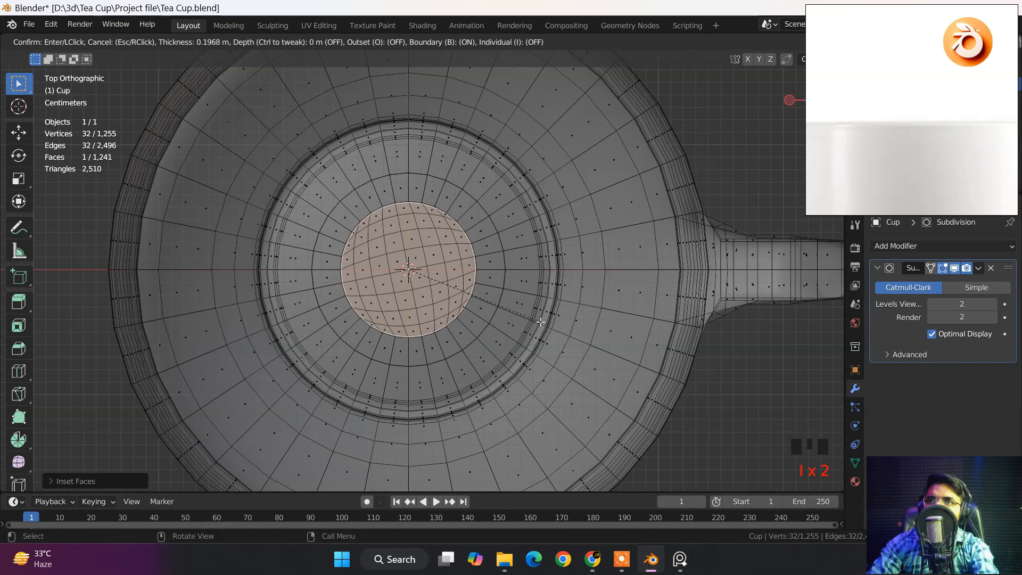
pyautogui.click(542, 322)
# Delete the central inset face on the cup's inner floor and close the circular hole with Grid Fill.
pyautogui.press('x')
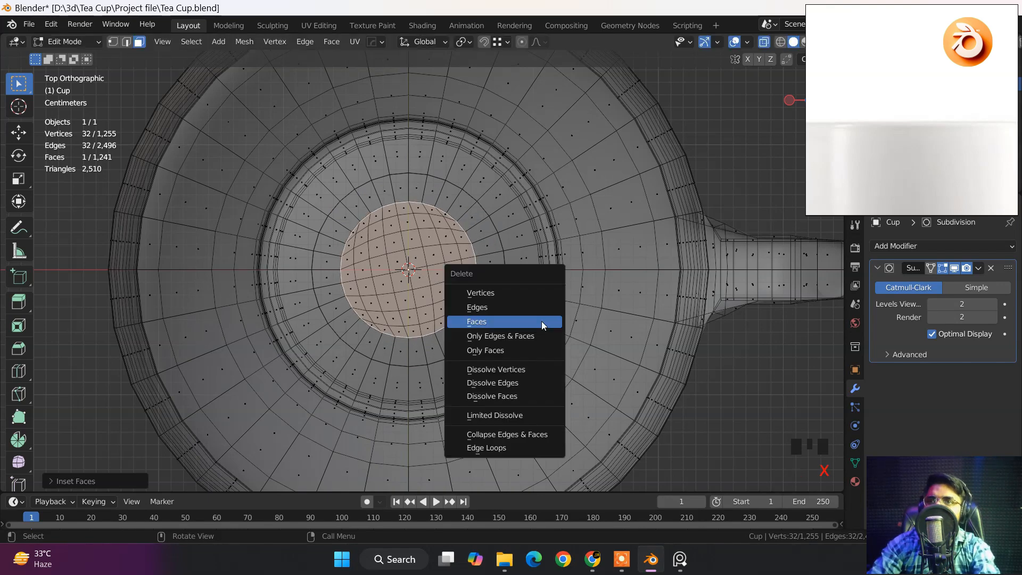
pyautogui.click(541, 321)
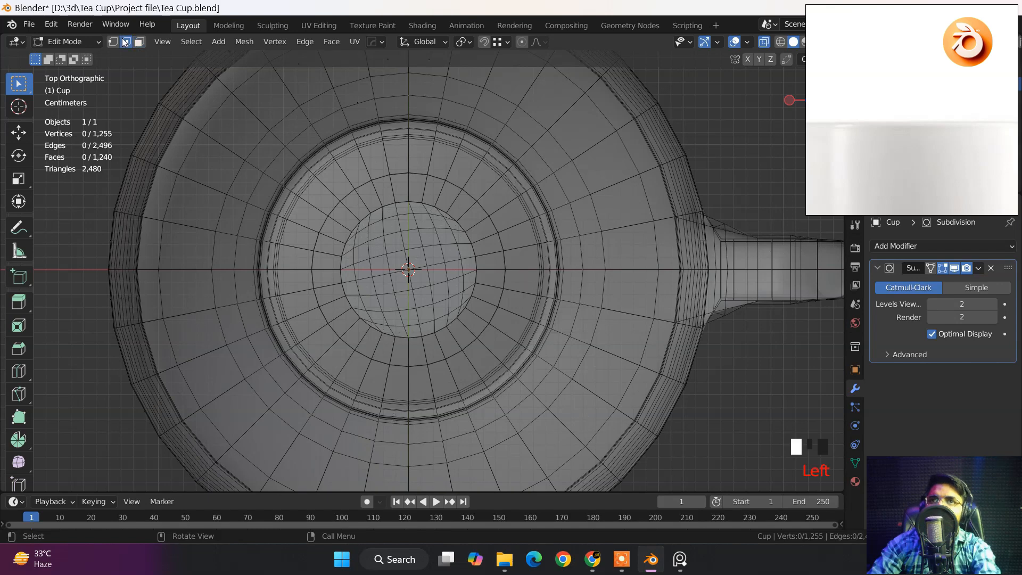
pyautogui.click(126, 42)
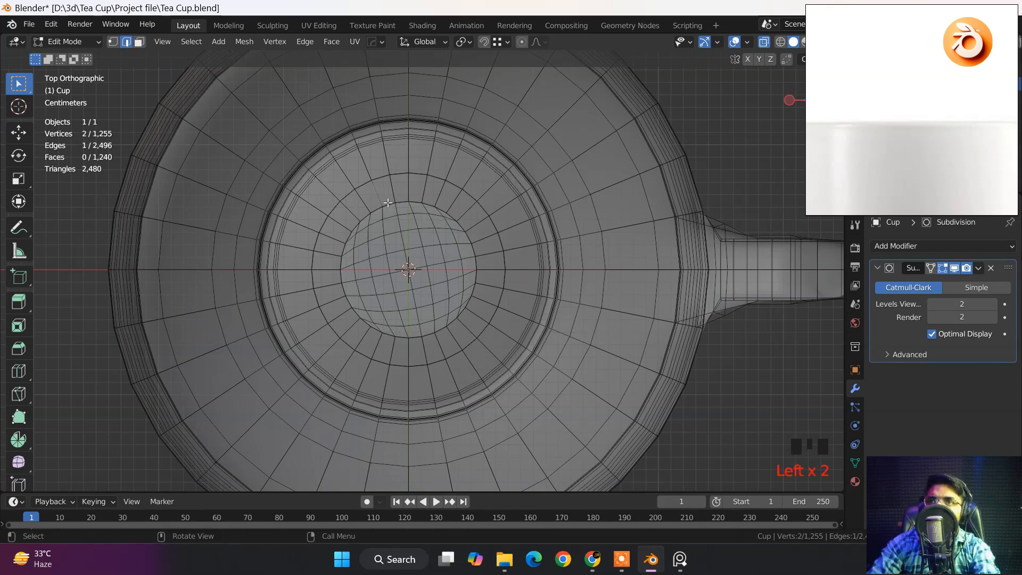
pyautogui.keyDown('alt'); pyautogui.click(415, 209); pyautogui.keyUp('alt')
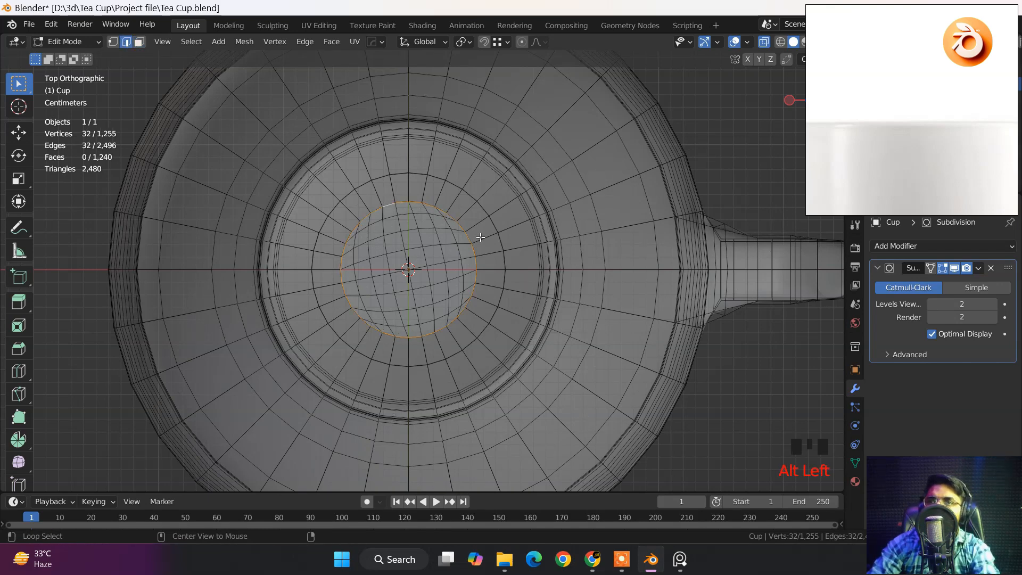
pyautogui.hotkey('alt', 'z')
pyautogui.hotkey('alt', 'z')
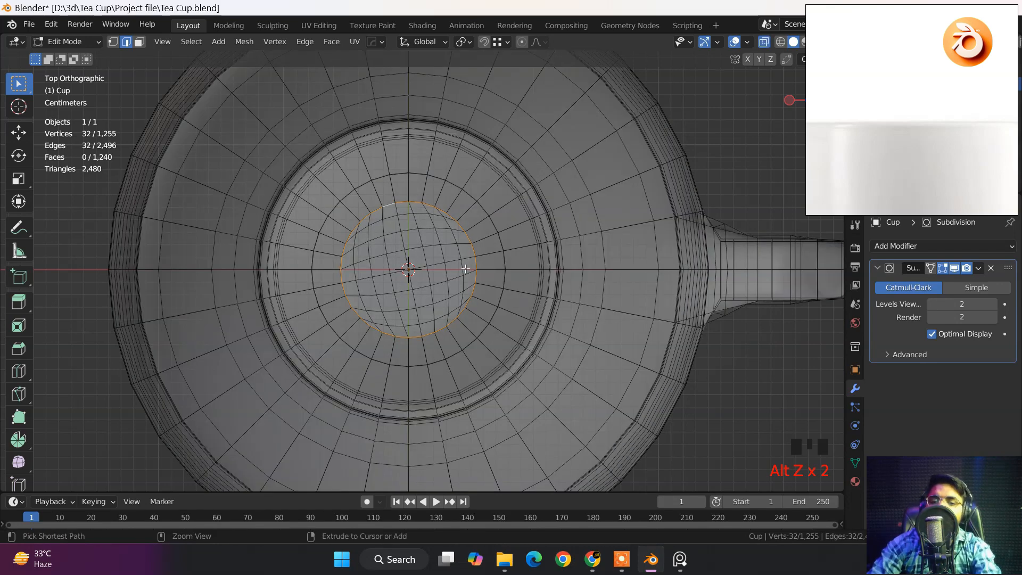
pyautogui.hotkey('ctrl', 'f')
pyautogui.click(416, 267)
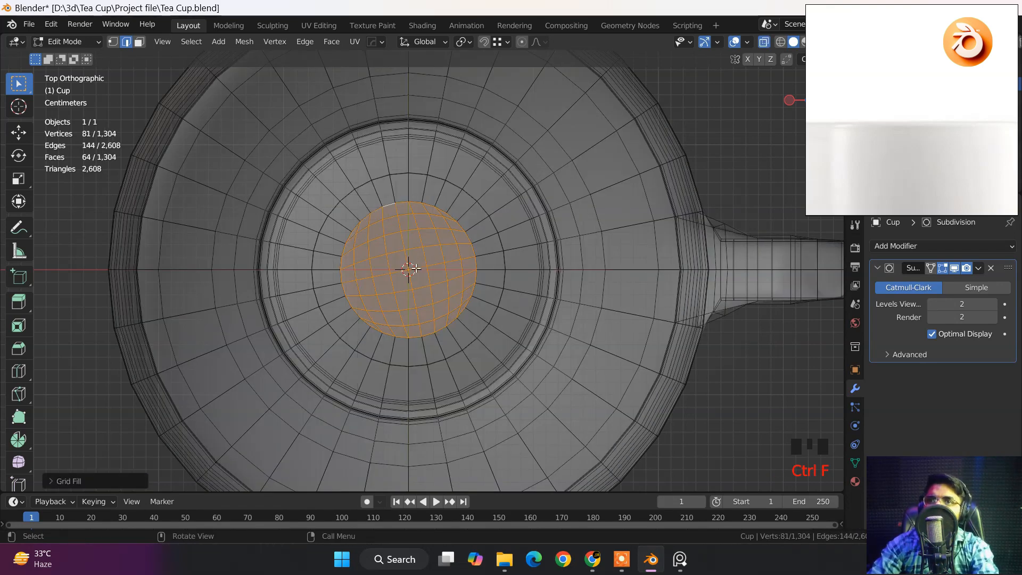
# Turn off X-ray, return to object mode, deselect the cup and save the file.
pyautogui.hotkey('alt', 'z')
pyautogui.moveTo(430, 290); pyautogui.dragTo(365, 372, button='middle')
pyautogui.press('Tab')
pyautogui.scroll(-4, 437, 409)
pyautogui.moveTo(438, 409); pyautogui.dragTo(374, 432, button='middle')
pyautogui.click(356, 359)
pyautogui.moveTo(357, 359)
pyautogui.mouseDown(button='middle')
pyautogui.moveTo(497, 356)
pyautogui.moveTo(465, 223)
pyautogui.moveTo(489, 252)
pyautogui.moveTo(354, 354)
pyautogui.mouseUp(button='middle')
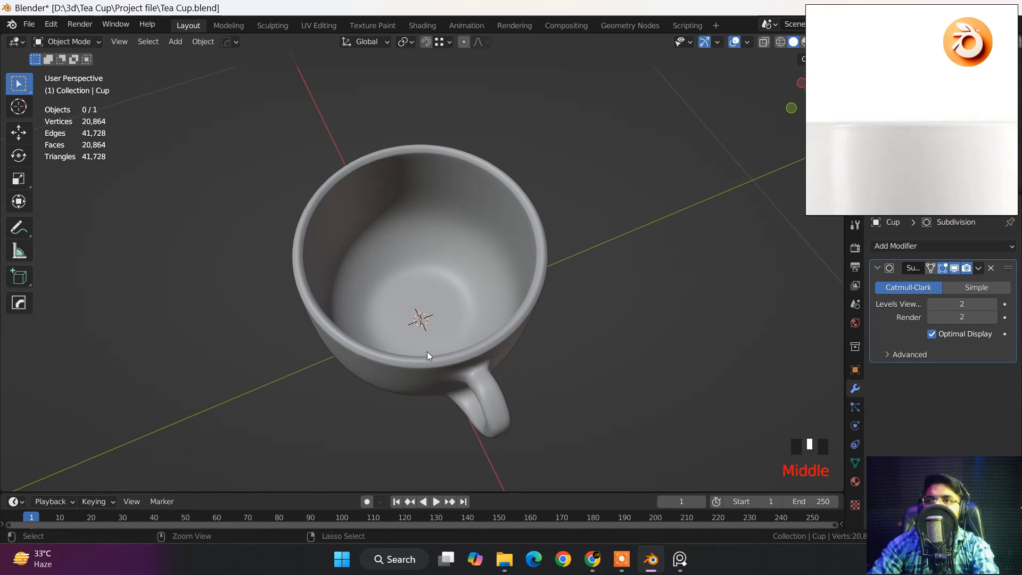
pyautogui.hotkey('ctrl', 's')
# View the finished cup in the front orthographic view.
pyautogui.moveTo(502, 356); pyautogui.dragTo(508, 316, button='middle')
pyautogui.press('`')
pyautogui.click(433, 258)
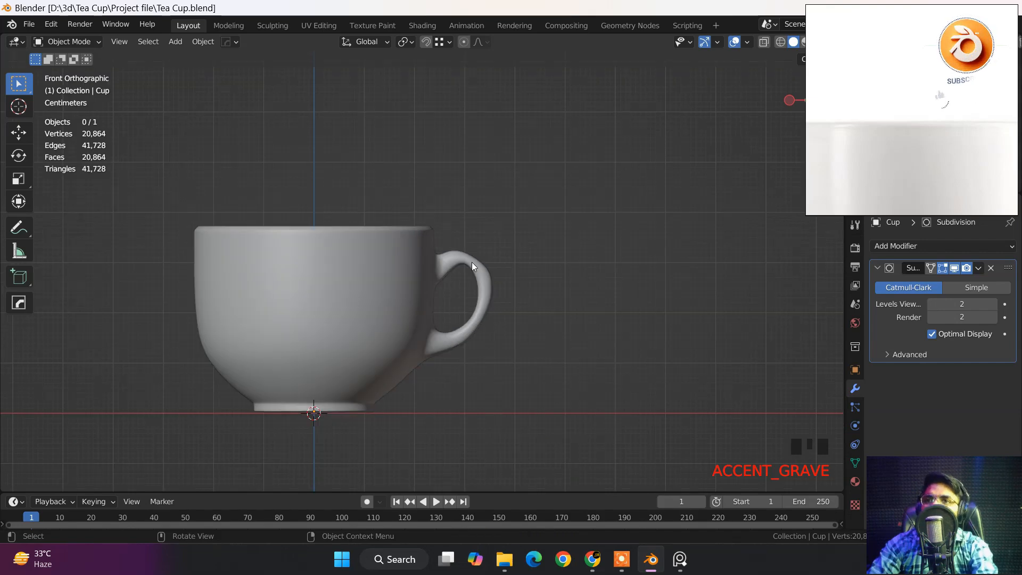
# Examine the cup's handle shape up close from the front and at an angle, including its mesh wireframe.
pyautogui.scroll(6, 480, 260)
pyautogui.keyDown('shift'); pyautogui.moveTo(494, 255); pyautogui.dragTo(407, 290, button='middle'); pyautogui.keyUp('shift')
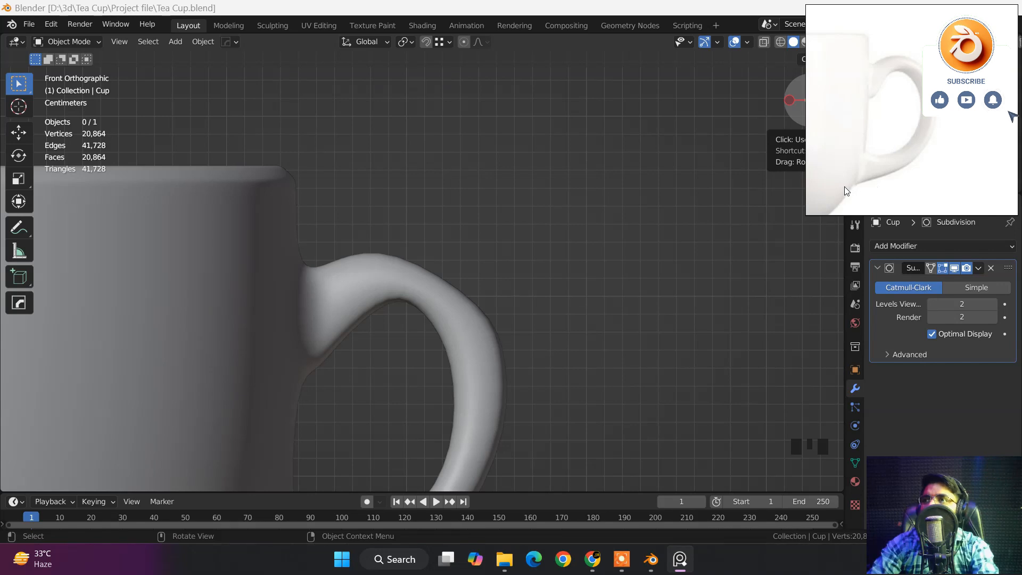
pyautogui.moveTo(461, 251); pyautogui.dragTo(474, 169, button='middle')
pyautogui.scroll(-4, 479, 186)
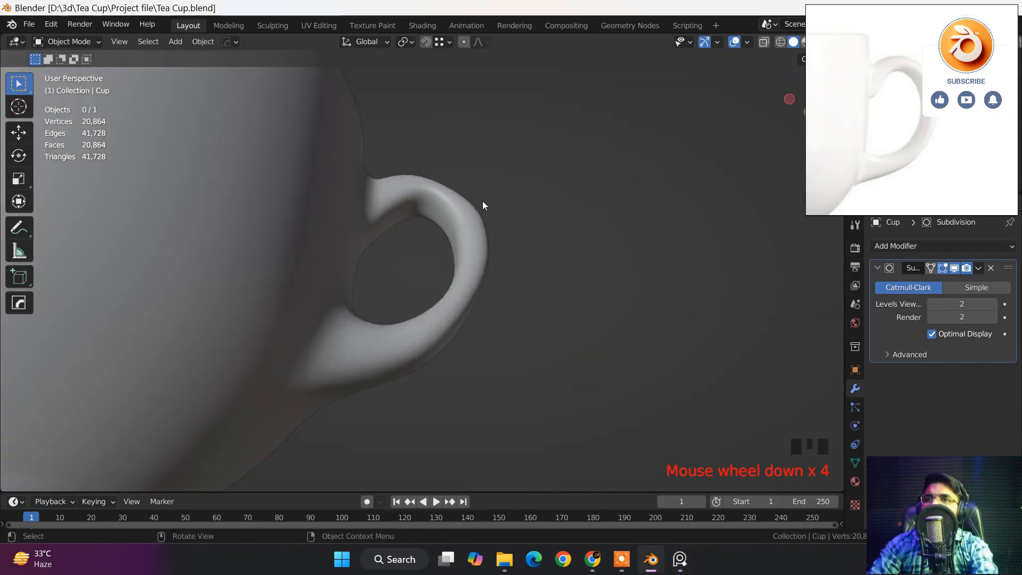
pyautogui.press('Tab')
pyautogui.press('Tab')
pyautogui.press('`')
pyautogui.click(416, 153)
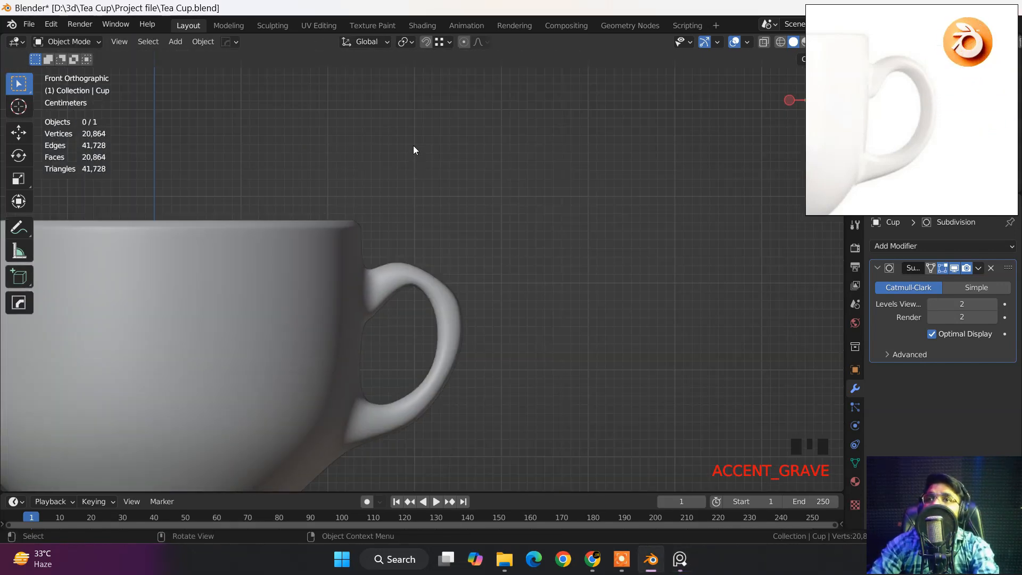
pyautogui.keyDown('shift'); pyautogui.moveTo(452, 302); pyautogui.dragTo(452, 264, button='middle'); pyautogui.keyUp('shift')
pyautogui.scroll(4, 481, 264)
pyautogui.press('Tab')
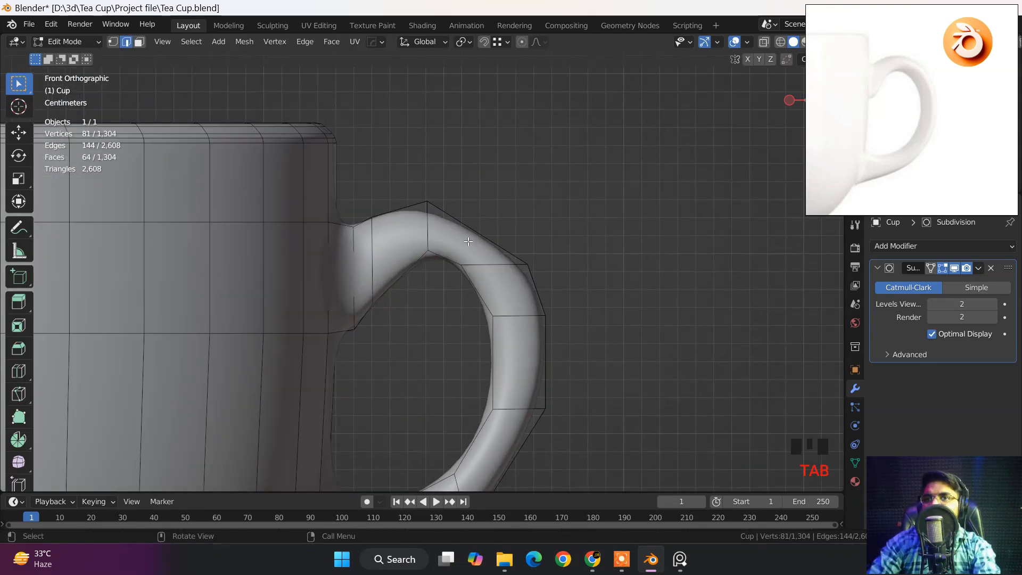
pyautogui.press('Tab')
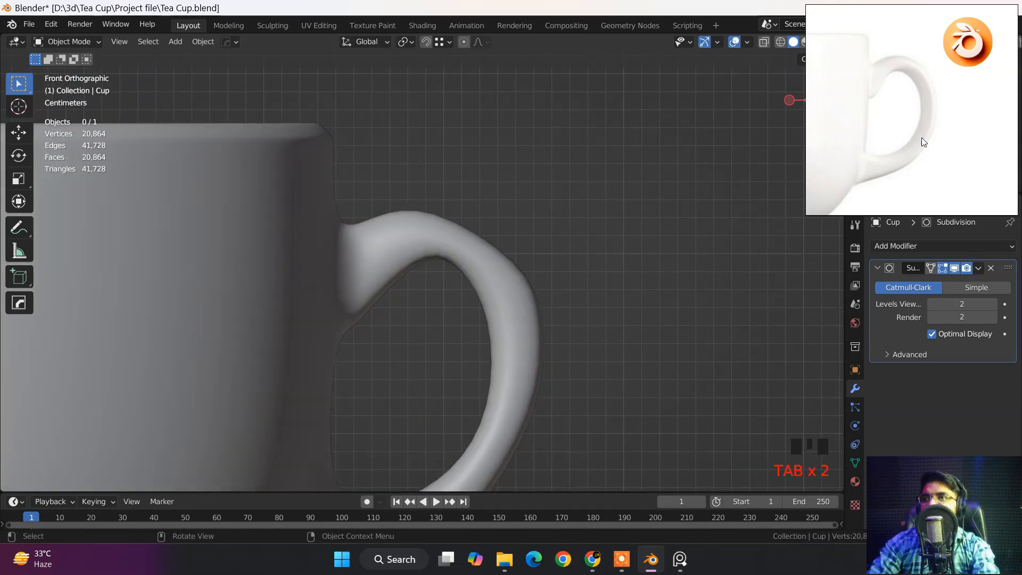
# Unhide the front reference image named Empty and compare the cup's handle with it using X-ray.
pyautogui.moveTo(922, 137); pyautogui.dragTo(943, 292)
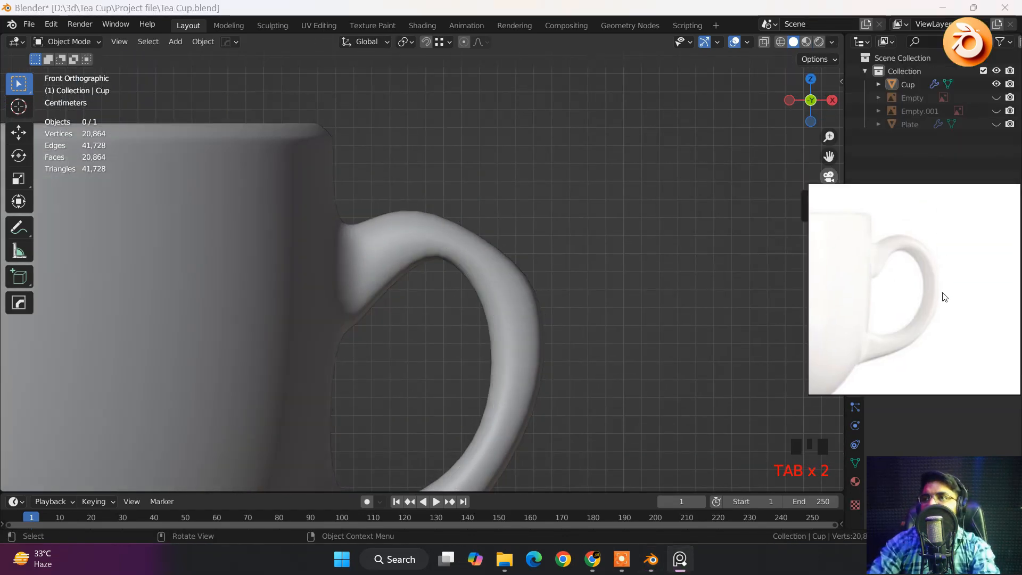
pyautogui.click(996, 97)
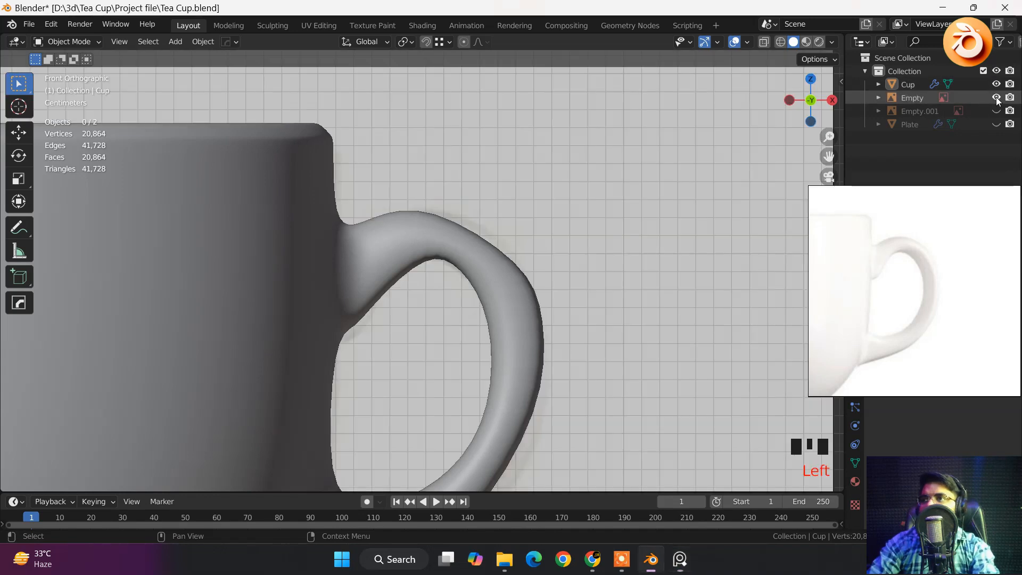
pyautogui.hotkey('alt', 'z')
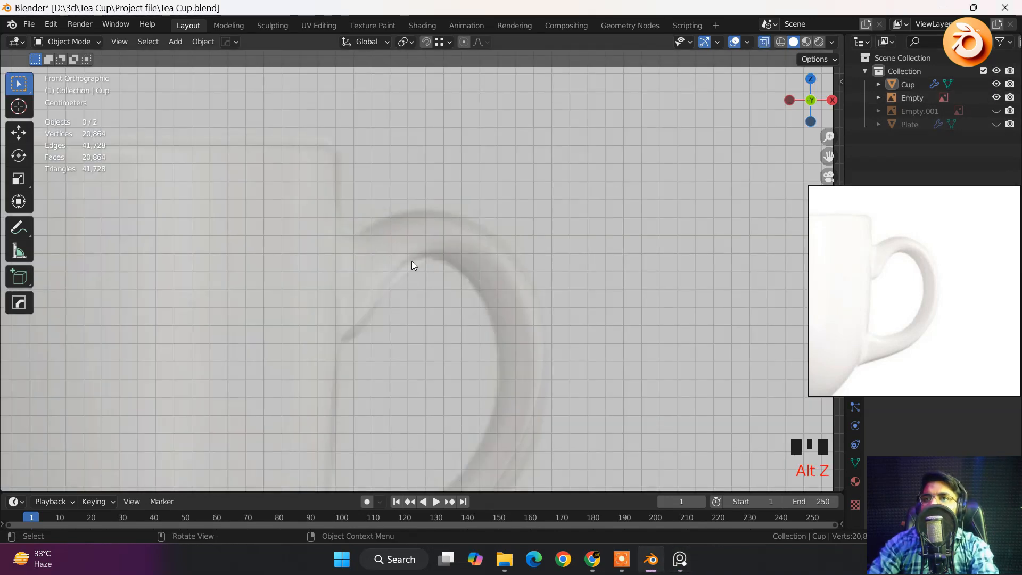
pyautogui.hotkey('alt', 'z')
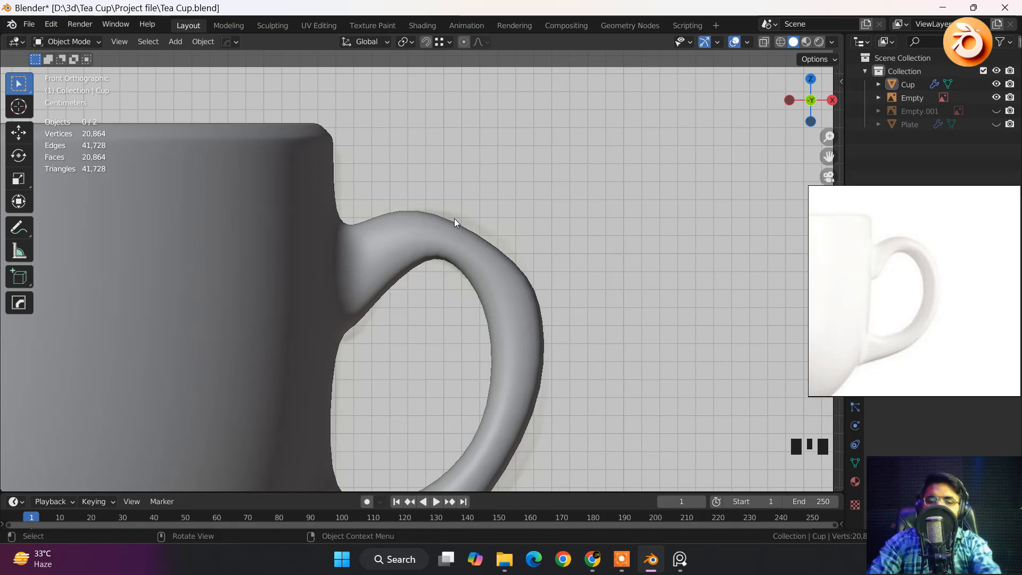
pyautogui.moveTo(947, 256); pyautogui.dragTo(941, 81)
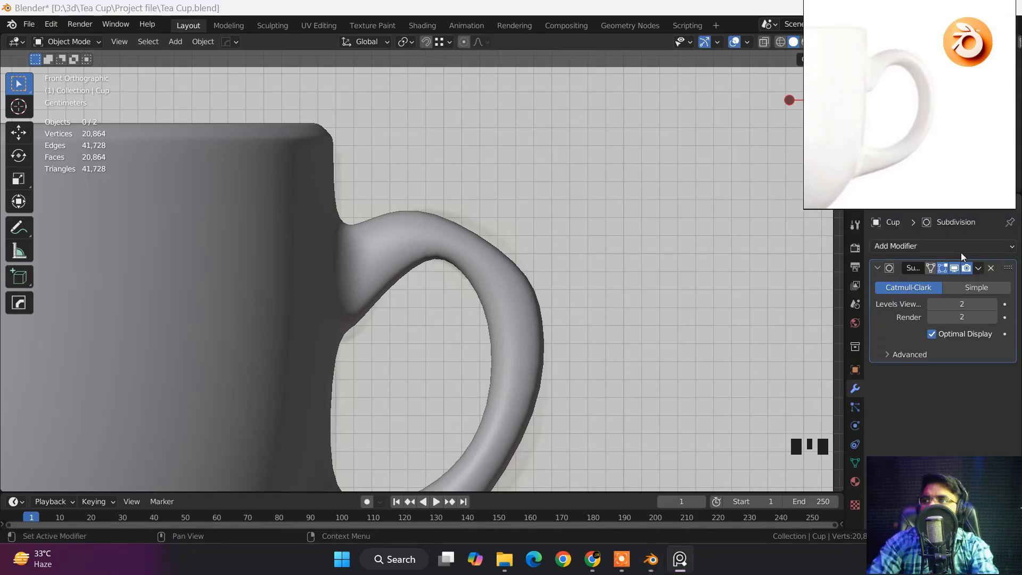
# Disable the Subdivision modifier's viewport display on the cup and set the cup to Shade Flat.
pyautogui.click(958, 268)
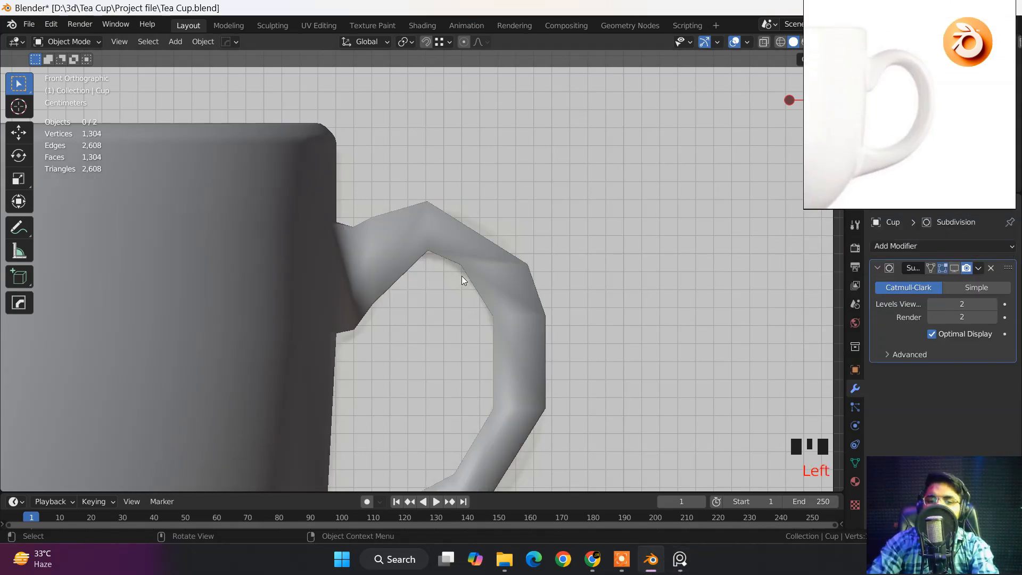
pyautogui.rightClick(391, 232)
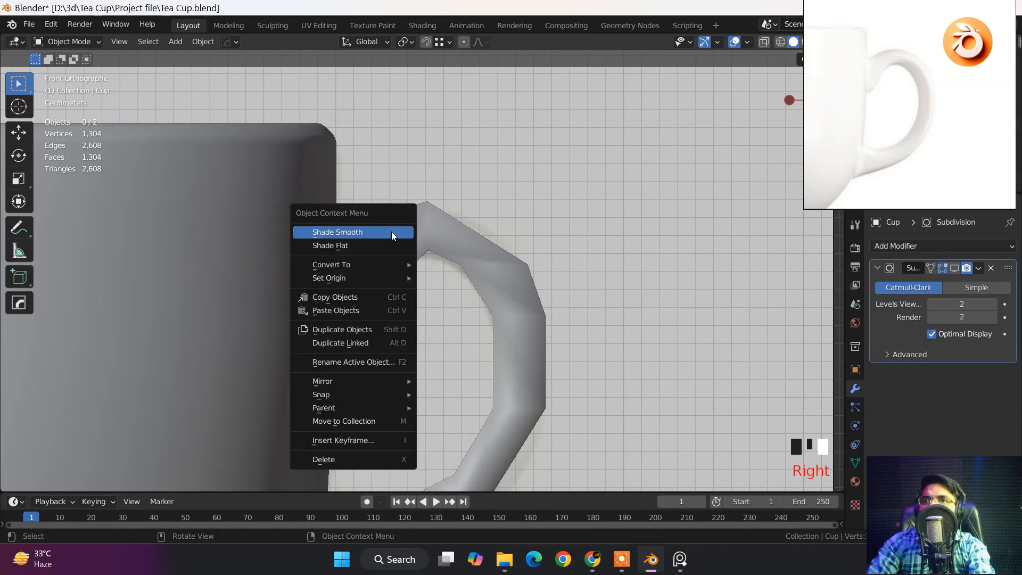
pyautogui.click(350, 246)
pyautogui.moveTo(487, 276); pyautogui.dragTo(308, 299, button='middle')
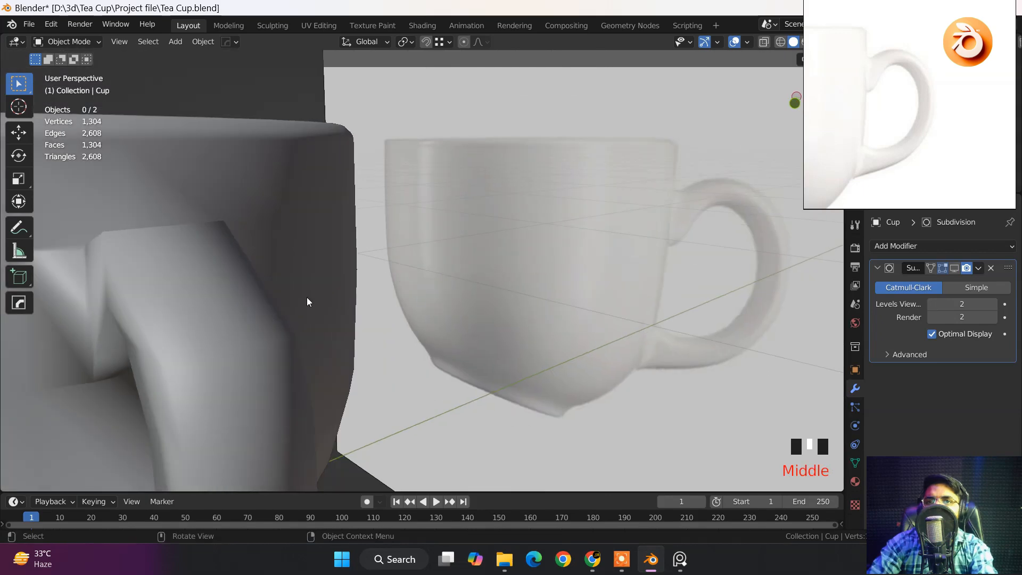
pyautogui.click(235, 283)
pyautogui.rightClick(234, 283)
pyautogui.rightClick(234, 283)
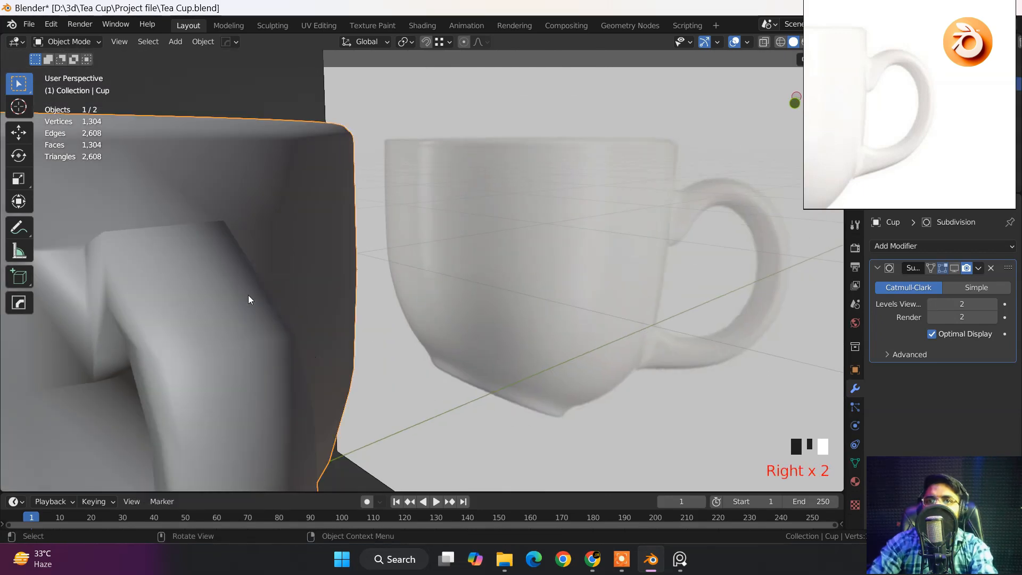
pyautogui.rightClick(200, 279)
pyautogui.click(184, 282)
pyautogui.moveTo(244, 298); pyautogui.dragTo(324, 295, button='middle')
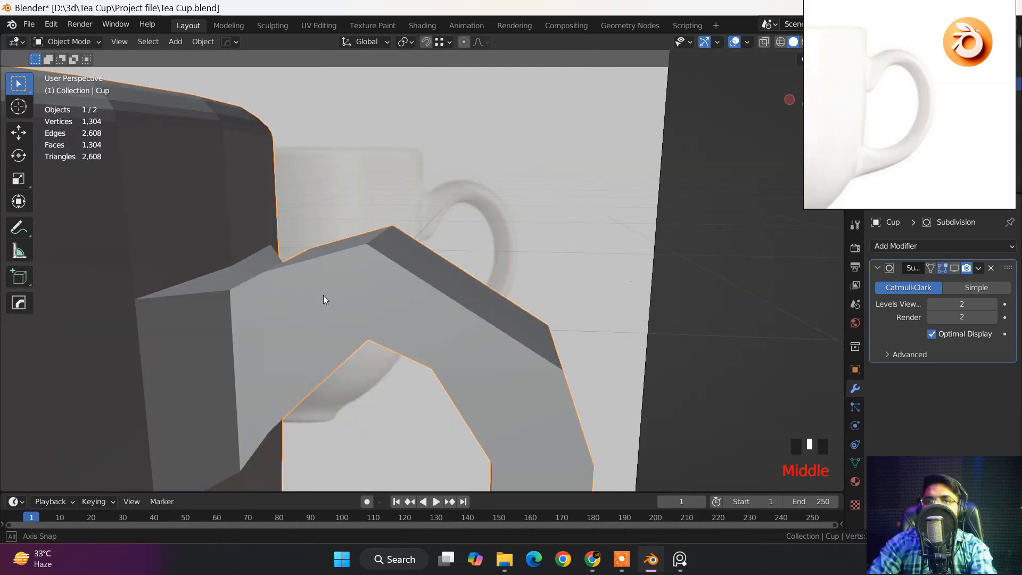
# Show the handle in front orthographic view with X-ray on and enter Edit Mode with vertex selection.
pyautogui.press('Tab')
pyautogui.press('Tab')
pyautogui.press('`')
pyautogui.click(282, 291)
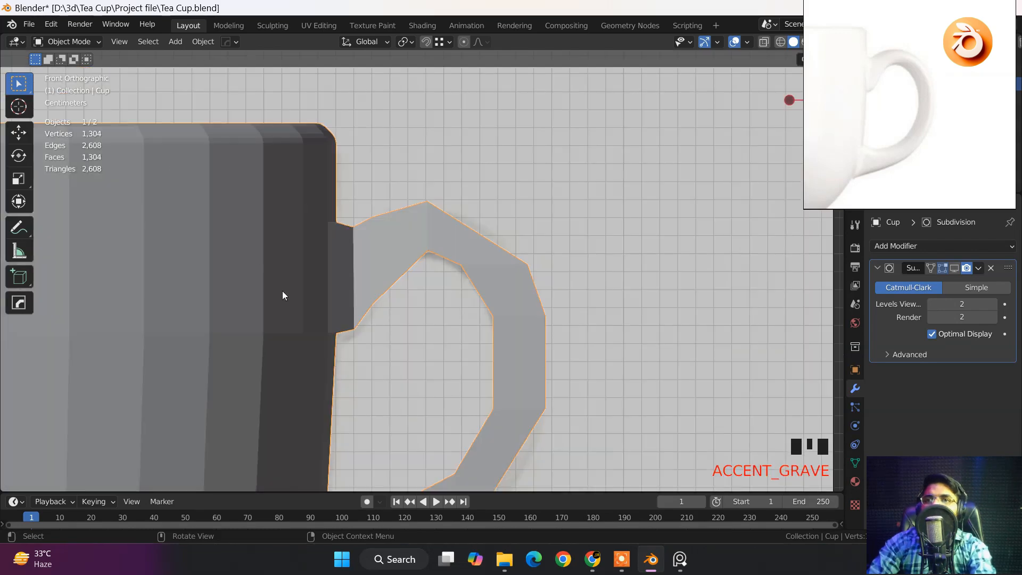
pyautogui.keyDown('shift'); pyautogui.moveTo(416, 286); pyautogui.dragTo(419, 234, button='middle'); pyautogui.keyUp('shift')
pyautogui.hotkey('alt', 'z')
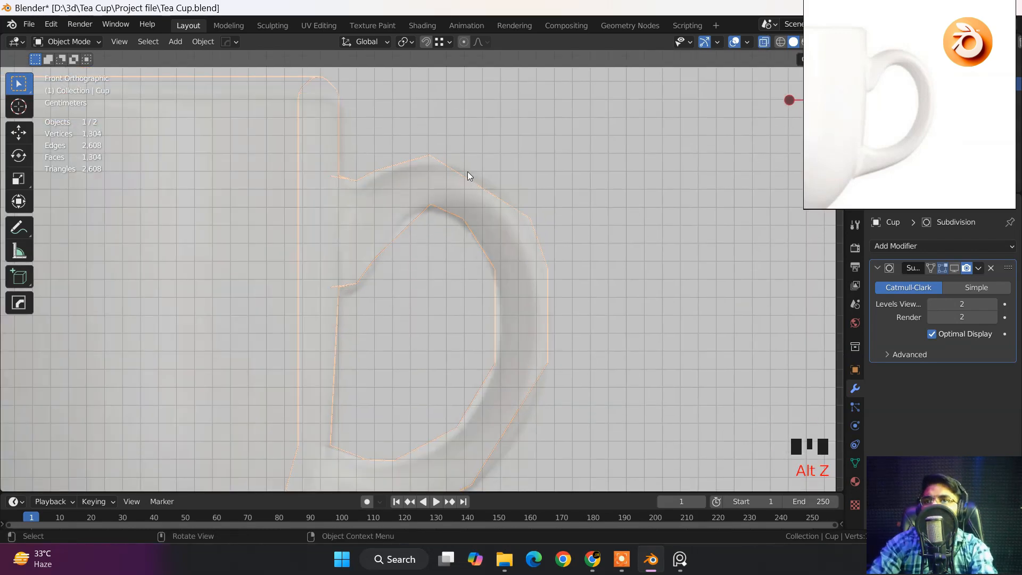
pyautogui.scroll(2, 467, 173)
pyautogui.press('Tab')
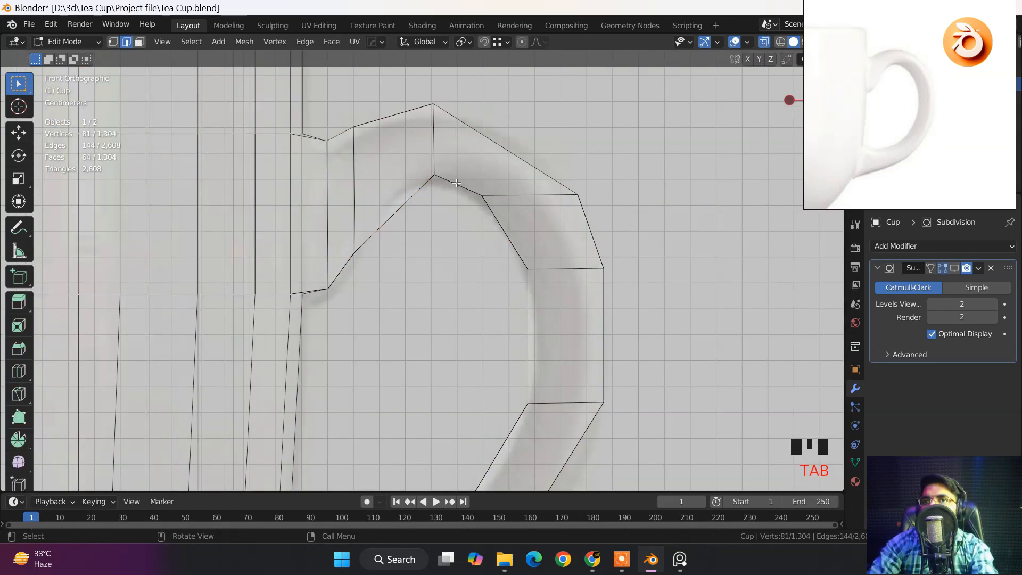
pyautogui.press('1')
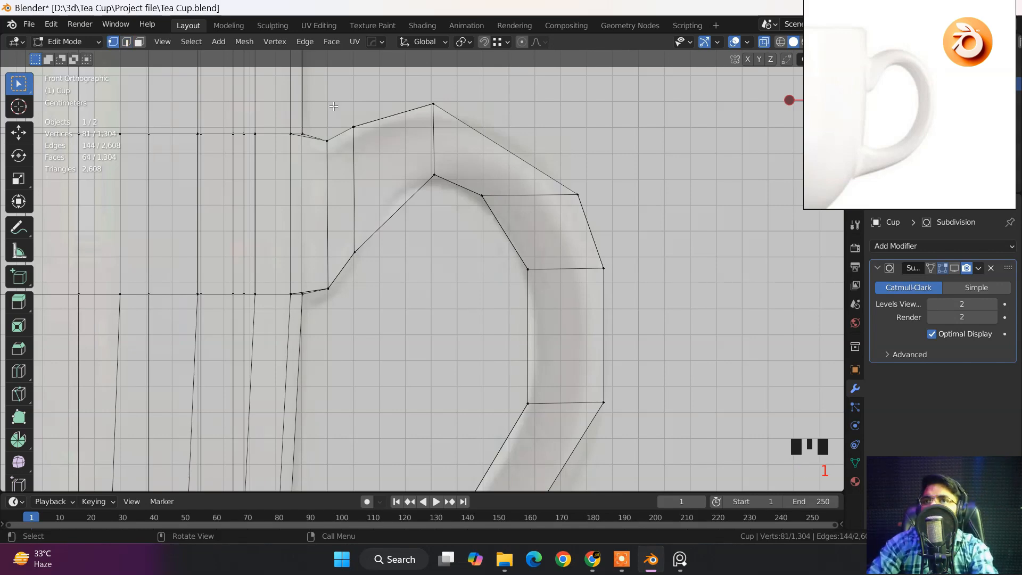
# Lower the handle's upper vertices beside the cup wall and its topmost vertices along Z to follow the reference outline.
pyautogui.keyDown('shift'); pyautogui.moveTo(341, 111); pyautogui.dragTo(378, 198, button='middle'); pyautogui.keyUp('shift')
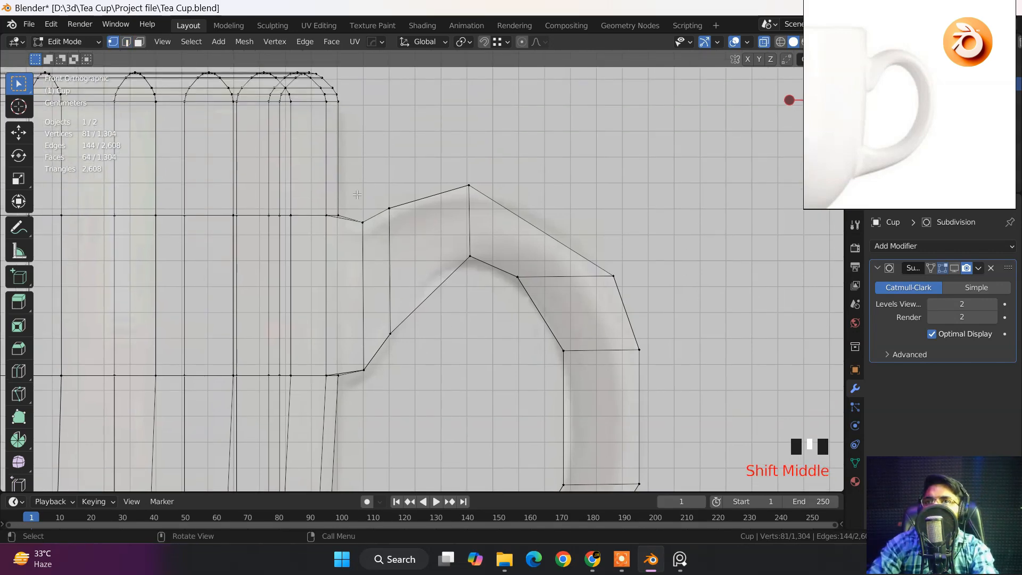
pyautogui.moveTo(356, 195); pyautogui.dragTo(400, 230)
pyautogui.press('g')
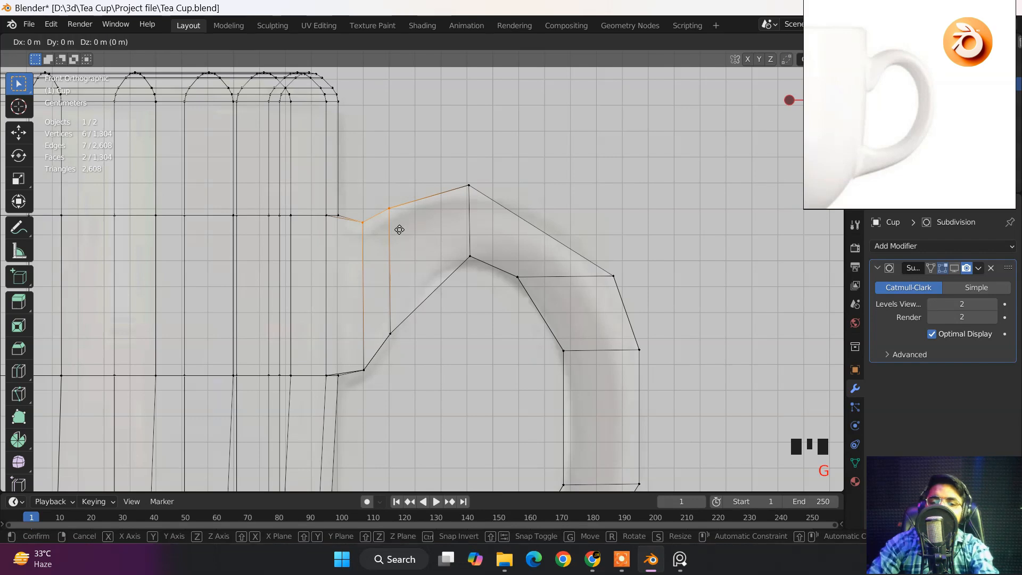
pyautogui.press('z')
pyautogui.click(400, 241)
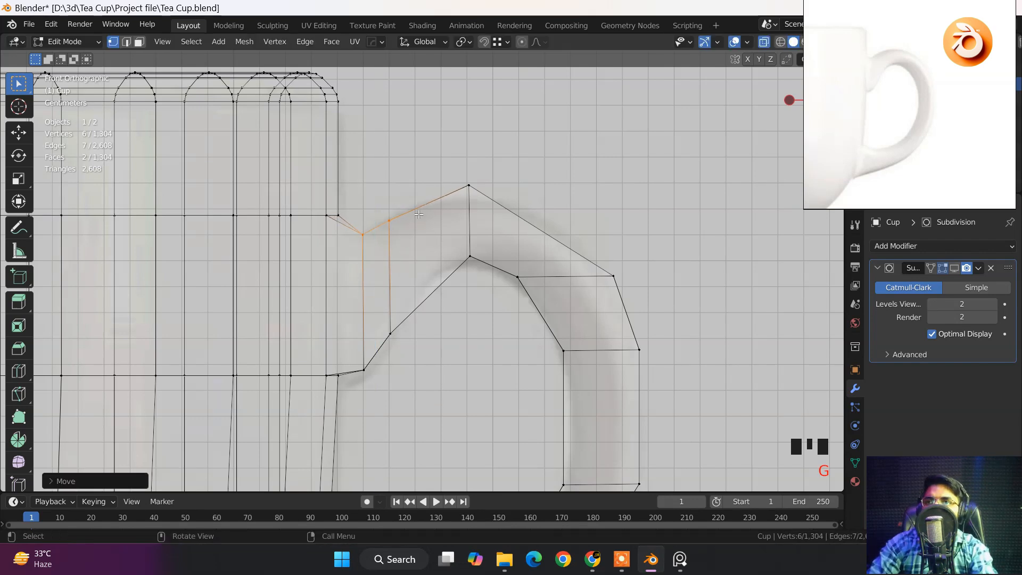
pyautogui.moveTo(438, 161); pyautogui.dragTo(533, 210)
pyautogui.press('g')
pyautogui.press('z')
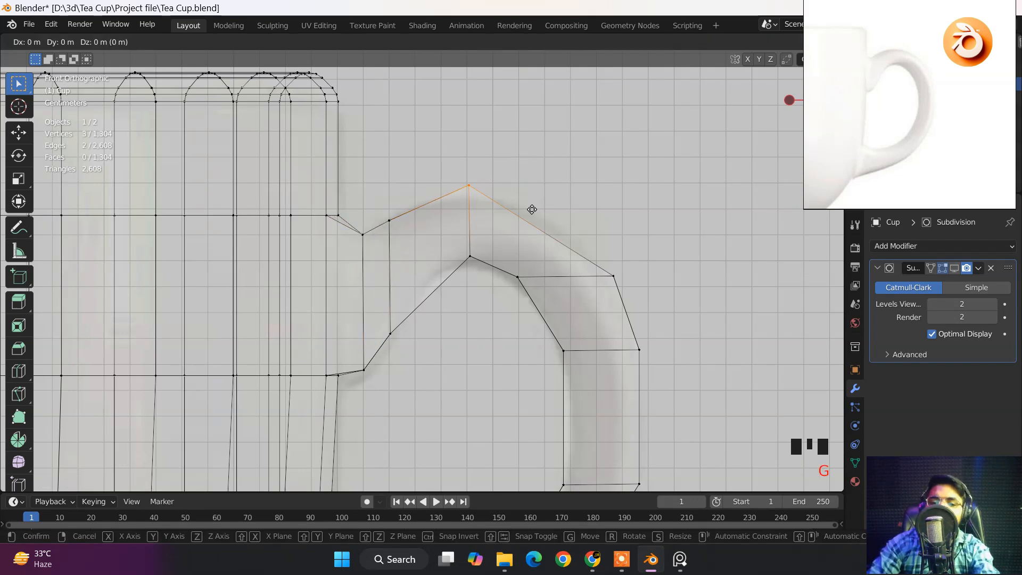
pyautogui.click(527, 221)
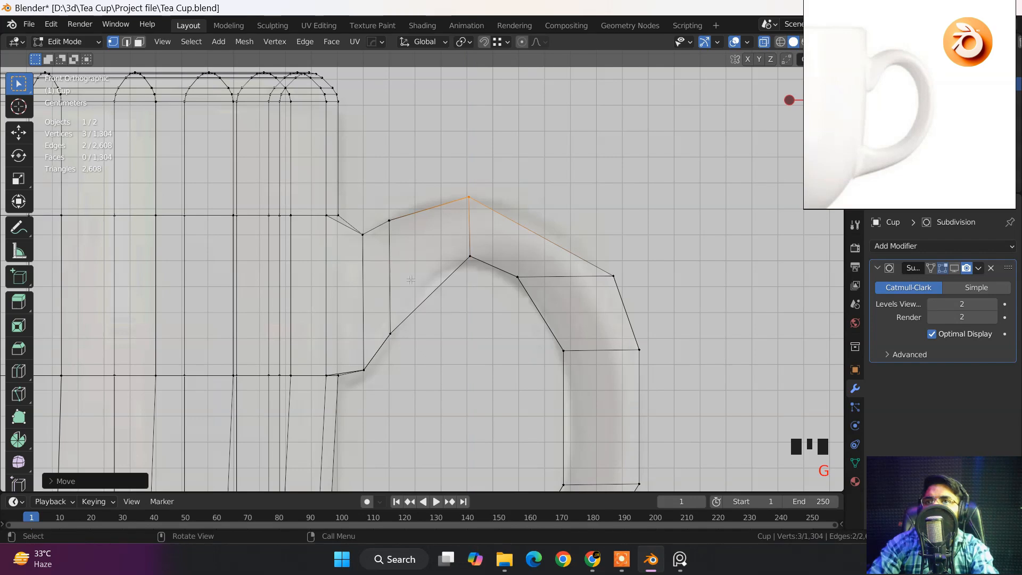
# Add a centred loop cut before the handle's peak and raise it along Z, lifting its underside vertices further to match the reference.
pyautogui.hotkey('ctrl', 'r')
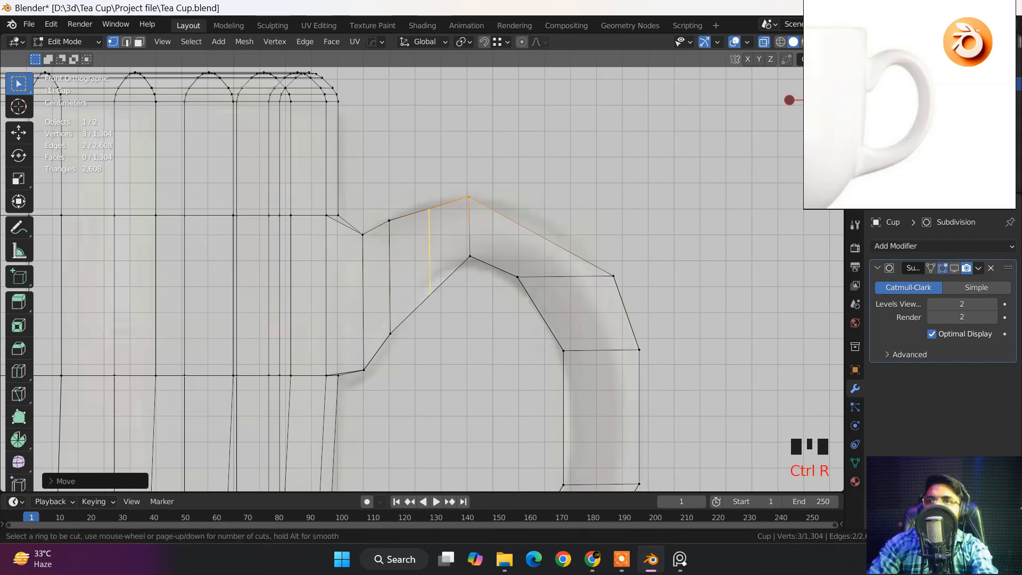
pyautogui.click(432, 301)
pyautogui.rightClick(434, 301)
pyautogui.press('g')
pyautogui.press('z')
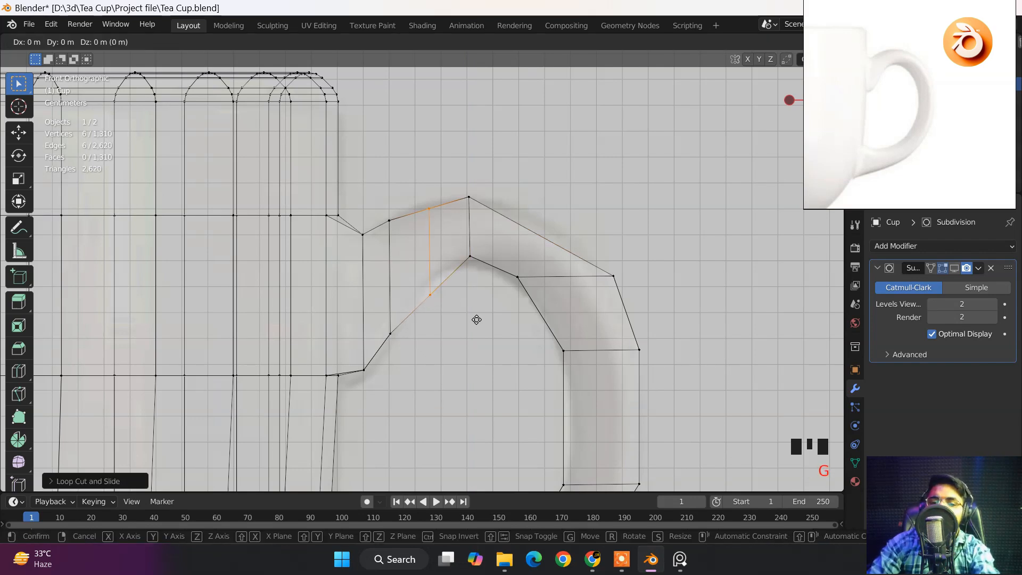
pyautogui.click(477, 311)
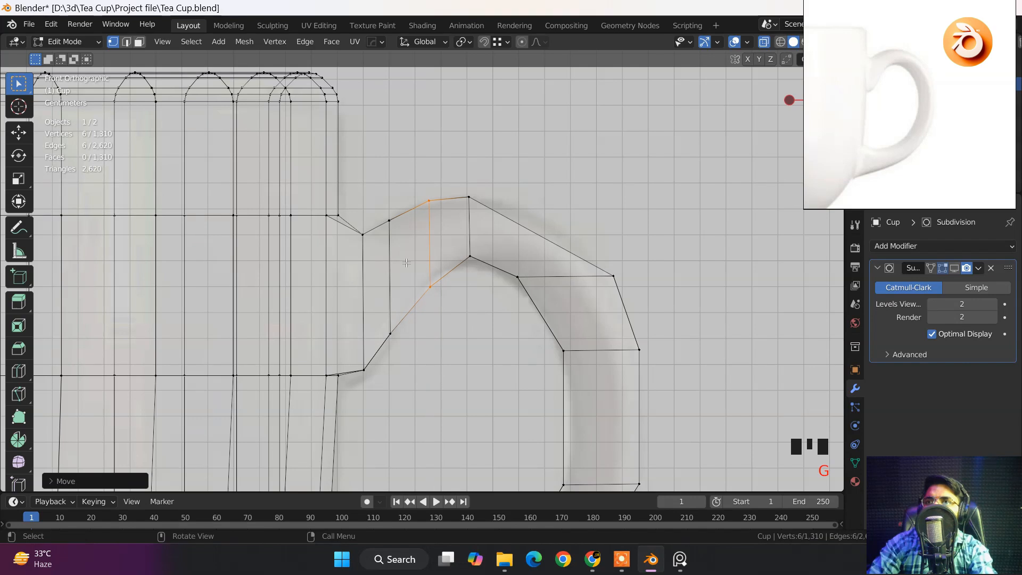
pyautogui.moveTo(411, 264); pyautogui.dragTo(448, 310)
pyautogui.press('g')
pyautogui.press('z')
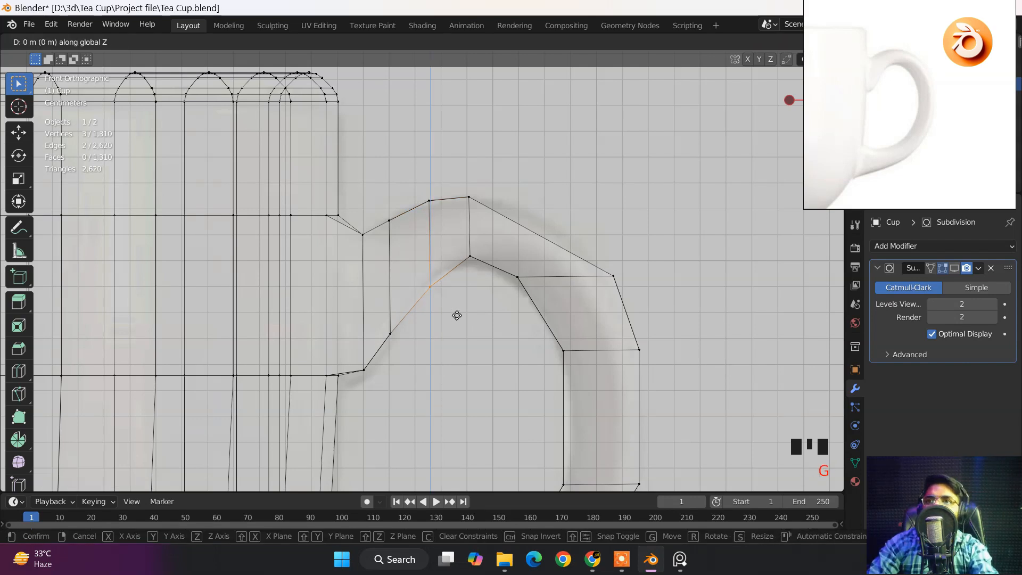
pyautogui.click(456, 308)
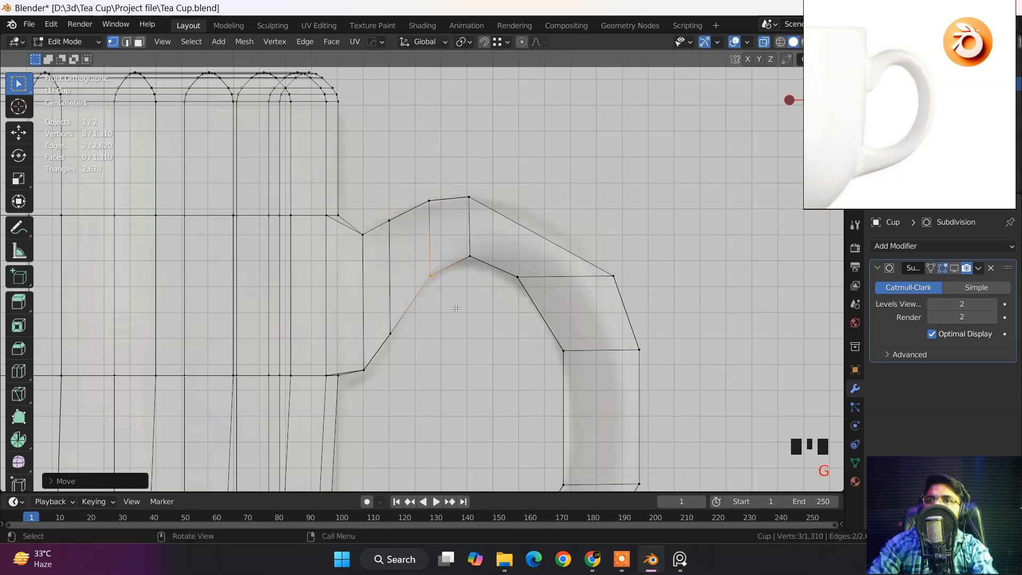
# Lower the underside vertices of the handle's upper joint beside the cup wall along Z to match the reference.
pyautogui.click(364, 370)
pyautogui.press('g')
pyautogui.press('z')
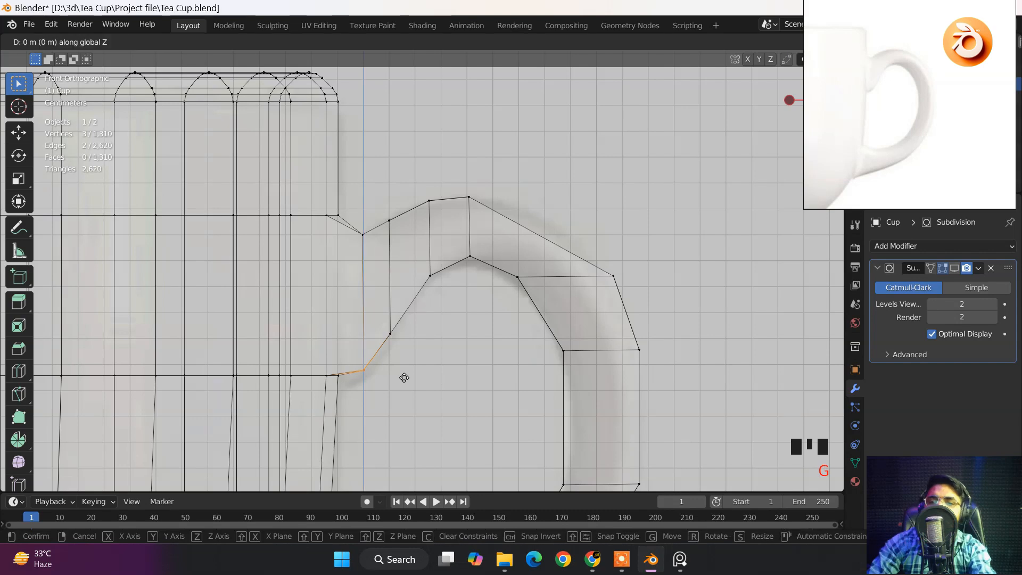
pyautogui.click(409, 386)
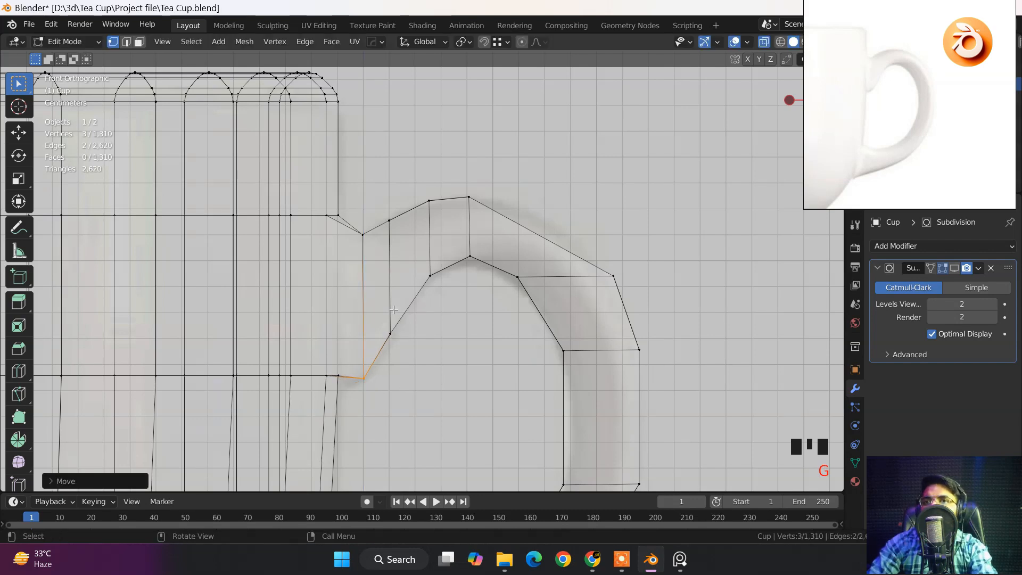
# Add a loop cut across the handle's long outer bend segment and move its outer vertices out to the reference curve.
pyautogui.hotkey('ctrl', 'r')
pyautogui.click(539, 240)
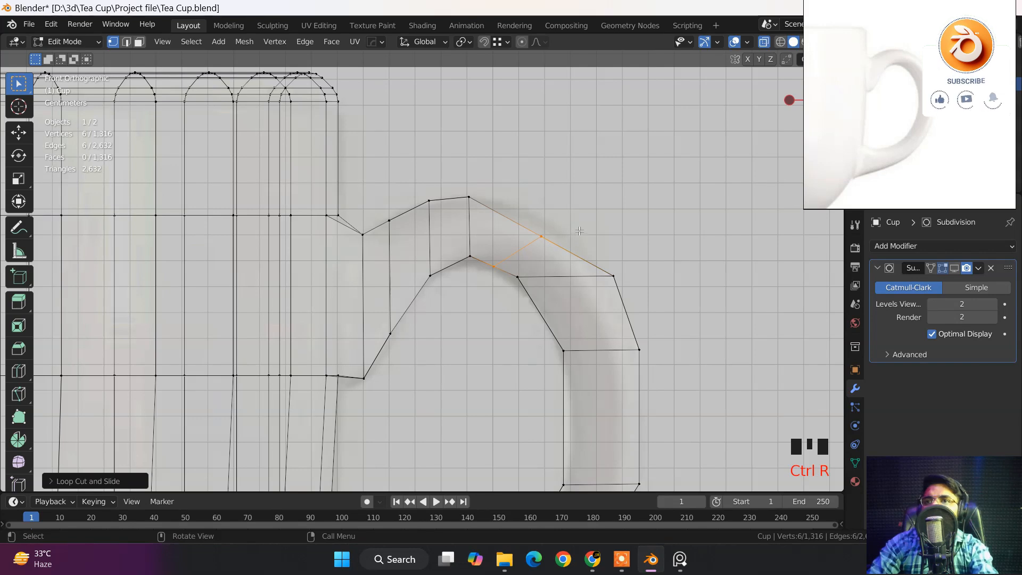
pyautogui.moveTo(523, 215); pyautogui.dragTo(575, 261)
pyautogui.press('g')
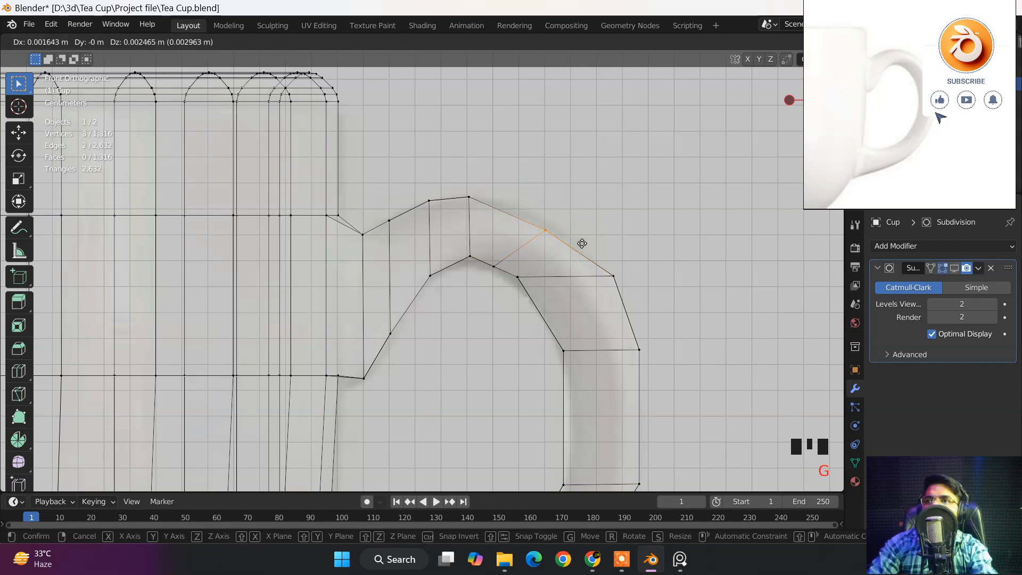
pyautogui.click(582, 231)
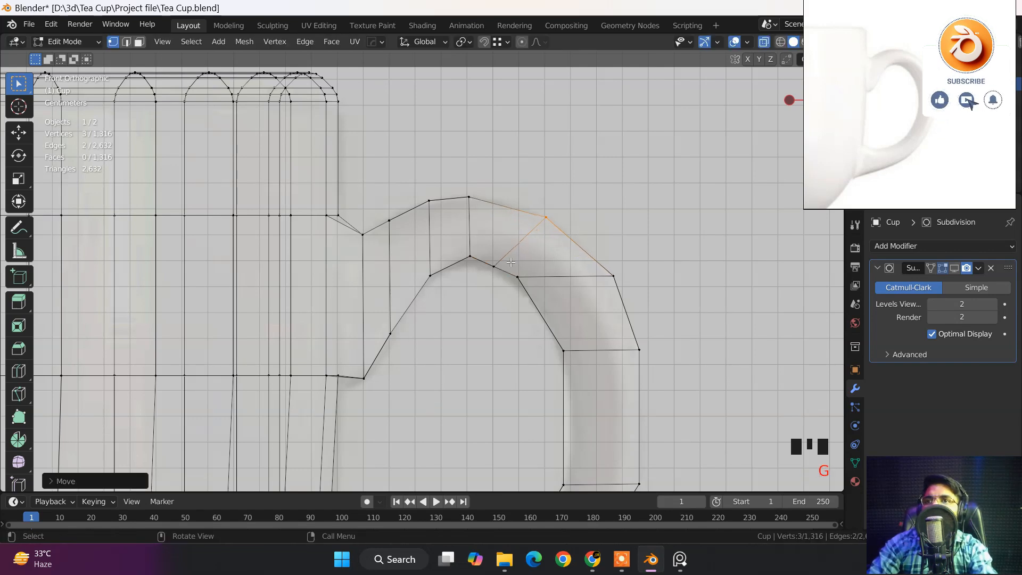
# Lower the underside vertices at the handle's peak along Z and move the adjoining inner bend vertices down to the reference curve.
pyautogui.moveTo(484, 254); pyautogui.dragTo(508, 278)
pyautogui.press('g')
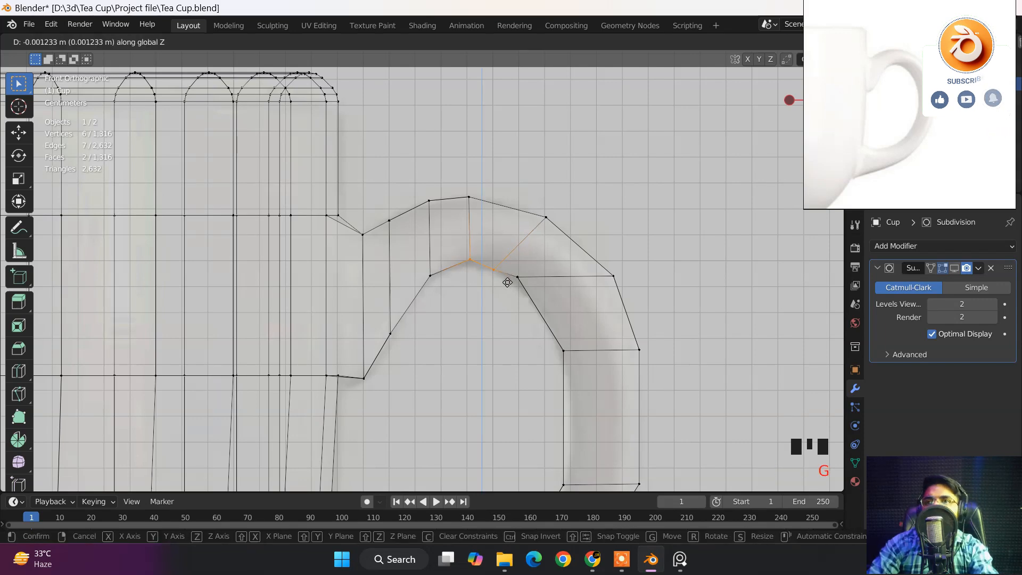
pyautogui.click(514, 277)
pyautogui.moveTo(521, 285); pyautogui.dragTo(525, 288)
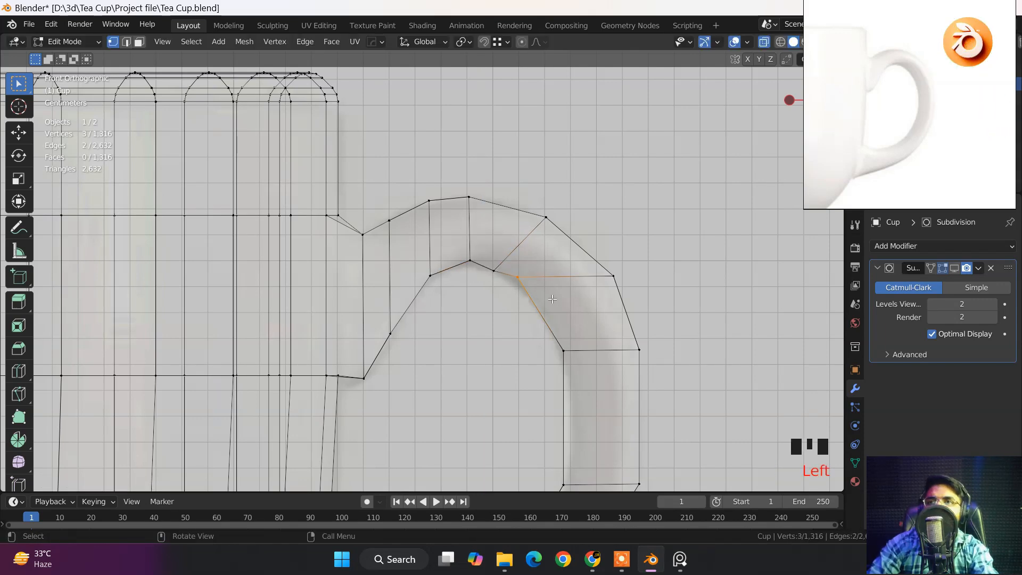
pyautogui.press('g')
pyautogui.click(568, 308)
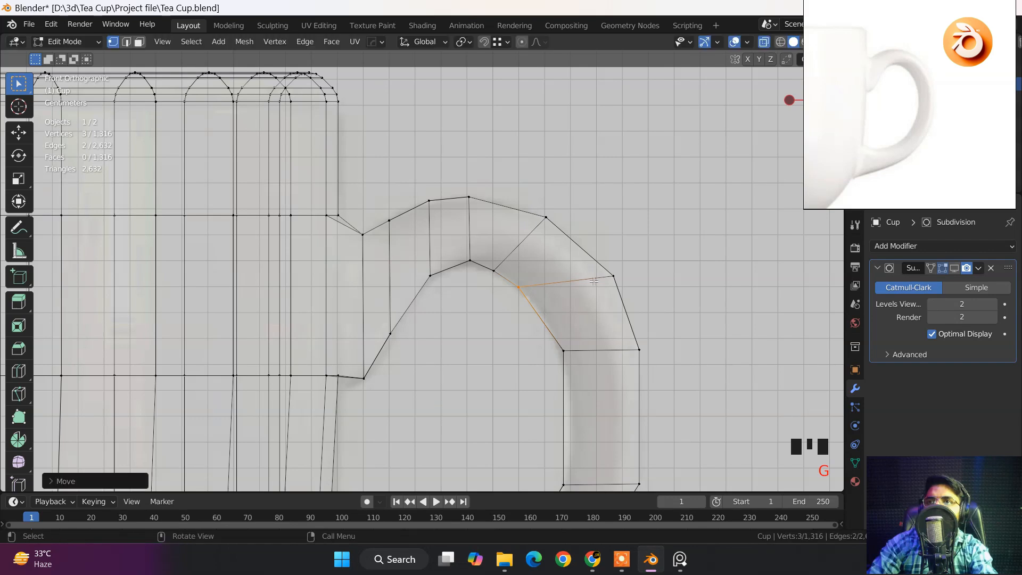
# Move the inner vertices at the upper end of the handle's straight outer segment toward the cup to follow the reference.
pyautogui.keyDown('shift'); pyautogui.moveTo(573, 376); pyautogui.dragTo(462, 286, button='middle'); pyautogui.keyUp('shift')
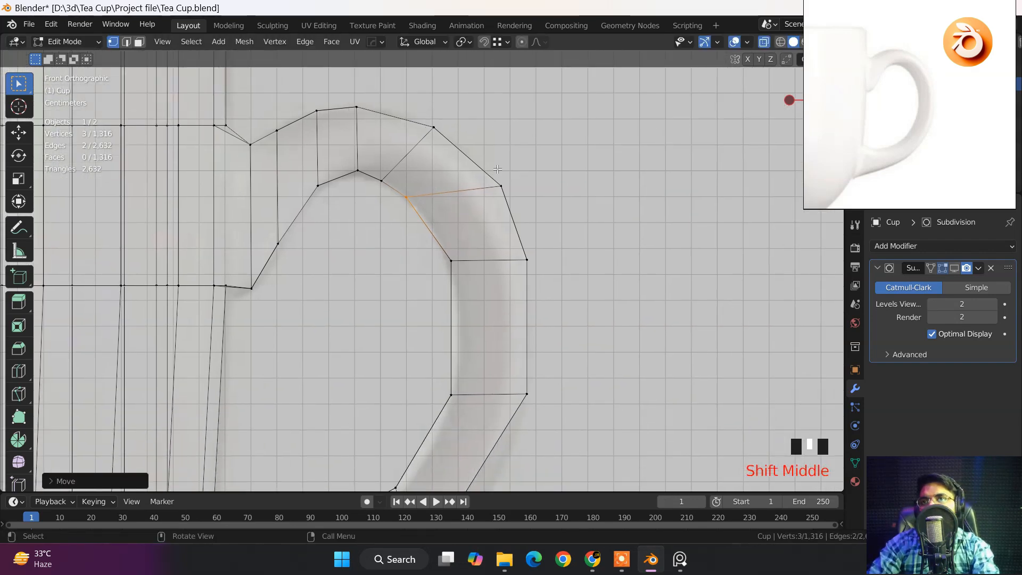
pyautogui.click(449, 259)
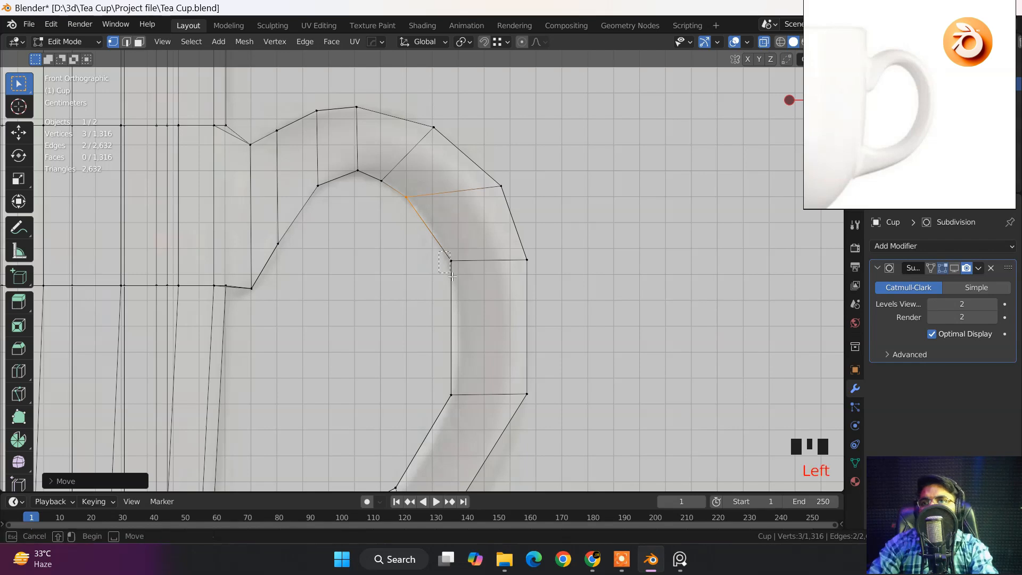
pyautogui.press('g')
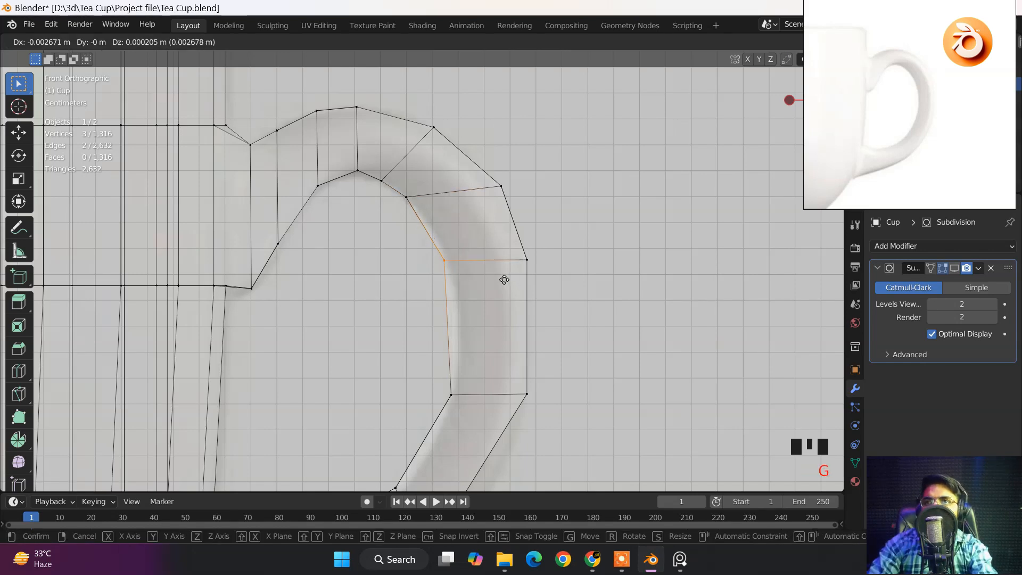
pyautogui.click(508, 280)
# Scale the handle's straight outer segment narrower along X to match the reference thickness.
pyautogui.keyDown('shift'); pyautogui.moveTo(508, 280); pyautogui.dragTo(469, 140, button='middle'); pyautogui.keyUp('shift')
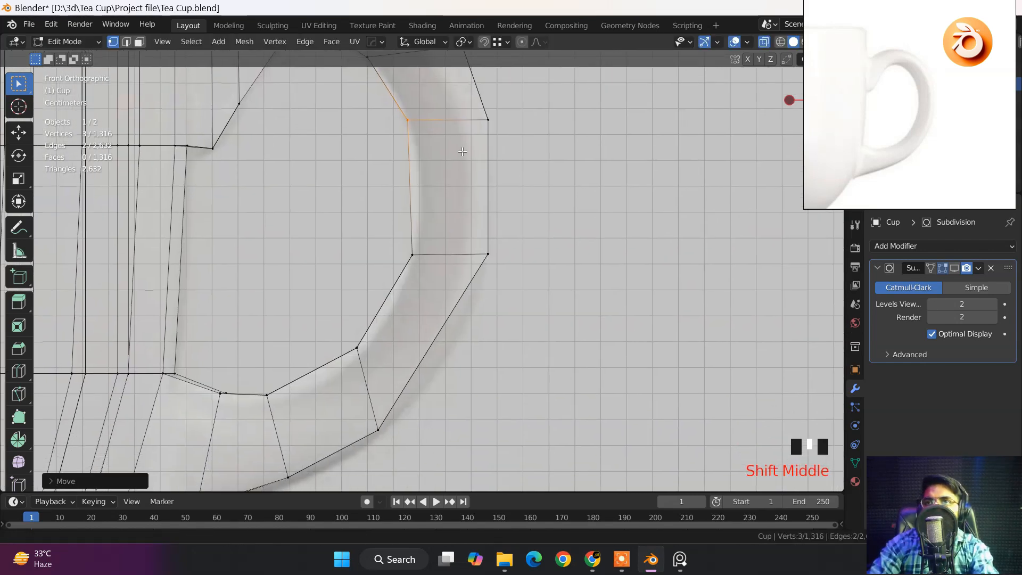
pyautogui.moveTo(391, 111); pyautogui.dragTo(518, 272)
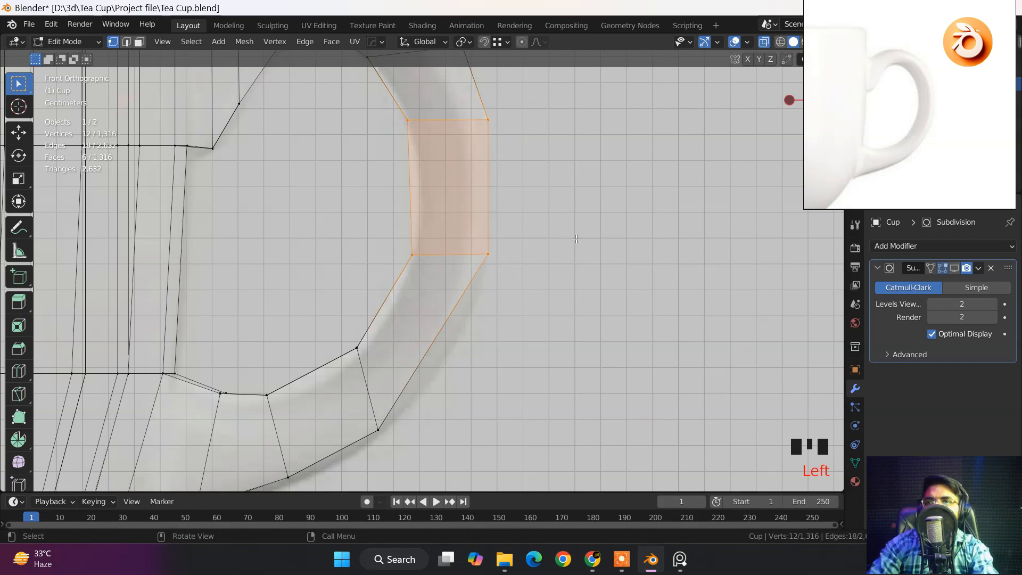
pyautogui.press('s')
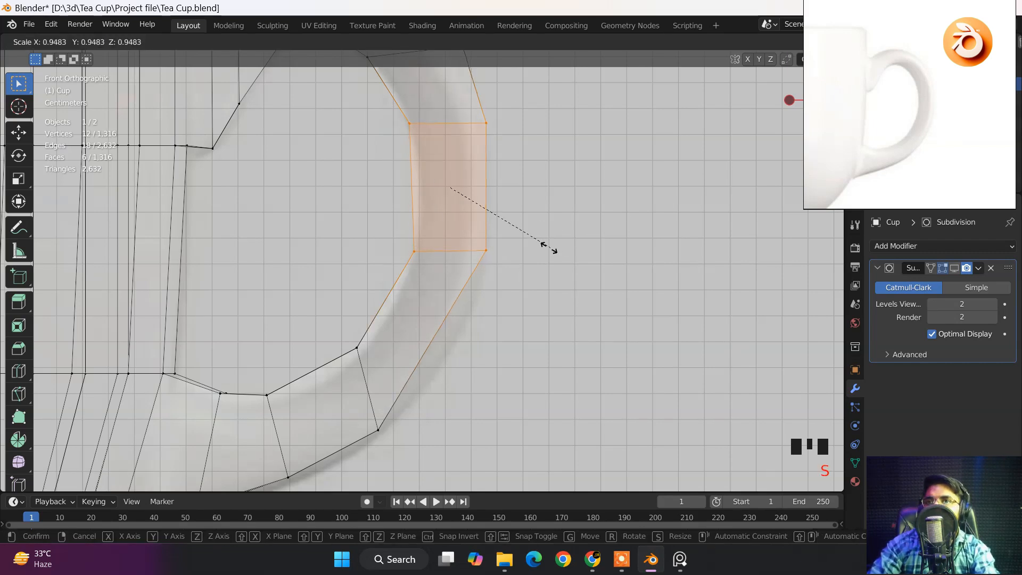
pyautogui.press('x')
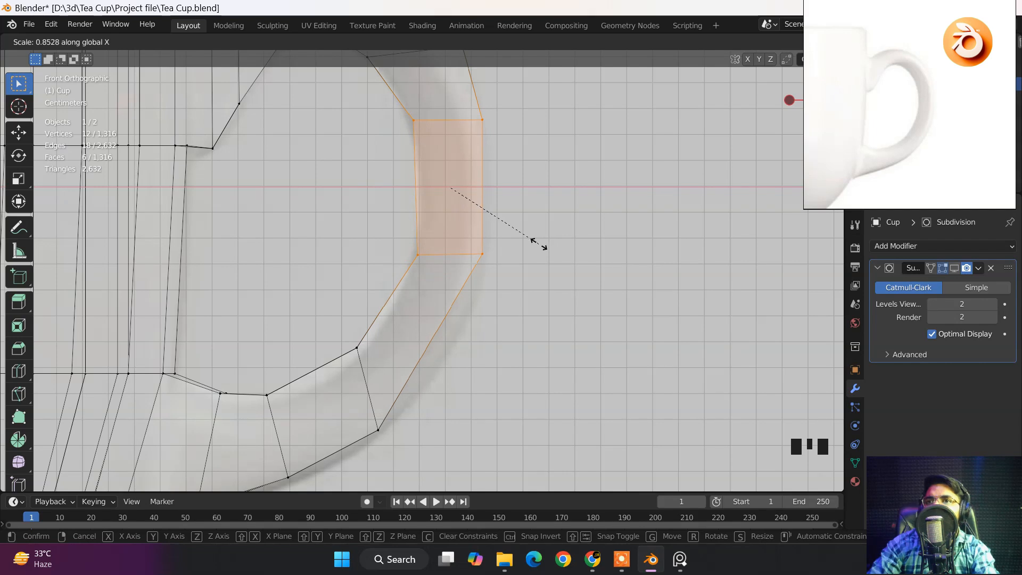
pyautogui.click(546, 242)
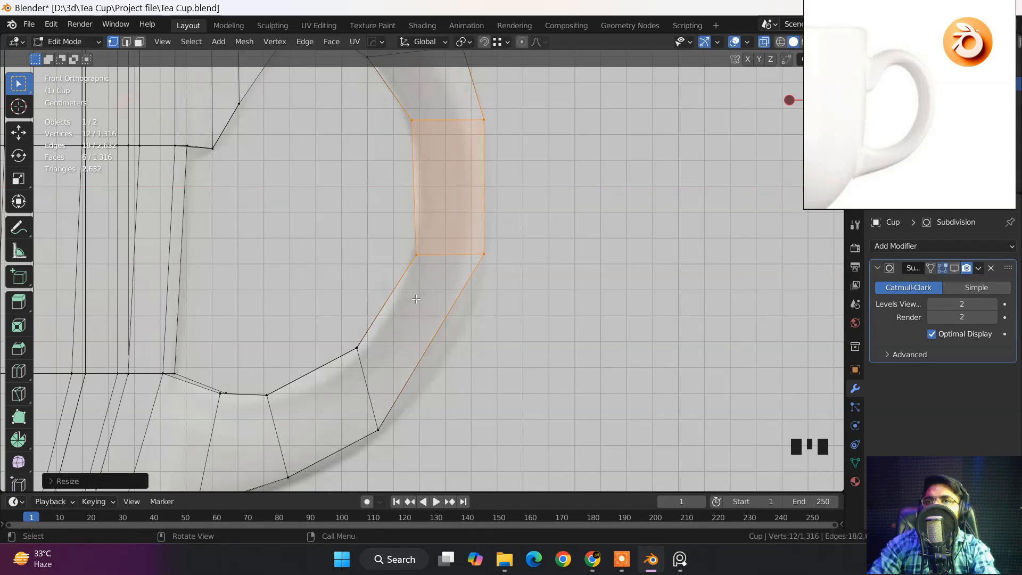
# Add a centred loop cut across the long segment below the handle's straight section and move it outward and down to the reference.
pyautogui.hotkey('ctrl', 'r')
pyautogui.click(415, 319)
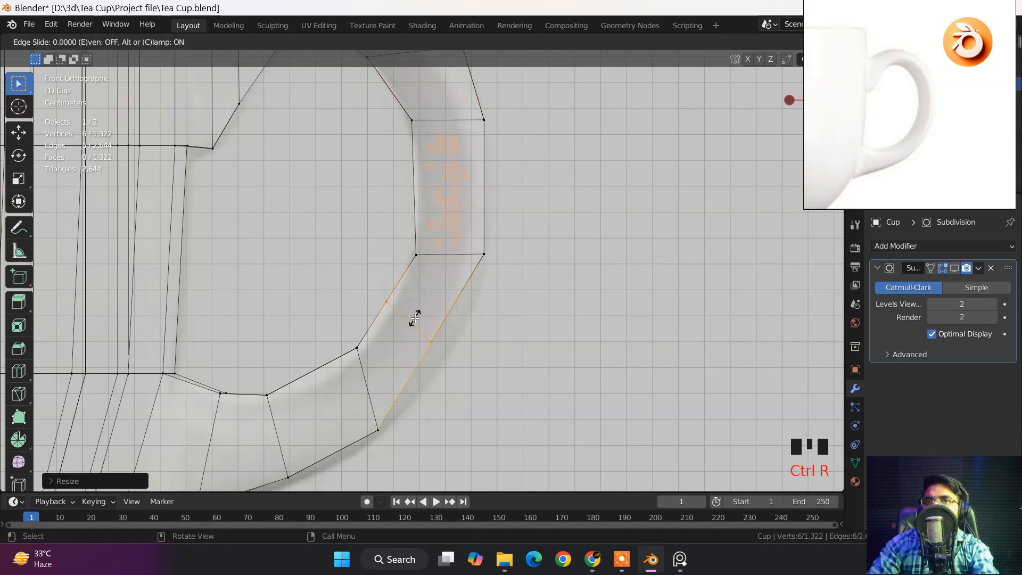
pyautogui.click(453, 335)
pyautogui.press('g')
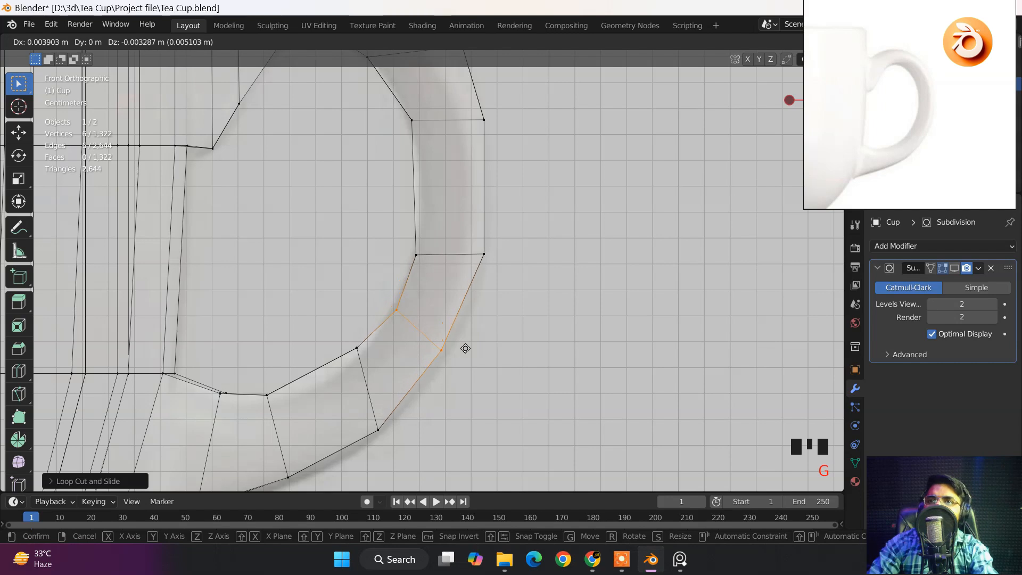
pyautogui.click(470, 351)
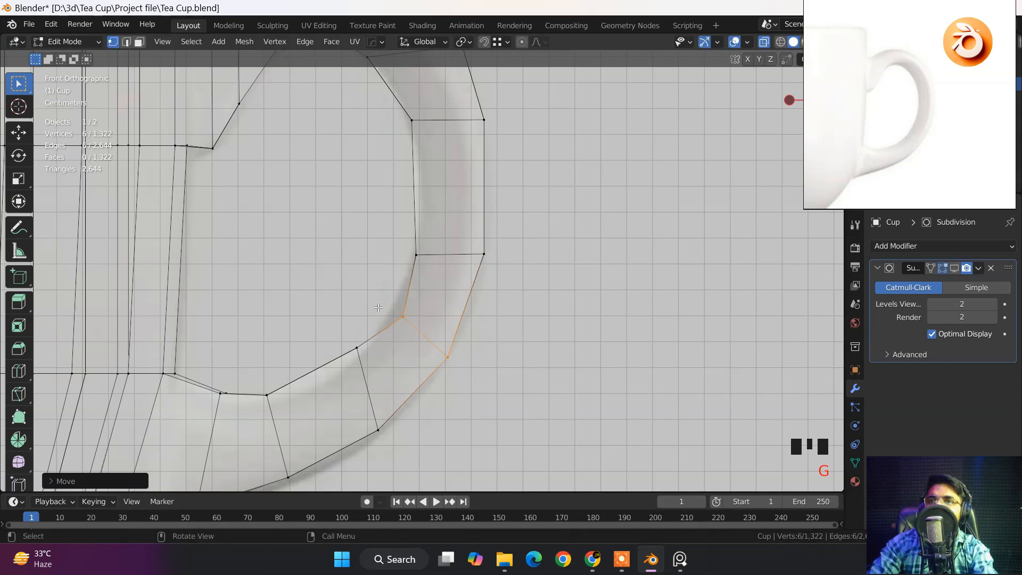
# Pull the new loop's inner vertices back toward the cup and nudge the outer vertices at the straight section's lower end outward.
pyautogui.moveTo(377, 301); pyautogui.dragTo(441, 347)
pyautogui.press('g')
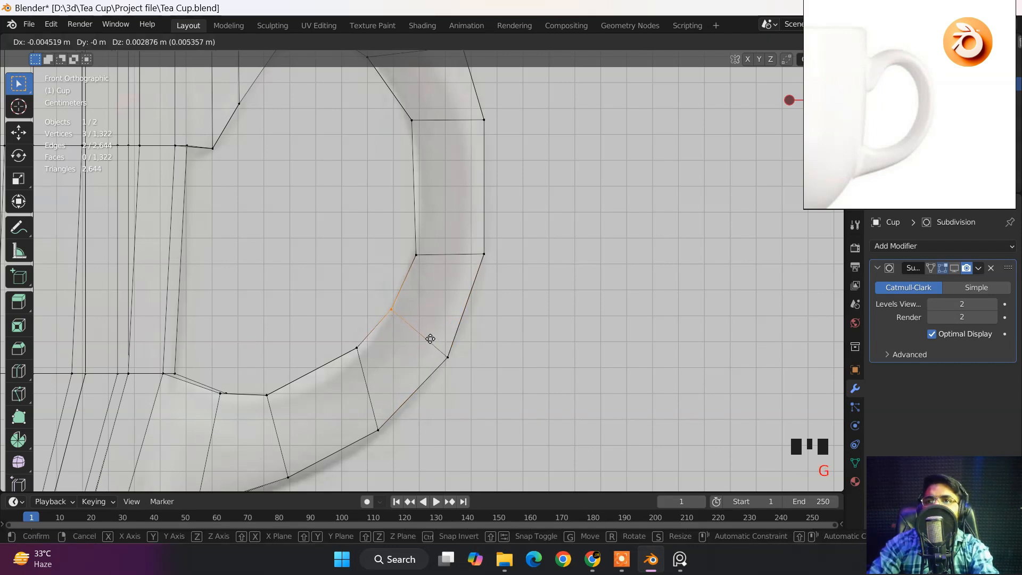
pyautogui.click(450, 328)
pyautogui.click(506, 276)
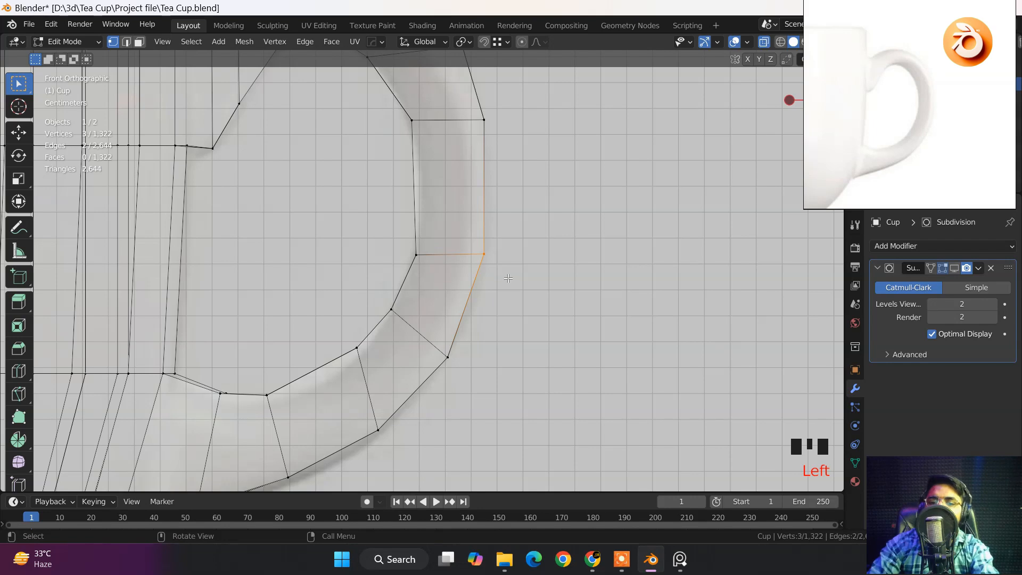
pyautogui.press('g')
pyautogui.click(511, 280)
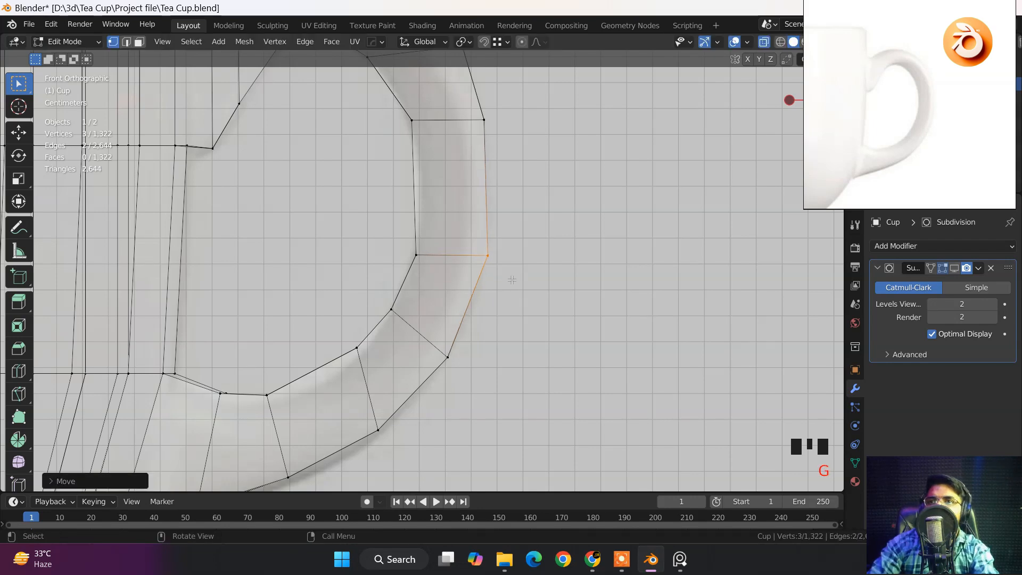
# Select the edge loop at the handle's lower bend and move it down and slightly toward the cup.
pyautogui.keyDown('shift'); pyautogui.moveTo(462, 323); pyautogui.dragTo(480, 204, button='middle'); pyautogui.keyUp('shift')
pyautogui.keyDown('alt'); pyautogui.click(410, 327); pyautogui.keyUp('alt')
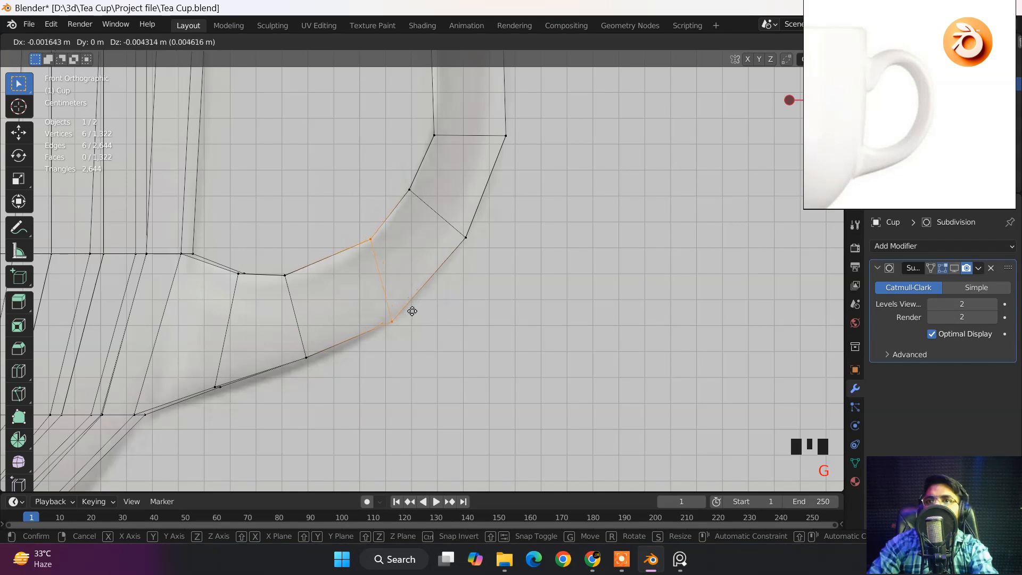
pyautogui.click(409, 313)
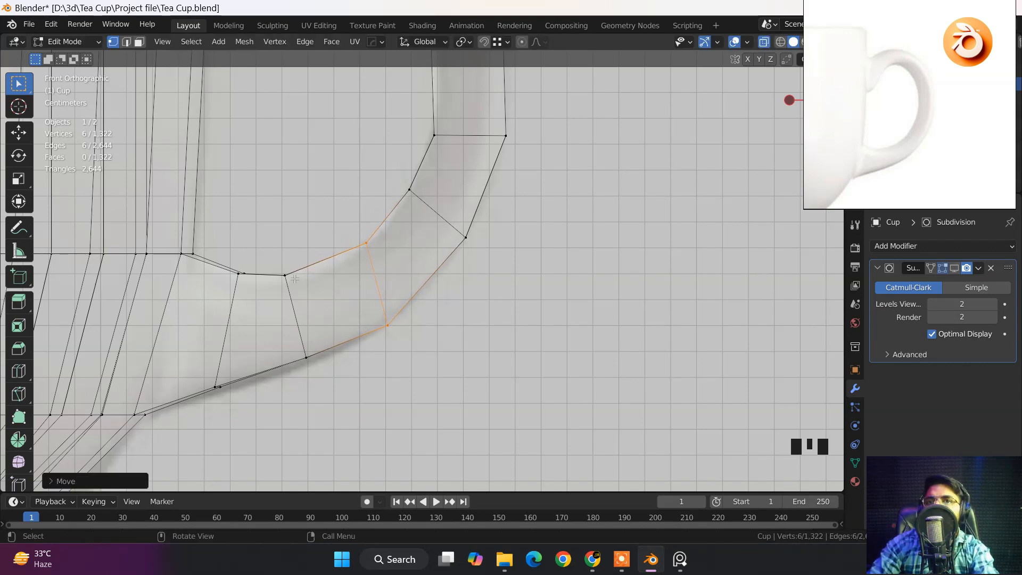
# Add a loop cut across the handle's lower arm segment beside the bend and move it down to round the curve.
pyautogui.hotkey('ctrl', 'r')
pyautogui.click(325, 261)
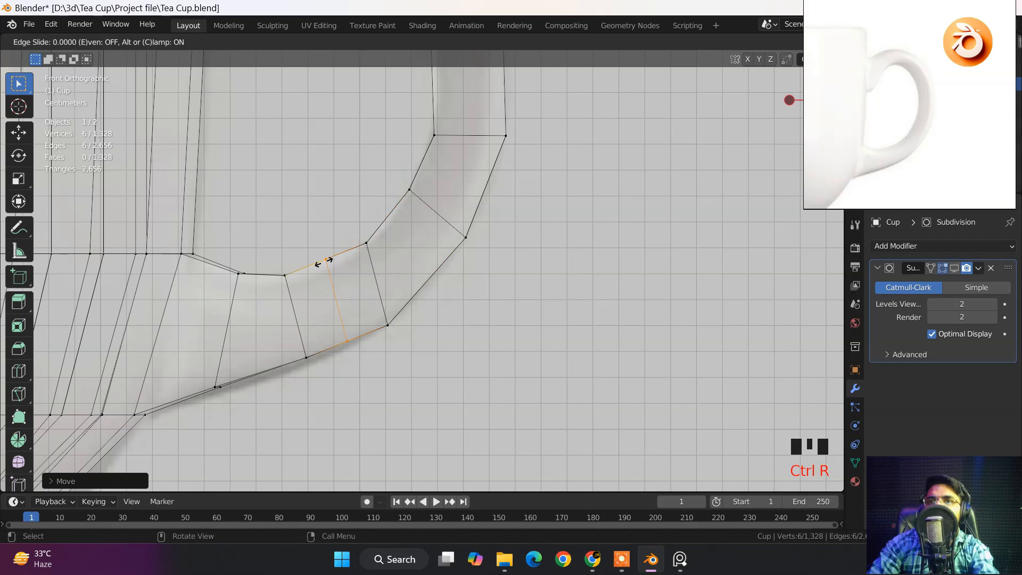
pyautogui.click(344, 304)
pyautogui.press('g')
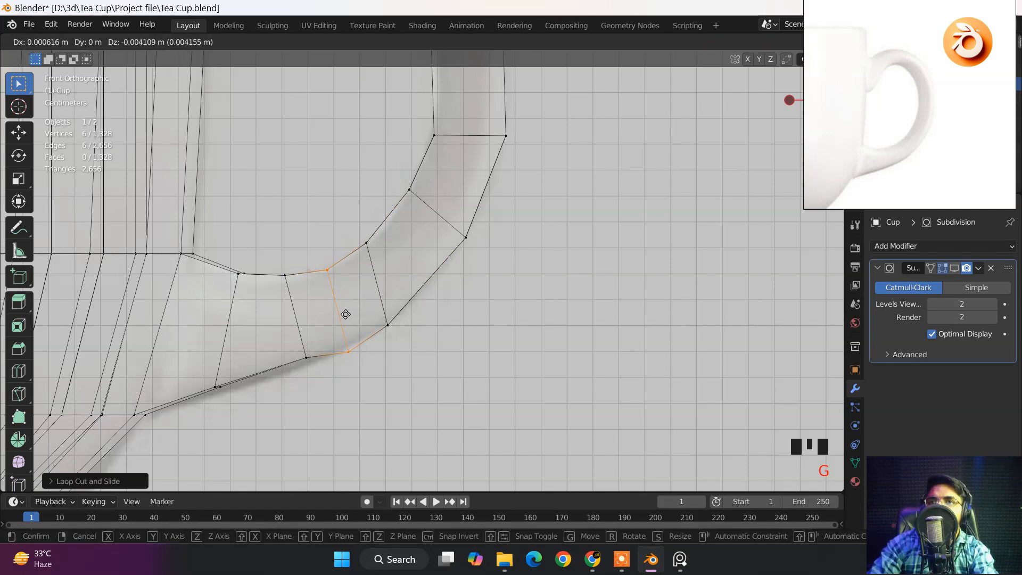
pyautogui.click(347, 314)
# Reposition the three sets of underside vertices along the handle's lower arm to follow the reference's bottom outline.
pyautogui.click(298, 371)
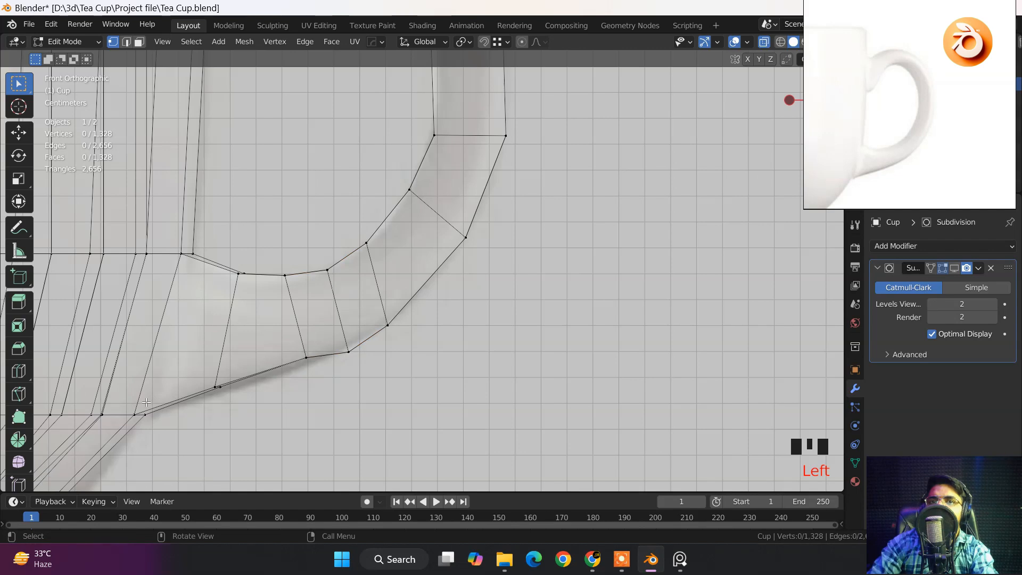
pyautogui.doubleClick(216, 387)
pyautogui.press('g')
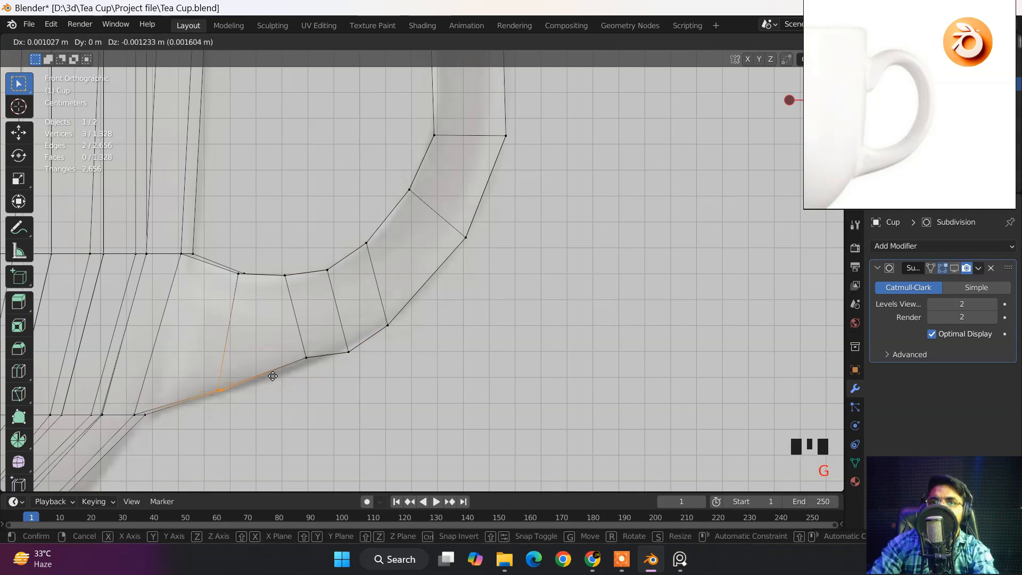
pyautogui.click(304, 355)
pyautogui.doubleClick(306, 357)
pyautogui.press('g')
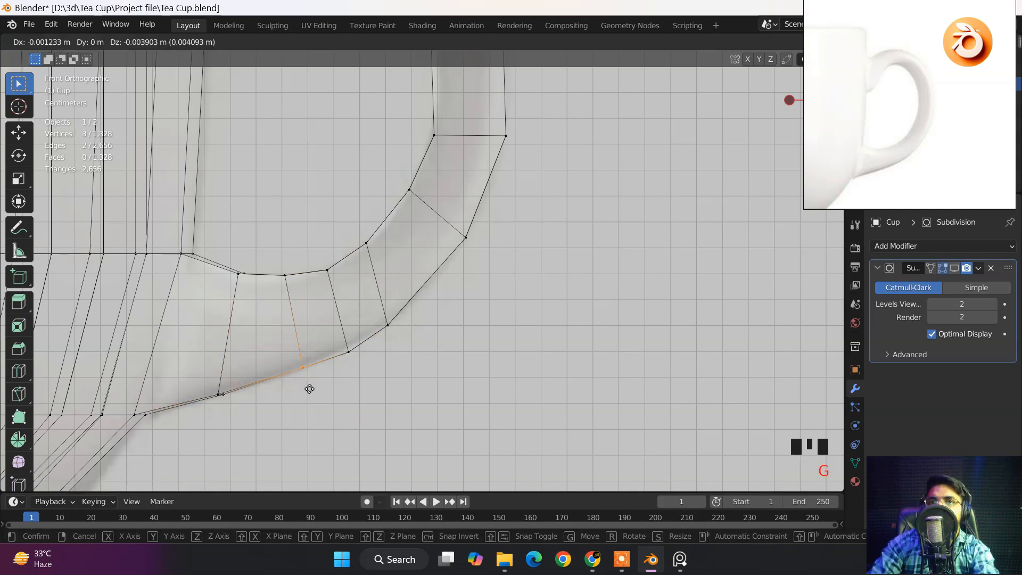
pyautogui.click(305, 387)
pyautogui.doubleClick(344, 349)
pyautogui.press('g')
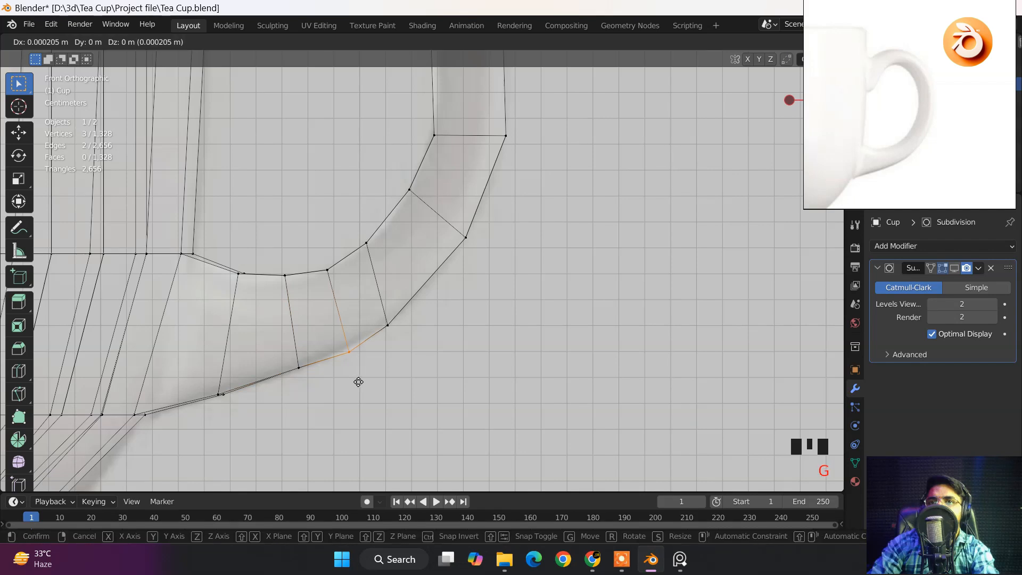
pyautogui.click(356, 379)
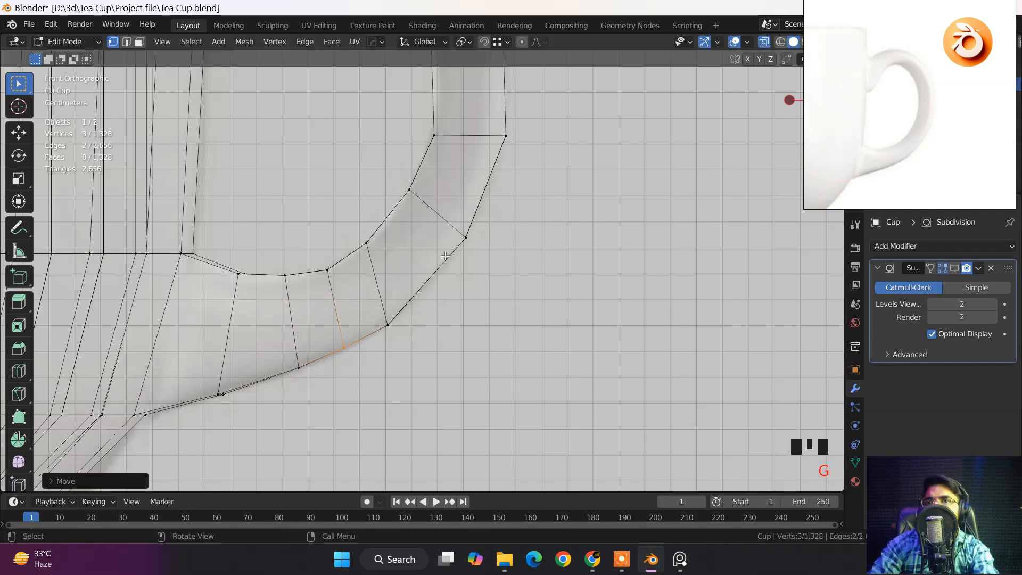
# Add a centred loop cut across the lower bend's remaining long segment and move its outer and inner vertices to the reference curve.
pyautogui.hotkey('ctrl', 'r')
pyautogui.click(430, 276)
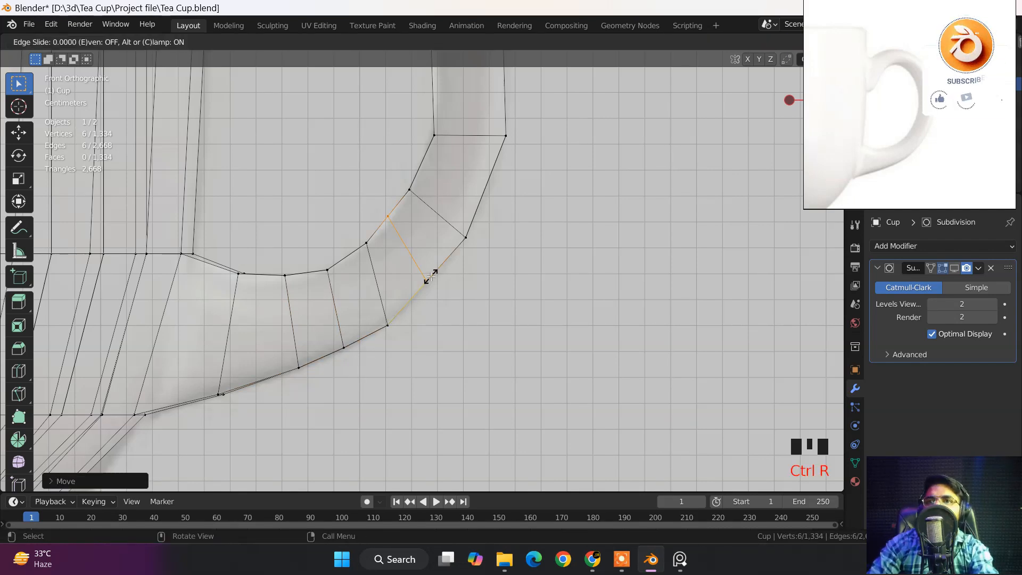
pyautogui.rightClick(432, 295)
pyautogui.click(432, 297)
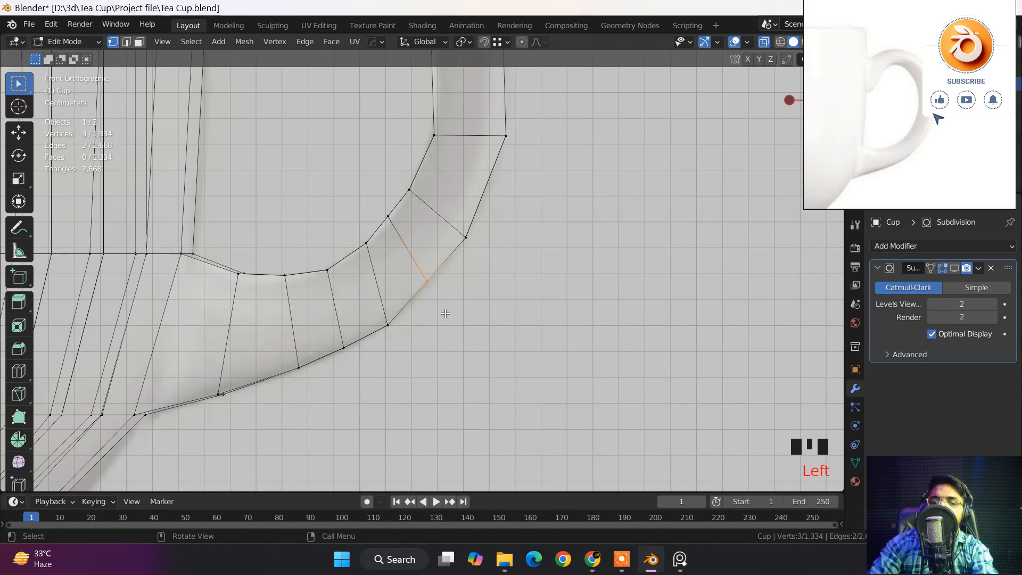
pyautogui.press('g')
pyautogui.click(450, 316)
pyautogui.moveTo(368, 200); pyautogui.dragTo(406, 244)
pyautogui.press('g')
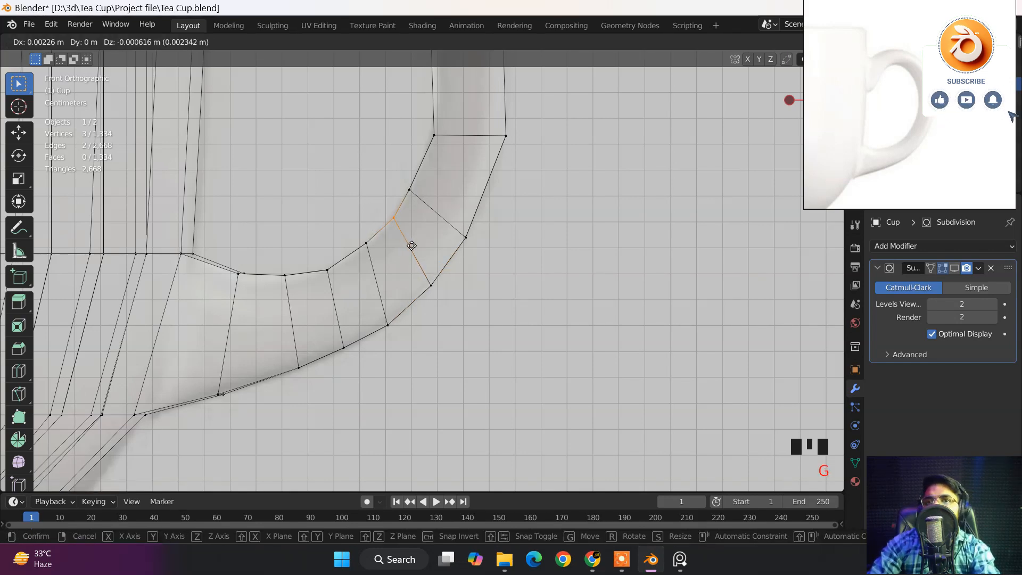
pyautogui.click(420, 243)
# Turn off X-ray, return to Object Mode and apply smooth shading to the cup.
pyautogui.scroll(-5, 433, 207)
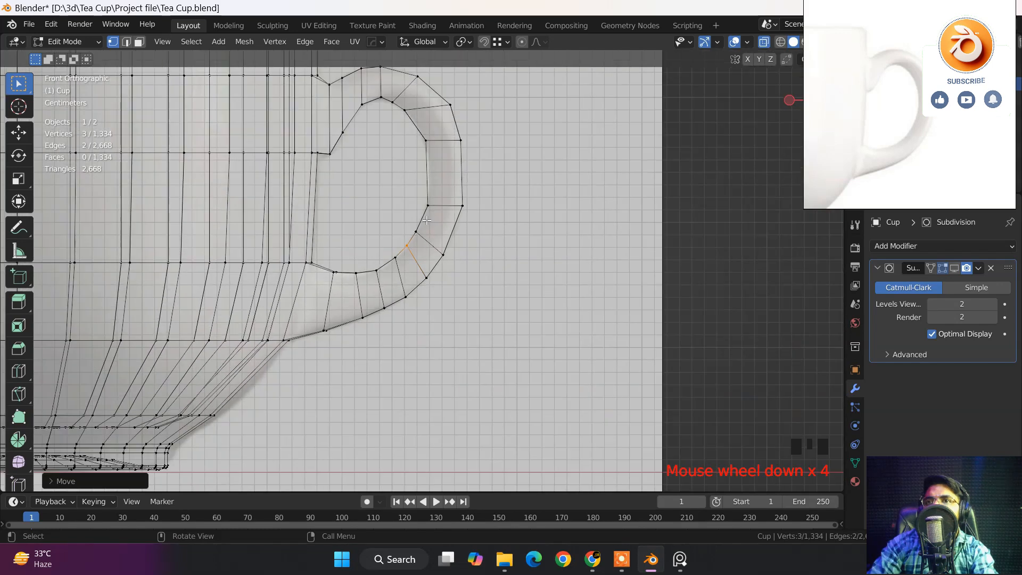
pyautogui.keyDown('shift'); pyautogui.moveTo(347, 251); pyautogui.dragTo(389, 270, button='middle'); pyautogui.keyUp('shift')
pyautogui.scroll(3, 390, 270)
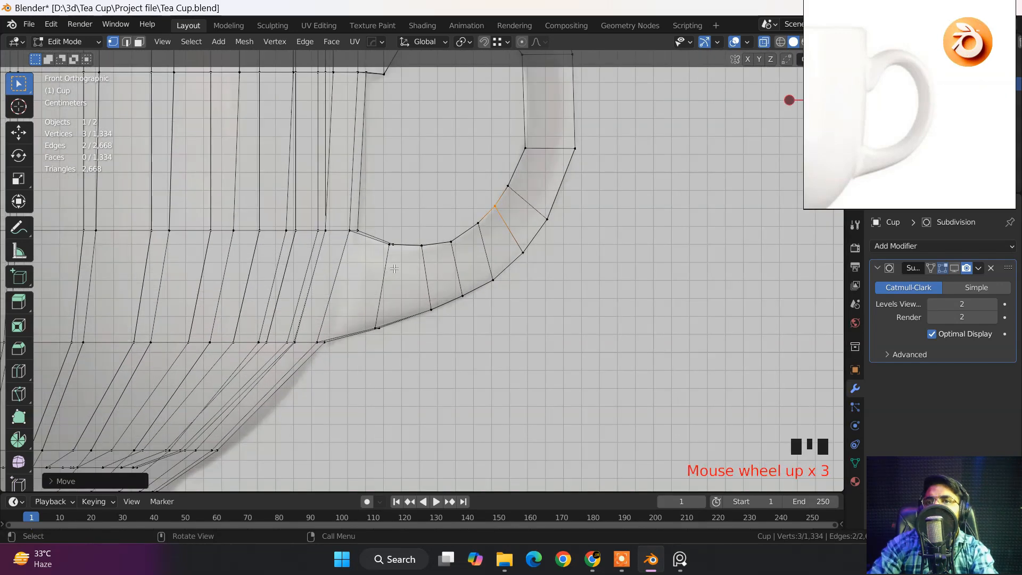
pyautogui.hotkey('alt', 'z')
pyautogui.press('Tab')
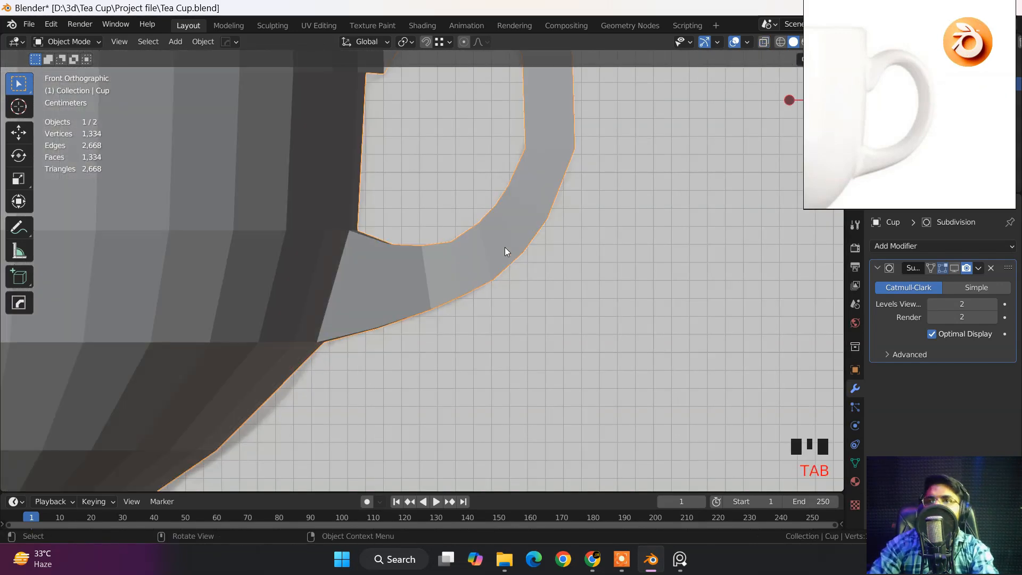
pyautogui.rightClick(505, 247)
pyautogui.click(468, 235)
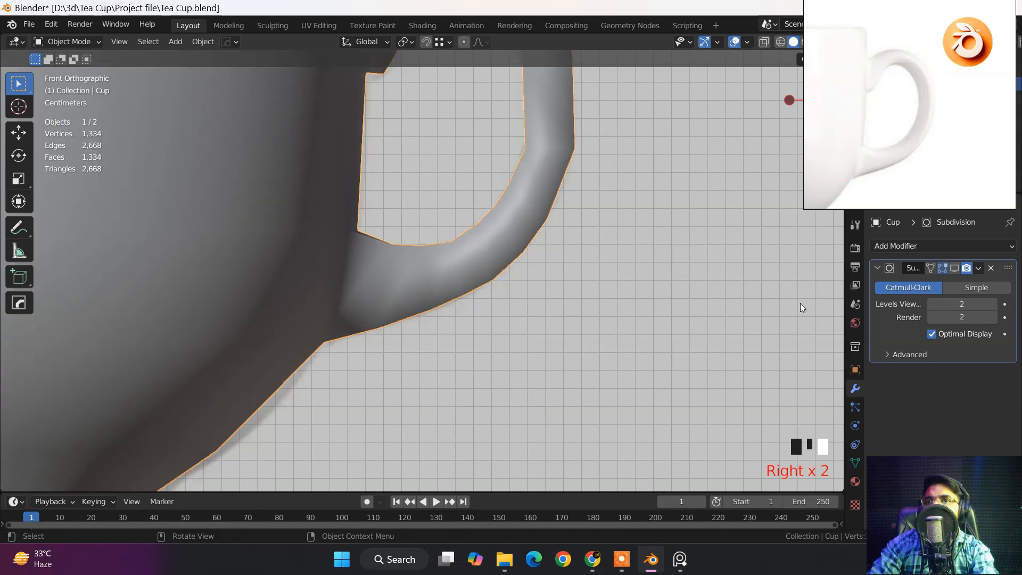
# Enable the Subdivision modifier's viewport display on the cup and inspect the smoothed handle and its joints.
pyautogui.click(953, 268)
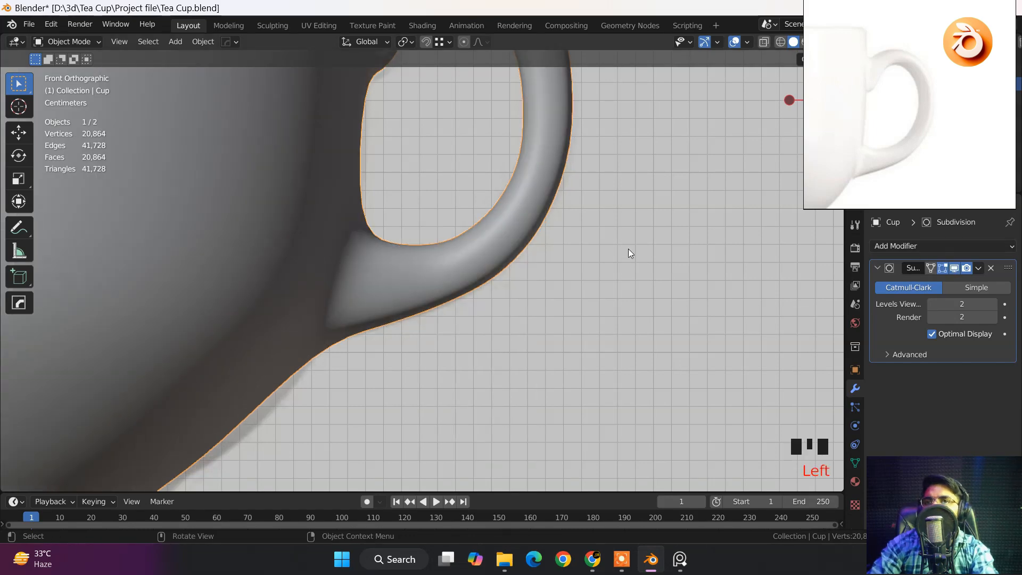
pyautogui.scroll(-5, 521, 214)
pyautogui.keyDown('shift'); pyautogui.moveTo(520, 215); pyautogui.dragTo(478, 207, button='middle'); pyautogui.keyUp('shift')
pyautogui.scroll(5, 481, 233)
pyautogui.scroll(-1, 512, 236)
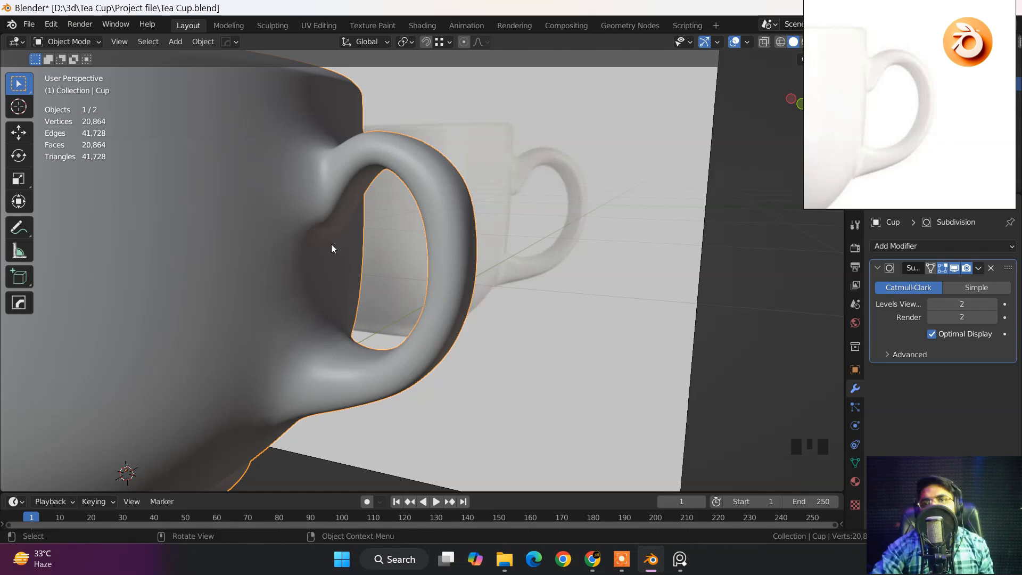
# In Edit Mode, bevel the edge loop where the handle's upper end meets the cup by about 0.044 m with 2 segments.
pyautogui.moveTo(332, 248); pyautogui.dragTo(286, 269, button='middle')
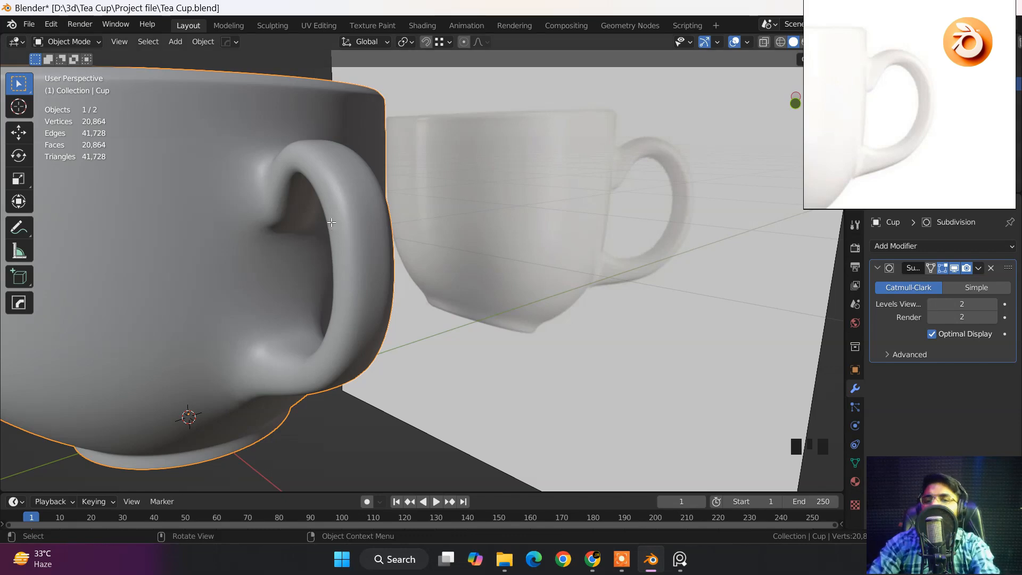
pyautogui.press('Tab')
pyautogui.moveTo(331, 229); pyautogui.dragTo(498, 278, button='middle')
pyautogui.click(126, 42)
pyautogui.moveTo(547, 255); pyautogui.dragTo(549, 205, button='middle')
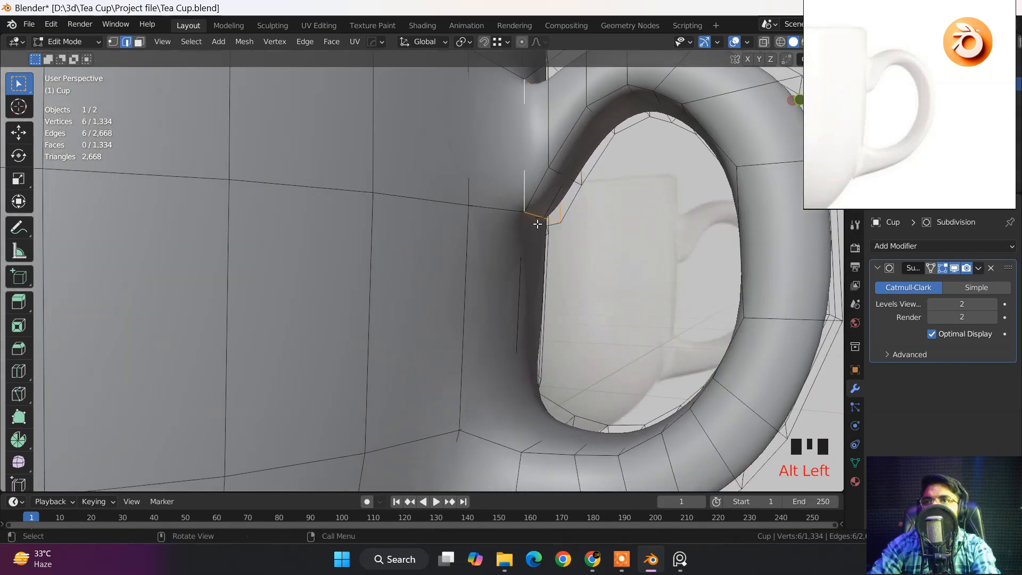
pyautogui.keyDown('shift'); pyautogui.moveTo(566, 294); pyautogui.dragTo(521, 228, button='middle'); pyautogui.keyUp('shift')
pyautogui.scroll(-4, 495, 277)
pyautogui.keyDown('shift'); pyautogui.moveTo(496, 277); pyautogui.dragTo(614, 286, button='middle'); pyautogui.keyUp('shift')
pyautogui.scroll(5, 559, 253)
pyautogui.scroll(-1, 614, 285)
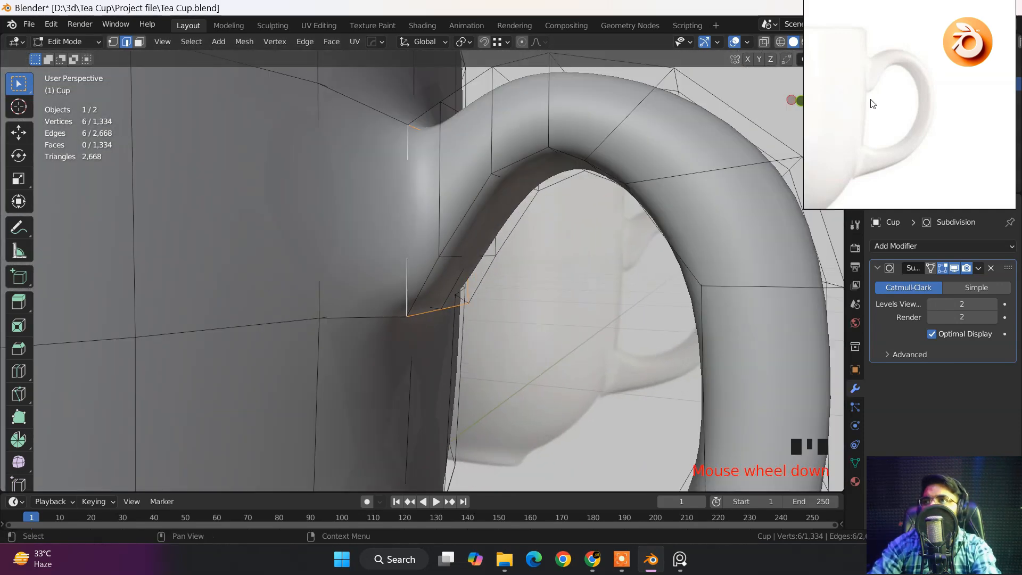
pyautogui.scroll(5, 885, 89)
pyautogui.moveTo(885, 88); pyautogui.dragTo(924, 161, button='middle')
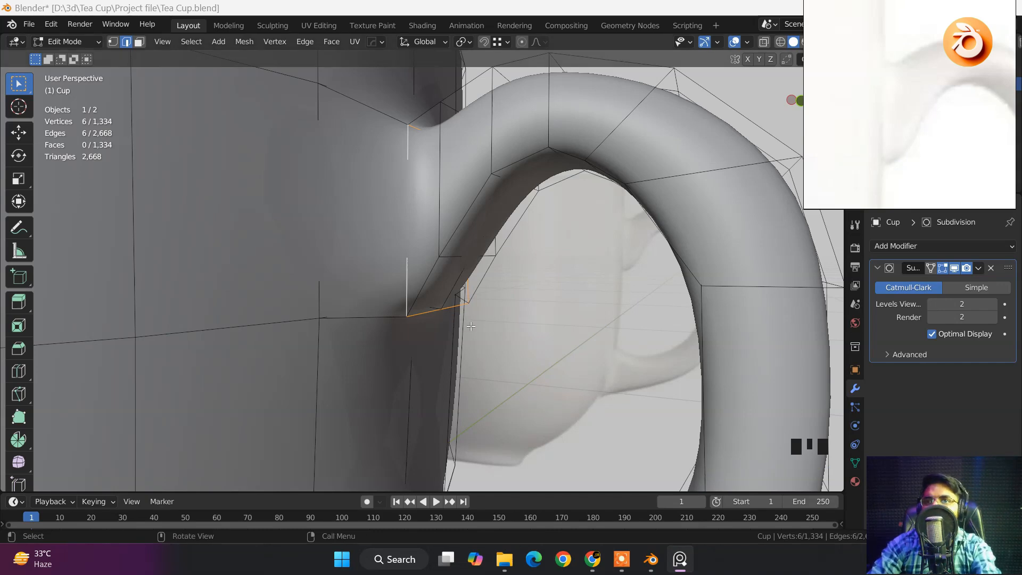
pyautogui.moveTo(446, 322); pyautogui.dragTo(450, 312, button='middle')
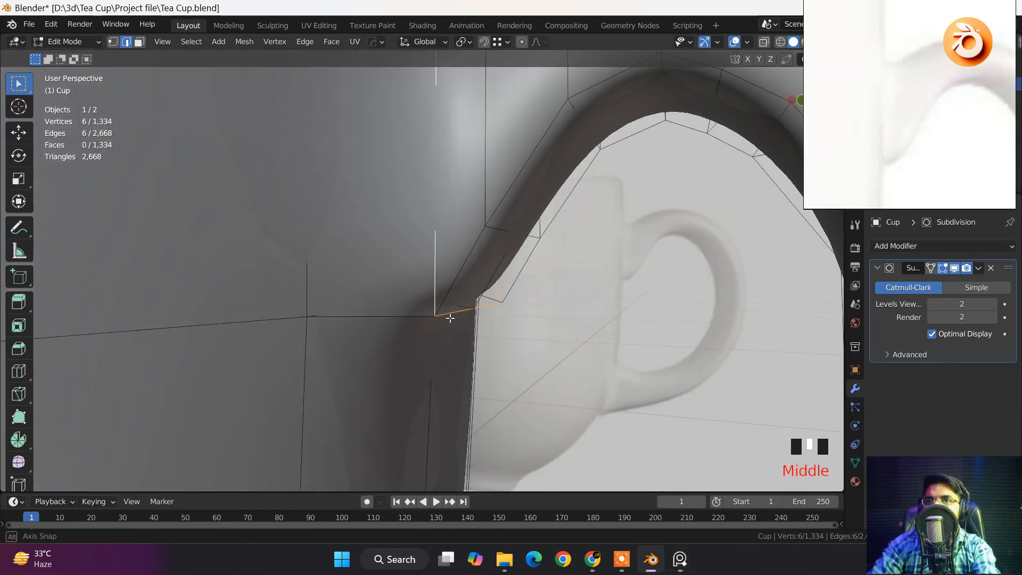
pyautogui.scroll(-1, 449, 312)
pyautogui.hotkey('ctrl', 'b')
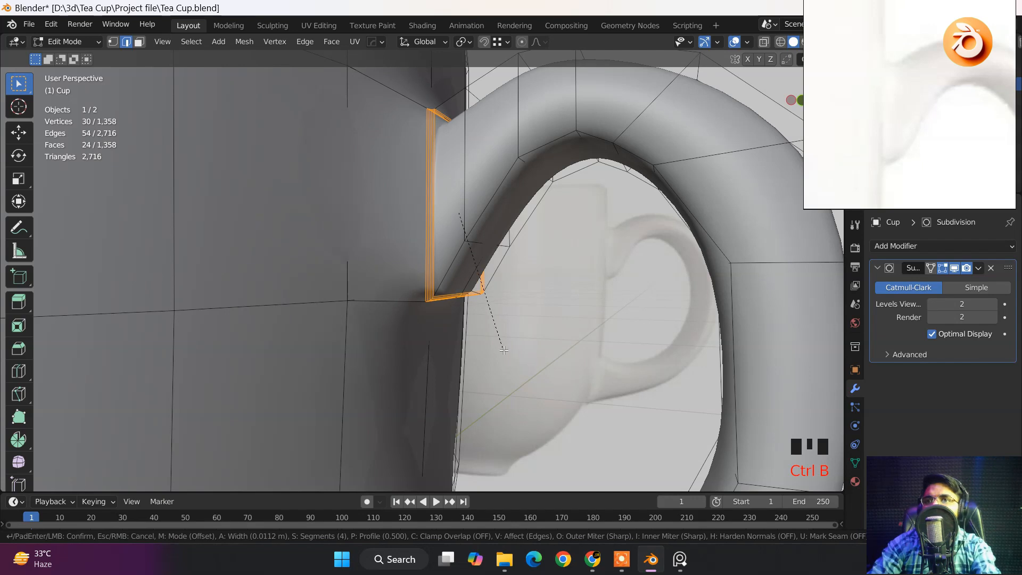
pyautogui.scroll(-2, 510, 355)
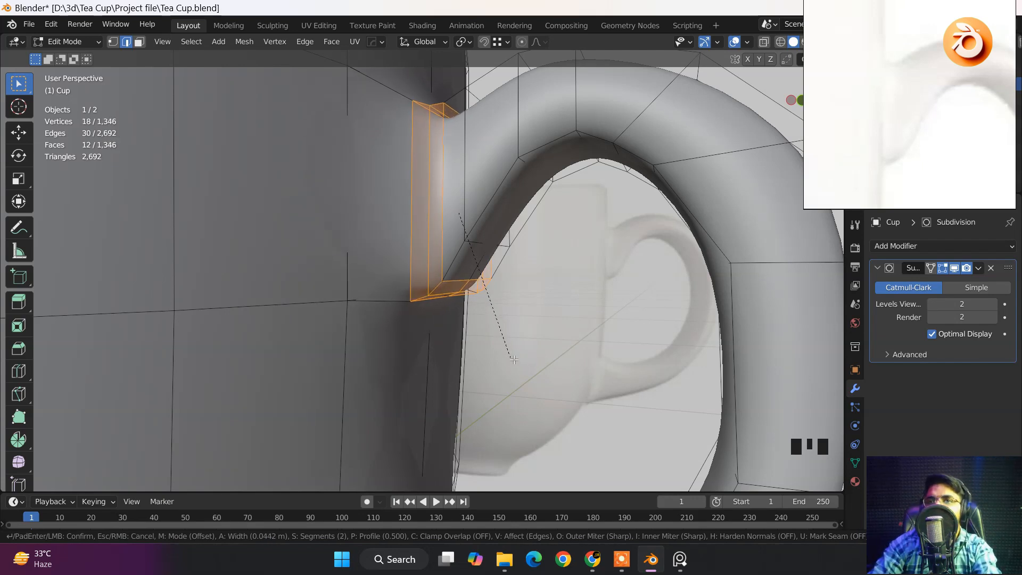
pyautogui.click(511, 356)
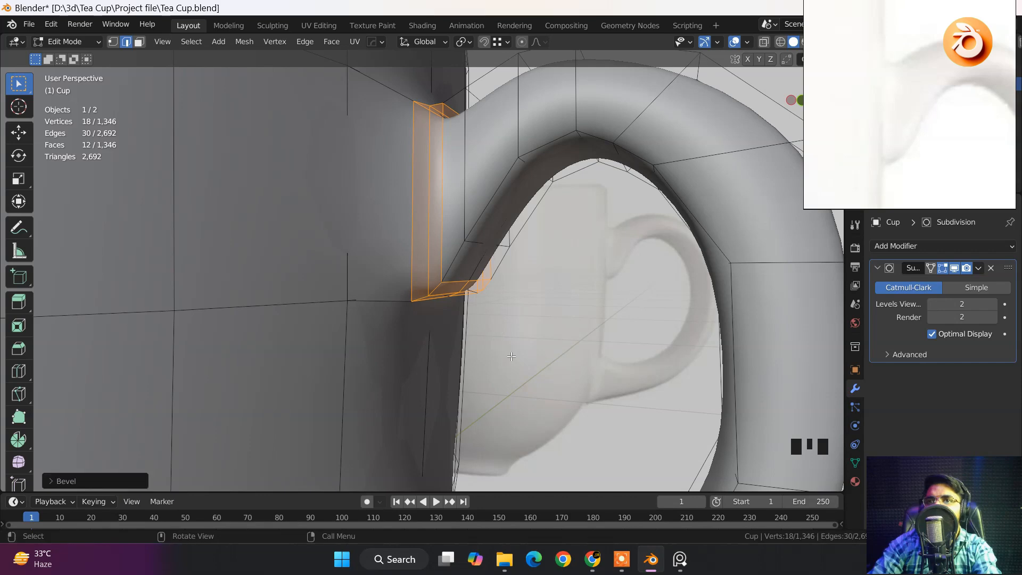
# In front view with X-ray on, move the bevel's middle vertices at the upper joint's lower end down along Z.
pyautogui.moveTo(455, 336); pyautogui.dragTo(499, 333, button='middle')
pyautogui.press('`')
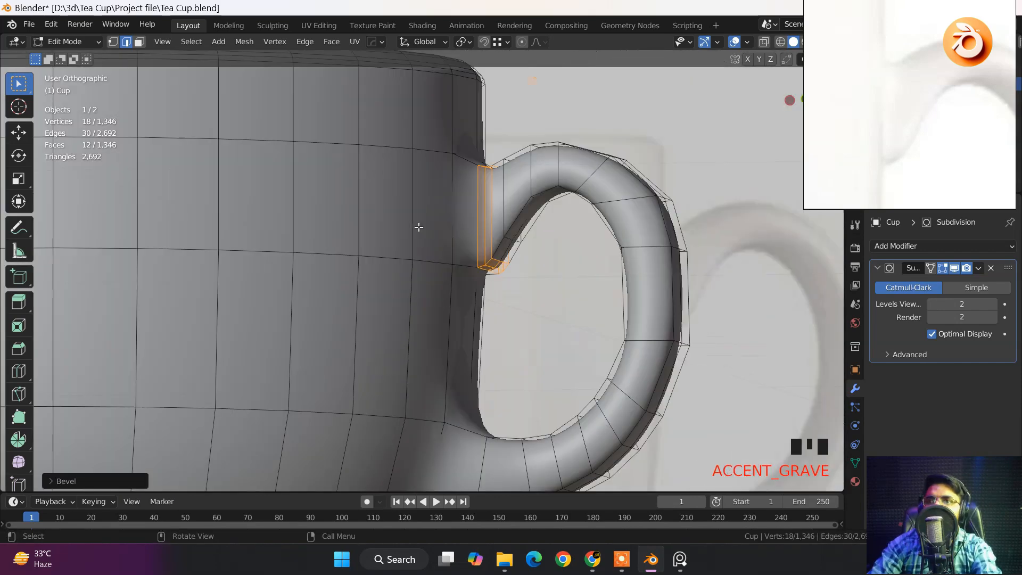
pyautogui.scroll(5, 609, 298)
pyautogui.hotkey('alt', 'z')
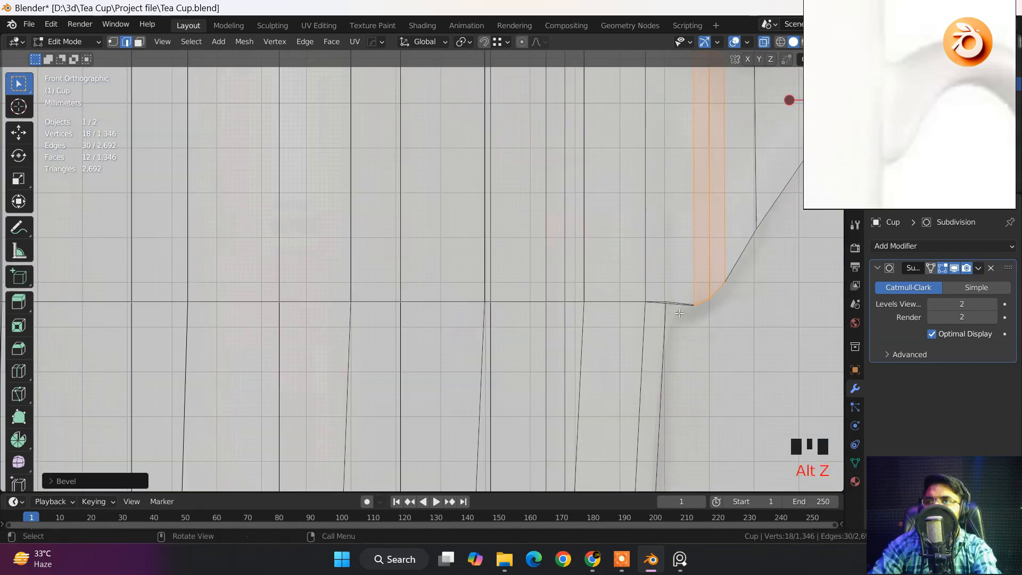
pyautogui.keyDown('shift'); pyautogui.moveTo(691, 306); pyautogui.dragTo(553, 315, button='middle'); pyautogui.keyUp('shift')
pyautogui.press('1')
pyautogui.click(576, 327)
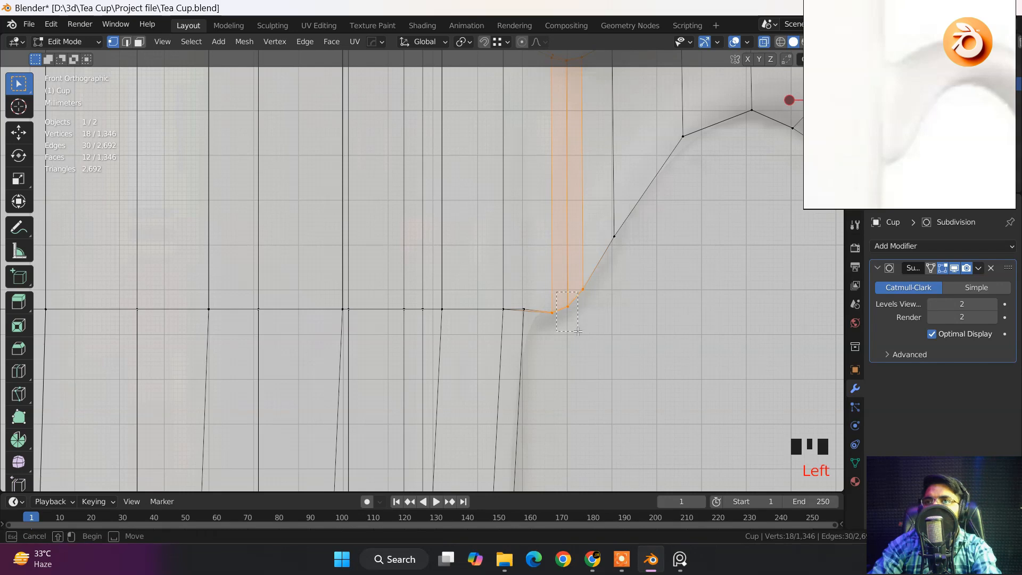
pyautogui.press('g')
pyautogui.press('z')
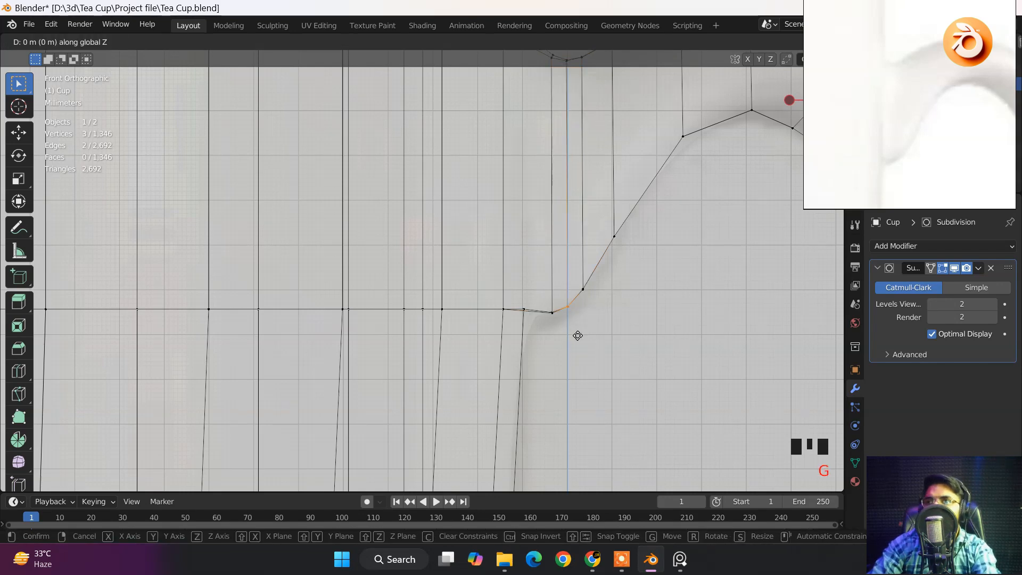
pyautogui.click(581, 356)
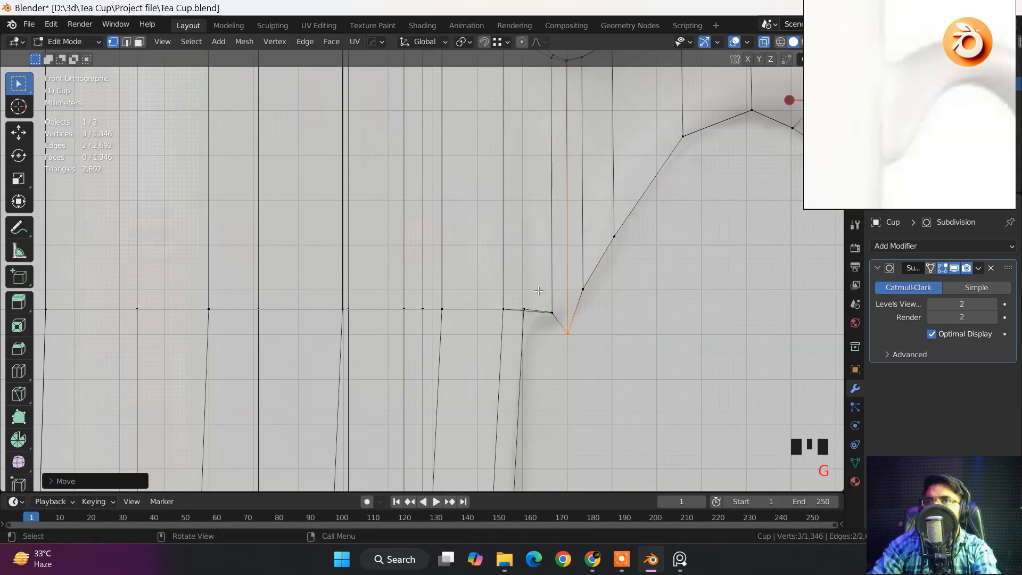
# Move the bevel vertices on both sides of that lowered tip to follow the reference's curve under the upper joint.
pyautogui.moveTo(539, 290); pyautogui.dragTo(557, 319)
pyautogui.press('g')
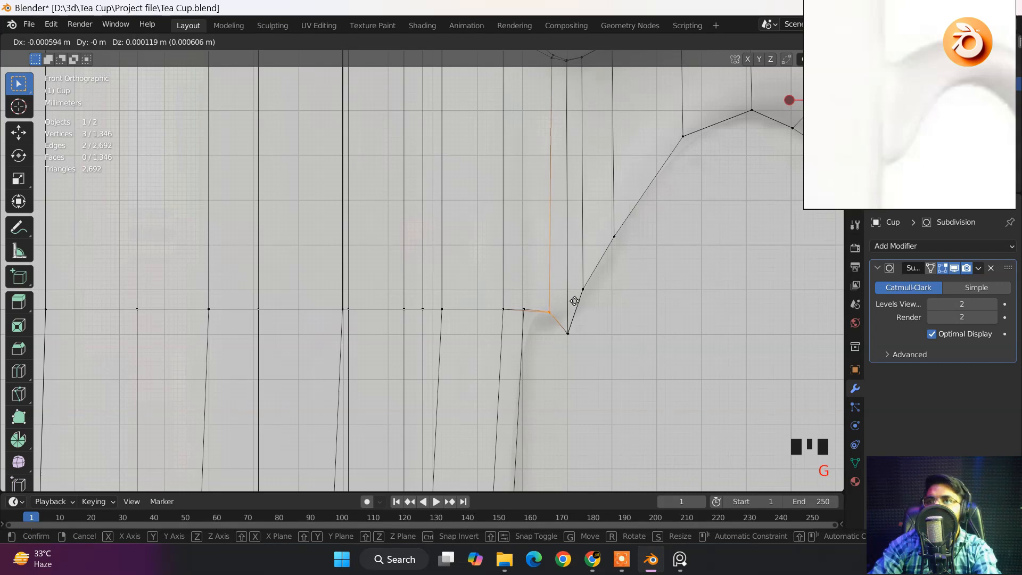
pyautogui.click(573, 302)
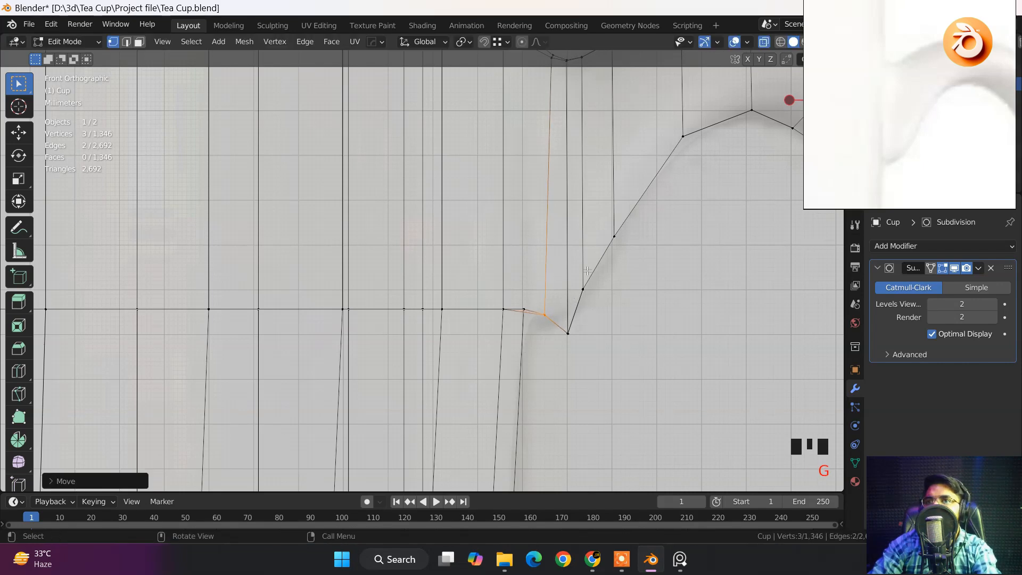
pyautogui.click(595, 301)
pyautogui.press('g')
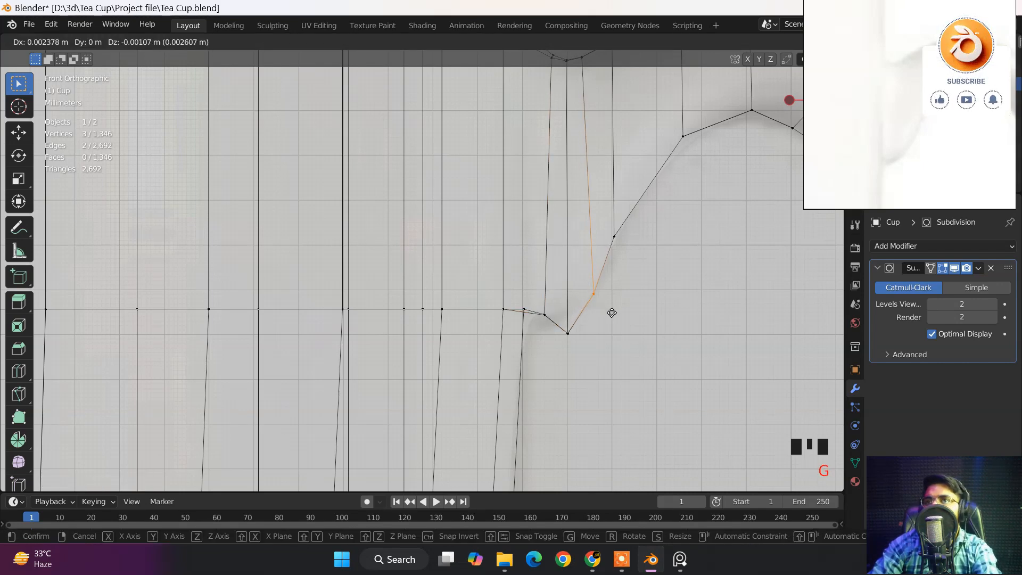
pyautogui.click(612, 298)
# Turn off X-ray and examine the smoothed handle and its upper joint in Object Mode.
pyautogui.hotkey('alt', 'z')
pyautogui.scroll(-4, 613, 296)
pyautogui.moveTo(613, 296); pyautogui.dragTo(556, 286, button='middle')
pyautogui.scroll(-2, 556, 285)
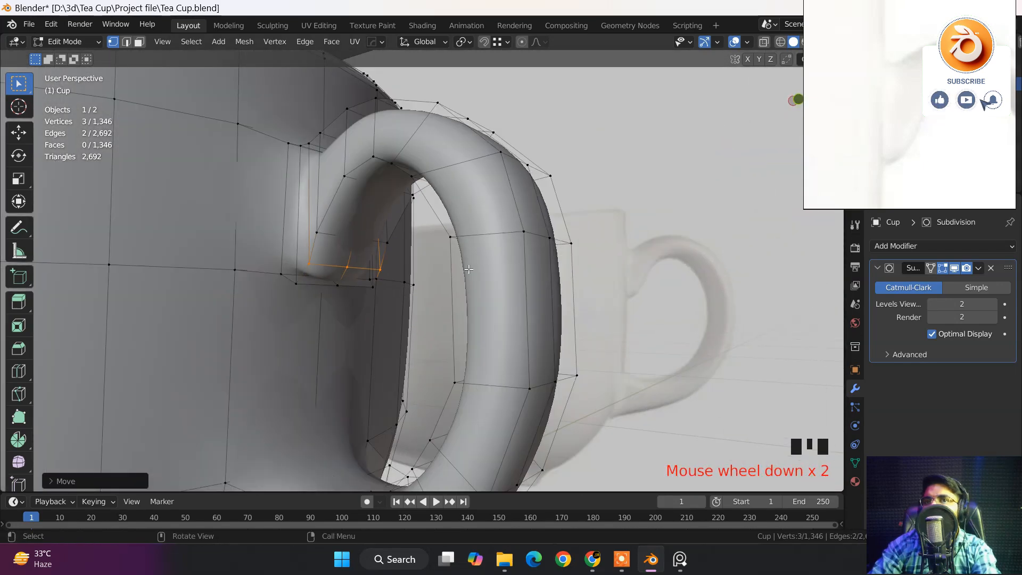
pyautogui.press('Tab')
pyautogui.moveTo(464, 277); pyautogui.dragTo(464, 311, button='middle')
pyautogui.scroll(-3, 440, 297)
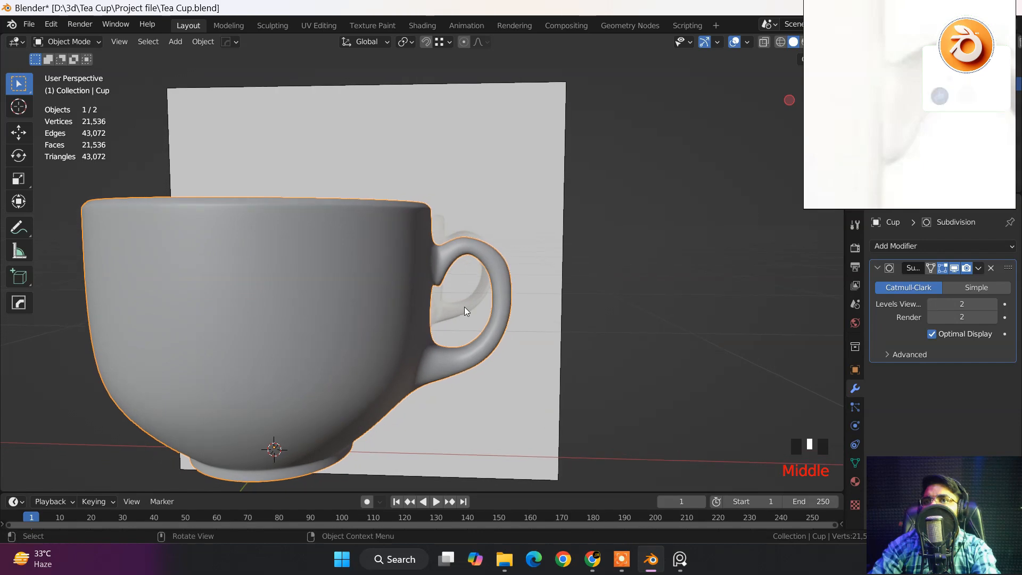
# Connect the vertices across the faces at the lower corners of the handle's upper joint with new edges.
pyautogui.scroll(8, 464, 311)
pyautogui.press('Tab')
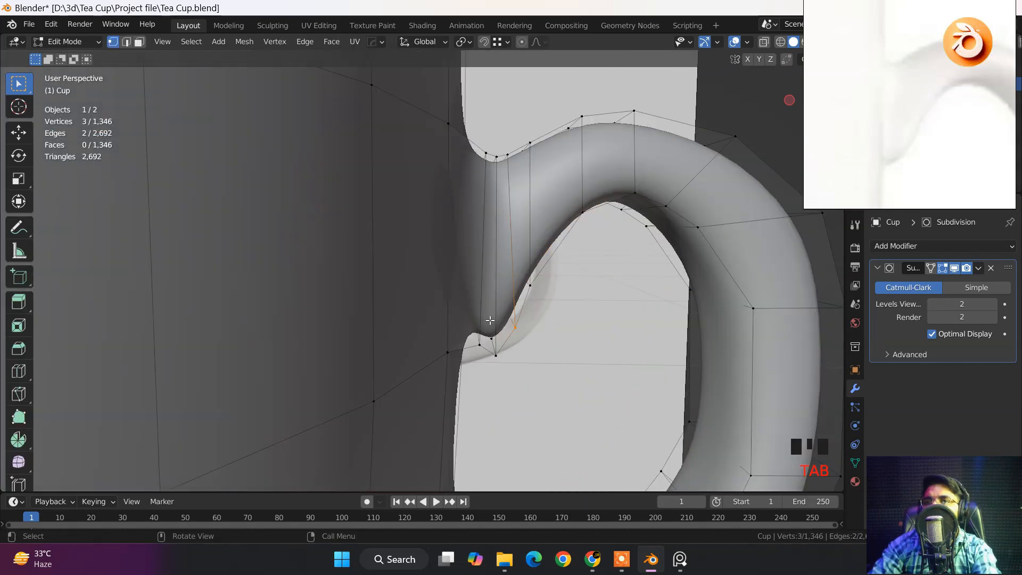
pyautogui.keyDown('shift'); pyautogui.moveTo(505, 347); pyautogui.dragTo(500, 309, button='middle'); pyautogui.keyUp('shift')
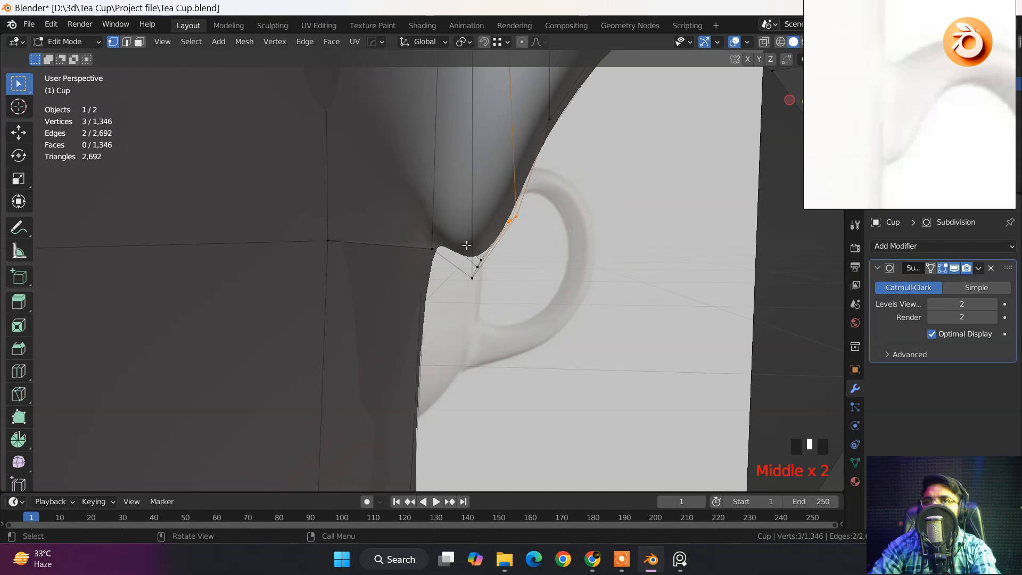
pyautogui.moveTo(501, 224); pyautogui.dragTo(417, 259, button='middle')
pyautogui.keyDown('shift'); pyautogui.click(450, 234); pyautogui.keyUp('shift')
pyautogui.press('j')
pyautogui.click(413, 183)
pyautogui.press('Tab')
# Dissolve the surplus edges at the lower corners of the upper joint.
pyautogui.press('Tab')
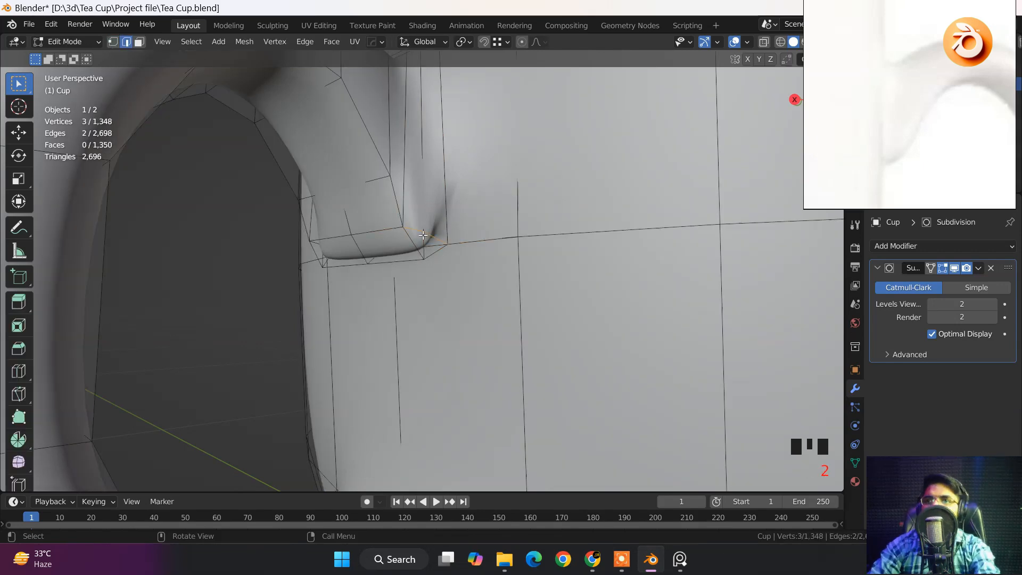
pyautogui.press('x')
pyautogui.click(126, 397)
pyautogui.scroll(-2, 352, 261)
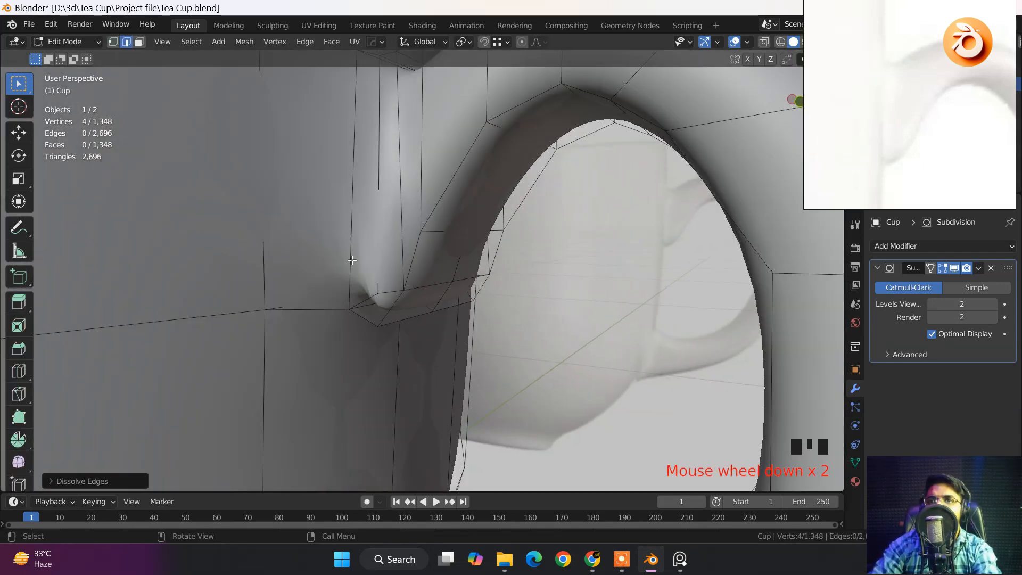
# Scale and move the vertices along the underside of the handle's upper joint to reshape its lower tip.
pyautogui.scroll(2, 343, 290)
pyautogui.moveTo(352, 261); pyautogui.dragTo(213, 299, button='middle')
pyautogui.press('1')
pyautogui.keyDown('shift'); pyautogui.click(395, 316); pyautogui.keyUp('shift')
pyautogui.press('s')
pyautogui.press('g')
pyautogui.click(273, 315)
pyautogui.press('g')
pyautogui.click(329, 377)
pyautogui.moveTo(329, 377); pyautogui.dragTo(404, 340, button='middle')
pyautogui.press('g')
pyautogui.click(546, 290)
pyautogui.hotkey('ctrl', 'r')
pyautogui.press('Escape')
pyautogui.press('2')
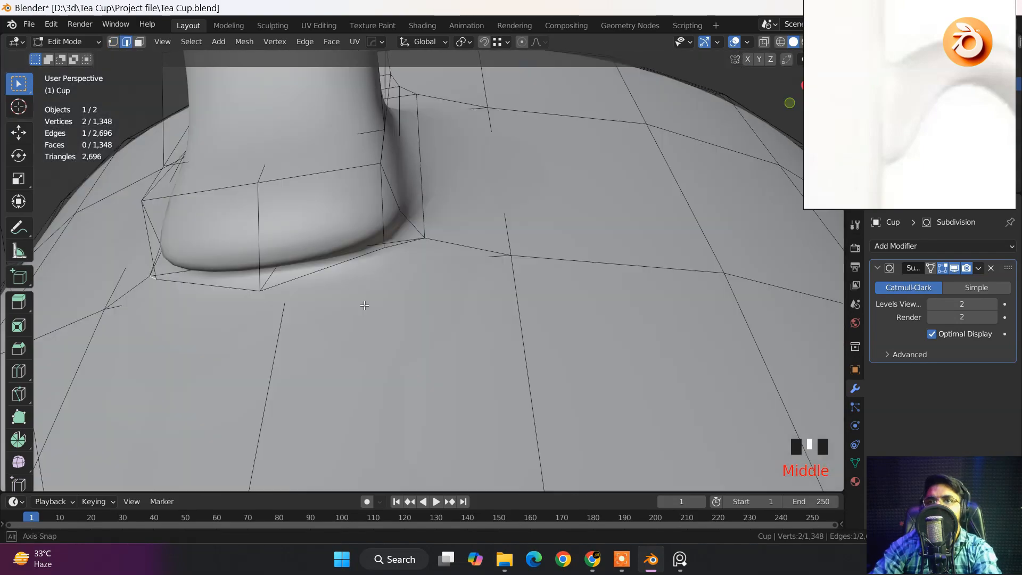
pyautogui.keyDown('shift'); pyautogui.click(213, 314); pyautogui.keyUp('shift')
pyautogui.keyDown('shift'); pyautogui.click(341, 235); pyautogui.keyUp('shift')
pyautogui.hotkey('ctrl', 'z')
pyautogui.hotkey('ctrl', 'z')
# Scale the two side vertices beneath the upper joint to about 0.86 along Y.
pyautogui.press('1')
pyautogui.moveTo(341, 298); pyautogui.dragTo(426, 319, button='middle')
pyautogui.press('s')
pyautogui.press('y')
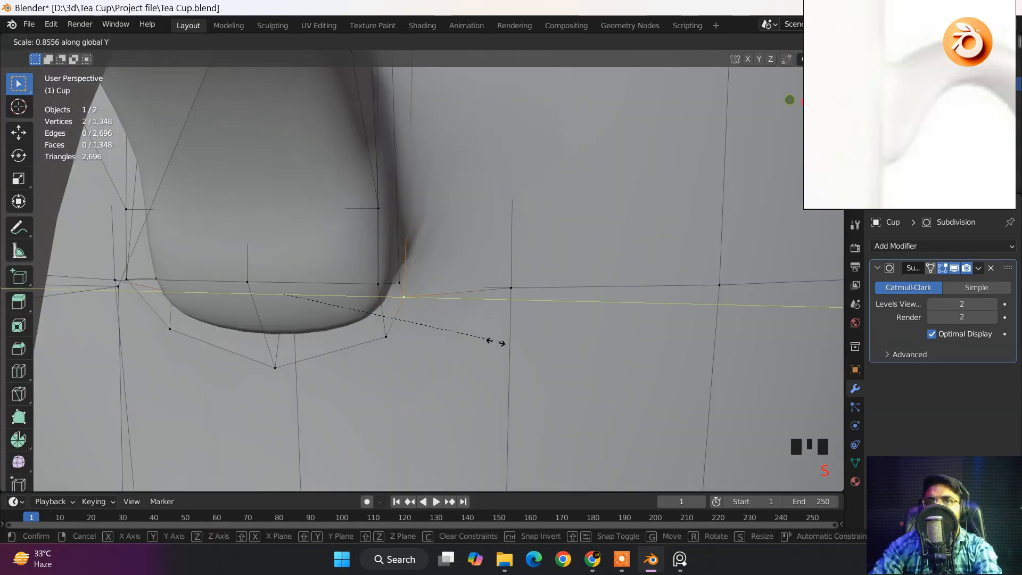
pyautogui.click(492, 342)
pyautogui.moveTo(493, 343)
pyautogui.mouseDown(button='middle')
pyautogui.moveTo(482, 174)
pyautogui.moveTo(461, 320)
pyautogui.moveTo(488, 346)
pyautogui.mouseUp(button='middle')
# In front view with X-ray on, select the joint's lowest tip vertices and flatten them by scaling Z to 0.
pyautogui.press('Tab')
pyautogui.scroll(4, 488, 346)
pyautogui.press('KP_1')
pyautogui.press('Tab')
pyautogui.hotkey('alt', 'z')
pyautogui.moveTo(444, 286); pyautogui.dragTo(482, 322)
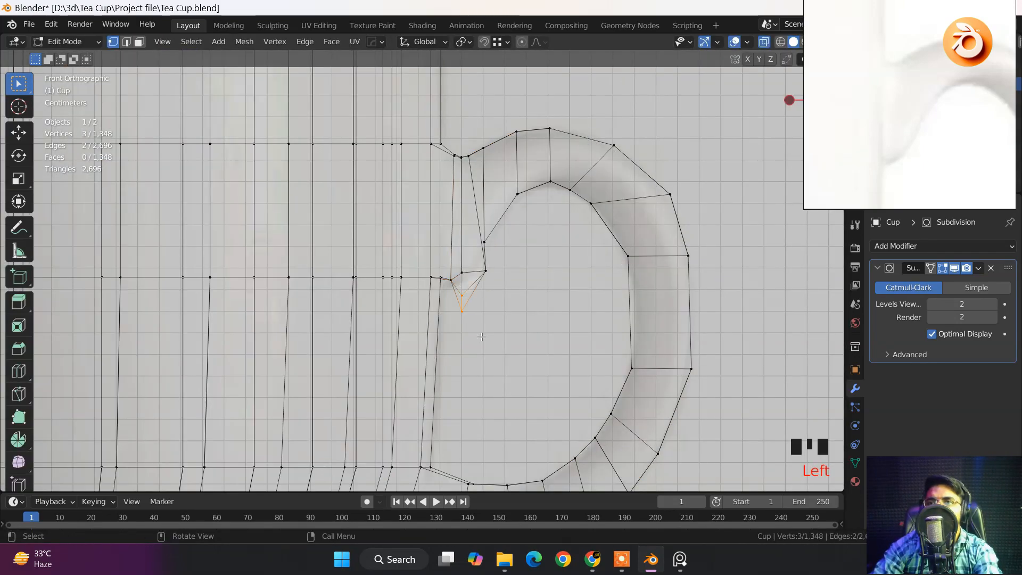
pyautogui.scroll(7, 472, 285)
pyautogui.press('s')
pyautogui.press('z')
pyautogui.press('0')
pyautogui.click(545, 343)
# Move the flattened tip vertices to form the rounded lower end of the upper joint and turn off X-ray.
pyautogui.press('g')
pyautogui.click(508, 324)
pyautogui.hotkey('alt', 'z')
pyautogui.press('g')
pyautogui.click(506, 305)
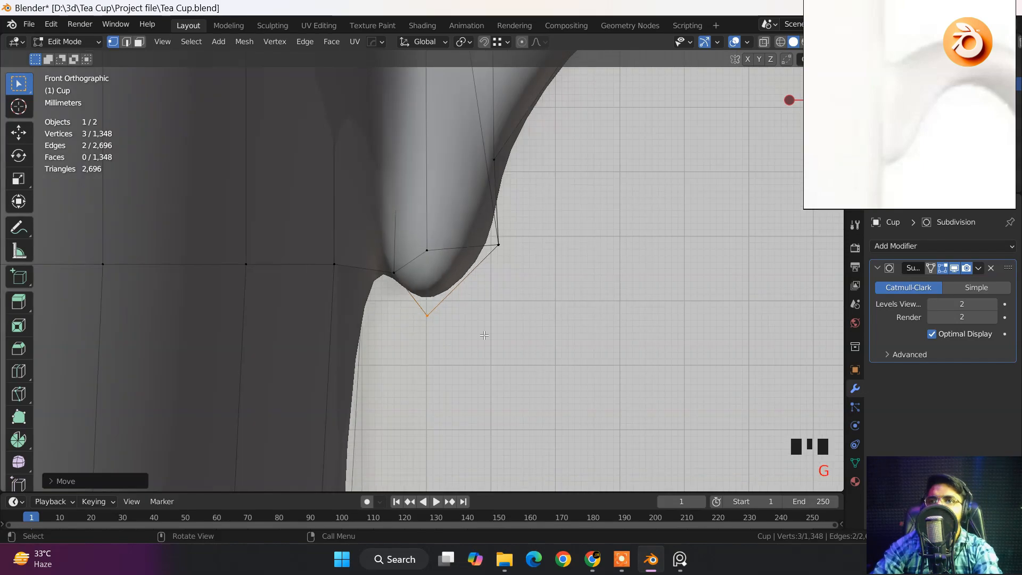
# Using X-ray, reposition the vertices on the handle side of the tip to smooth the inner curve.
pyautogui.hotkey('alt', 'z')
pyautogui.moveTo(477, 218); pyautogui.dragTo(546, 284)
pyautogui.press('g')
pyautogui.click(534, 281)
pyautogui.hotkey('alt', 'z')
# Examine the reshaped upper joint from several angles in both Object Mode and Edit Mode.
pyautogui.press('Tab')
pyautogui.moveTo(534, 280); pyautogui.dragTo(231, 317, button='middle')
pyautogui.scroll(3, 388, 223)
pyautogui.press('Tab')
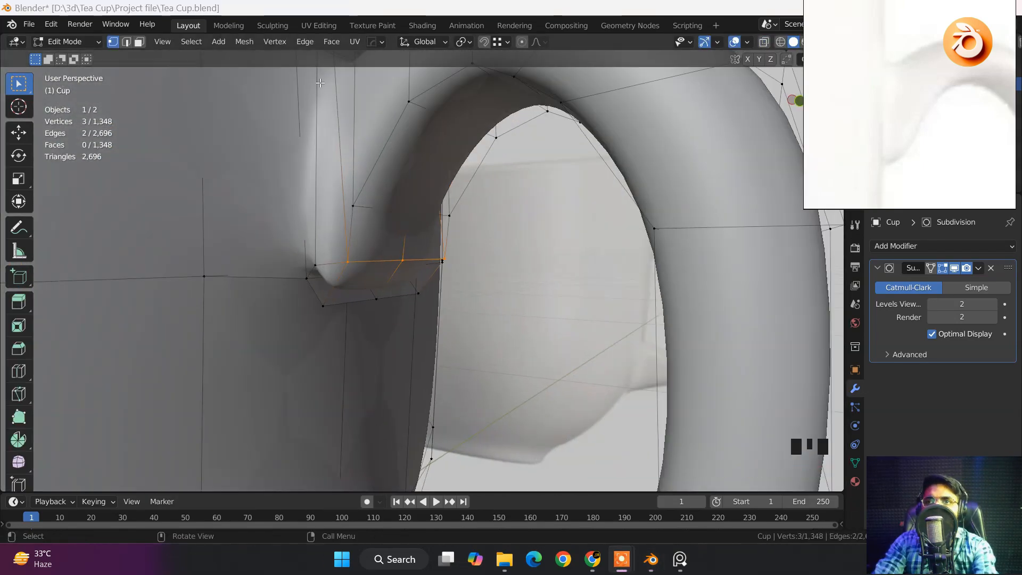
pyautogui.scroll(-3, 330, 291)
pyautogui.moveTo(388, 224); pyautogui.dragTo(308, 254, button='middle')
pyautogui.press('Tab')
pyautogui.press('Tab')
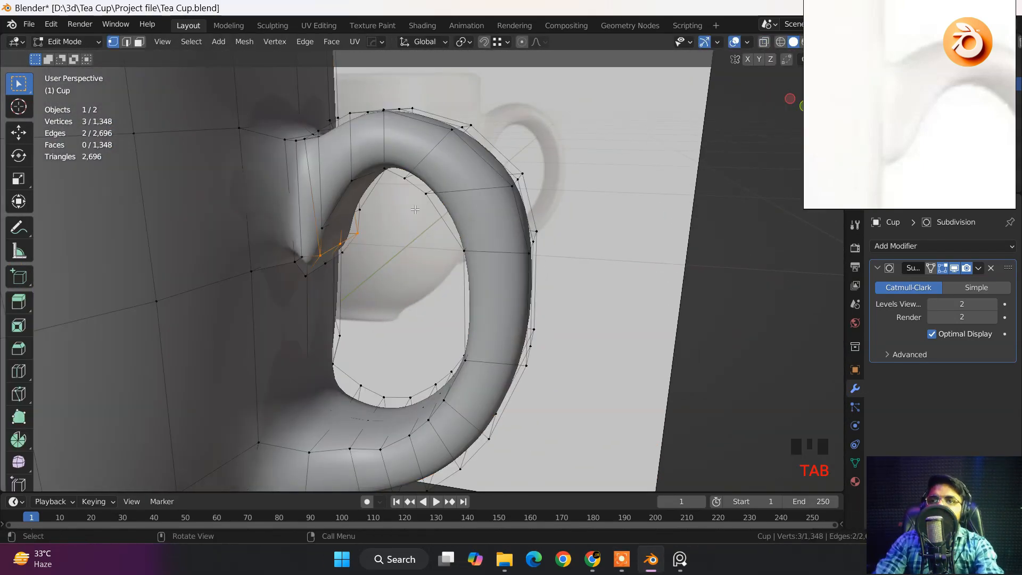
# Add a centred loop cut running through the handle's upper joint.
pyautogui.moveTo(314, 155); pyautogui.dragTo(298, 320, button='middle')
pyautogui.hotkey('ctrl', 'r')
pyautogui.click(458, 212)
pyautogui.rightClick(459, 212)
# Compare the smoothed handle and its joints with the reference in Object Mode, including from the front view.
pyautogui.press('Tab')
pyautogui.scroll(-3, 458, 212)
pyautogui.scroll(-3, 880, 148)
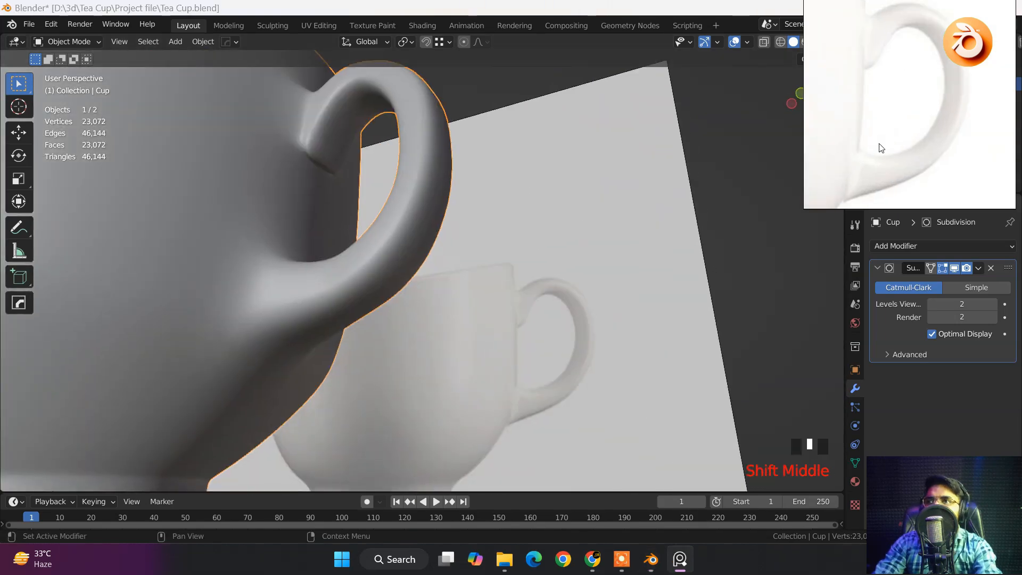
pyautogui.scroll(-4, 360, 326)
pyautogui.press('KP_1')
pyautogui.scroll(4, 479, 298)
pyautogui.keyDown('shift'); pyautogui.moveTo(479, 298); pyautogui.dragTo(558, 331, button='middle'); pyautogui.keyUp('shift')
pyautogui.scroll(-4, 557, 331)
pyautogui.scroll(3, 849, 135)
pyautogui.scroll(5, 423, 270)
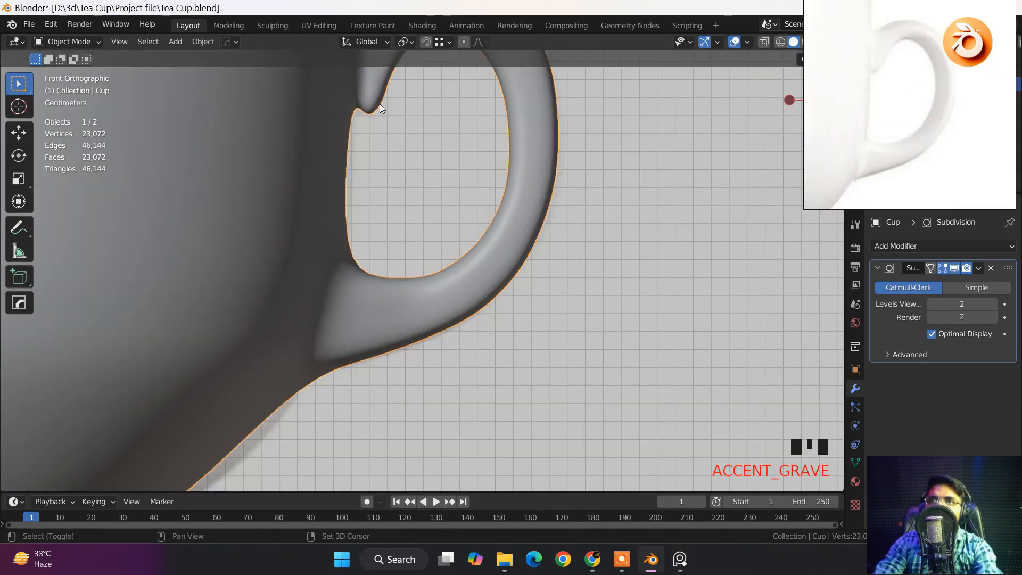
# In Edit Mode, reposition the vertices around the lower tip of the upper joint to match the reference's notch.
pyautogui.press('Tab')
pyautogui.press('g')
pyautogui.press('z')
pyautogui.click(442, 311)
pyautogui.press('g')
pyautogui.click(448, 242)
pyautogui.moveTo(446, 218); pyautogui.dragTo(496, 267)
pyautogui.press('g')
pyautogui.click(488, 269)
pyautogui.scroll(-5, 489, 268)
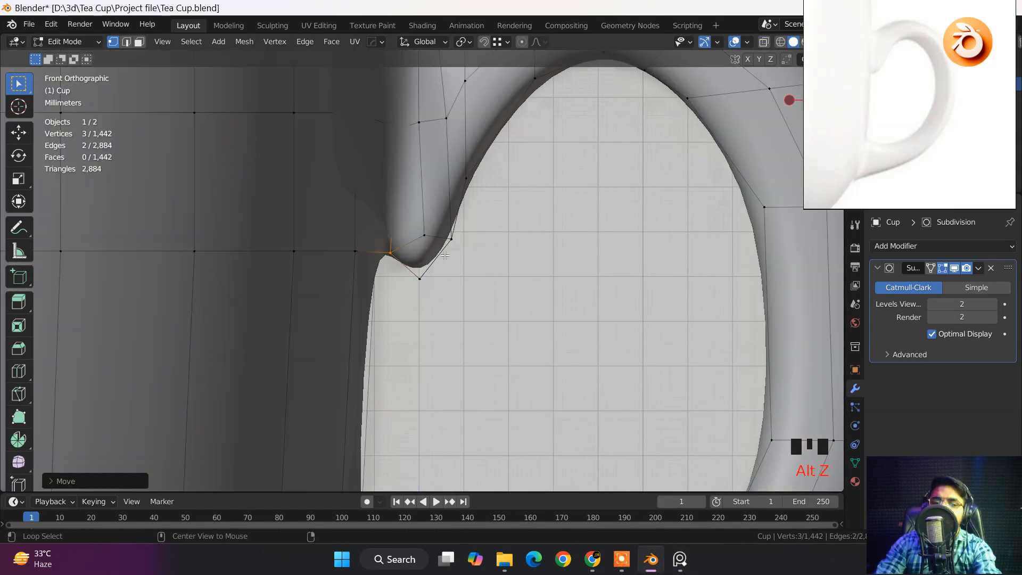
# Inspect the whole smoothed cup and its handle in Object Mode, and return to Edit Mode.
pyautogui.press('Tab')
pyautogui.moveTo(488, 269); pyautogui.dragTo(525, 241, button='middle')
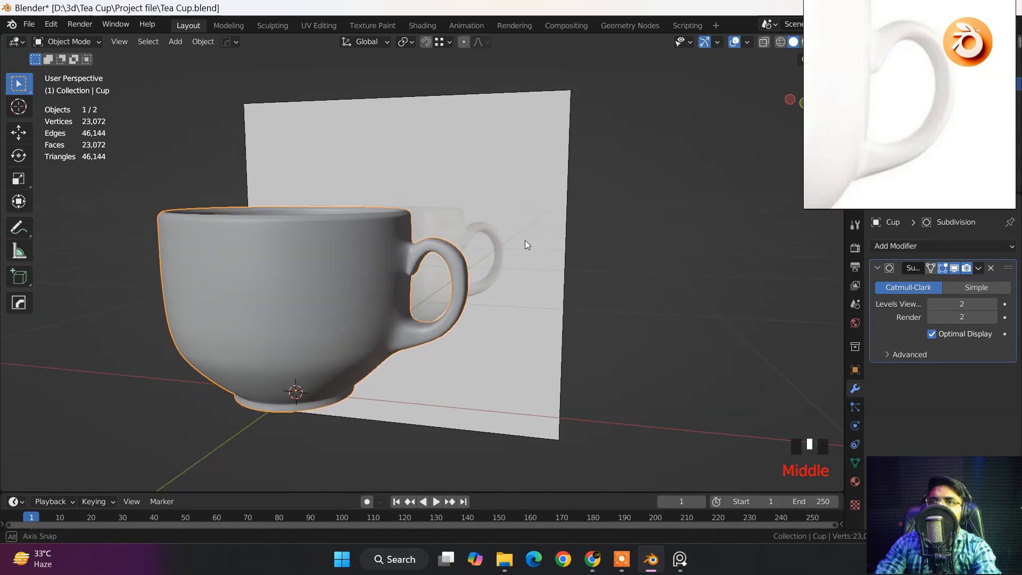
pyautogui.scroll(-3, 465, 266)
pyautogui.moveTo(454, 271); pyautogui.dragTo(423, 263, button='middle')
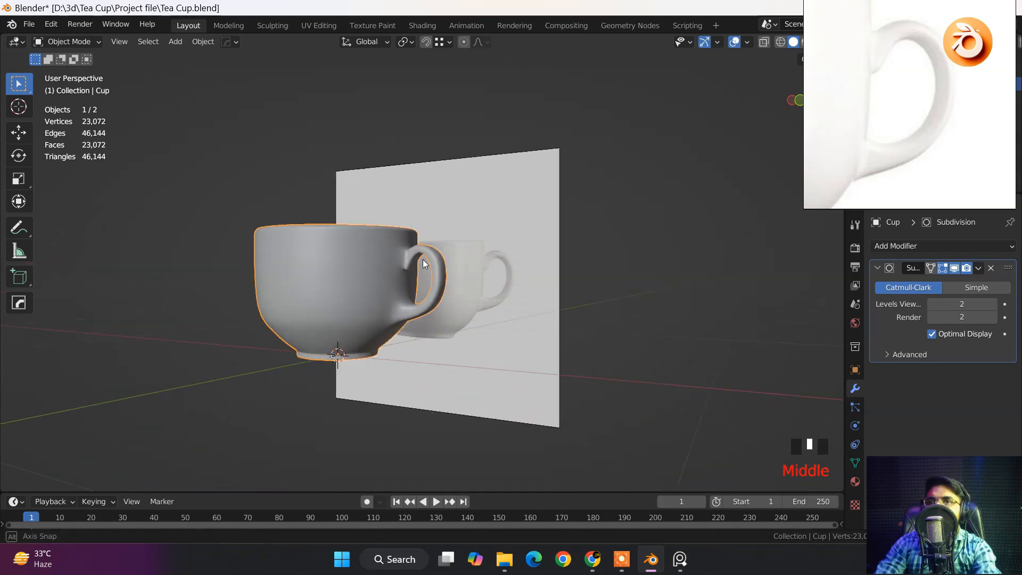
pyautogui.scroll(5, 331, 391)
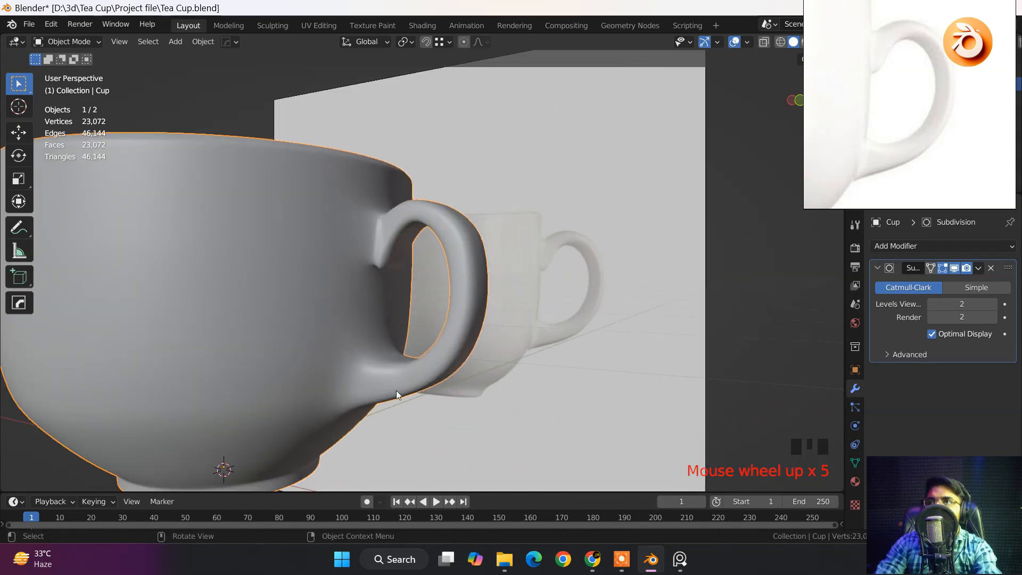
pyautogui.press('Tab')
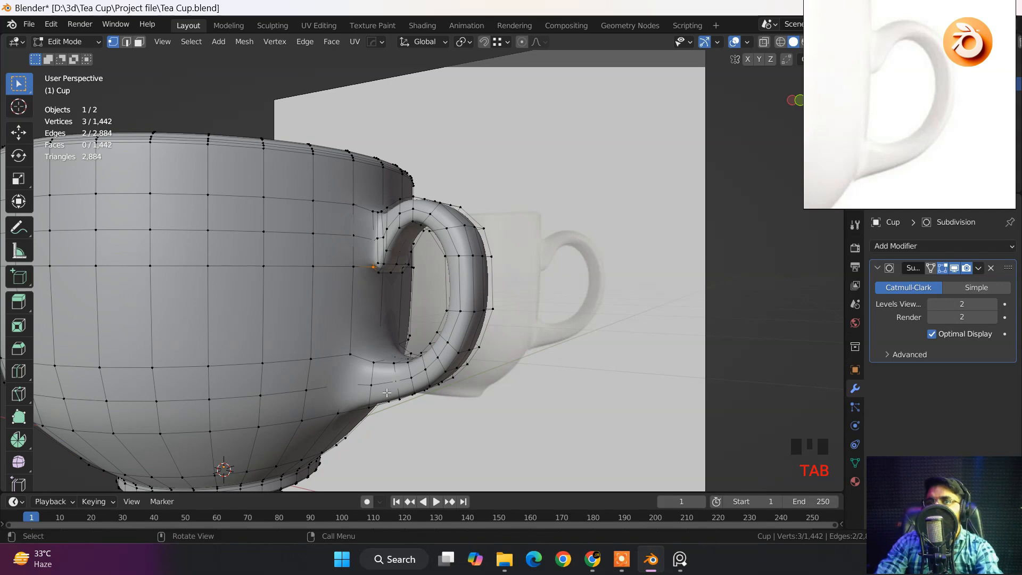
# Bevel the edge loop around the handle's lower joint with the cup, using one segment.
pyautogui.keyDown('shift'); pyautogui.moveTo(397, 379); pyautogui.dragTo(380, 283, button='middle'); pyautogui.keyUp('shift')
pyautogui.hotkey('alt', 'z')
pyautogui.hotkey('alt', 'z')
pyautogui.scroll(2, 326, 288)
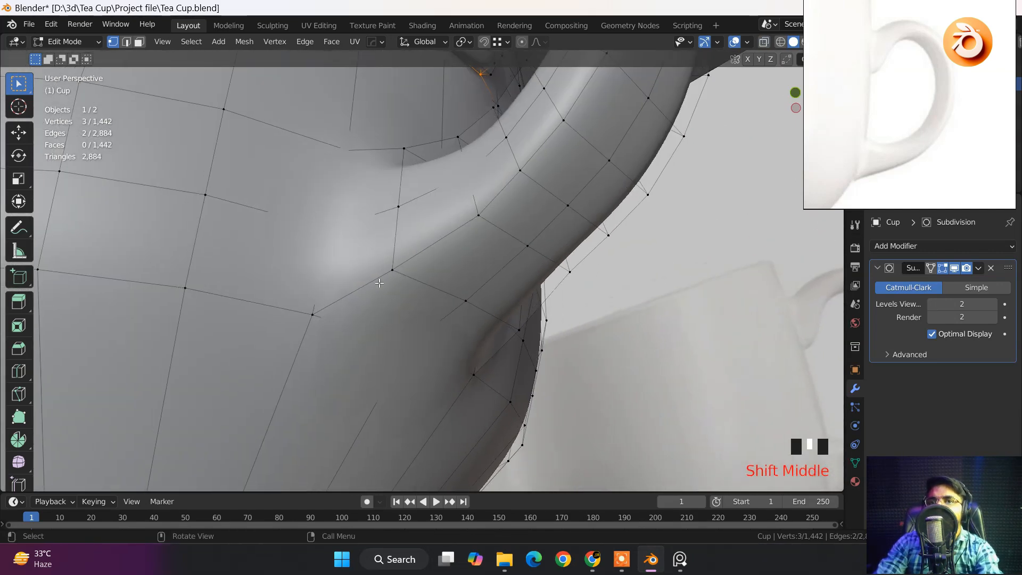
pyautogui.press('2')
pyautogui.press('1')
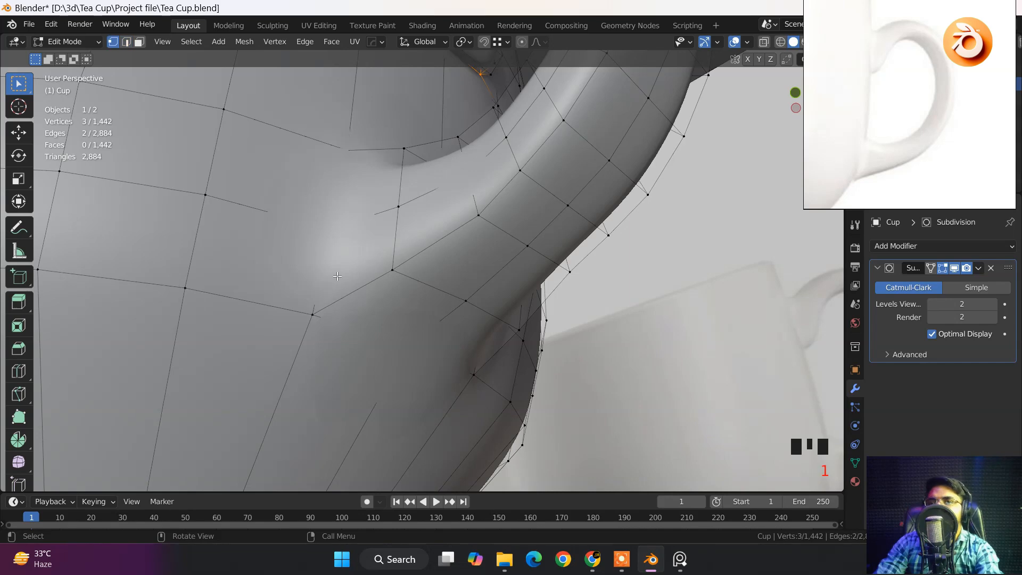
pyautogui.press('2')
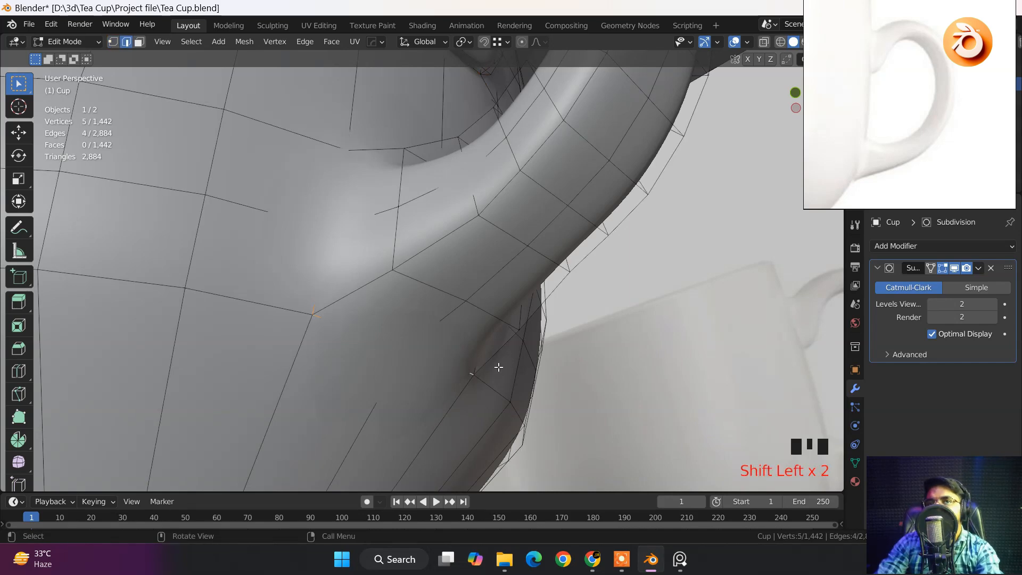
pyautogui.moveTo(499, 368); pyautogui.dragTo(427, 359, button='middle')
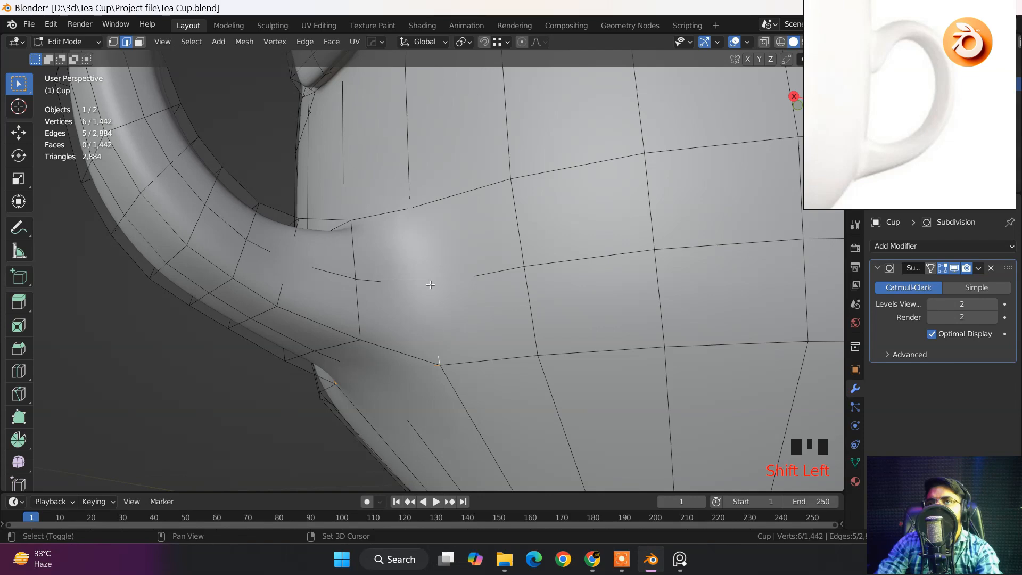
pyautogui.moveTo(381, 225); pyautogui.dragTo(387, 315, button='middle')
pyautogui.hotkey('alt', 'z')
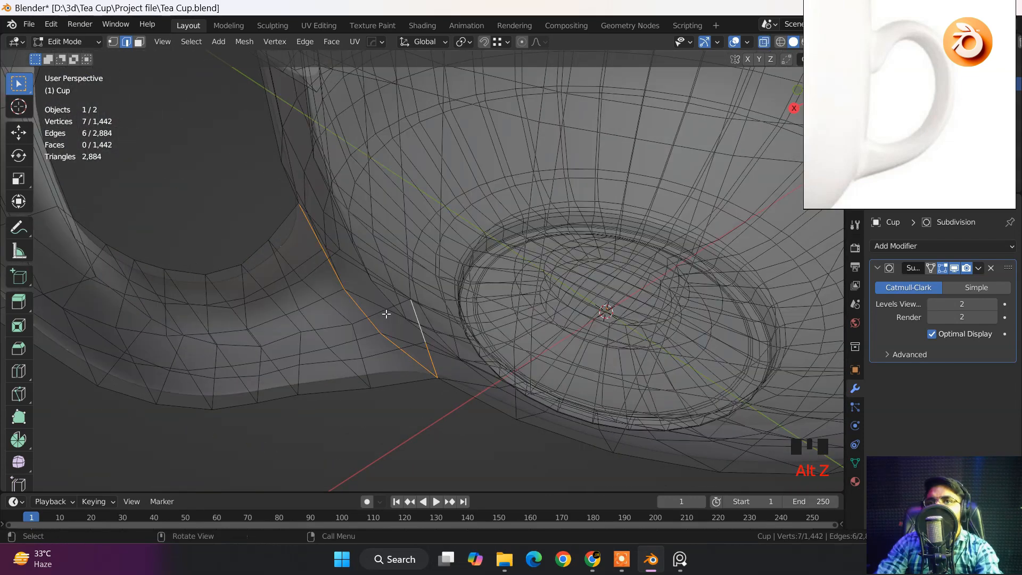
pyautogui.hotkey('alt', 'z')
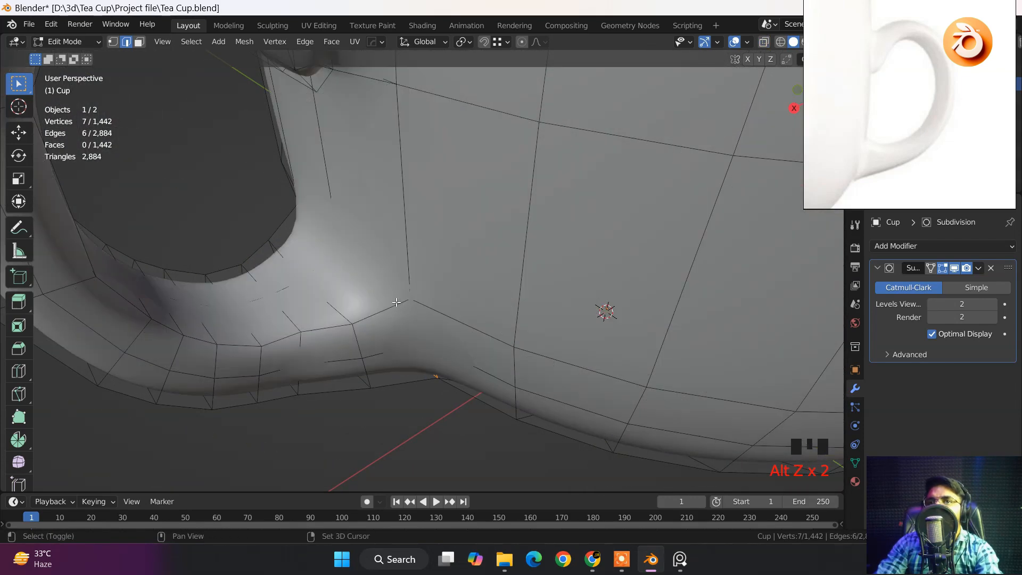
pyautogui.moveTo(397, 303)
pyautogui.mouseDown(button='middle')
pyautogui.moveTo(402, 324)
pyautogui.moveTo(389, 314)
pyautogui.mouseUp(button='middle')
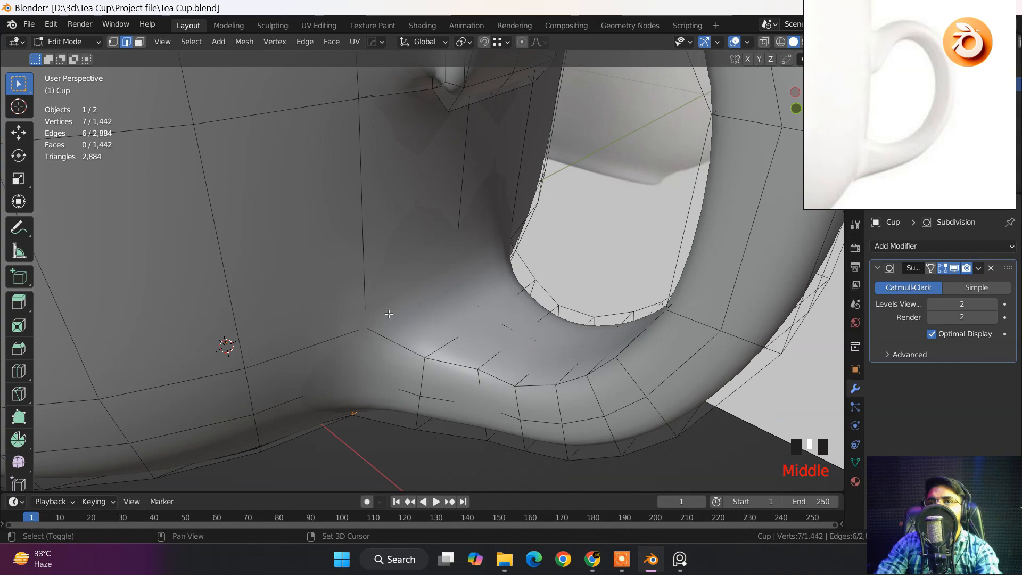
pyautogui.keyDown('shift'); pyautogui.click(446, 285); pyautogui.keyUp('shift')
pyautogui.hotkey('alt', 'z')
pyautogui.moveTo(456, 304)
pyautogui.mouseDown(button='middle')
pyautogui.moveTo(409, 257)
pyautogui.moveTo(452, 362)
pyautogui.mouseUp(button='middle')
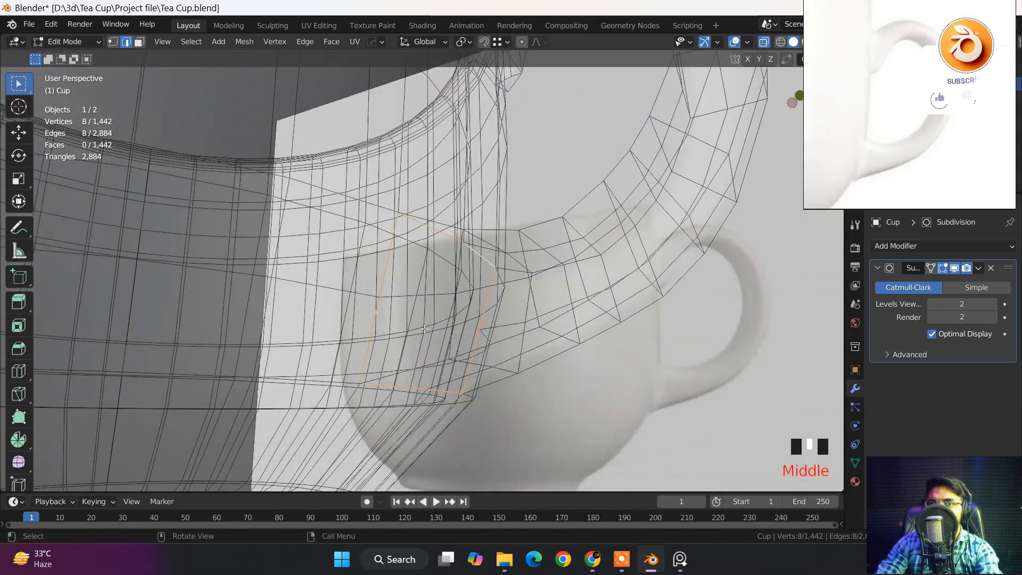
pyautogui.hotkey('alt', 'z')
pyautogui.hotkey('ctrl', 'b')
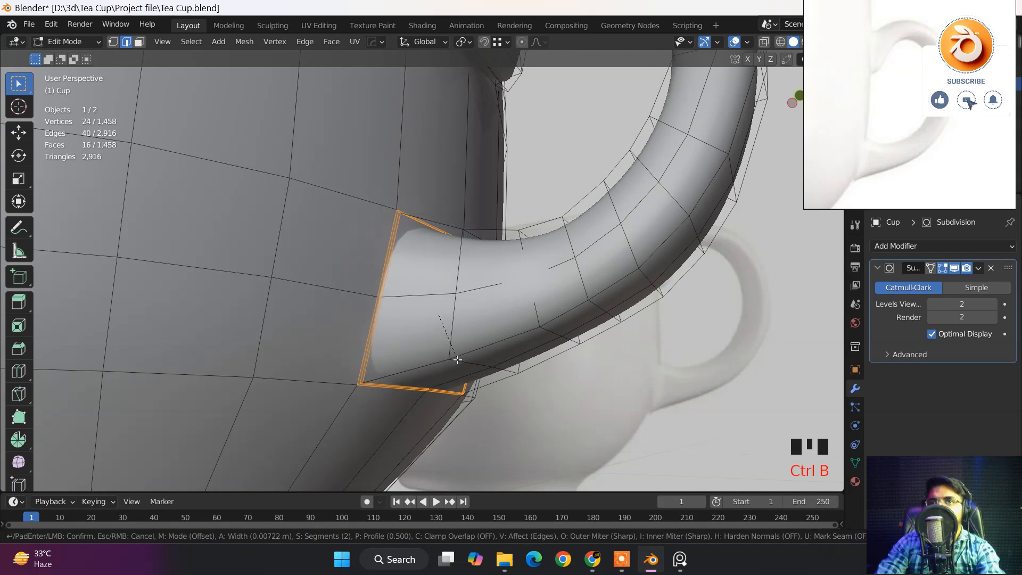
pyautogui.scroll(-1, 456, 358)
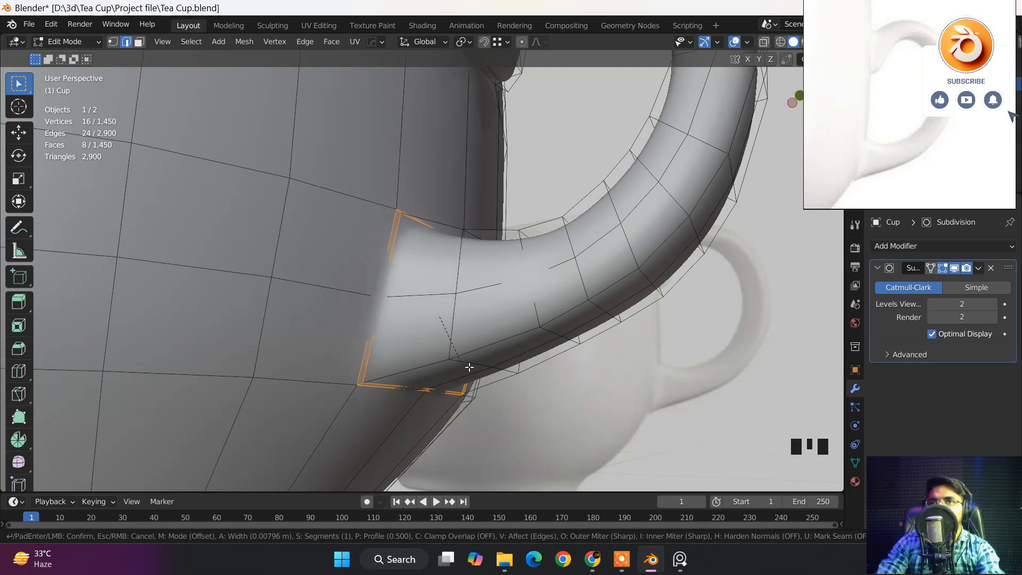
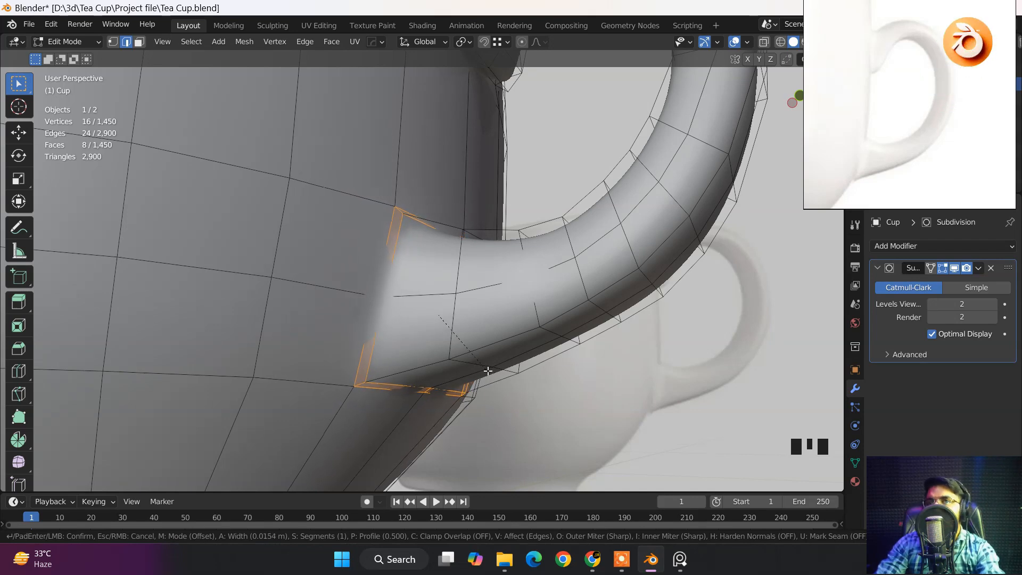
pyautogui.click(586, 396)
# Return to Object Mode, unhide all objects, and hide both reference images so only the cup and plate show.
pyautogui.press('Tab')
pyautogui.scroll(-2, 432, 369)
pyautogui.moveTo(432, 369); pyautogui.dragTo(254, 375, button='middle')
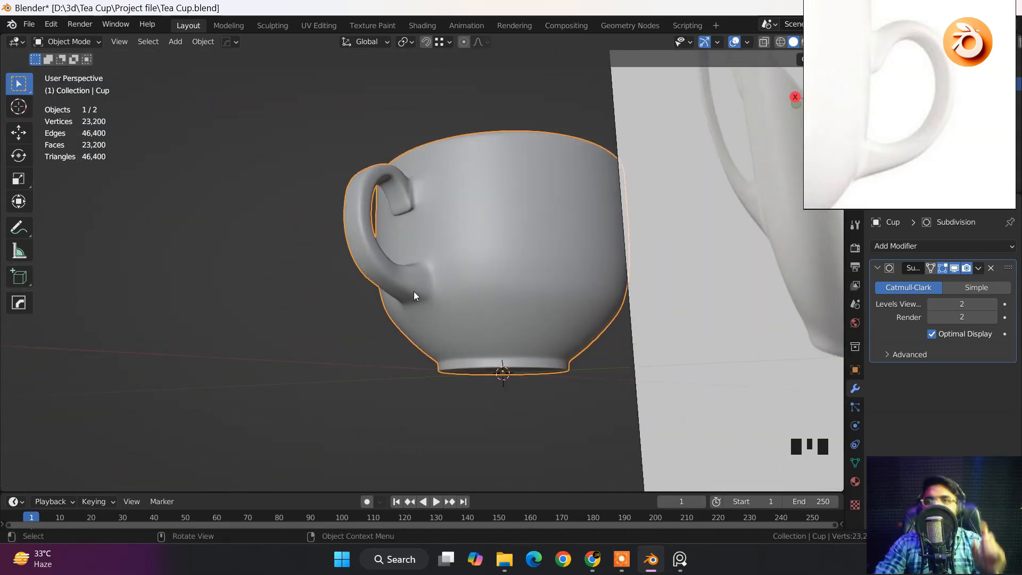
pyautogui.scroll(-3, 409, 289)
pyautogui.moveTo(408, 290); pyautogui.dragTo(581, 385, button='middle')
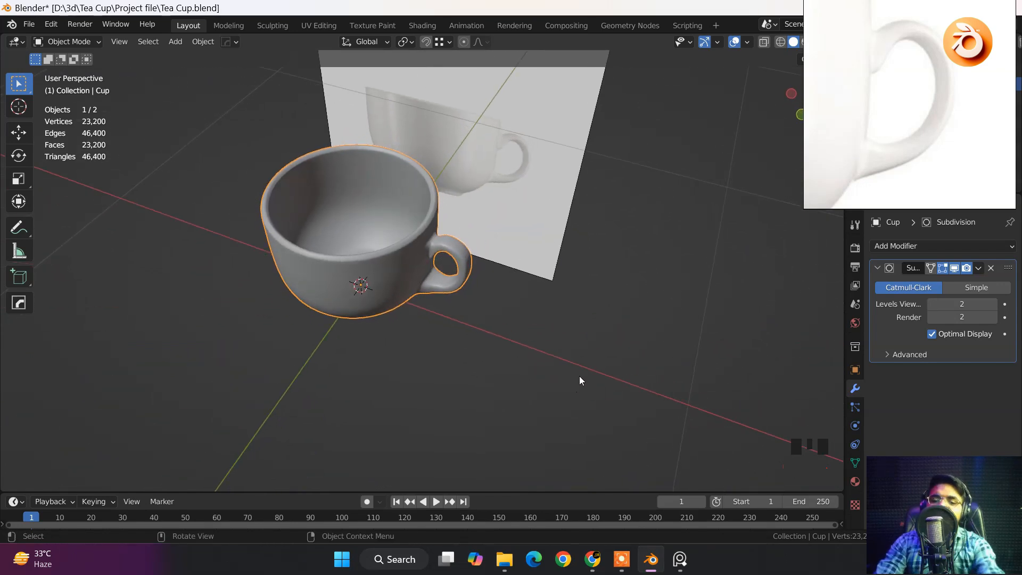
pyautogui.hotkey('alt', 'h')
pyautogui.click(399, 397)
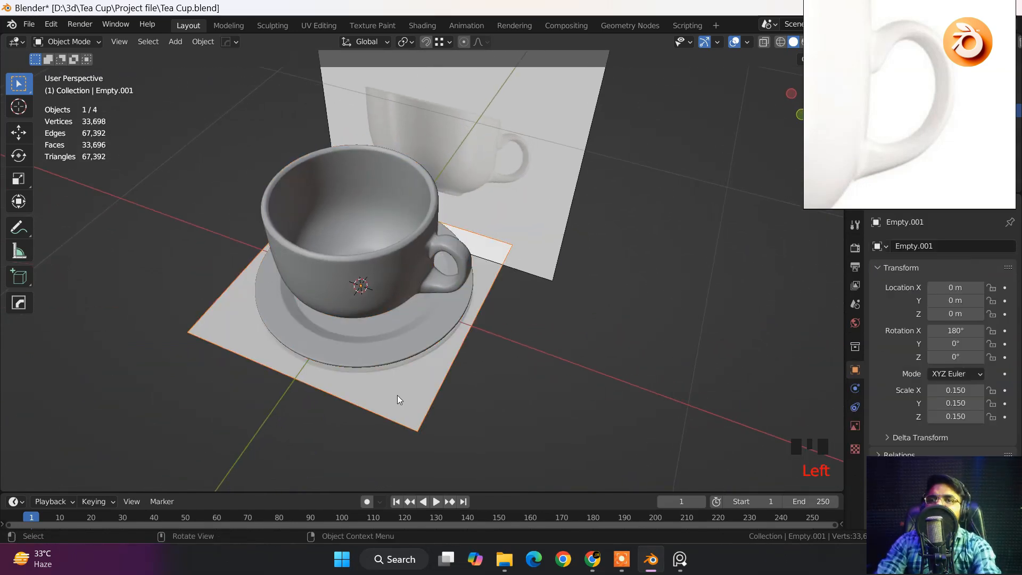
pyautogui.press('h')
pyautogui.click(518, 199)
pyautogui.press('h')
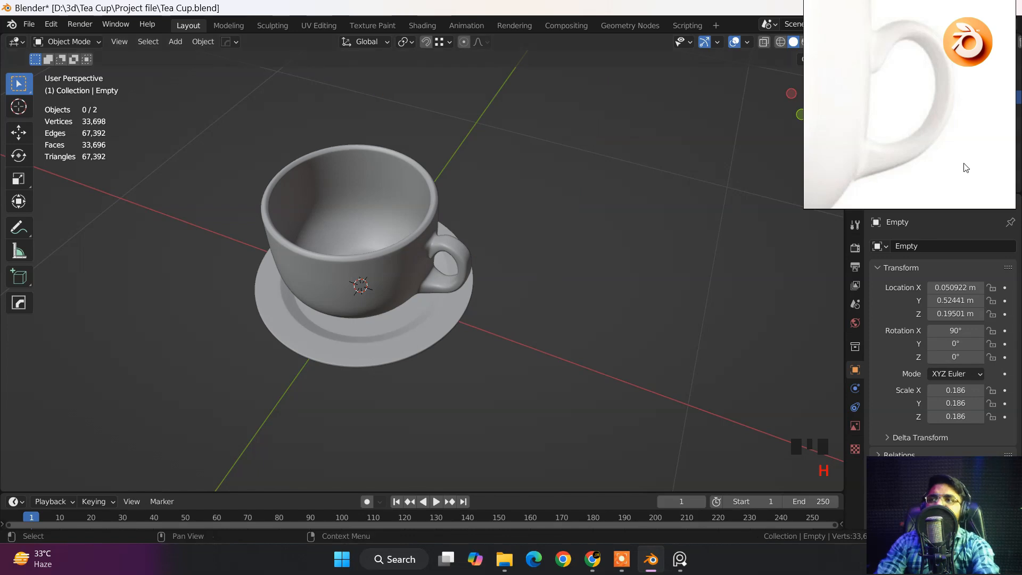
# Minimise the floating reference image window and save the Tea Cup project file.
pyautogui.rightClick(954, 153)
pyautogui.click(834, 126)
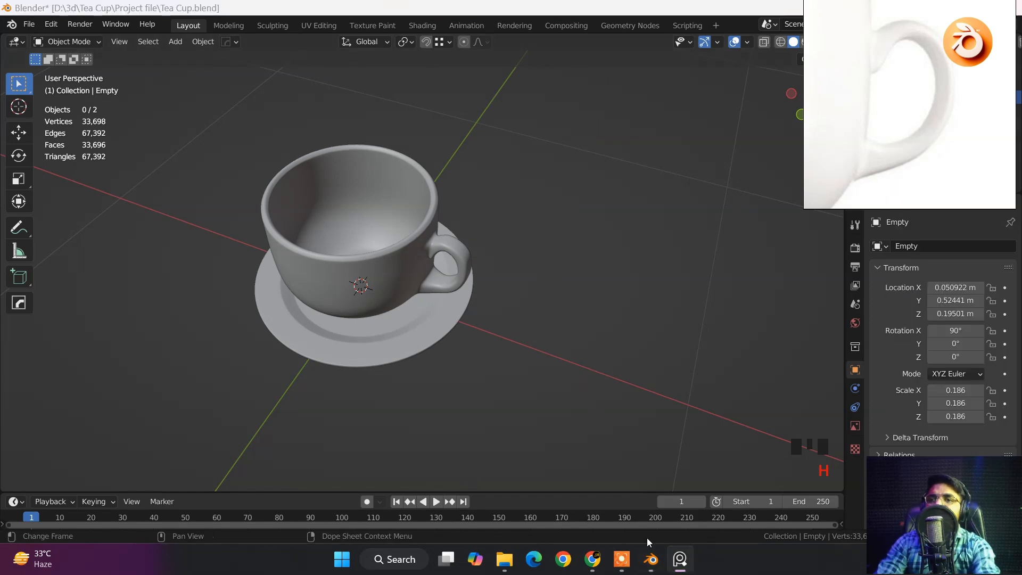
pyautogui.click(689, 558)
pyautogui.moveTo(458, 300); pyautogui.dragTo(528, 257, button='middle')
pyautogui.scroll(-2, 528, 257)
pyautogui.hotkey('ctrl', 's')
pyautogui.keyDown('shift'); pyautogui.moveTo(376, 300); pyautogui.dragTo(511, 295, button='middle'); pyautogui.keyUp('shift')
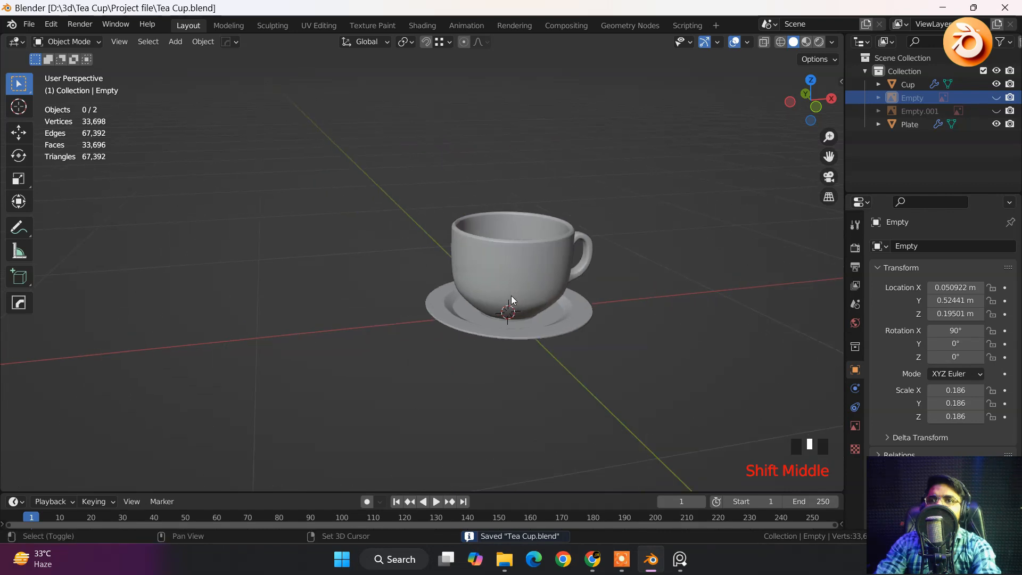
# Inspect the smoothed cup, its handle joints and the plate from several angles against the cup and plate reference images.
pyautogui.scroll(4, 654, 293)
pyautogui.keyDown('shift'); pyautogui.moveTo(654, 292); pyautogui.dragTo(489, 294, button='middle'); pyautogui.keyUp('shift')
pyautogui.moveTo(537, 309)
pyautogui.mouseDown(button='middle')
pyautogui.moveTo(324, 292)
pyautogui.moveTo(83, 307)
pyautogui.moveTo(834, 302)
pyautogui.moveTo(550, 317)
pyautogui.mouseUp(button='middle')
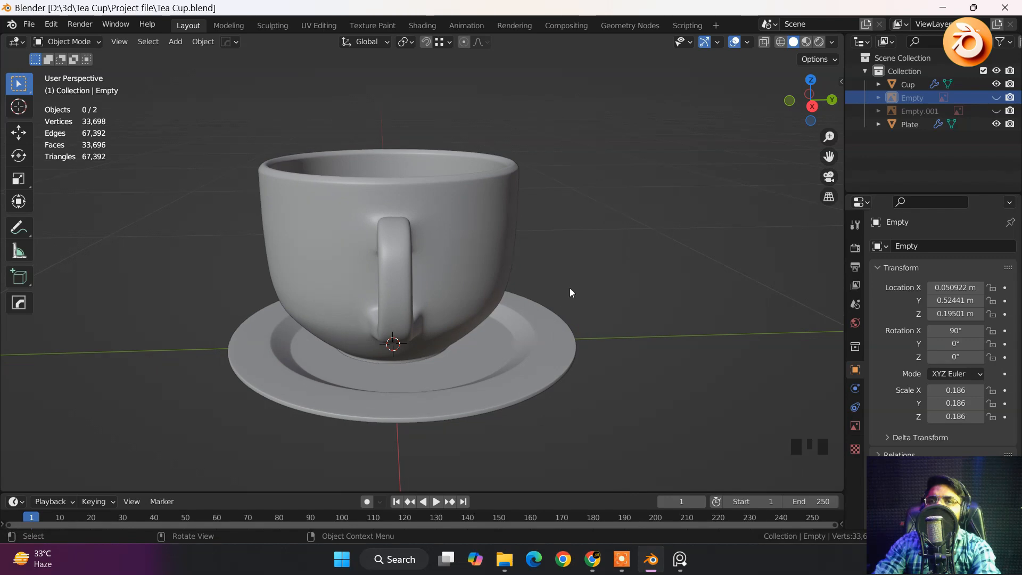
pyautogui.scroll(2, 559, 297)
pyautogui.hotkey('alt', 'space')
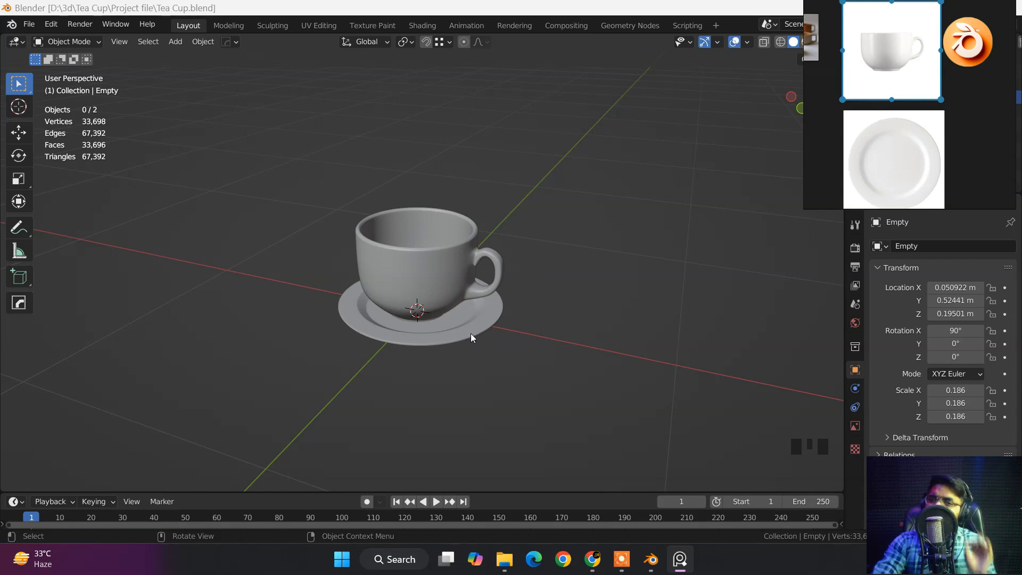
pyautogui.scroll(4, 386, 270)
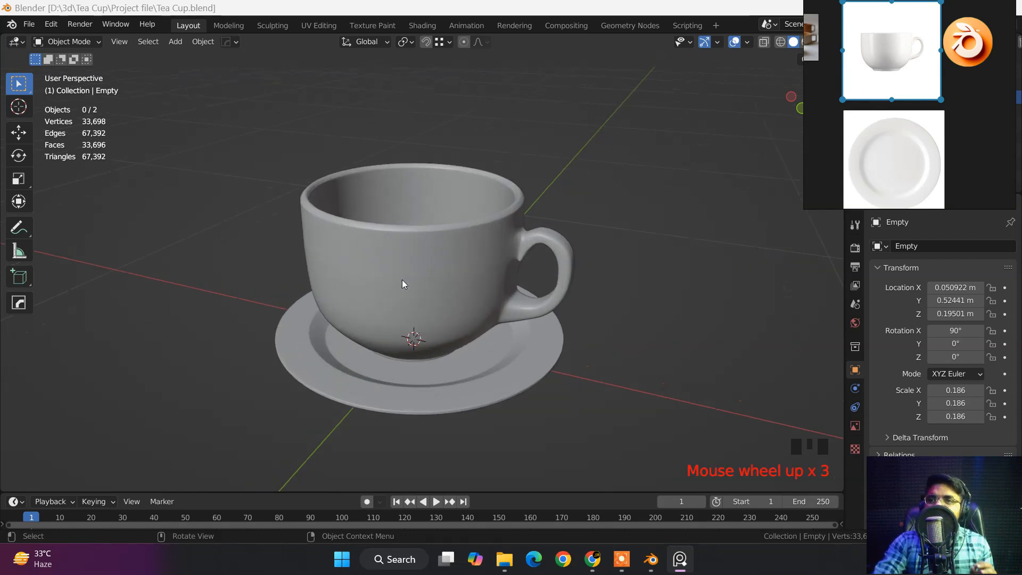
pyautogui.moveTo(388, 283); pyautogui.dragTo(354, 233, button='middle')
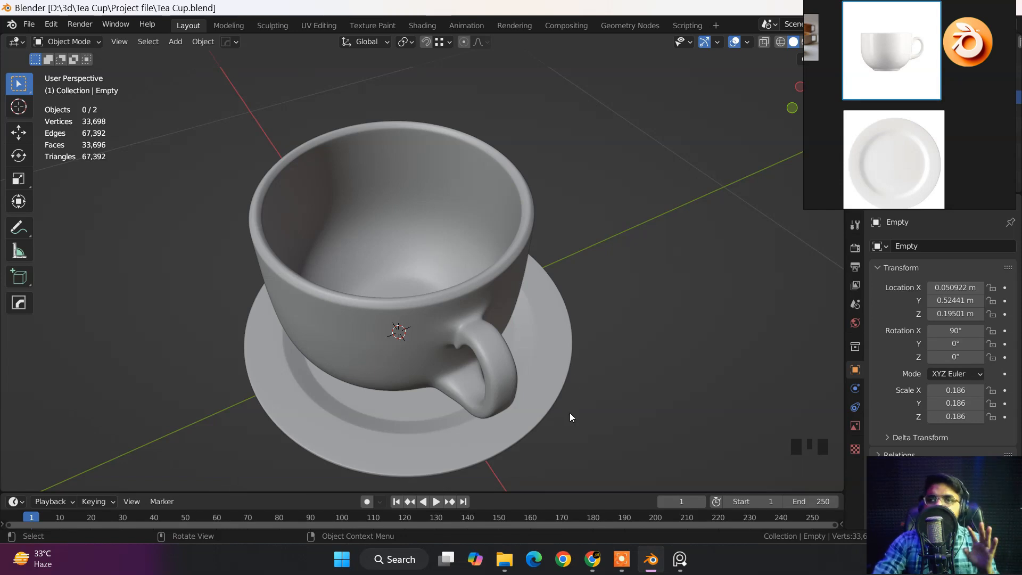
pyautogui.moveTo(465, 340); pyautogui.dragTo(526, 308, button='middle')
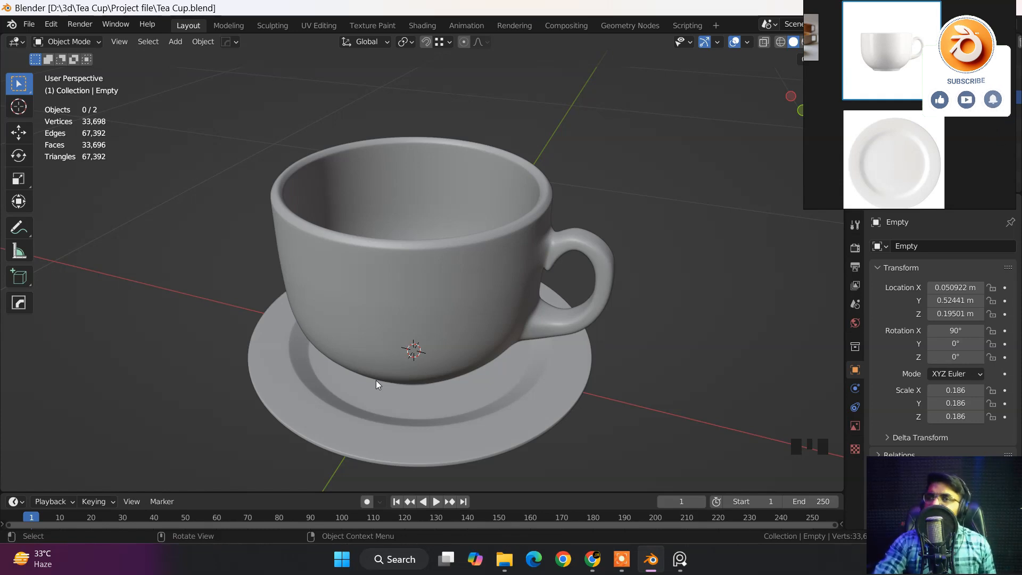
pyautogui.moveTo(376, 380); pyautogui.dragTo(424, 397, button='middle')
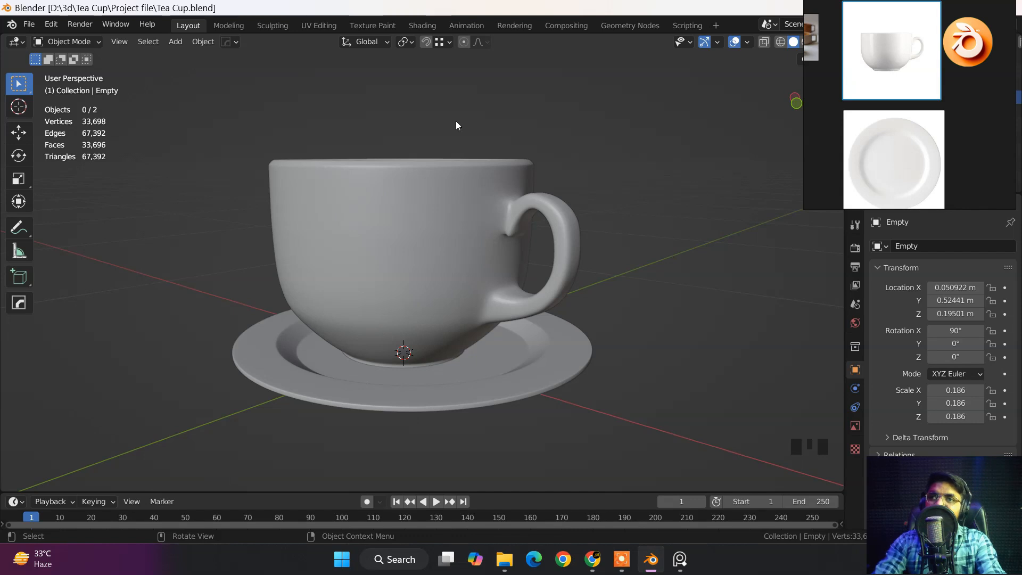